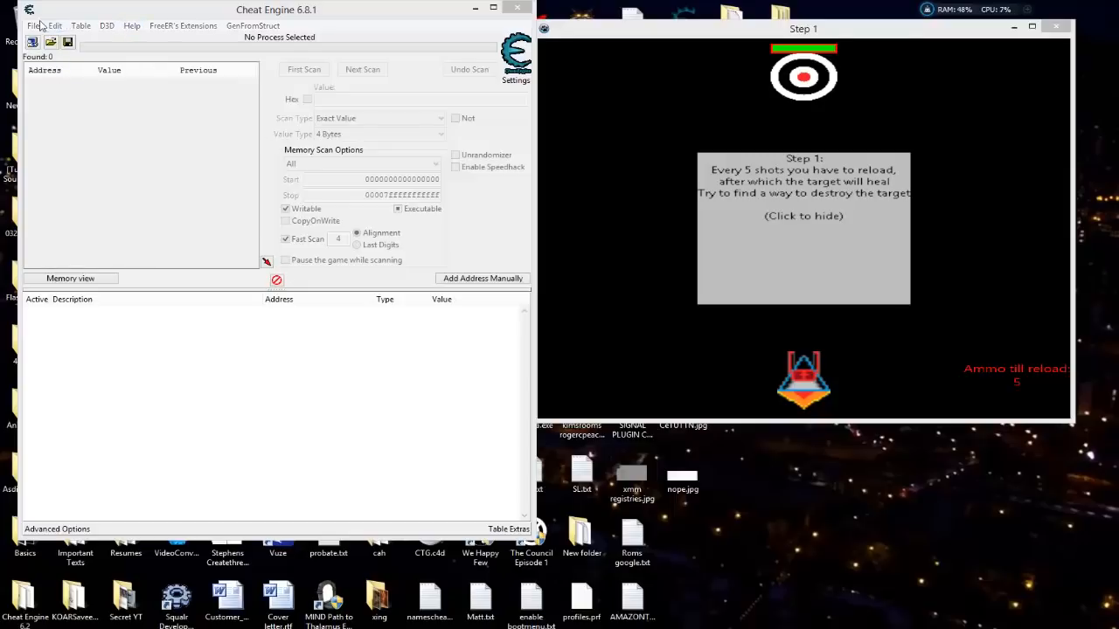
# Open the gtutorial-x86_64TUT.ct cheat table from the My Cheat Tables folder
pyautogui.click(33, 26)
pyautogui.click(54, 128)
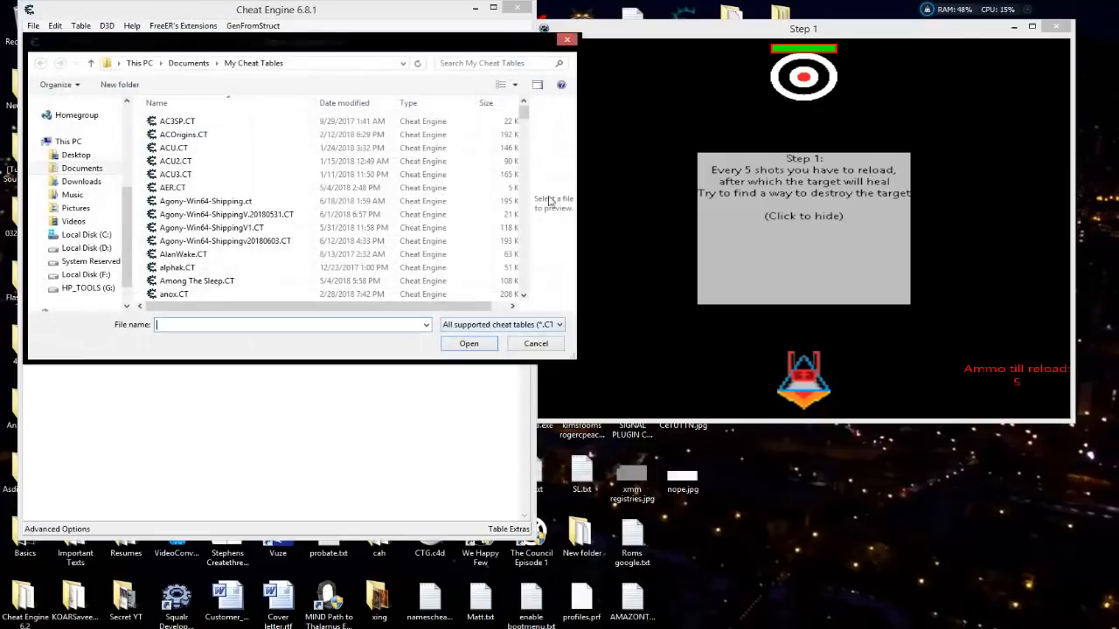
pyautogui.moveTo(523, 112); pyautogui.dragTo(512, 293)
pyautogui.moveTo(789, 32); pyautogui.dragTo(836, 50)
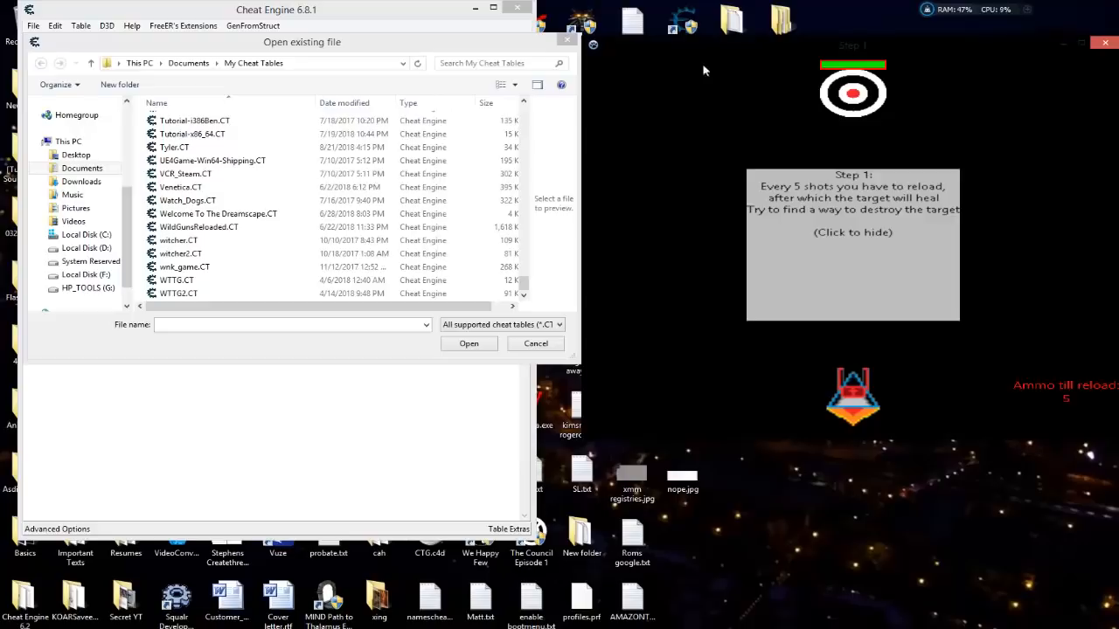
pyautogui.click(210, 214)
pyautogui.scroll(15, 207, 219)
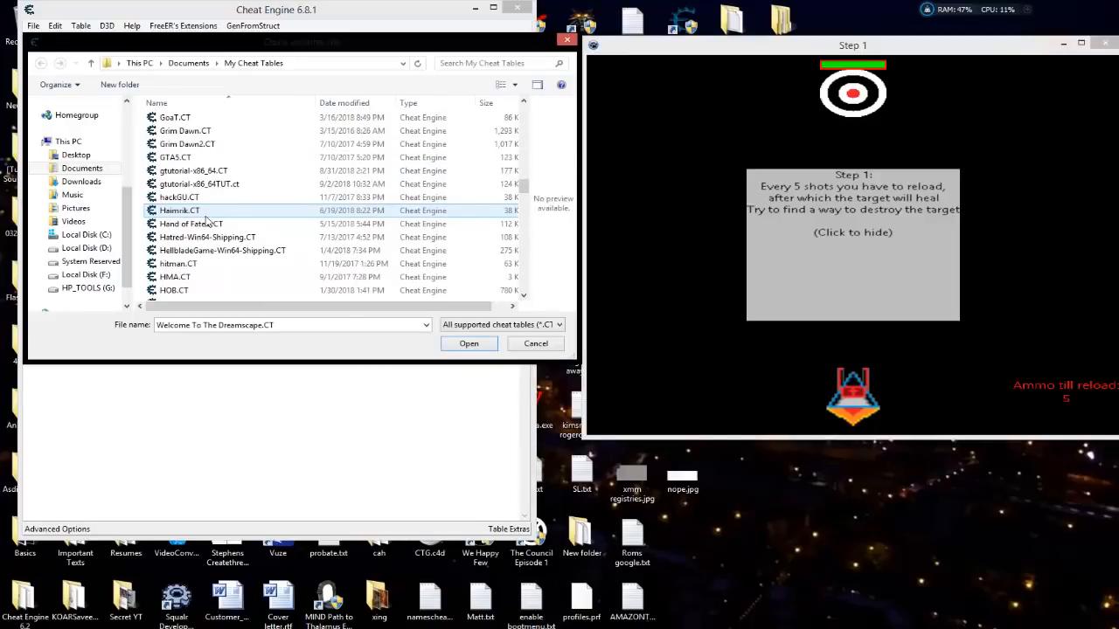
pyautogui.click(201, 185)
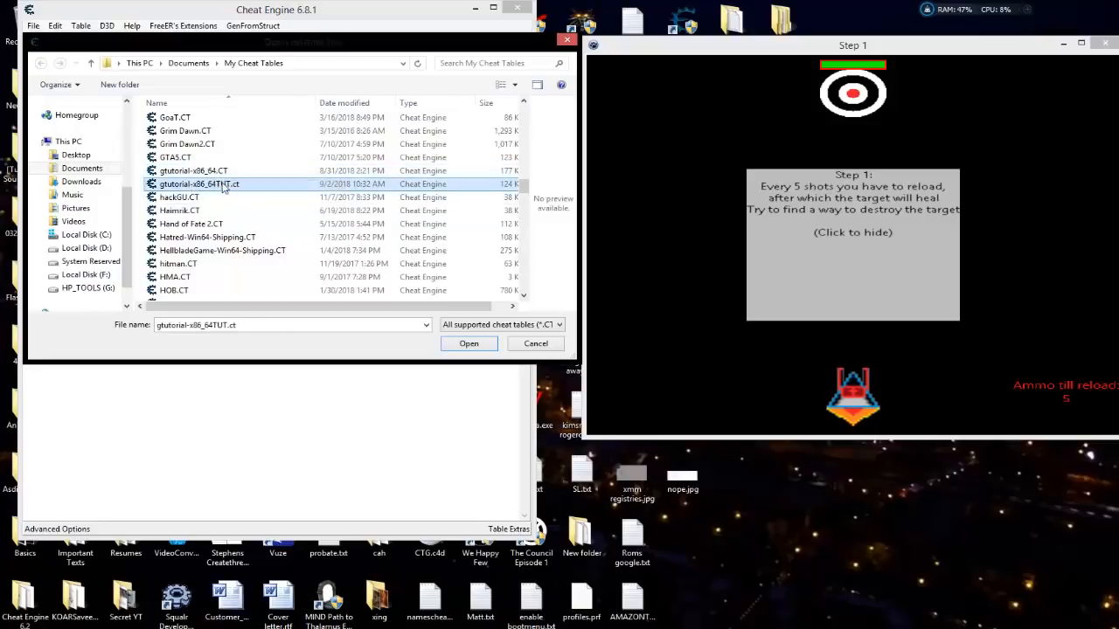
pyautogui.click(468, 343)
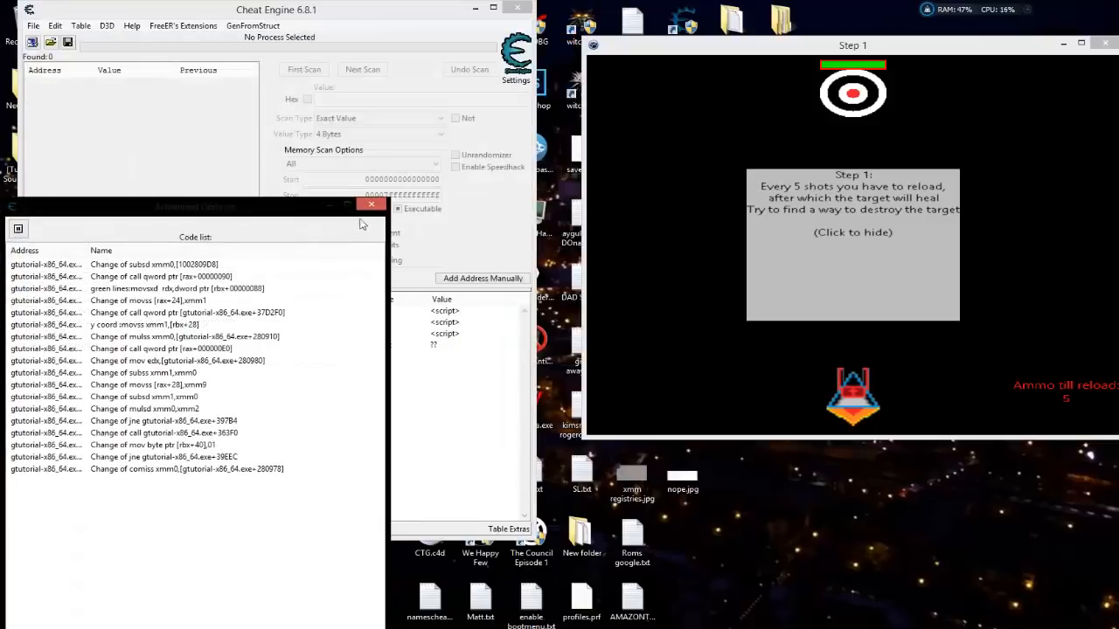
# Rename the float entry labelled "No description" to "Step 3 jump height"
pyautogui.click(68, 334)
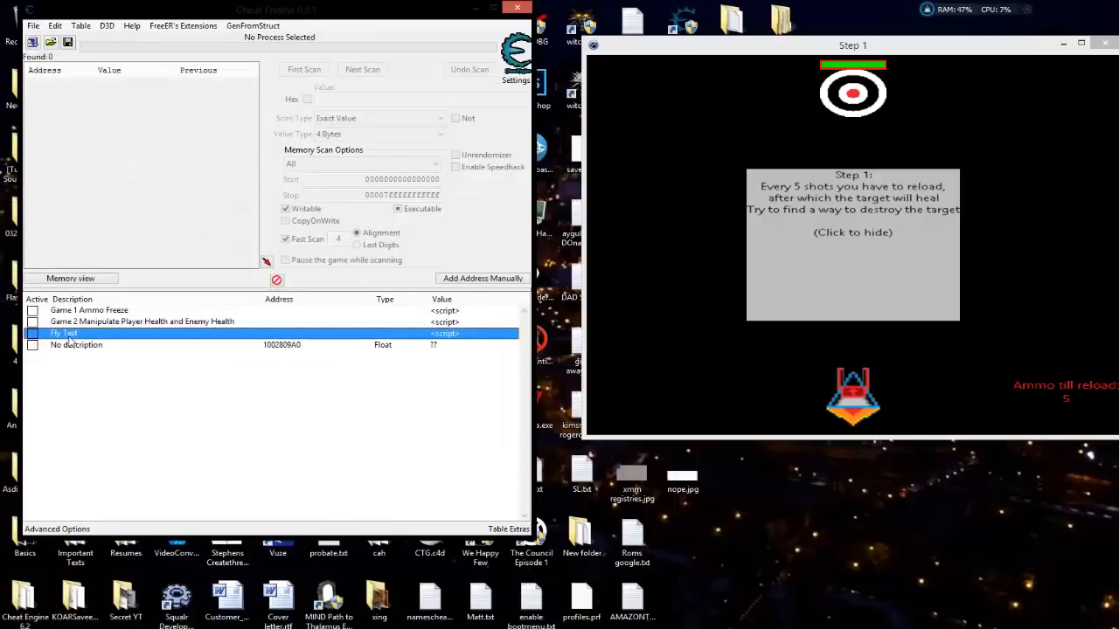
pyautogui.click(290, 347)
pyautogui.doubleClick(91, 348)
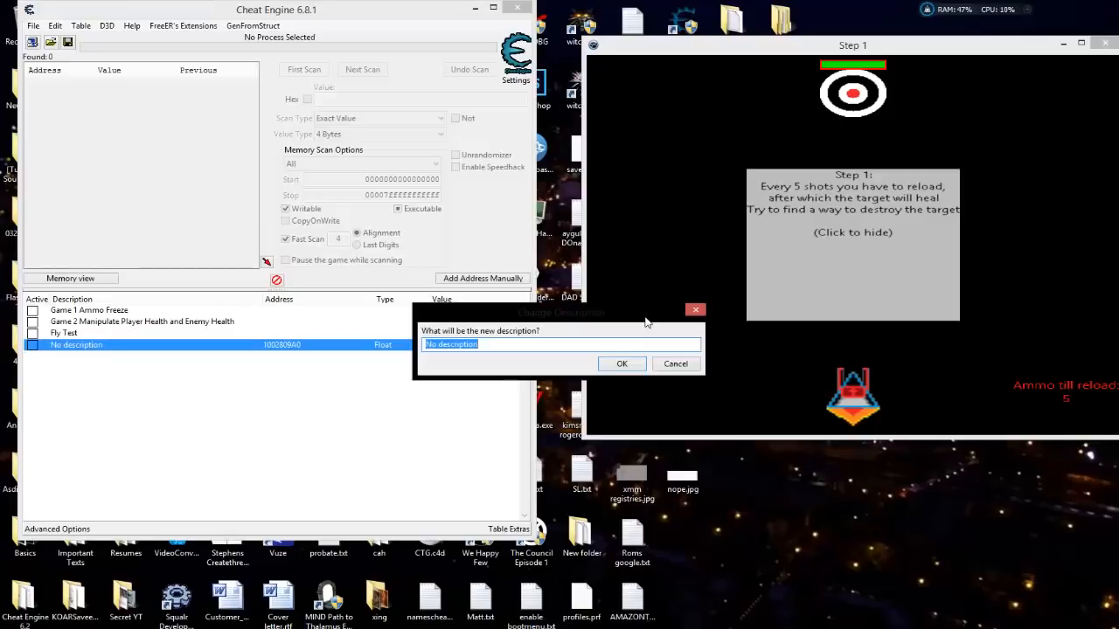
pyautogui.write('Step 3 jump height')
pyautogui.click(633, 362)
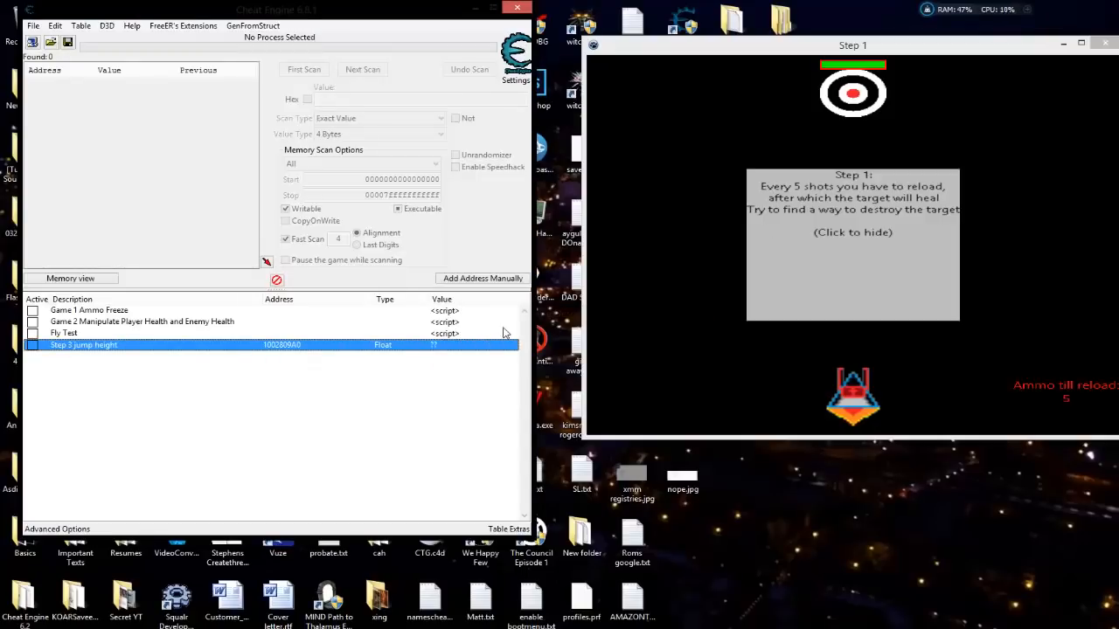
# Open the CE Game tutorials process while keeping the loaded cheat table entries
pyautogui.click(32, 42)
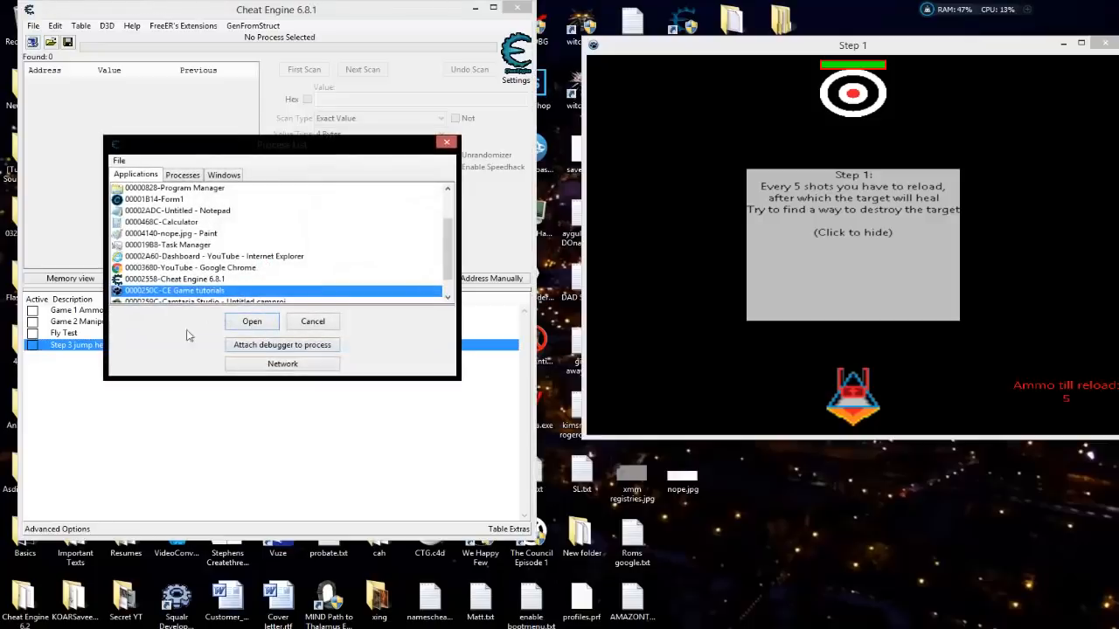
pyautogui.click(262, 323)
pyautogui.click(598, 329)
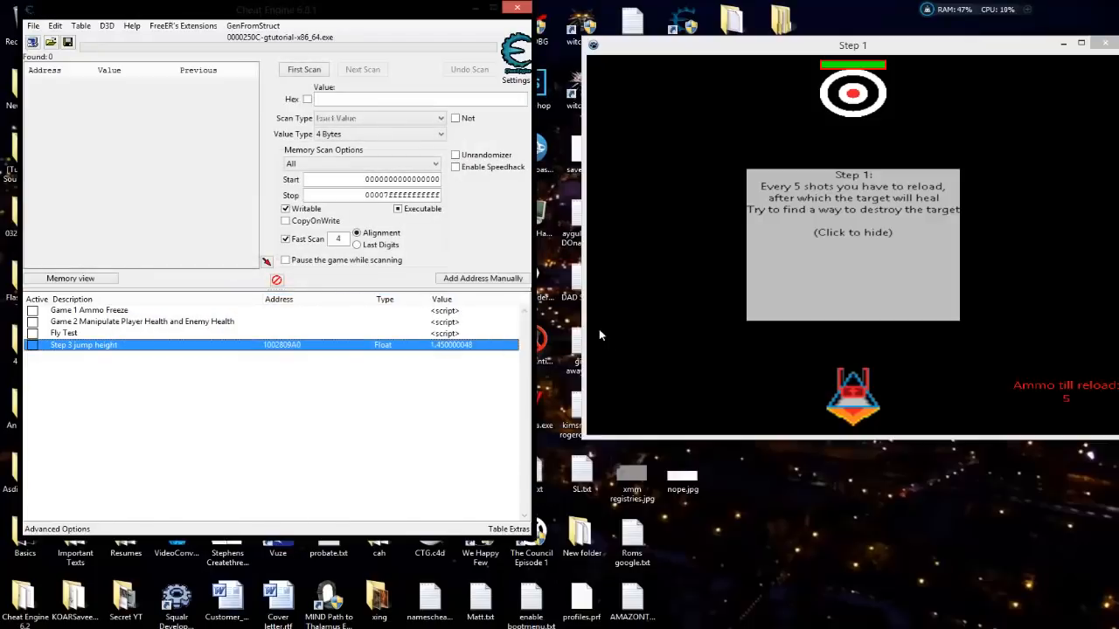
# Activate the "Game 1 Ammo Freeze" and "Game 2 Manipulate Player Health and Enemy Health" scripts
pyautogui.moveTo(402, 17)
pyautogui.mouseDown()
pyautogui.moveTo(419, 52)
pyautogui.moveTo(417, 29)
pyautogui.mouseUp()
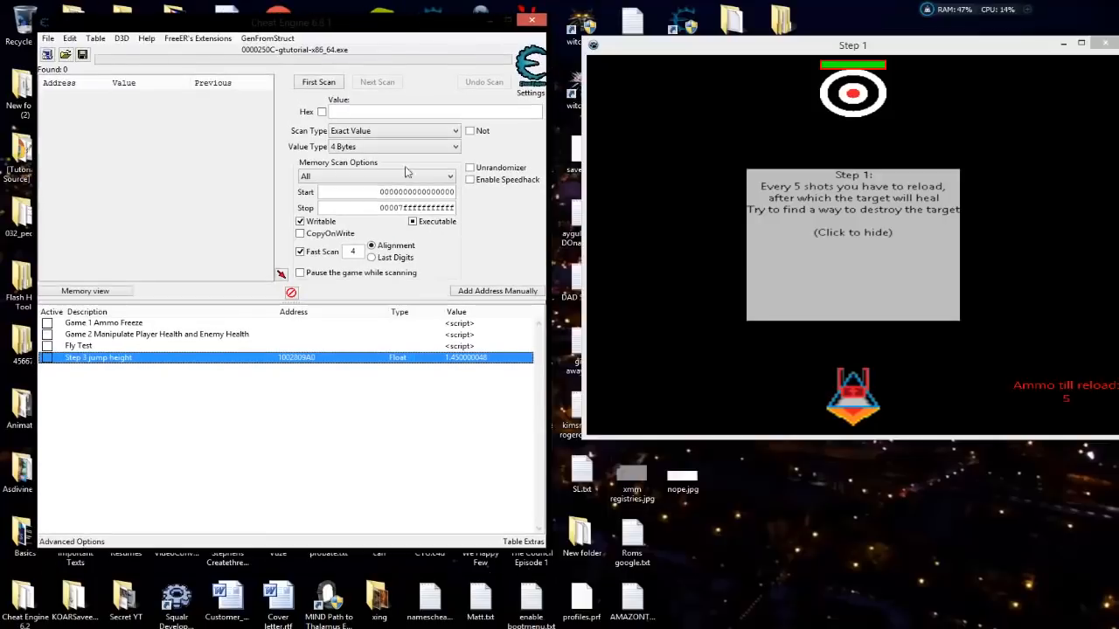
pyautogui.click(47, 323)
pyautogui.click(47, 334)
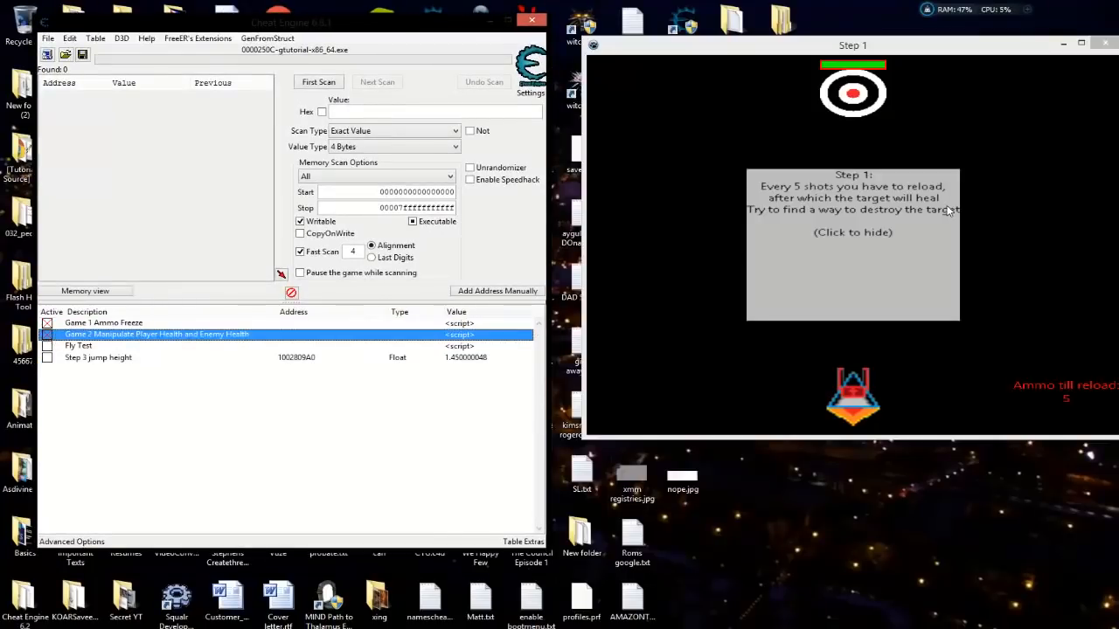
# Hide the Step 1 instructions, shoot the target until it is destroyed, and dismiss the completion message
pyautogui.click(873, 227)
pyautogui.click(873, 227)
pyautogui.press('space')
pyautogui.press('space')
pyautogui.press('space')
pyautogui.press('space')
pyautogui.press('space')
pyautogui.press('space')
pyautogui.press('space')
pyautogui.press('space')
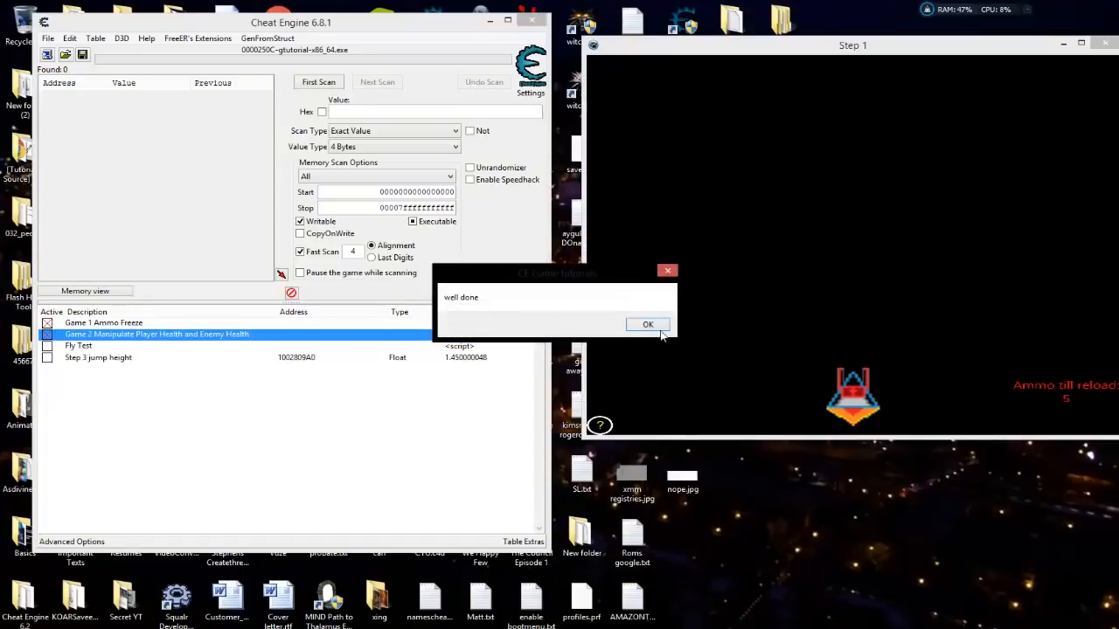
pyautogui.click(658, 328)
# Hide the Step 2 instructions, destroy both enemy ships from beside them, and dismiss the completion message
pyautogui.click(875, 250)
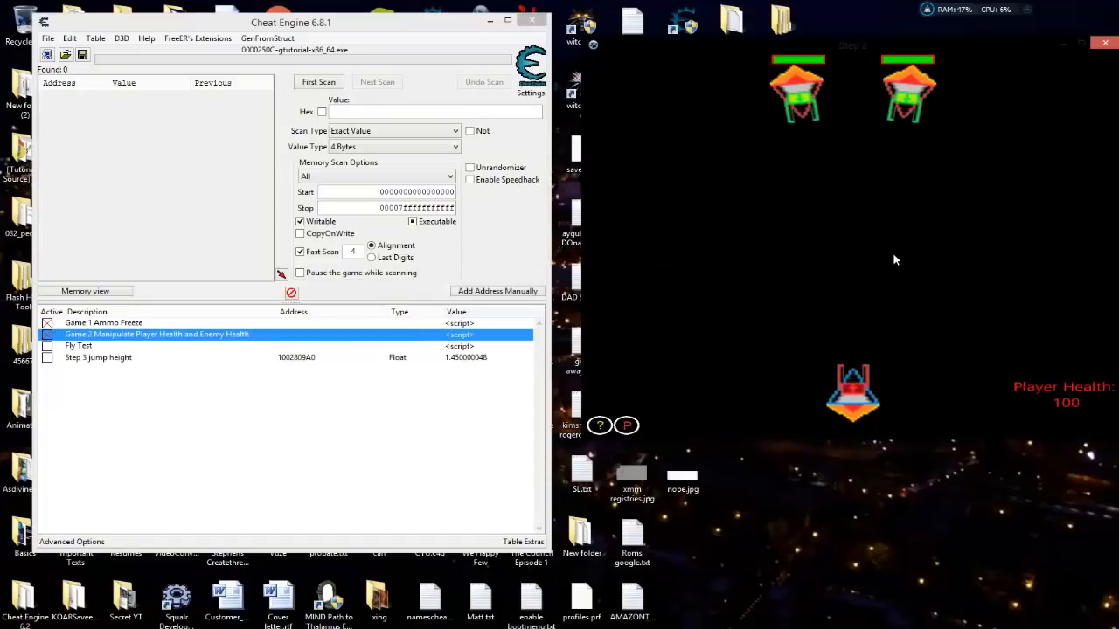
pyautogui.press('Up')
pyautogui.press('Left')
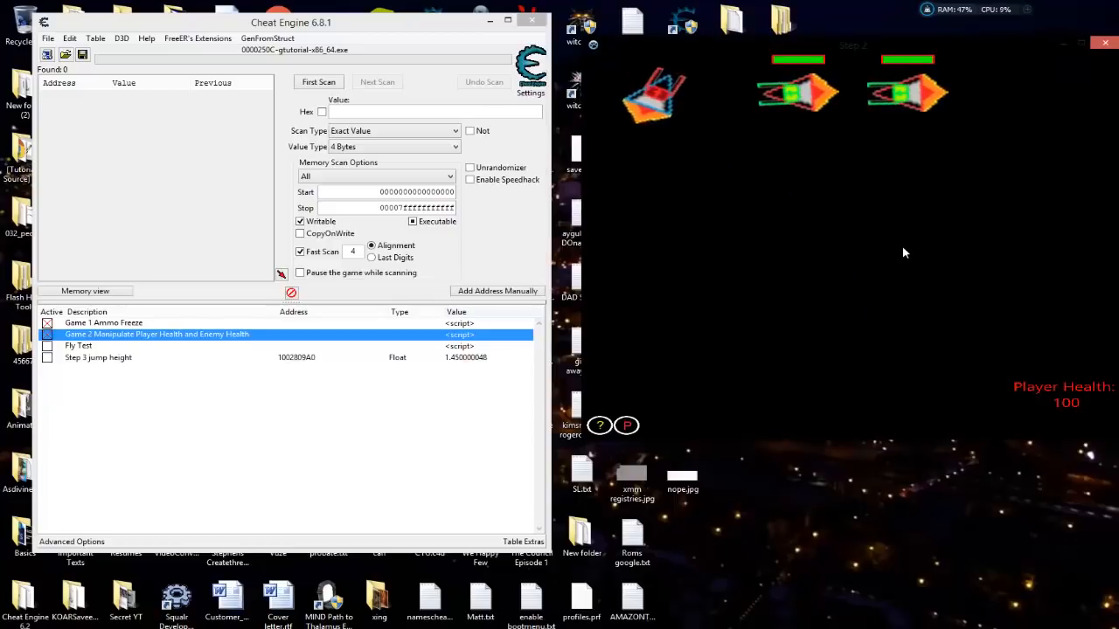
pyautogui.press('Right')
pyautogui.press('space')
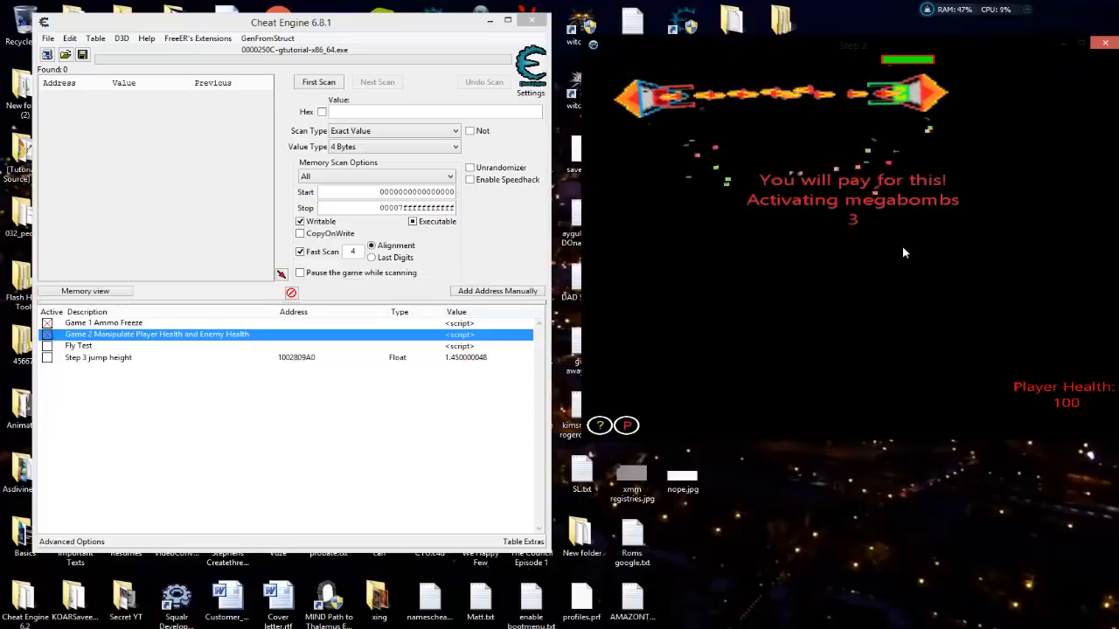
pyautogui.press('space')
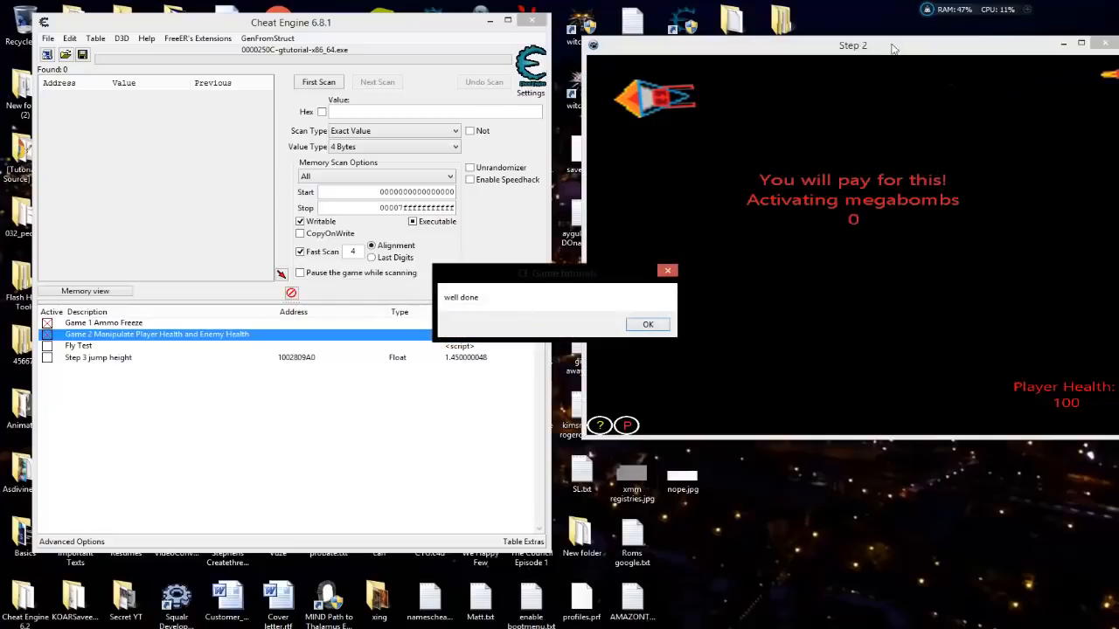
pyautogui.click(648, 324)
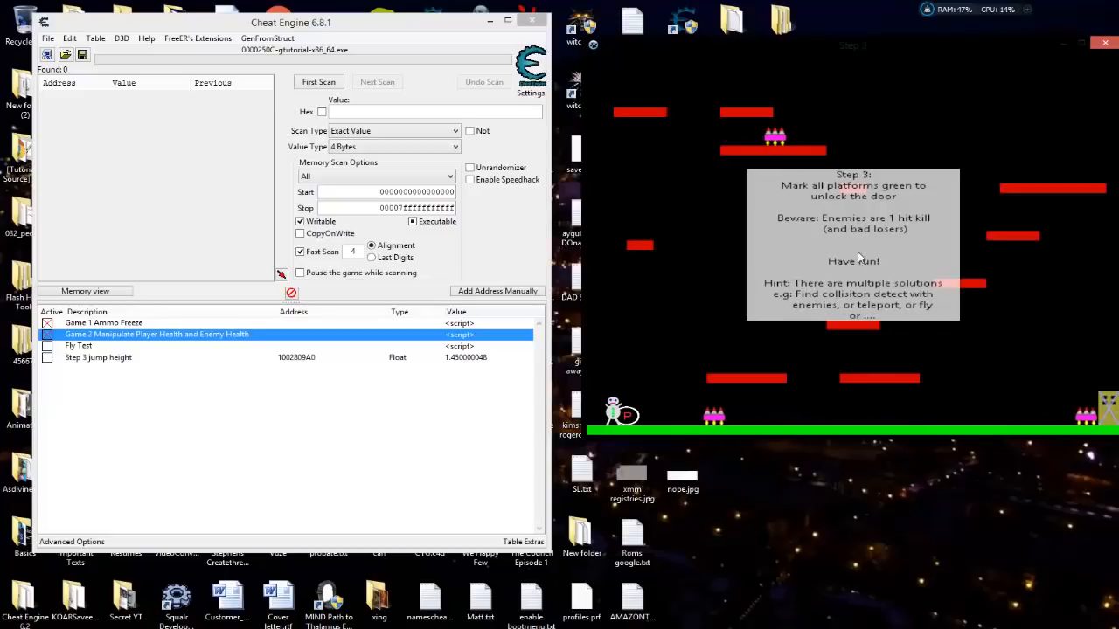
# Hide the Step 3 instructions and try out the character's walking and jumping
pyautogui.click(886, 296)
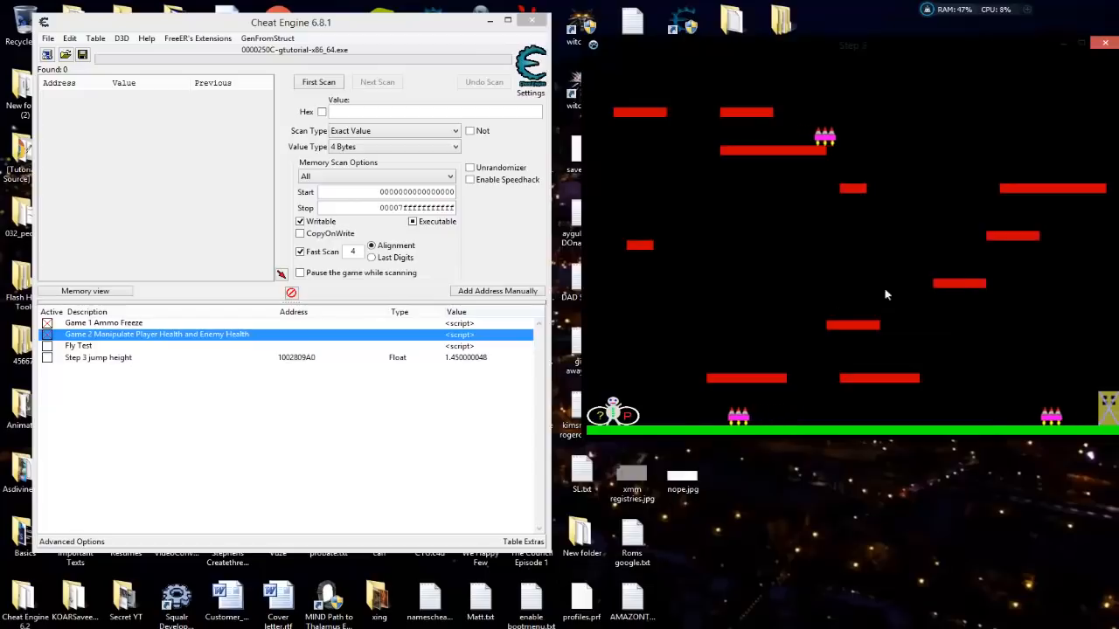
pyautogui.moveTo(916, 47)
pyautogui.mouseDown()
pyautogui.moveTo(893, 40)
pyautogui.moveTo(905, 40)
pyautogui.mouseUp()
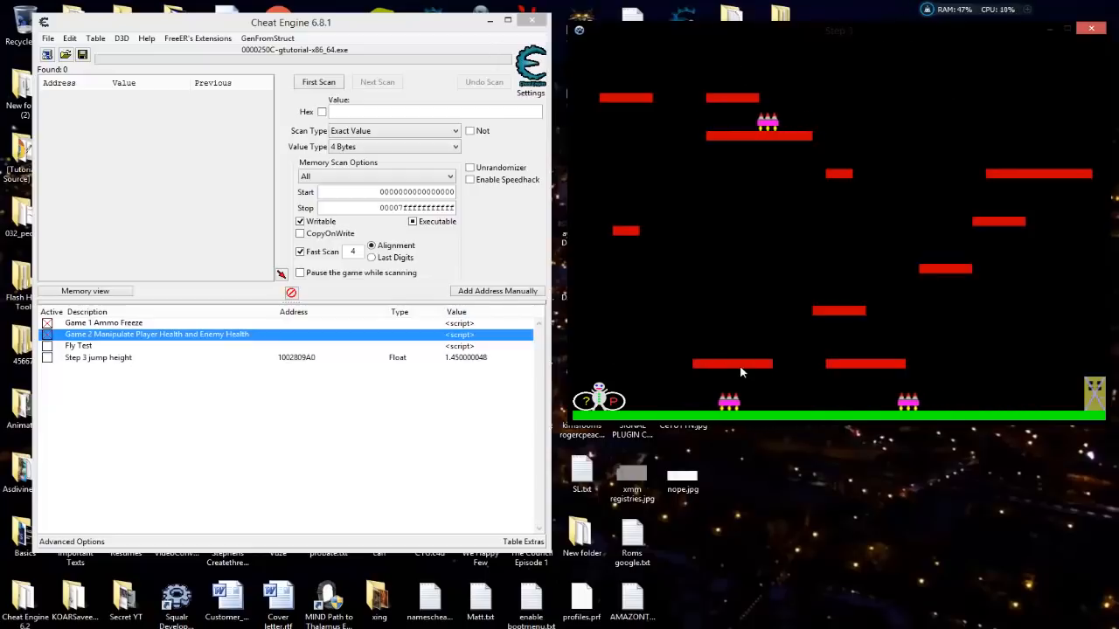
pyautogui.press('Right')
pyautogui.press('Left')
pyautogui.press('Up')
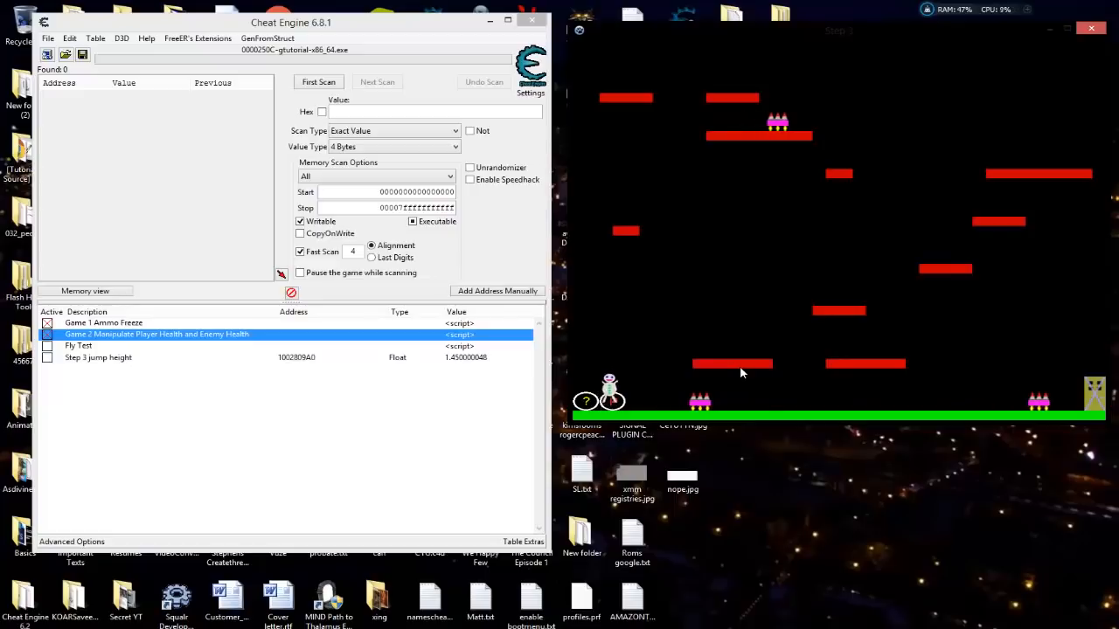
pyautogui.press('Up')
pyautogui.press('Right')
pyautogui.press('Up')
pyautogui.press('Left')
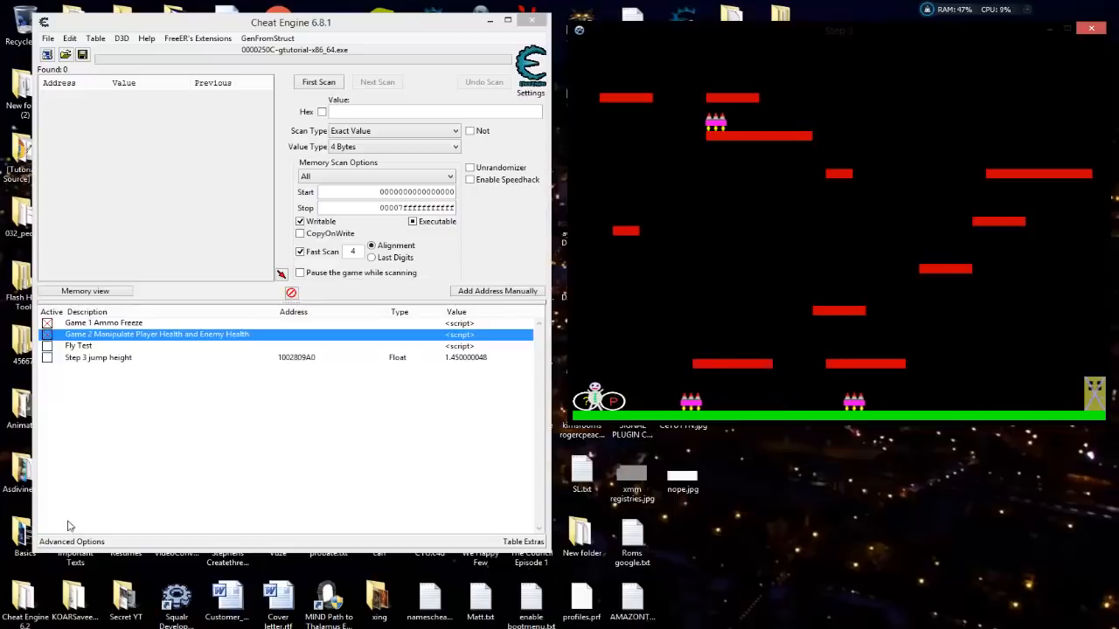
# Open the saved "Change of movss [rax+28],xmm9" code entry from the Advanced Options code list in the Memory Viewer
pyautogui.click(72, 541)
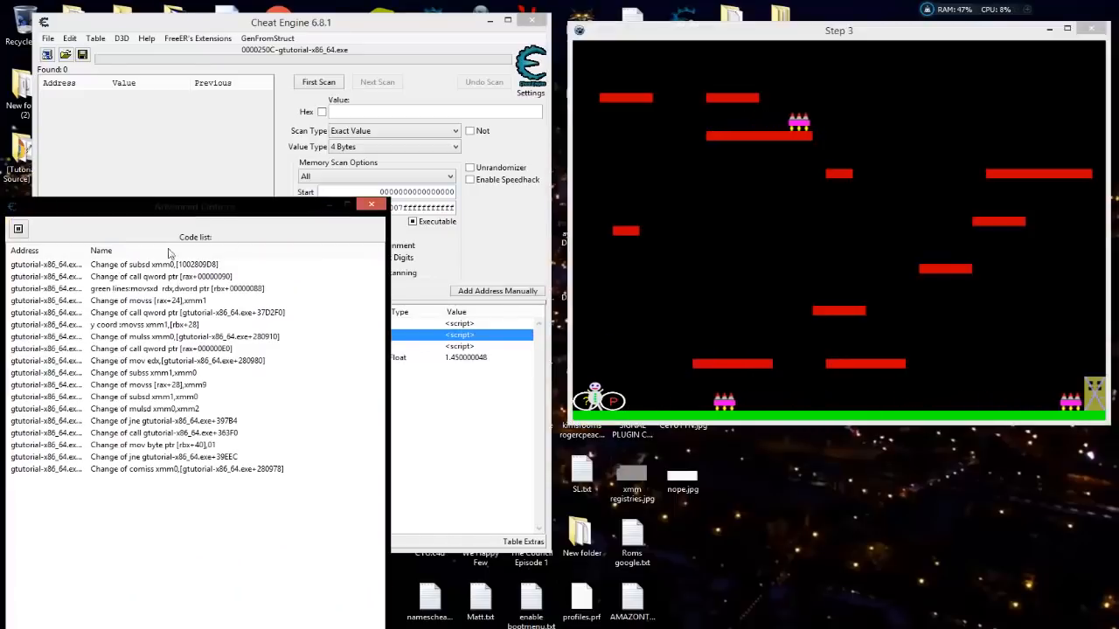
pyautogui.moveTo(194, 207); pyautogui.dragTo(230, 189)
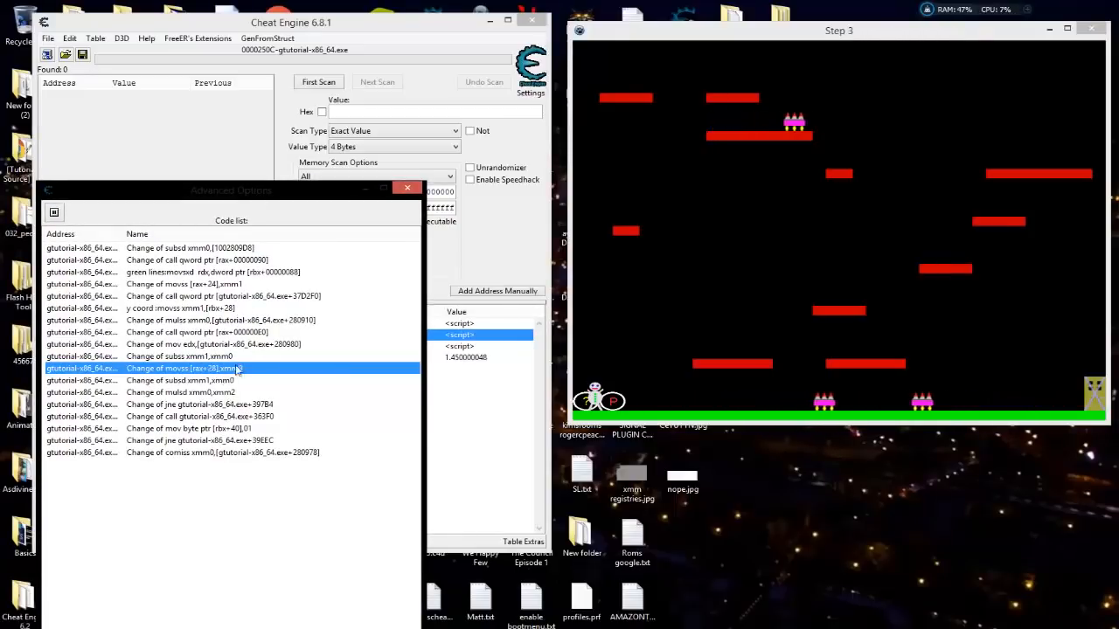
pyautogui.moveTo(252, 193); pyautogui.dragTo(253, 170)
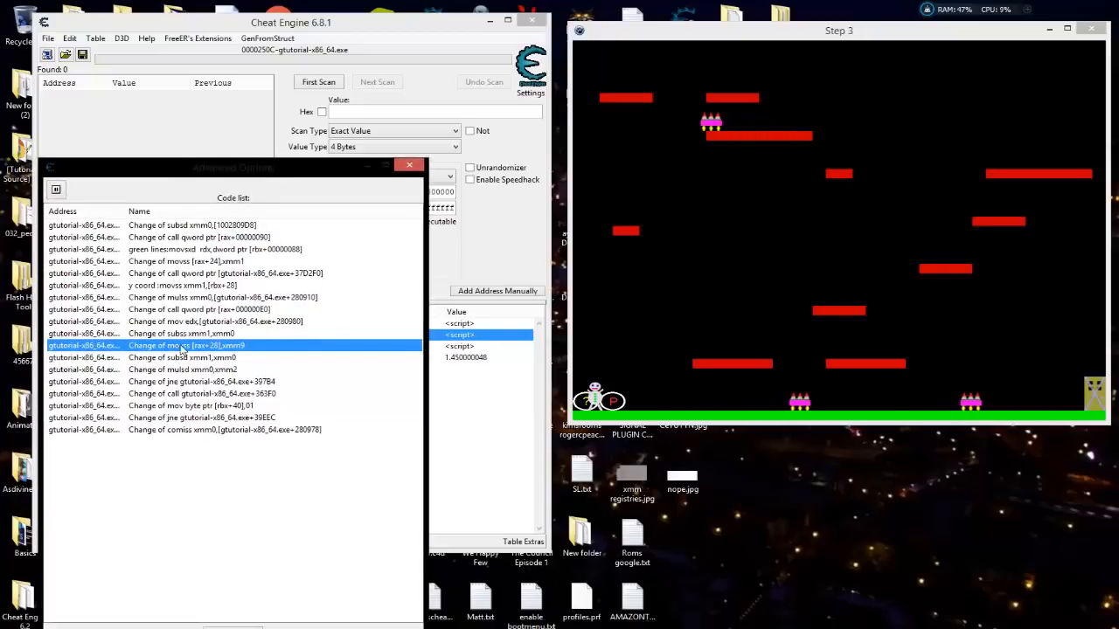
pyautogui.doubleClick(183, 346)
pyautogui.scroll(2, 556, 288)
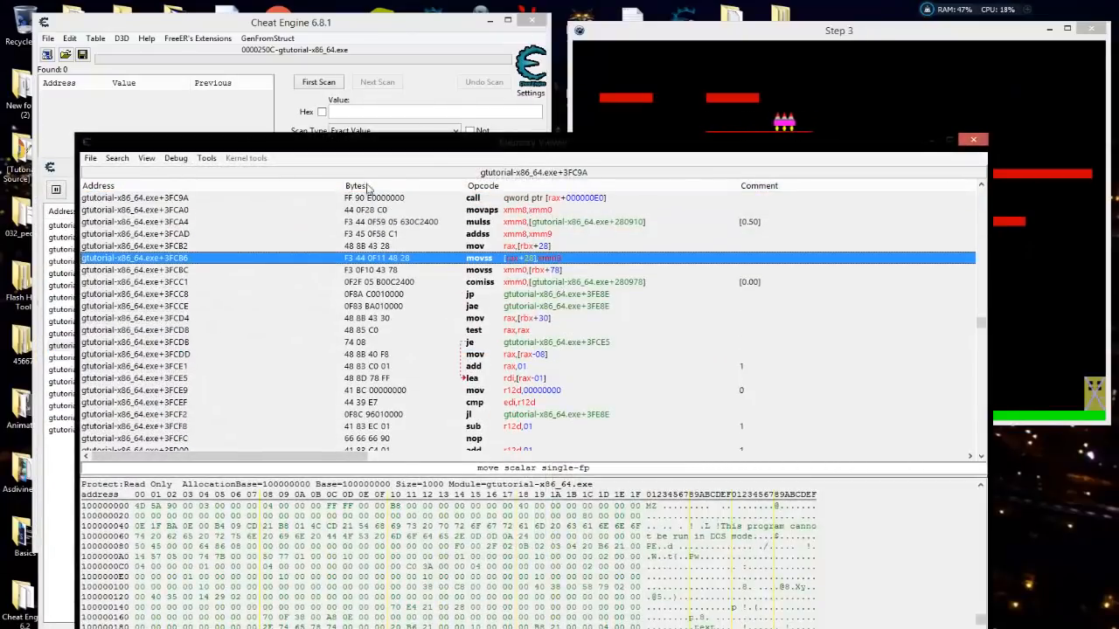
pyautogui.moveTo(575, 144); pyautogui.dragTo(494, 108)
# Test a jump in the game, then attach the debugger to find what addresses the movss [rax+28],xmm9 instruction accesses
pyautogui.click(698, 337)
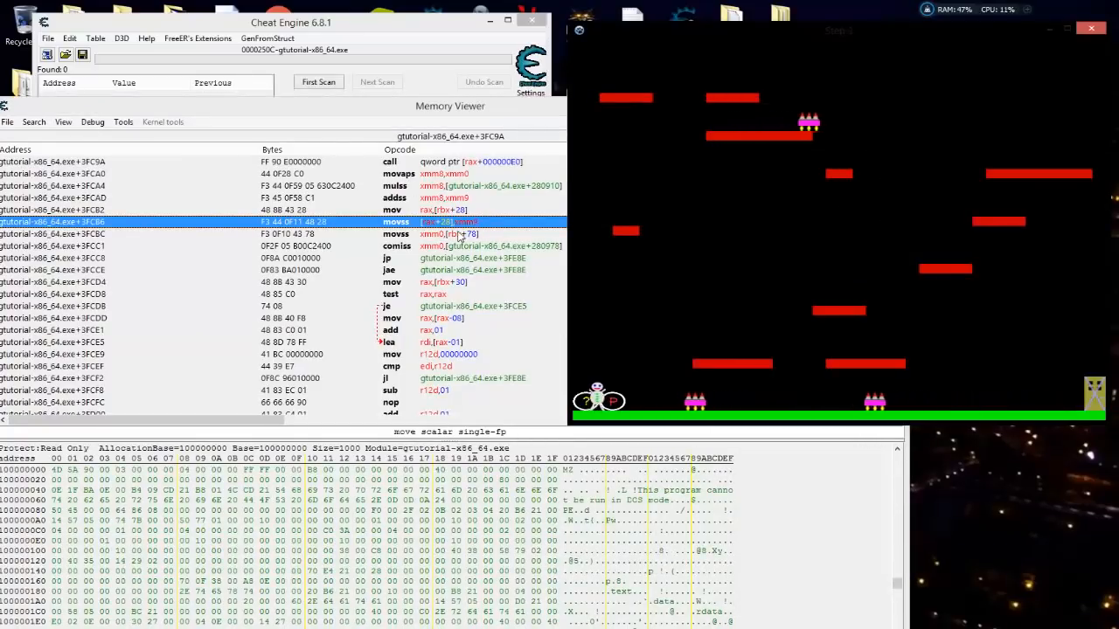
pyautogui.press('Up')
pyautogui.click(459, 223)
pyautogui.rightClick(470, 224)
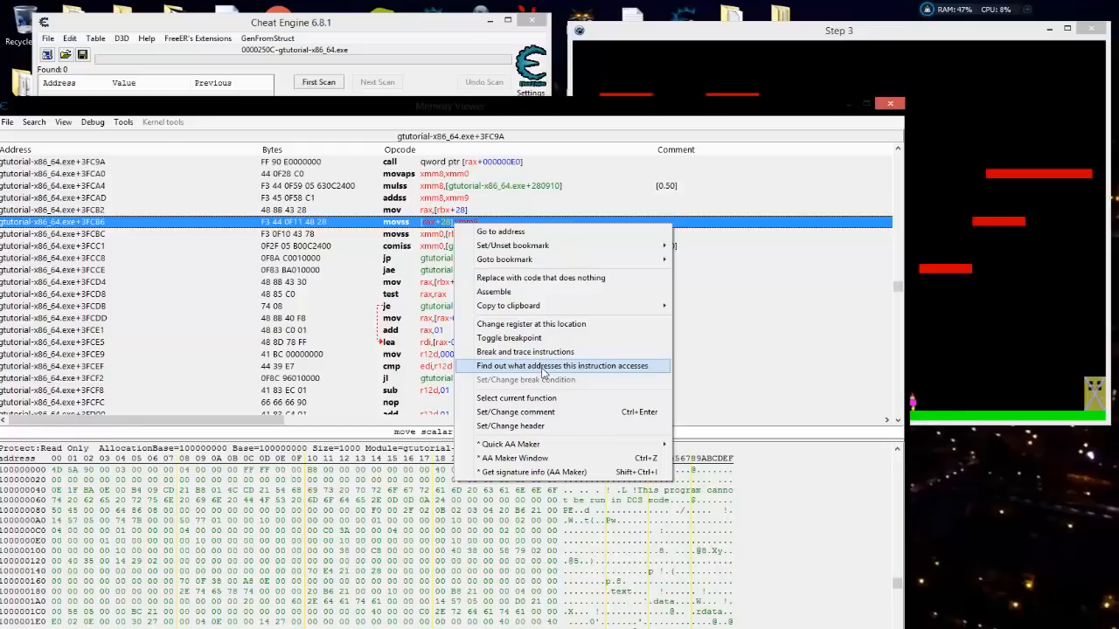
pyautogui.click(542, 367)
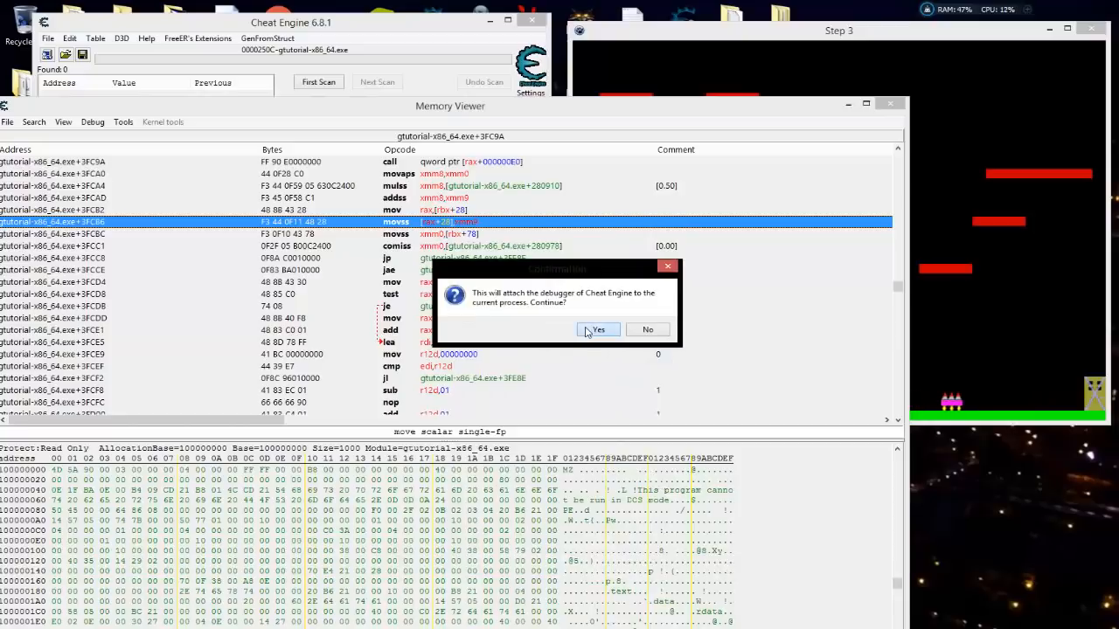
pyautogui.click(594, 329)
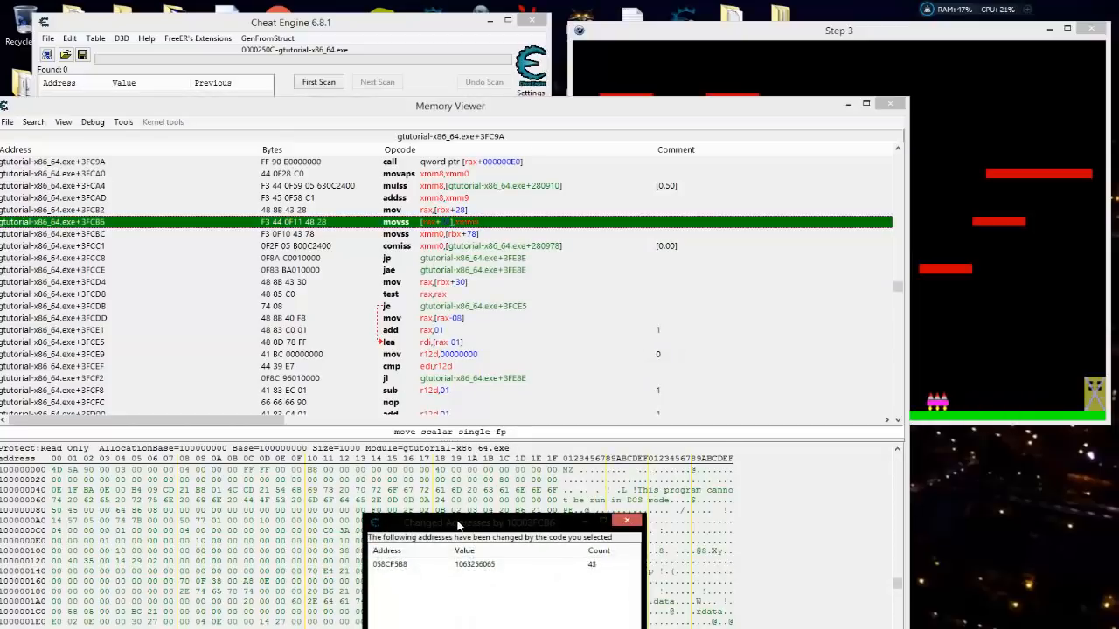
# Show the changed-address values as Float and select the captured address
pyautogui.moveTo(458, 525); pyautogui.dragTo(236, 31)
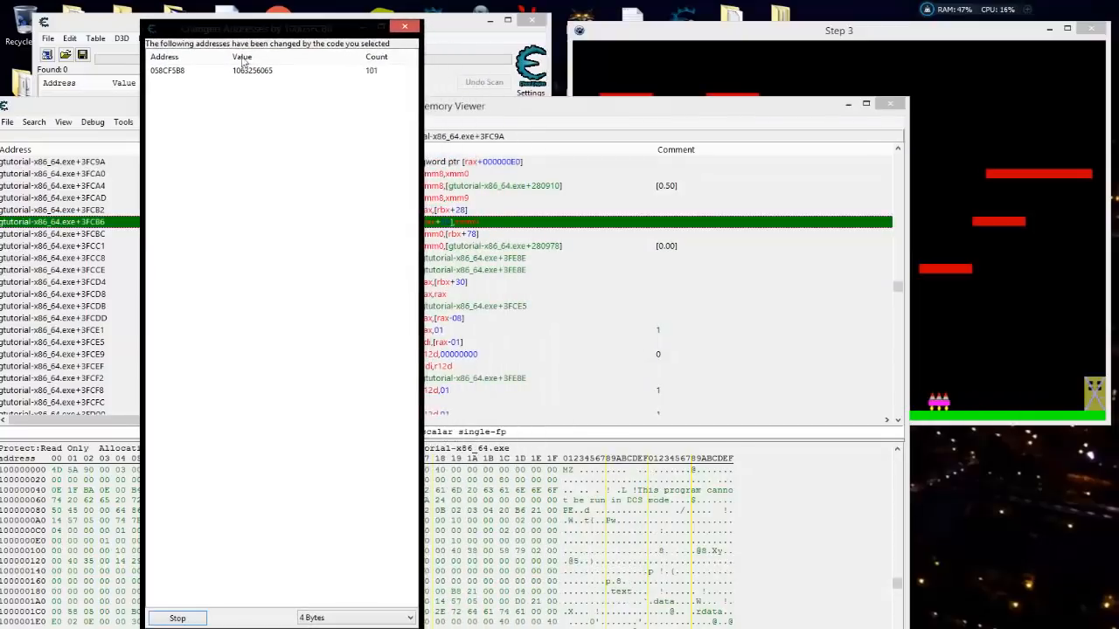
pyautogui.click(320, 612)
pyautogui.click(333, 591)
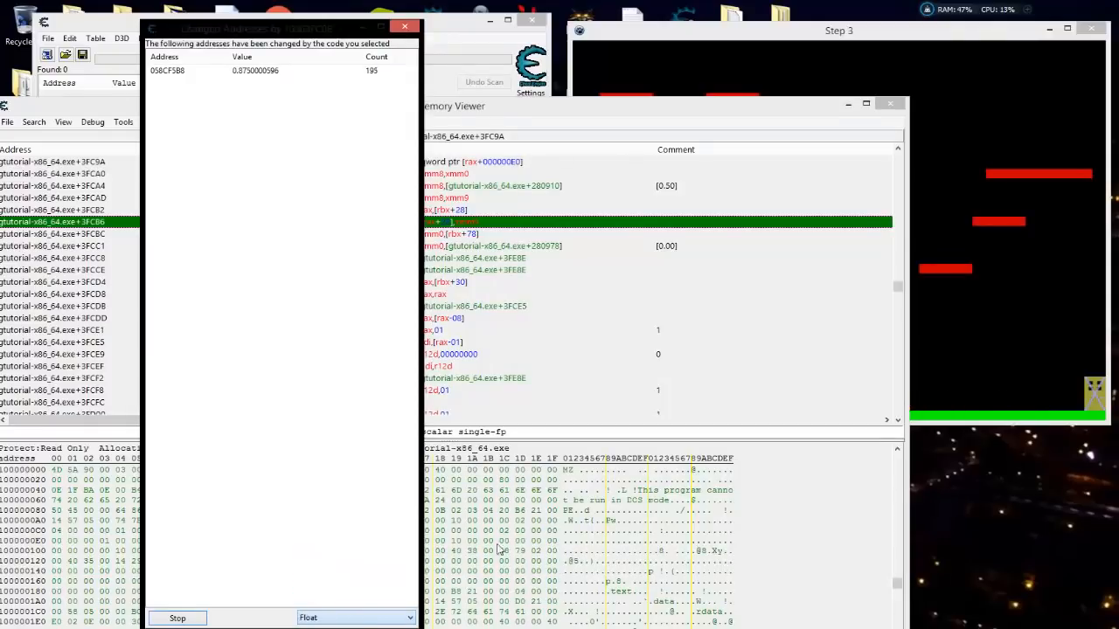
pyautogui.click(837, 33)
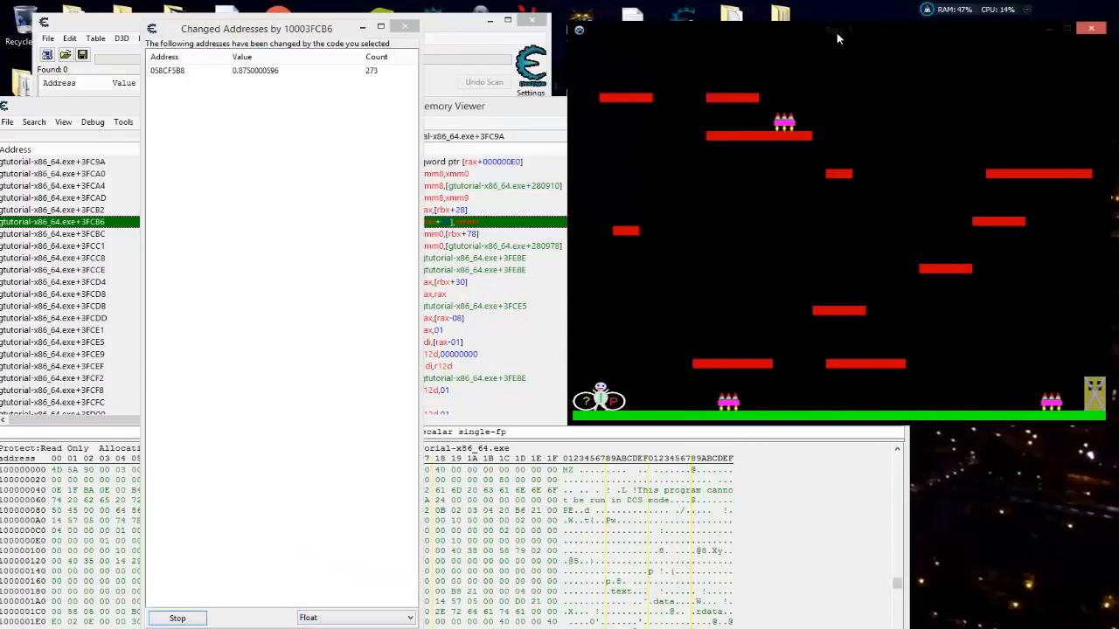
pyautogui.click(199, 76)
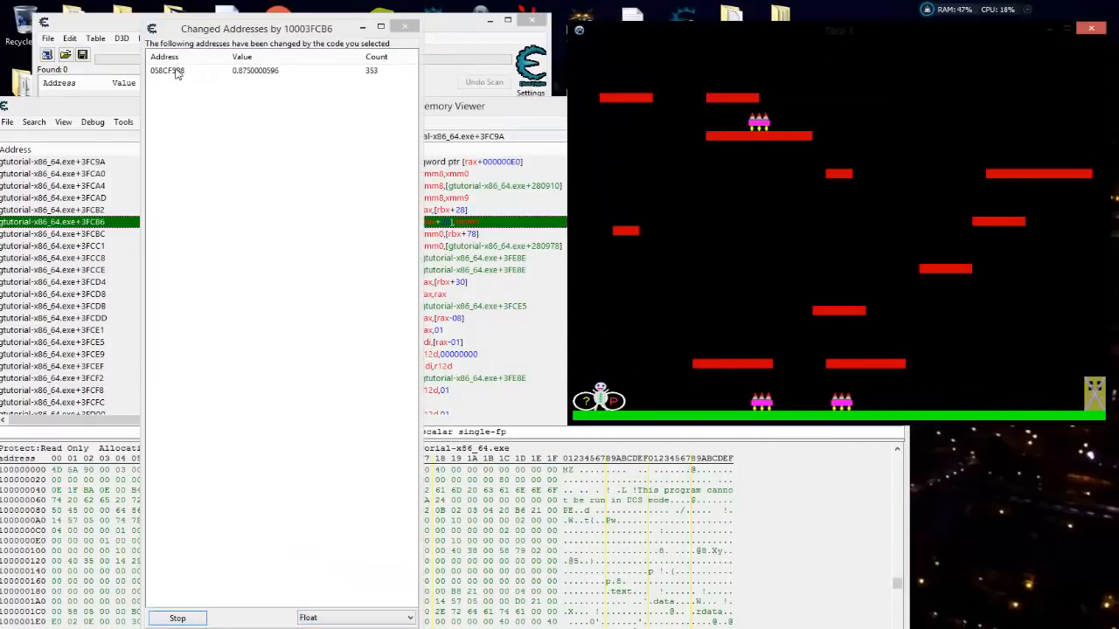
pyautogui.click(175, 73)
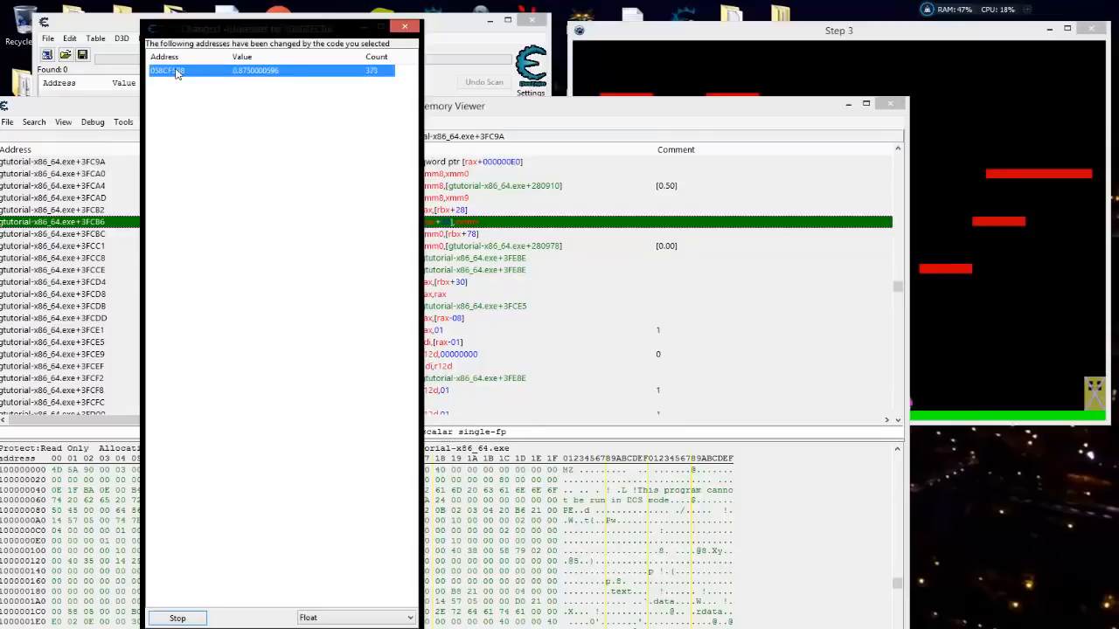
# Stop logging the changed addresses, close the results window, and rename the captured address in the list as Y coord
pyautogui.click(178, 618)
pyautogui.click(177, 618)
pyautogui.click(346, 24)
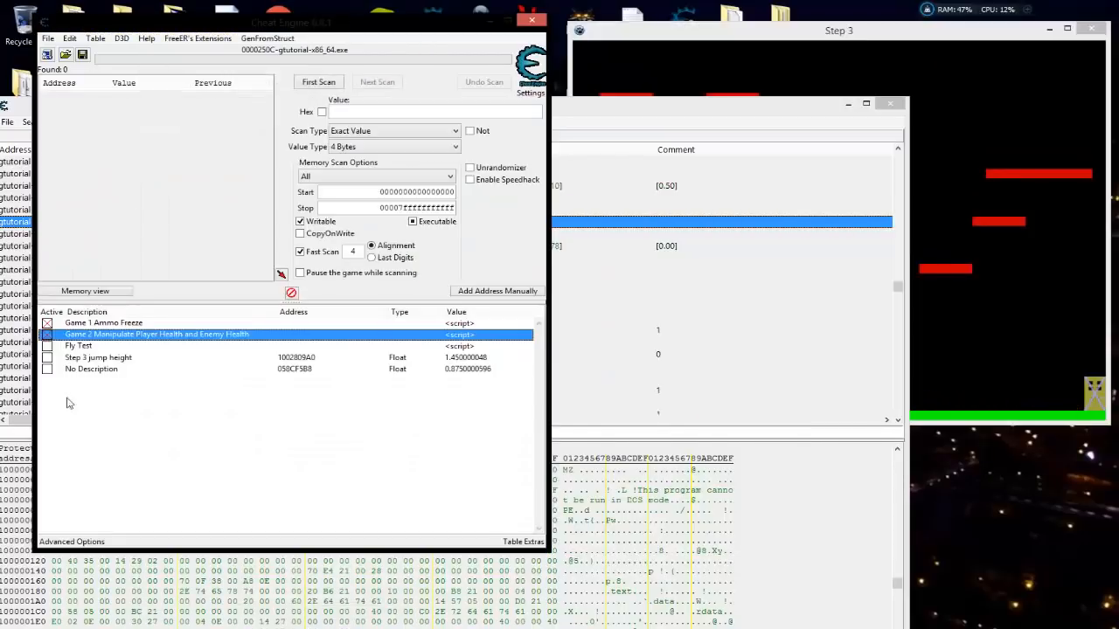
pyautogui.doubleClick(99, 369)
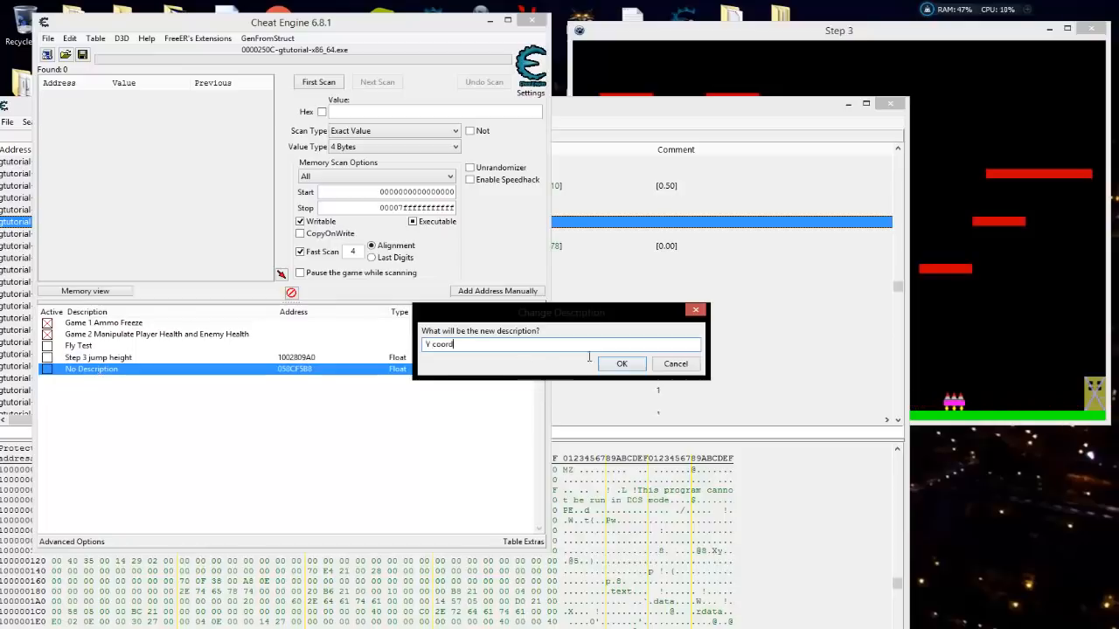
pyautogui.click(624, 364)
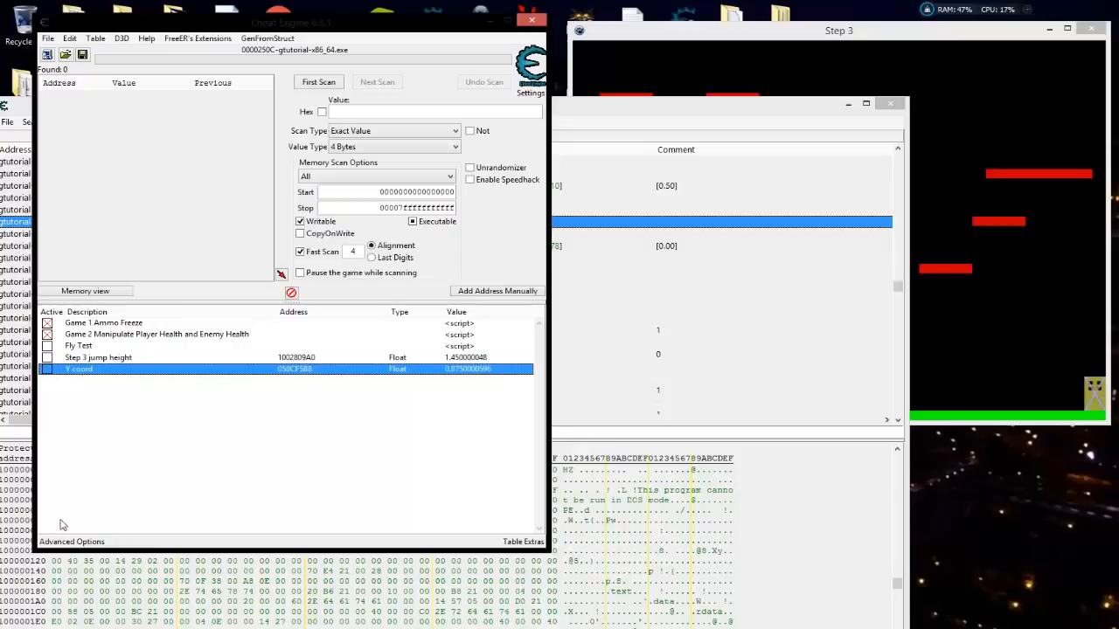
# Browse the memory region of the Y coord address and display its memory values as Float
pyautogui.rightClick(304, 369)
pyautogui.click(454, 100)
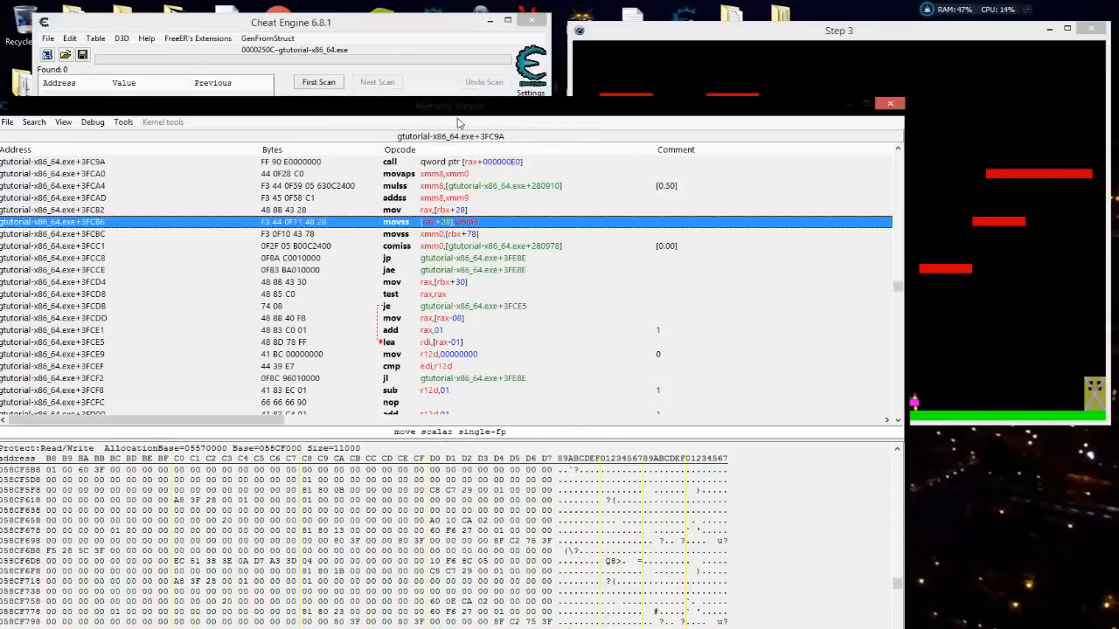
pyautogui.moveTo(463, 114); pyautogui.dragTo(659, 18)
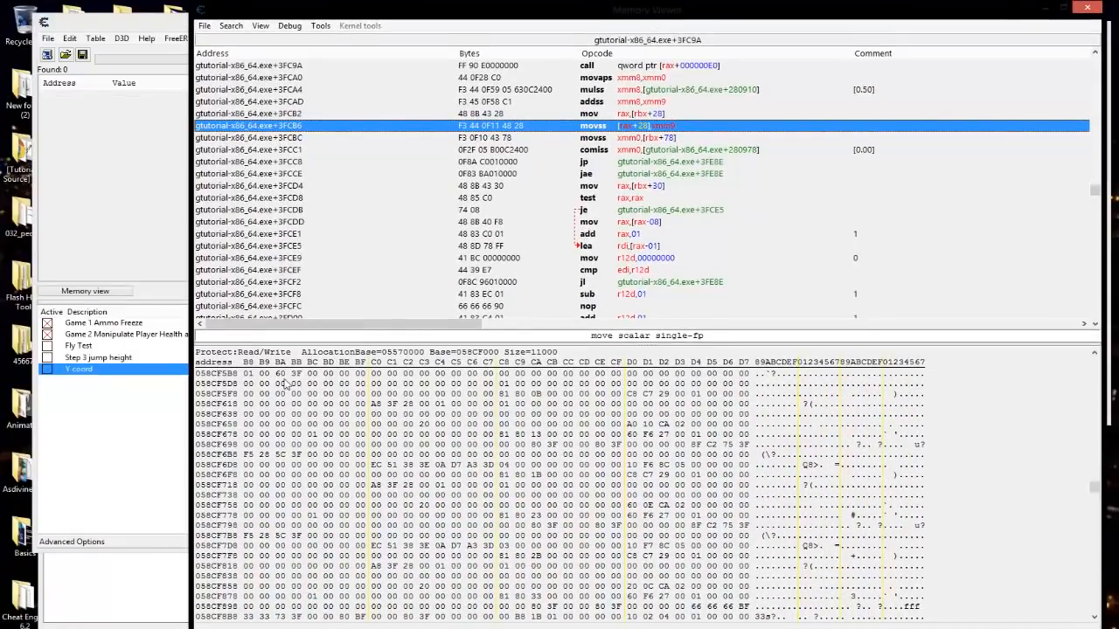
pyautogui.rightClick(250, 376)
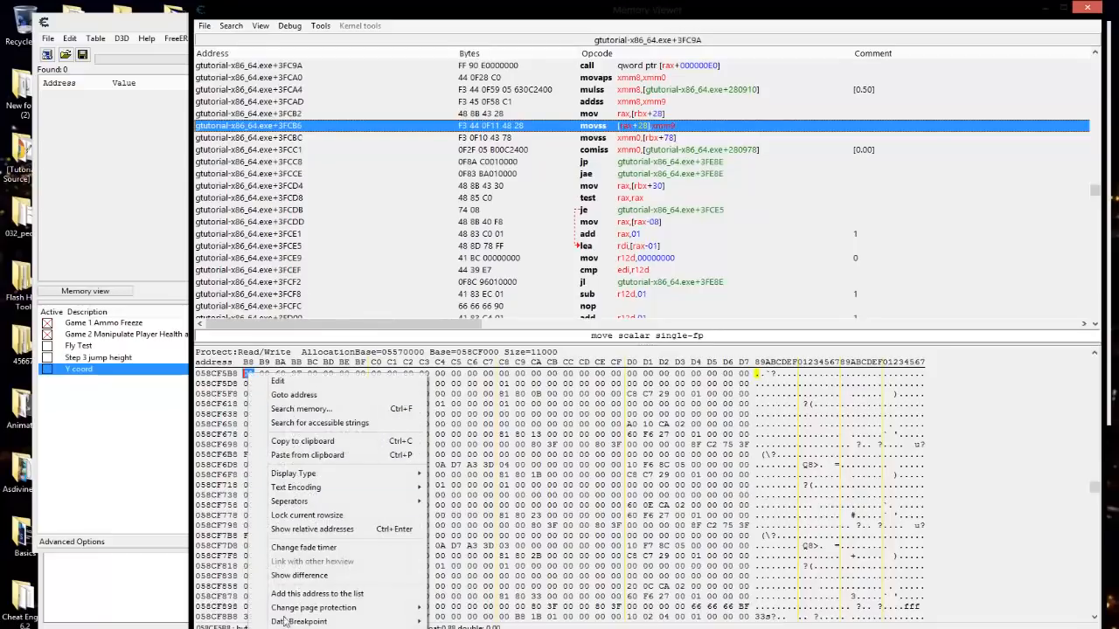
pyautogui.moveTo(326, 612)
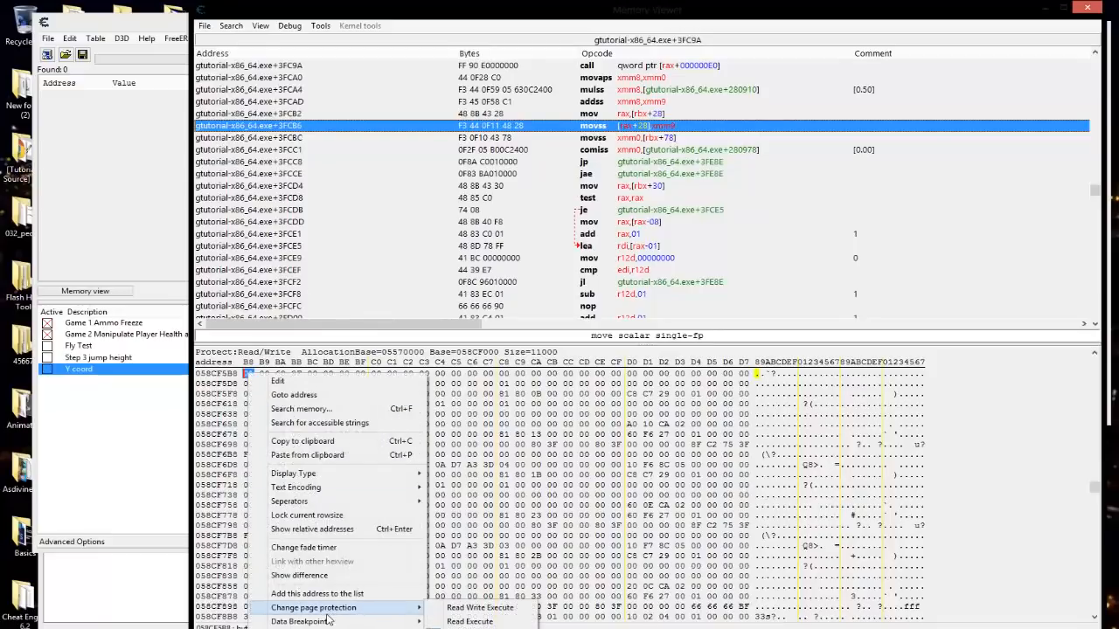
pyautogui.moveTo(344, 480)
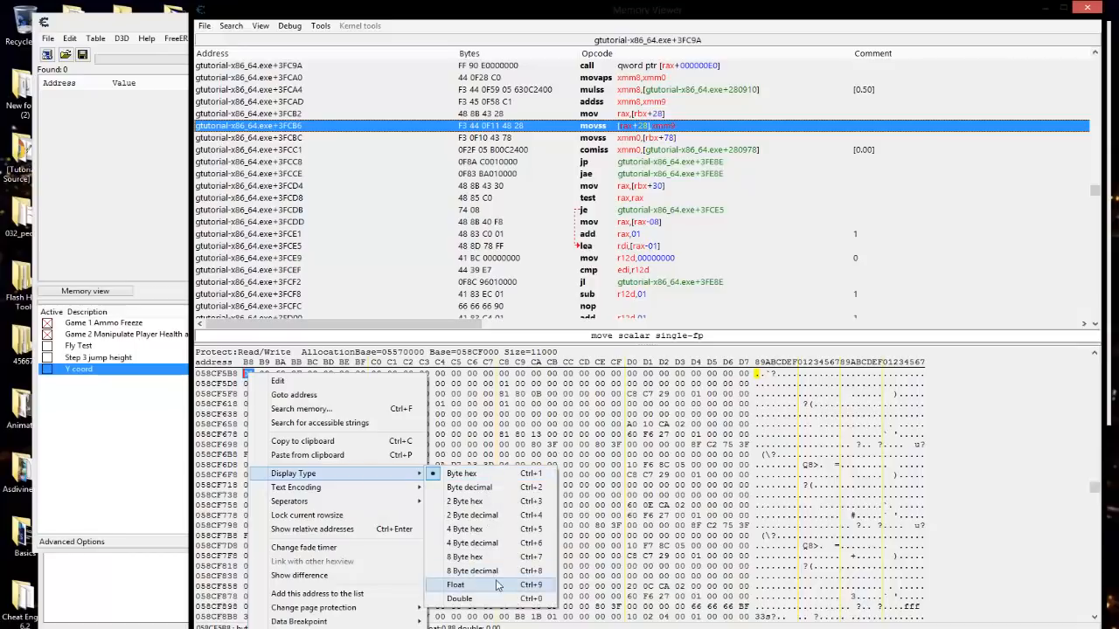
pyautogui.click(458, 585)
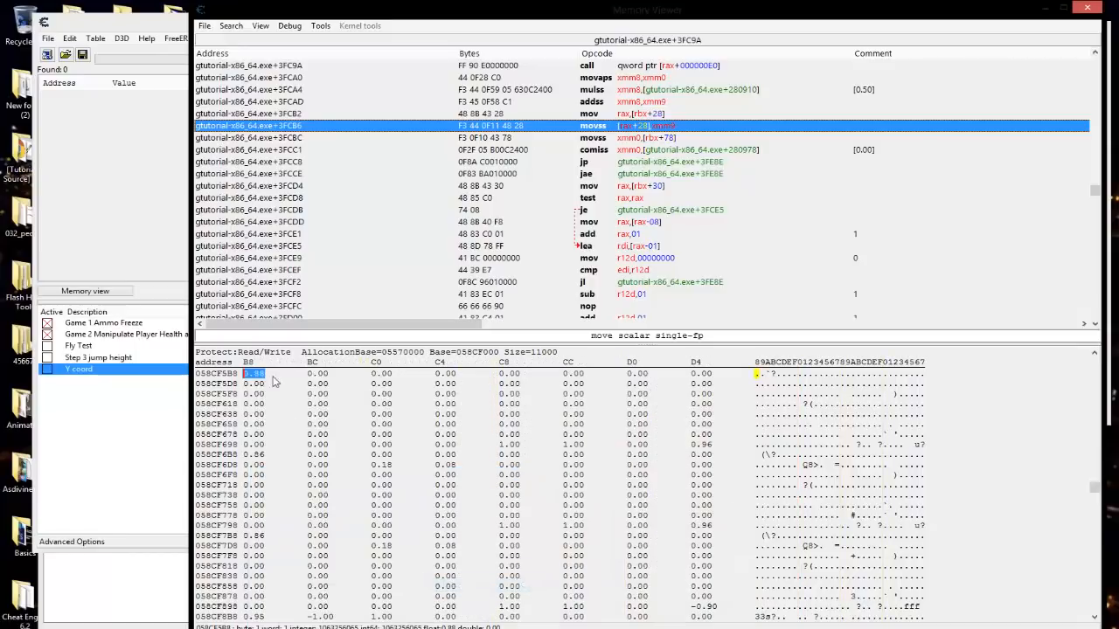
# Bring the memory just before the Y coord address into view and switch its display type to 4 Byte decimal
pyautogui.scroll(2, 442, 490)
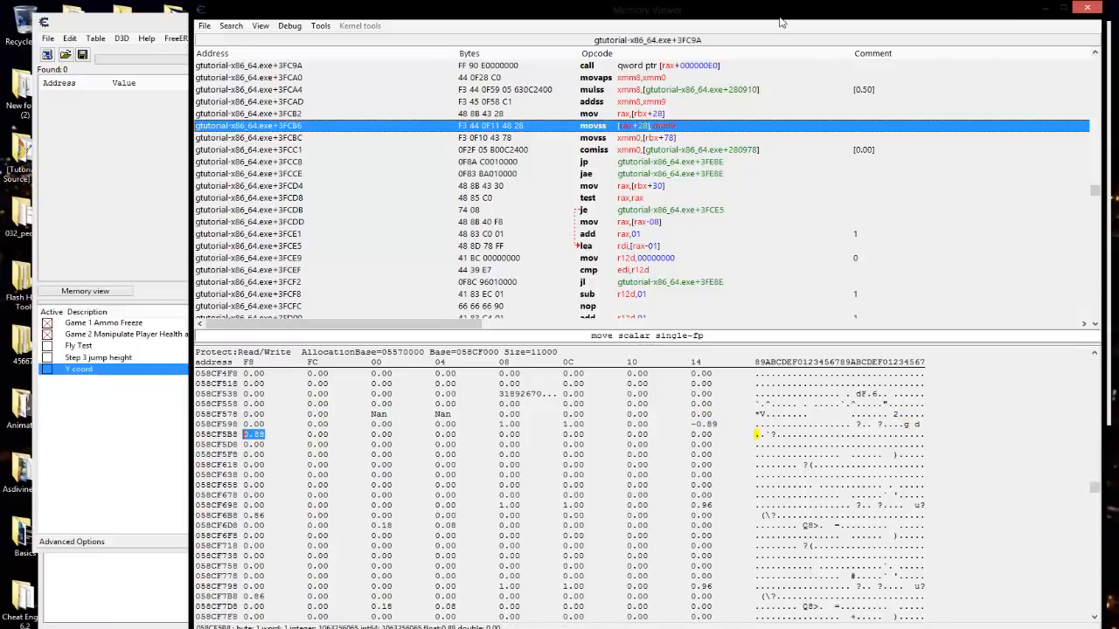
pyautogui.moveTo(781, 19); pyautogui.dragTo(571, 35)
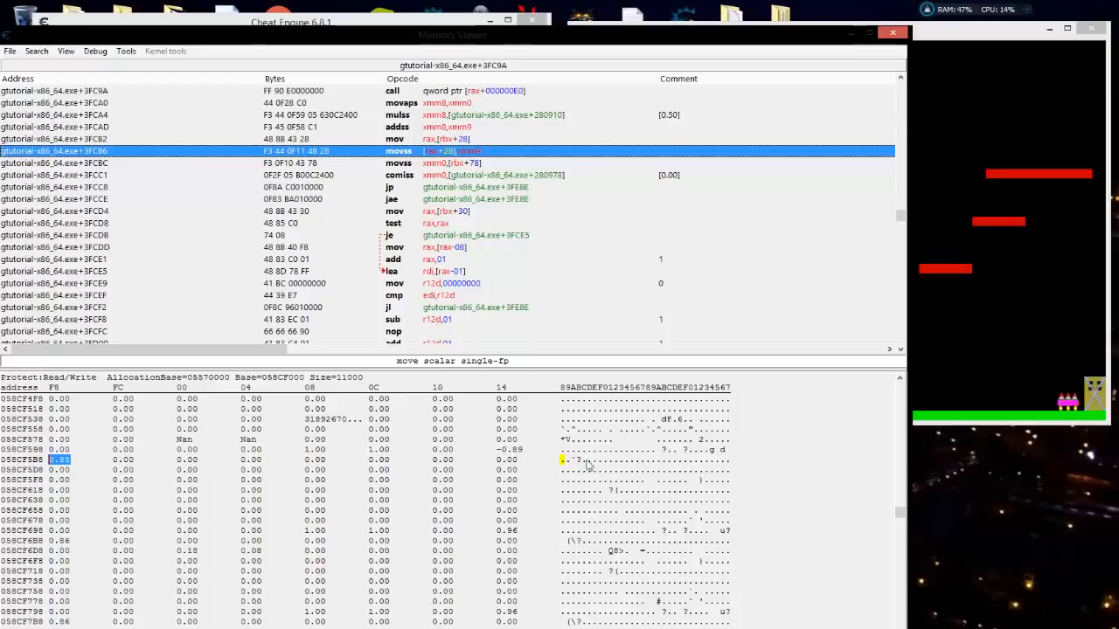
pyautogui.scroll(4, 306, 503)
pyautogui.scroll(-2, 332, 498)
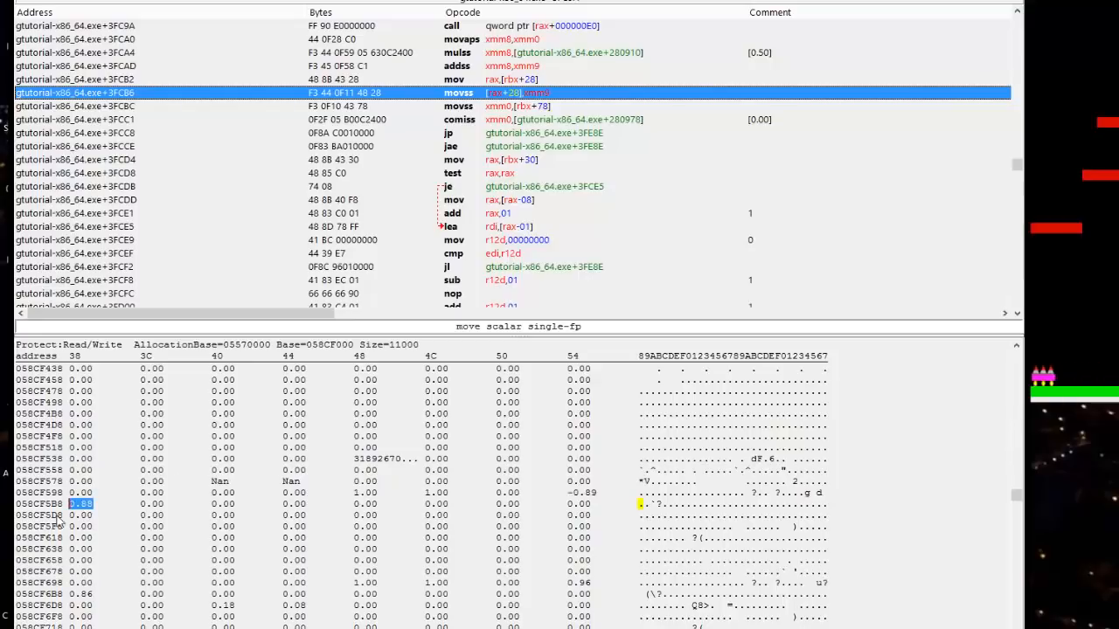
pyautogui.rightClick(78, 505)
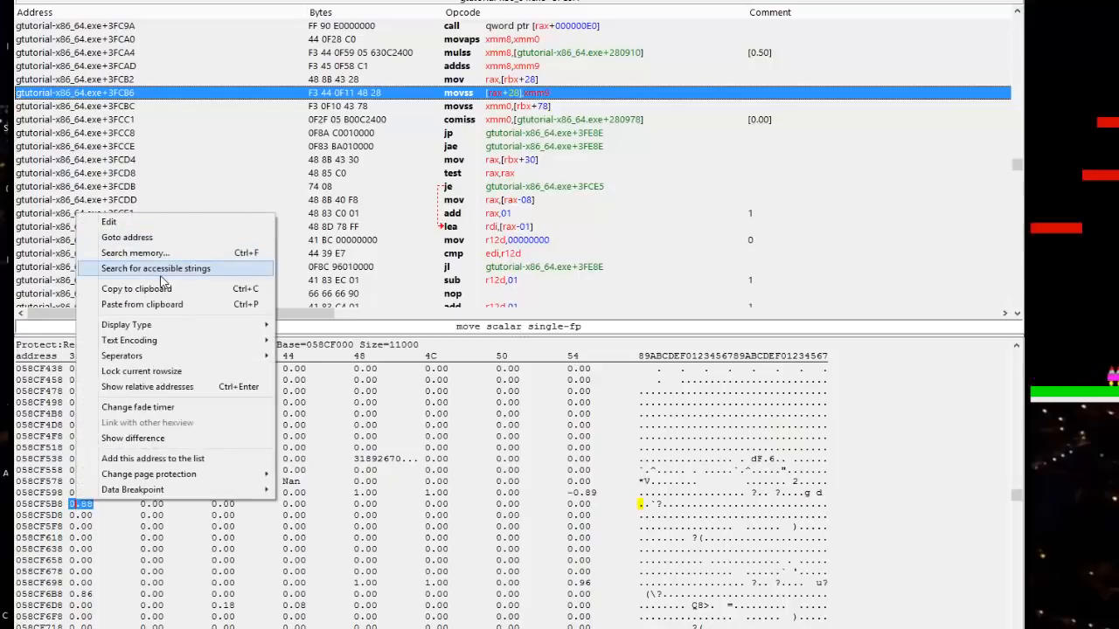
pyautogui.moveTo(179, 330)
pyautogui.click(325, 402)
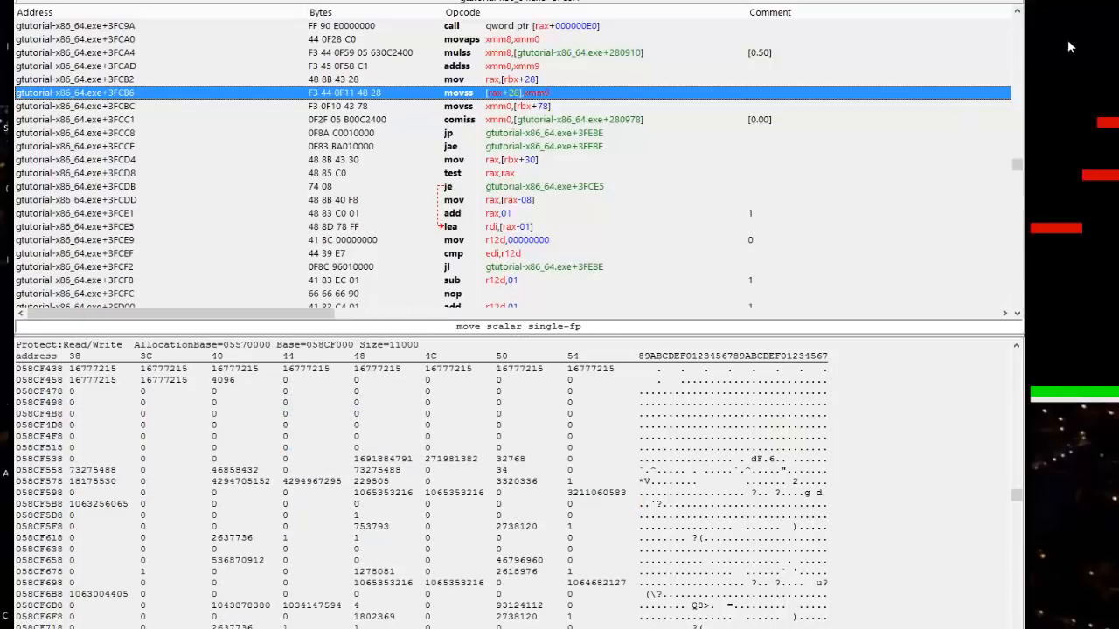
# Walk the character in the game and examine which values around the Y coord address change in the memory view
pyautogui.hotkey('alt', 'Tab')
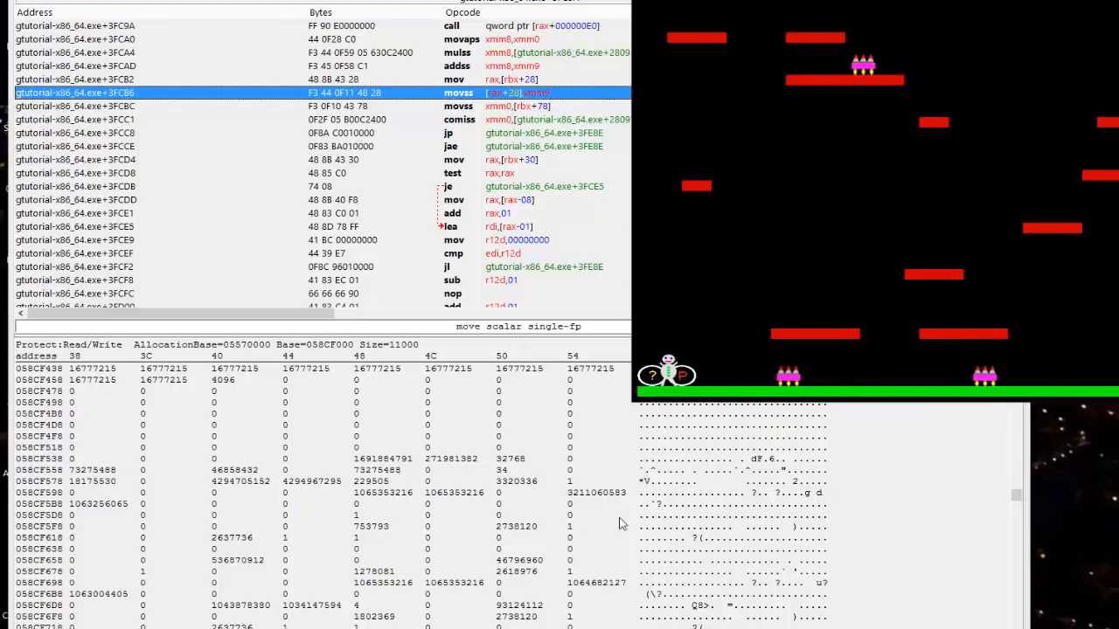
pyautogui.hotkey('alt', 'Tab')
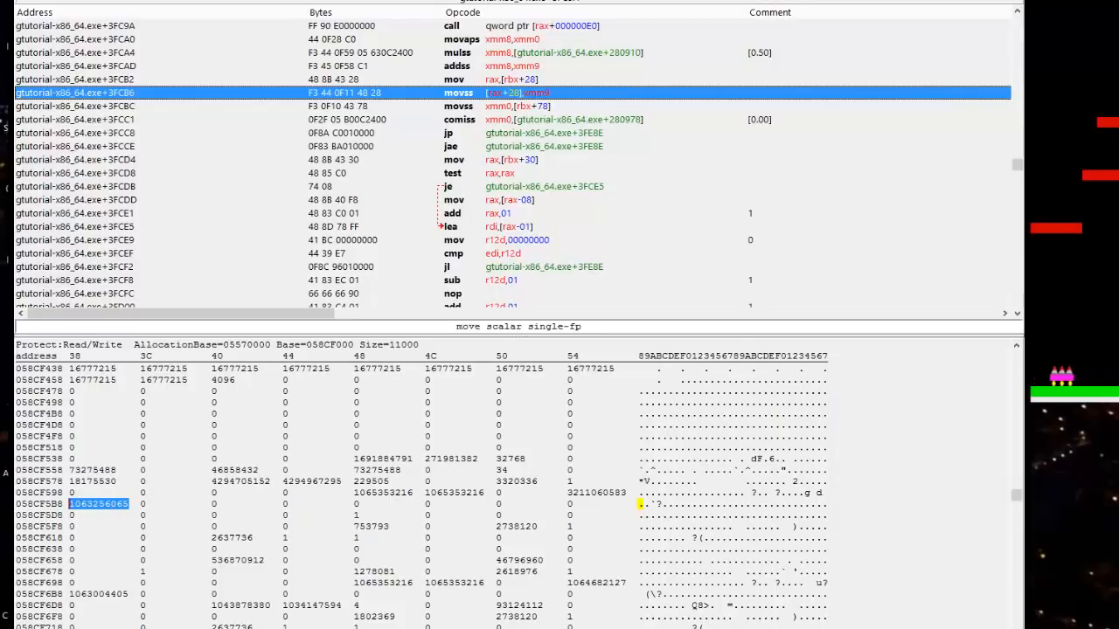
pyautogui.hotkey('alt', 'Tab')
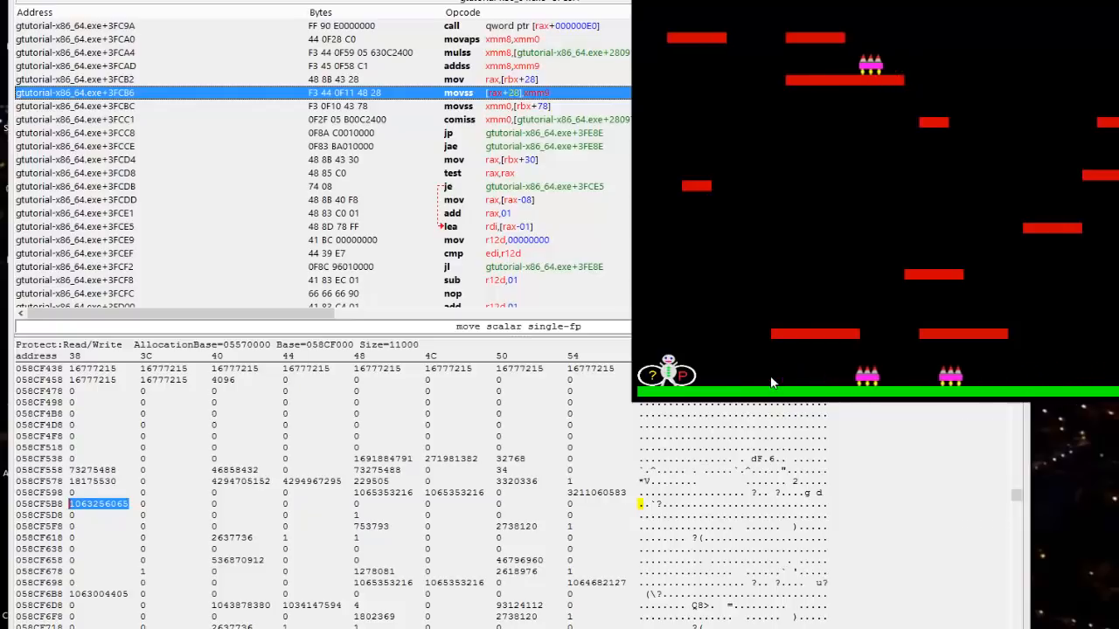
pyautogui.press('Right')
pyautogui.press('Right')
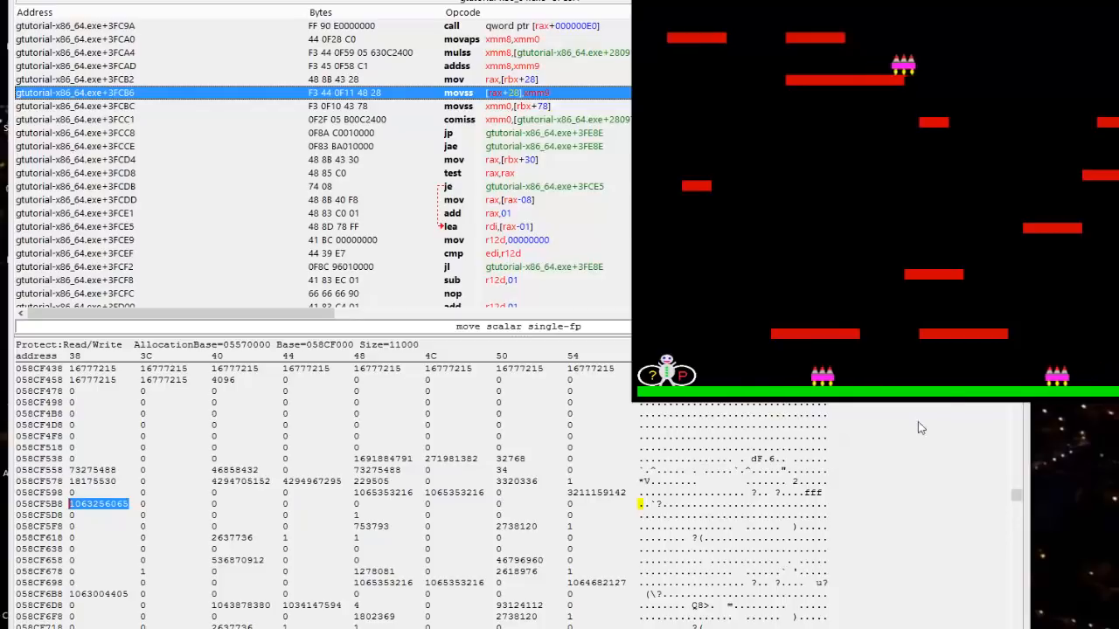
pyautogui.click(974, 331)
pyautogui.press('Right')
pyautogui.press('Right')
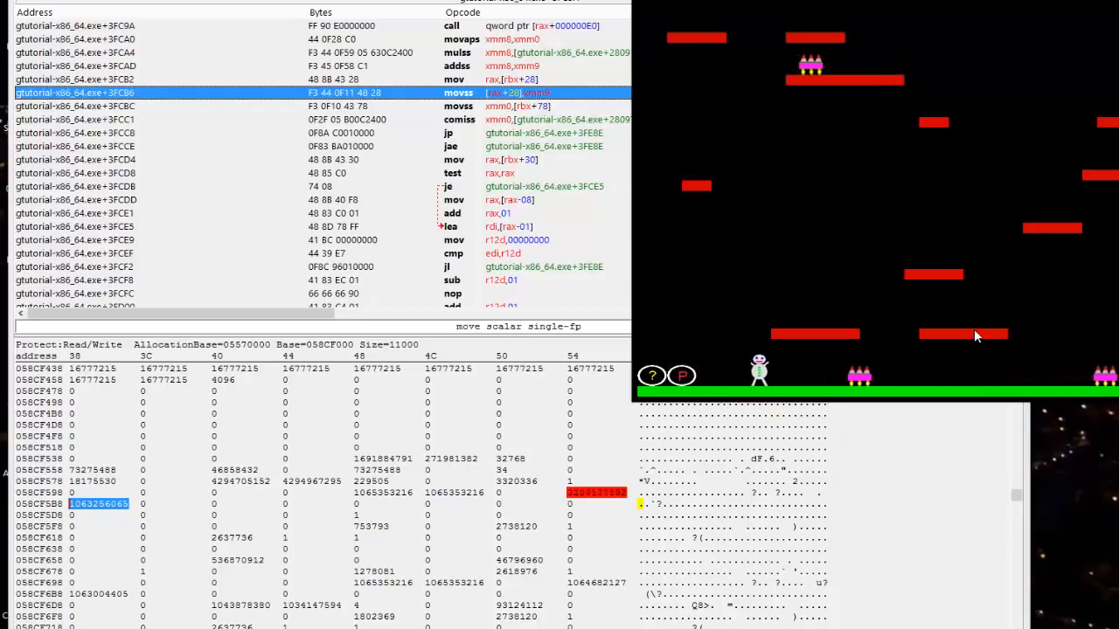
pyautogui.click(499, 505)
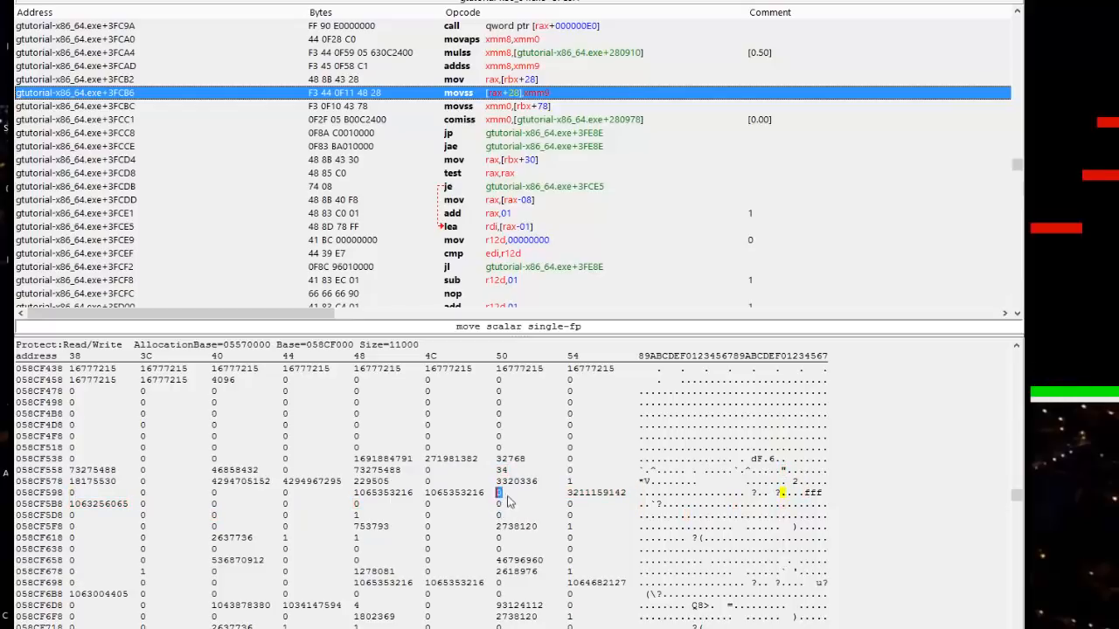
pyautogui.hotkey('alt', 'Tab')
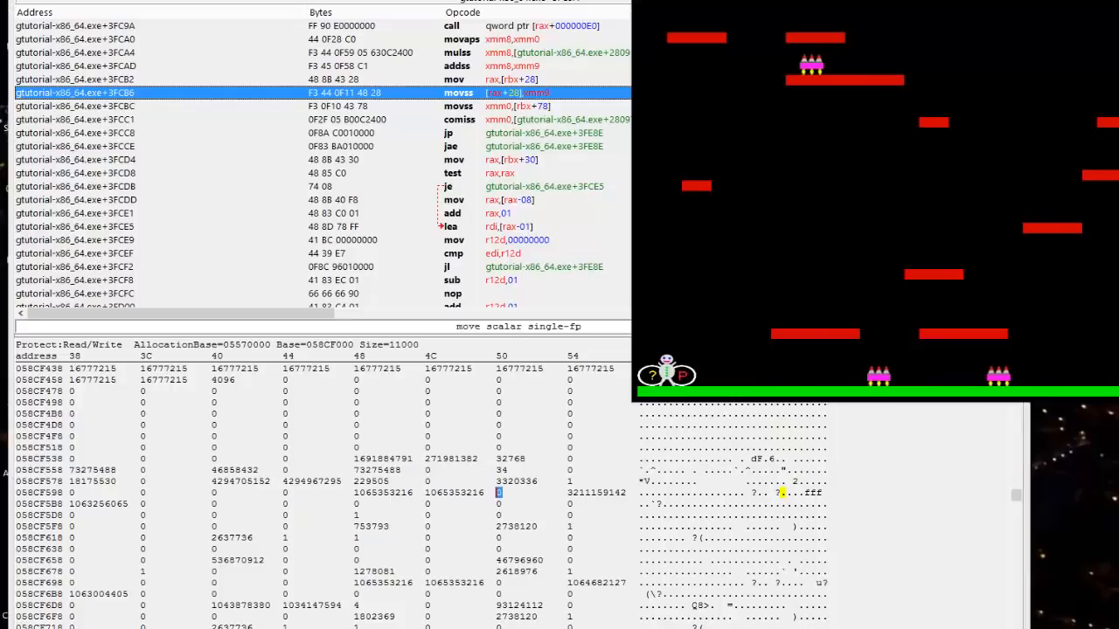
pyautogui.press('Right')
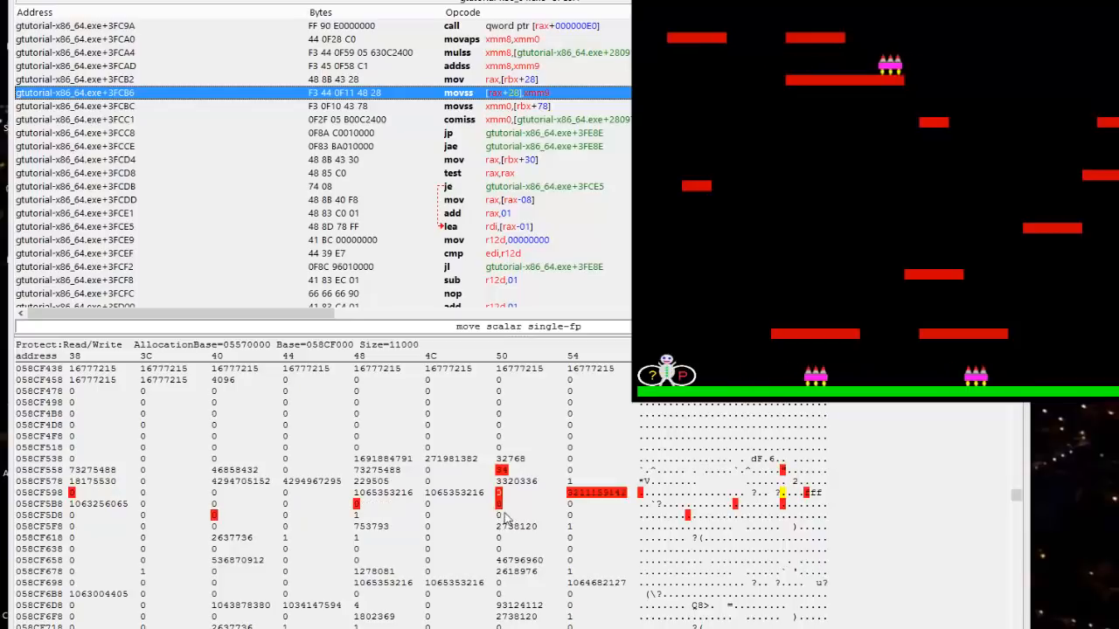
# Add the addresses 058CF5B0 and 058CF5D0 to the address list as 4 Bytes values
pyautogui.rightClick(501, 497)
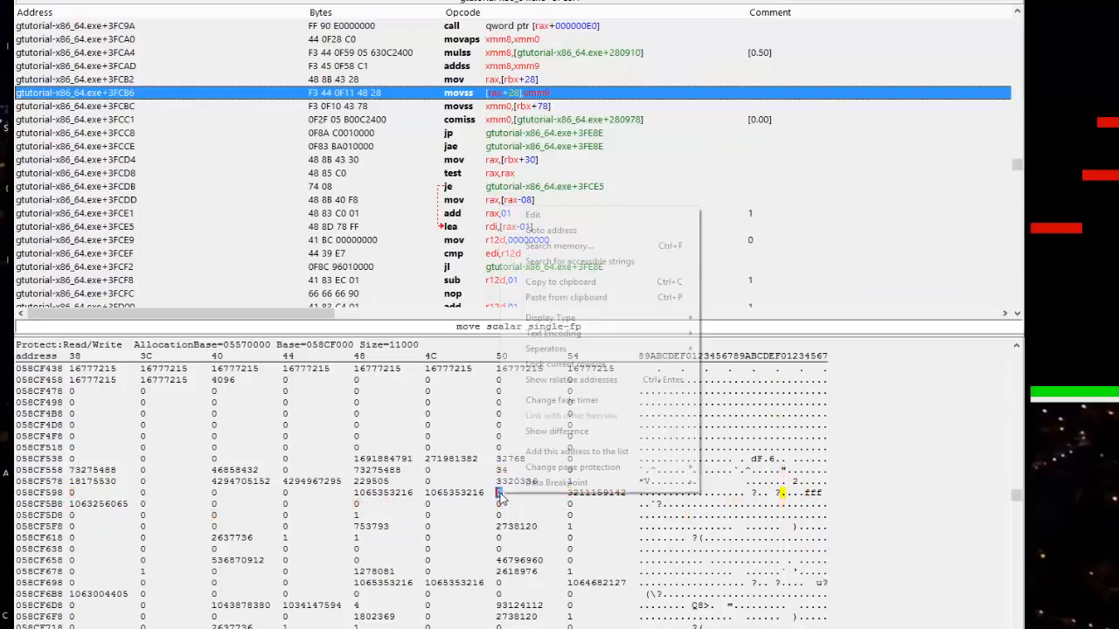
pyautogui.click(557, 452)
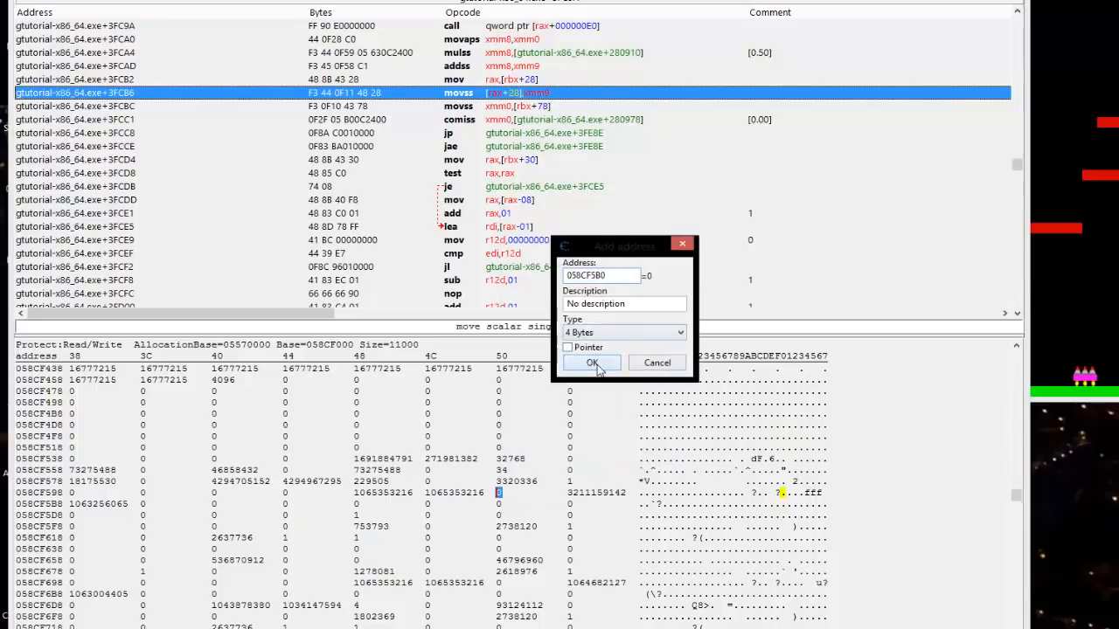
pyautogui.click(593, 364)
pyautogui.rightClick(501, 505)
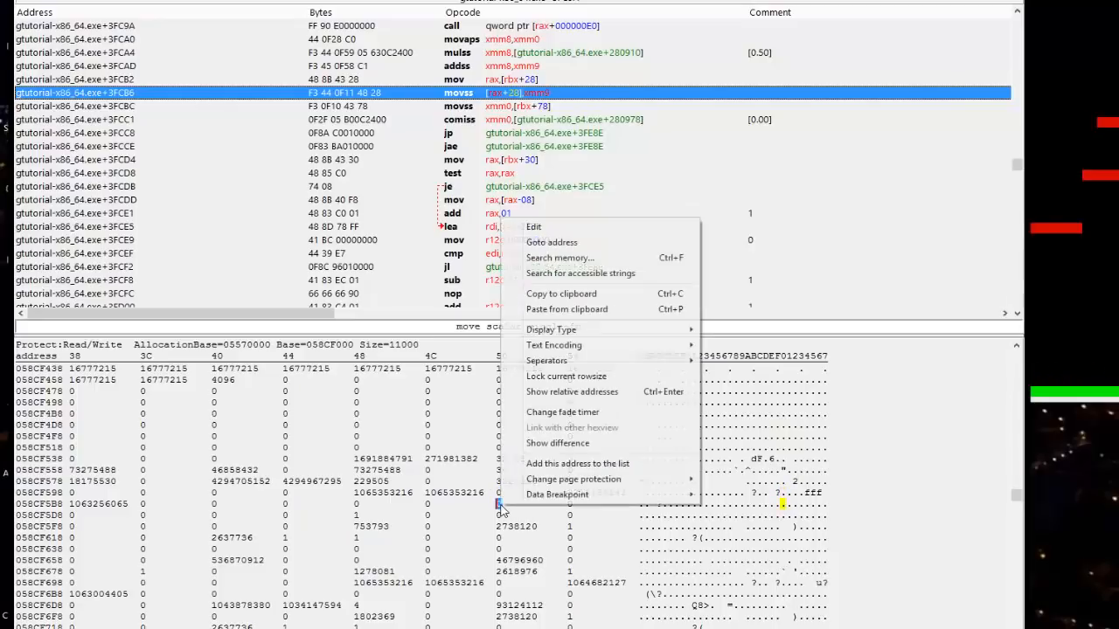
pyautogui.click(554, 464)
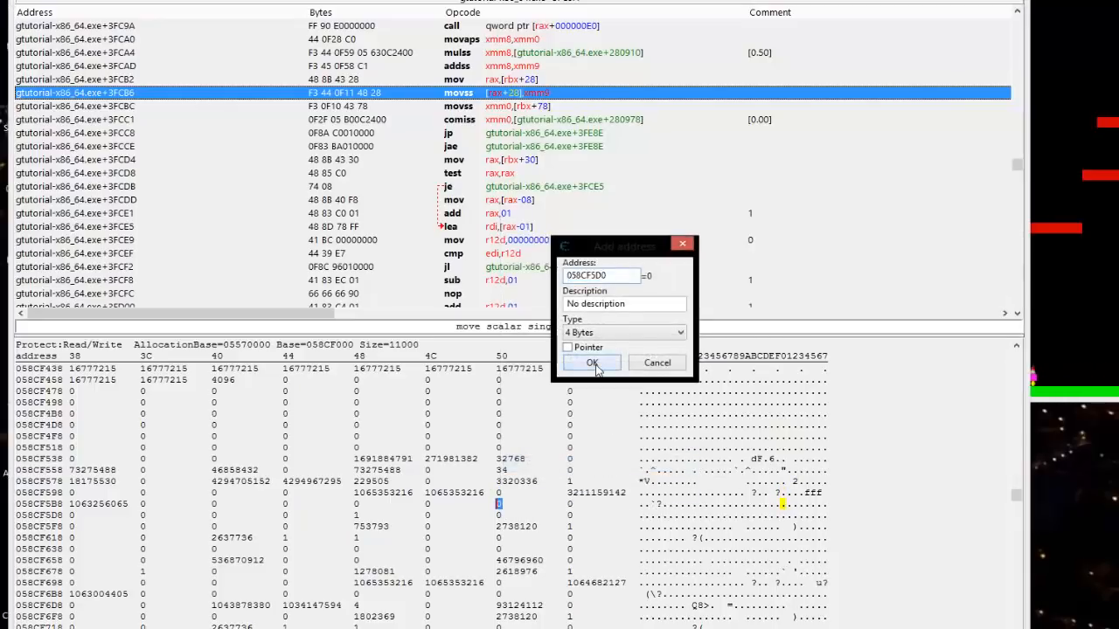
pyautogui.click(593, 364)
# Freeze the values of the 058CF5B0 and 058CF5D0 entries in the address list
pyautogui.click(341, 2)
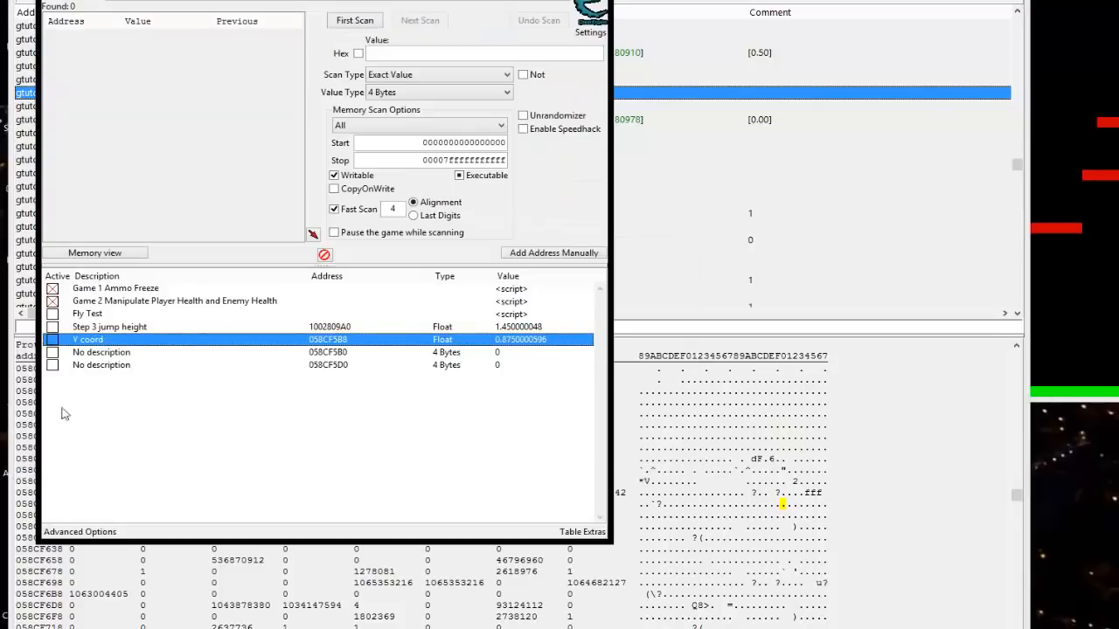
pyautogui.click(53, 353)
pyautogui.click(52, 365)
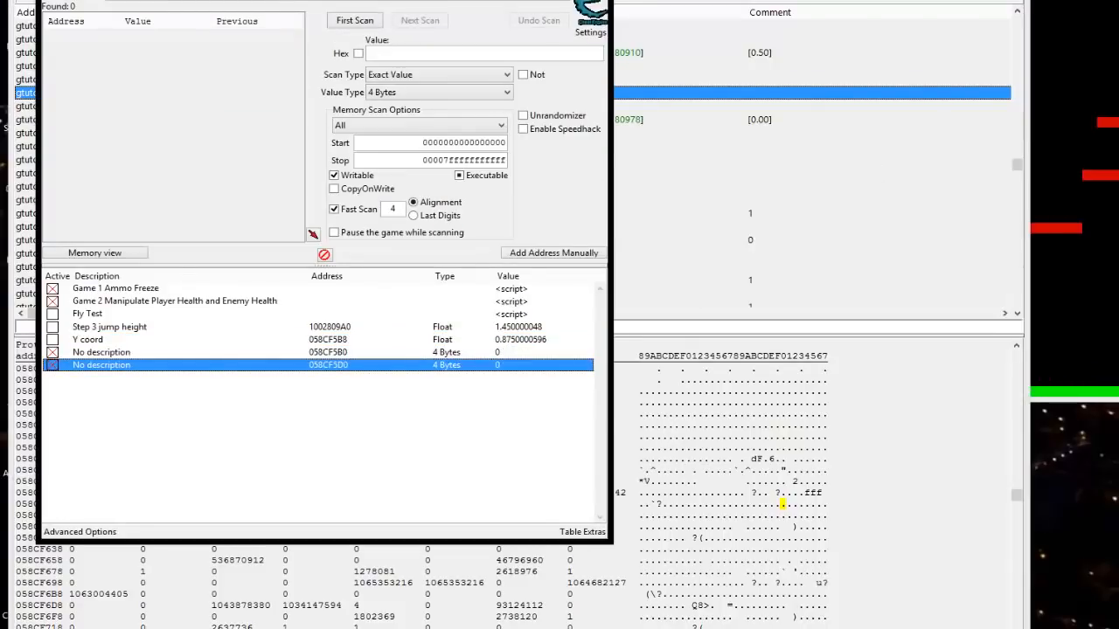
# Test the frozen values in the game by walking past enemies and jumping onto two of the lower platforms
pyautogui.click(929, 1)
pyautogui.press('d')
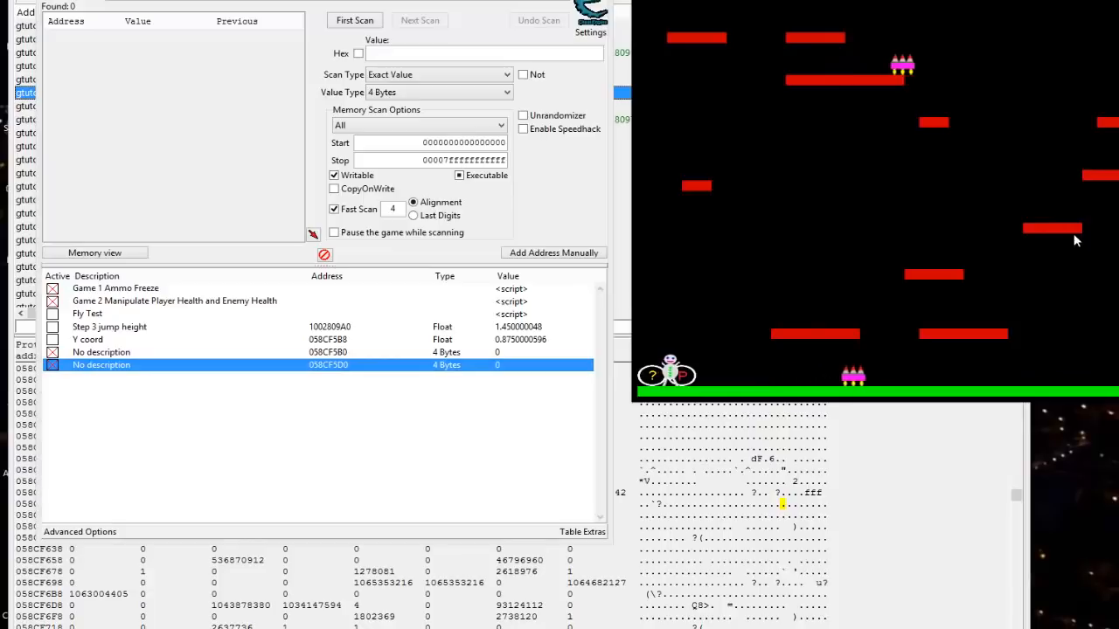
pyautogui.press('d')
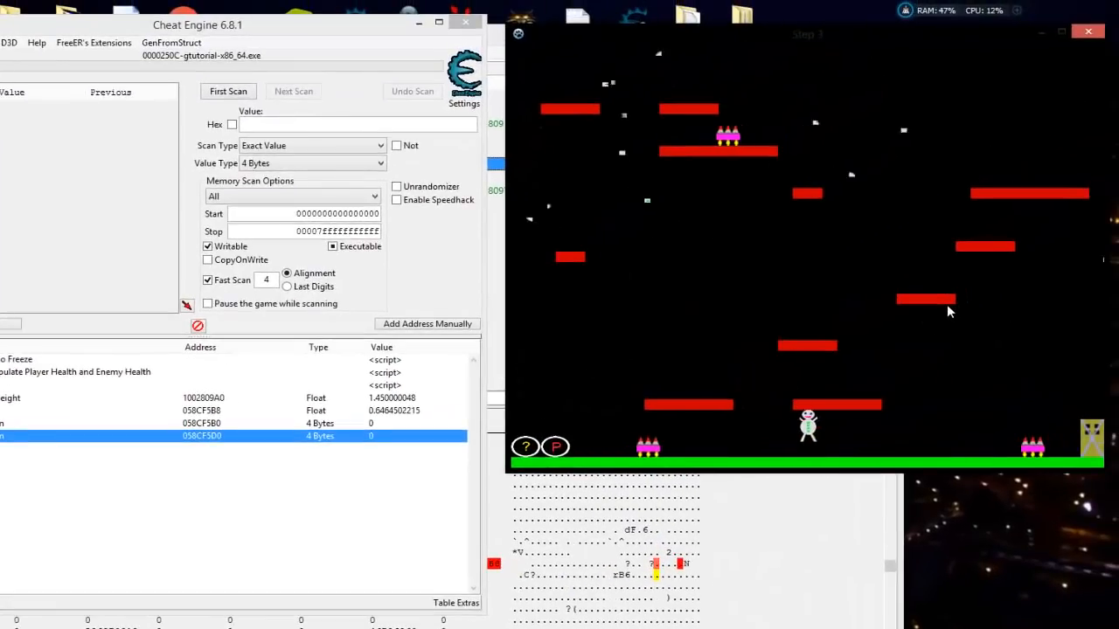
pyautogui.press('d')
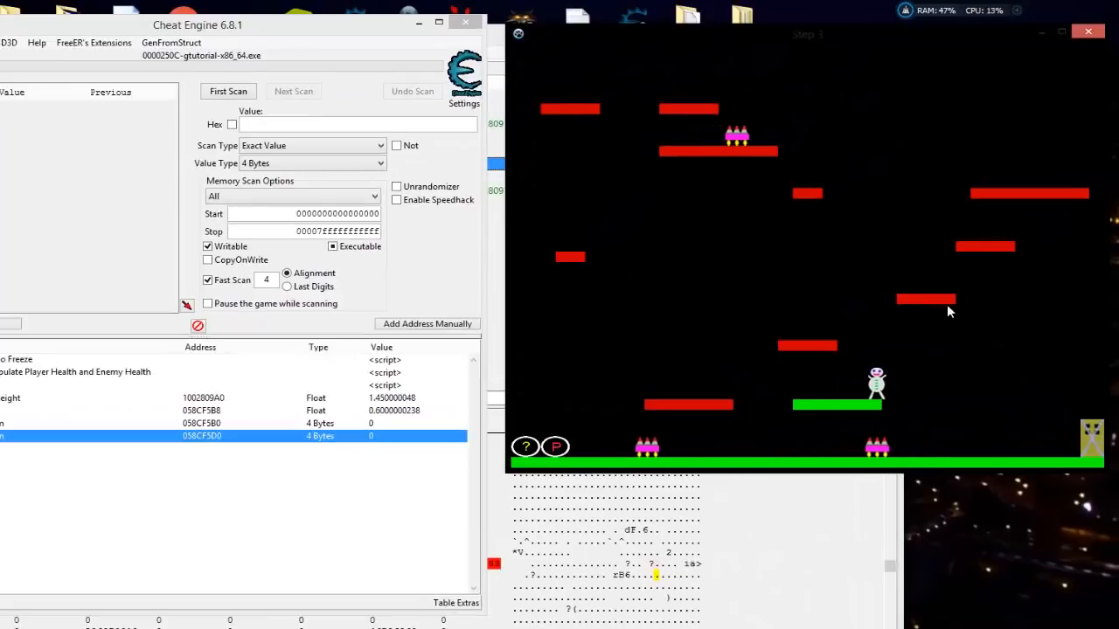
pyautogui.press('space')
pyautogui.press('a')
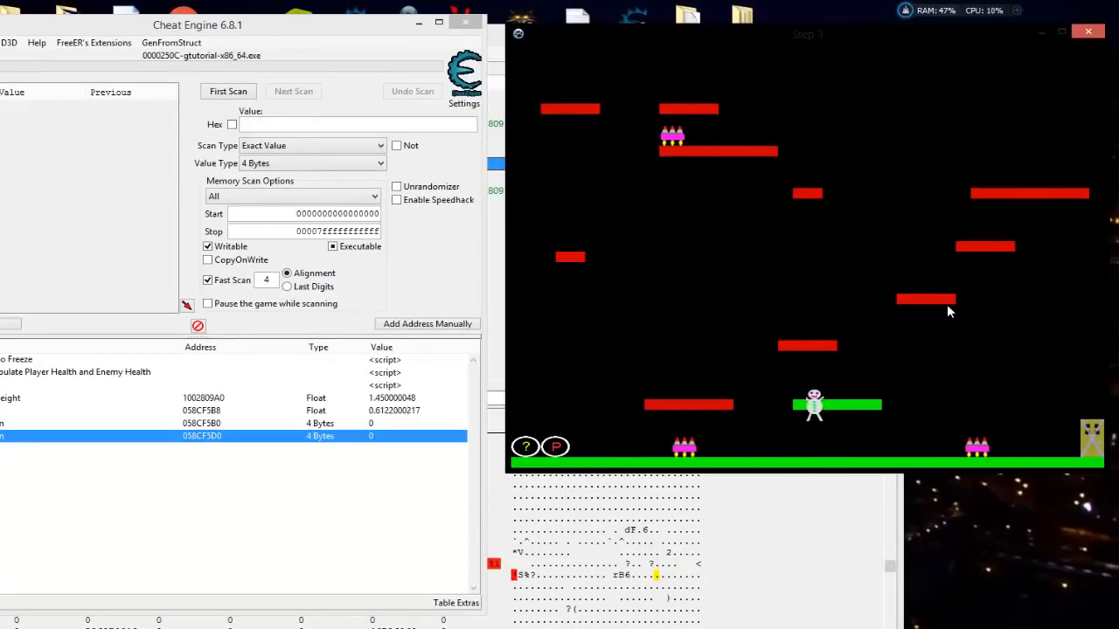
pyautogui.press('space')
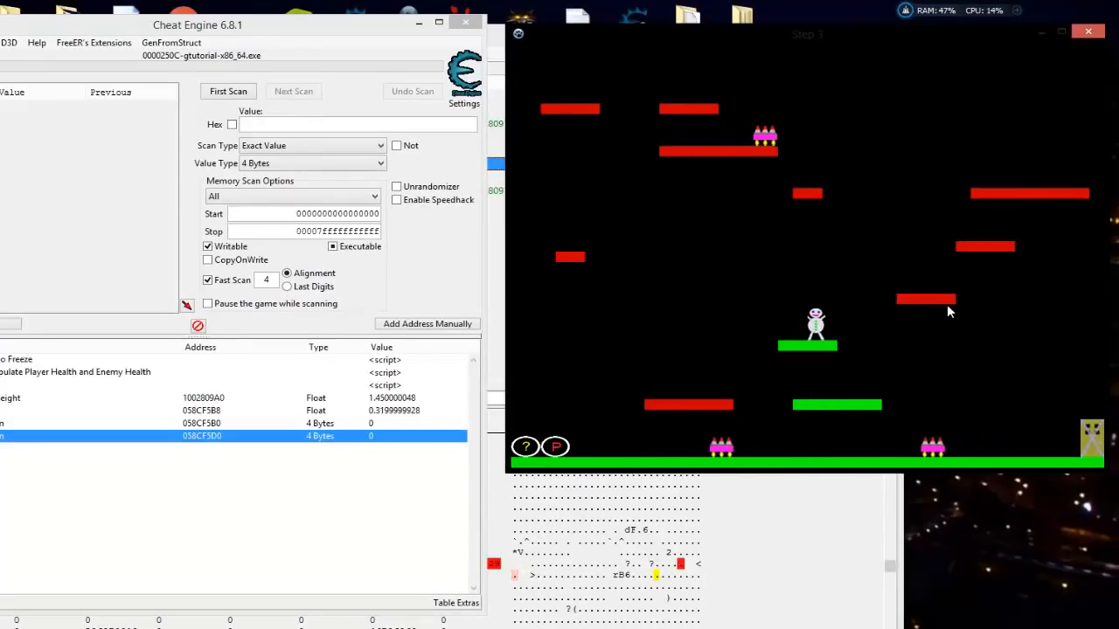
pyautogui.press('d')
pyautogui.press('d')
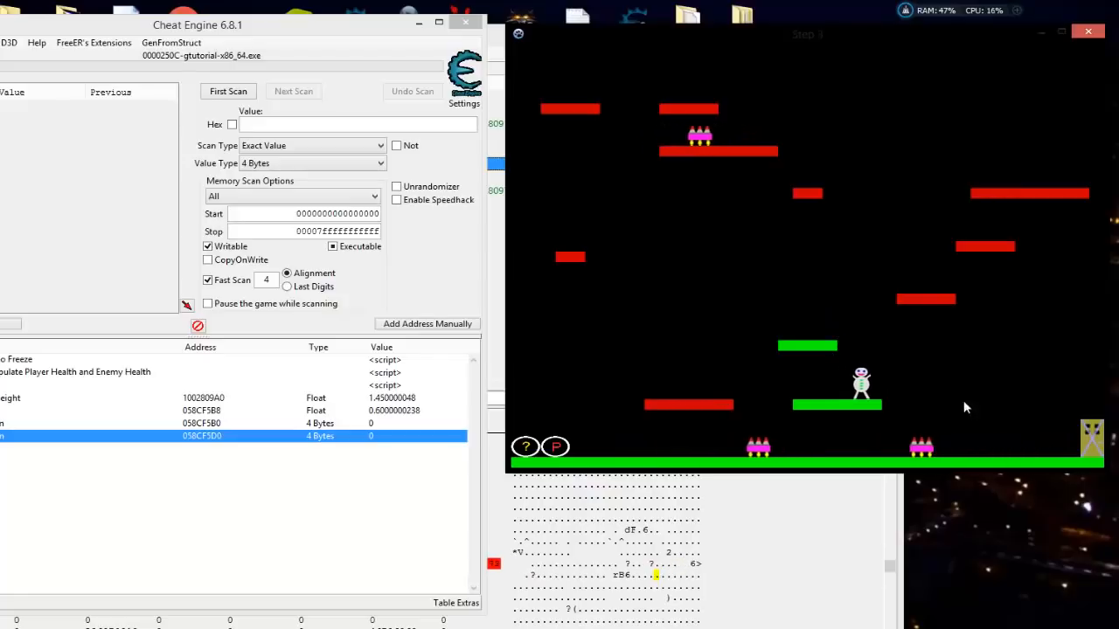
pyautogui.press('d')
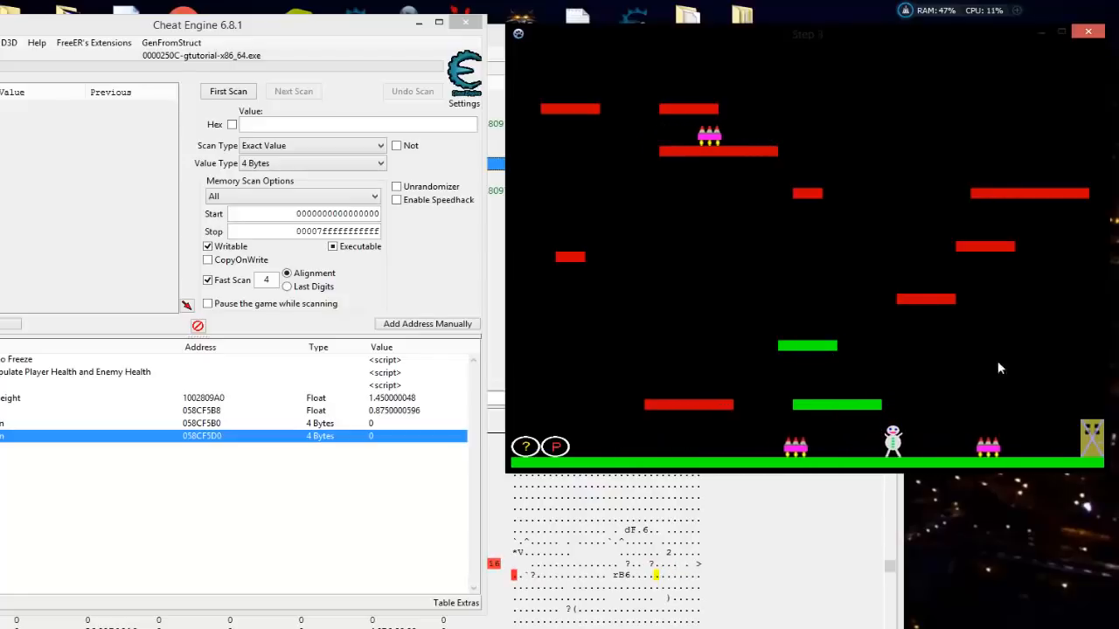
# Walk the character past the enemies toward the exit door and unfreeze the 058CF5B0 value
pyautogui.press('d')
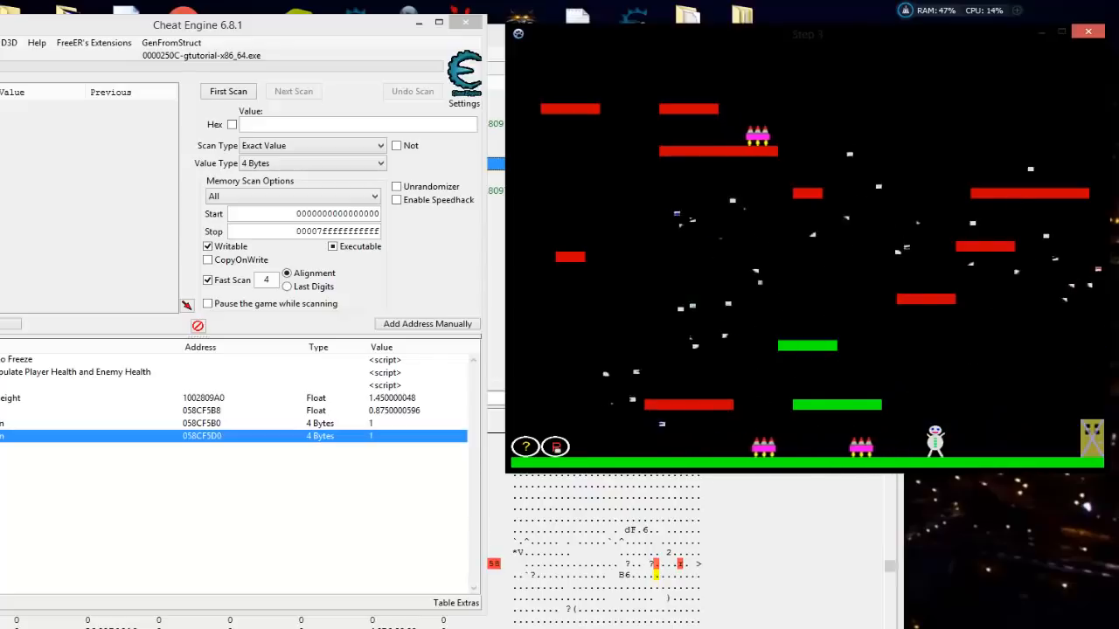
pyautogui.press('d')
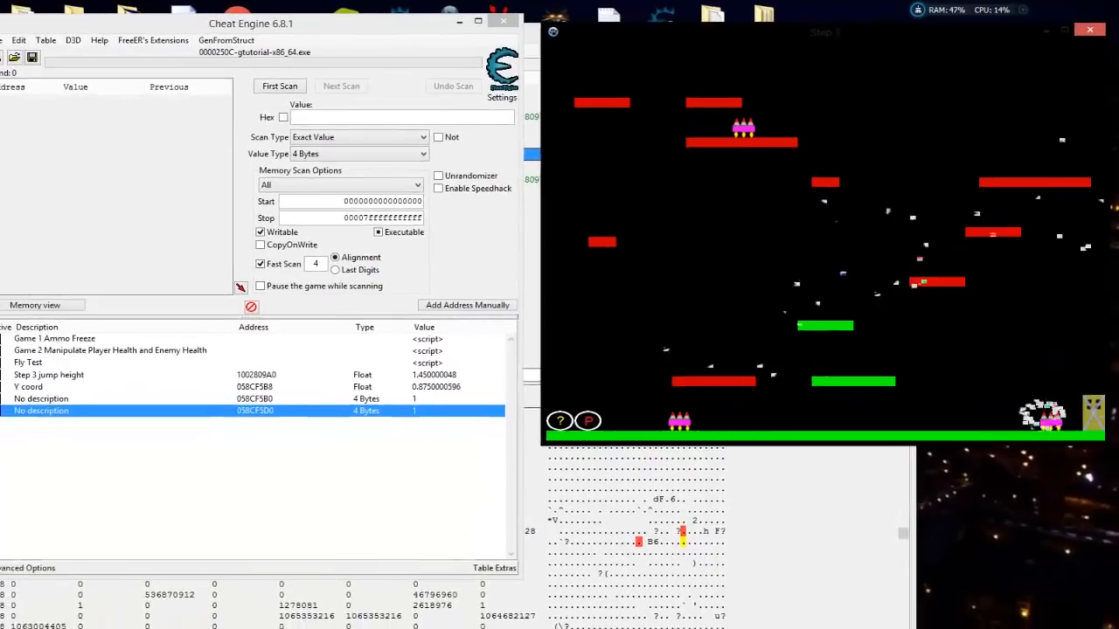
pyautogui.click(19, 391)
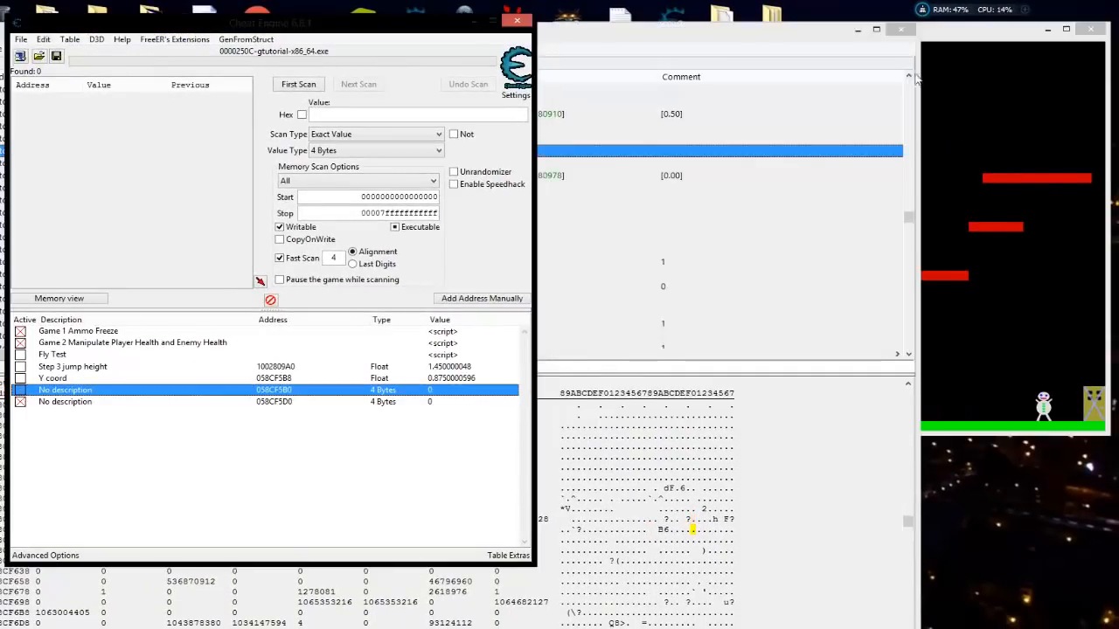
pyautogui.click(952, 36)
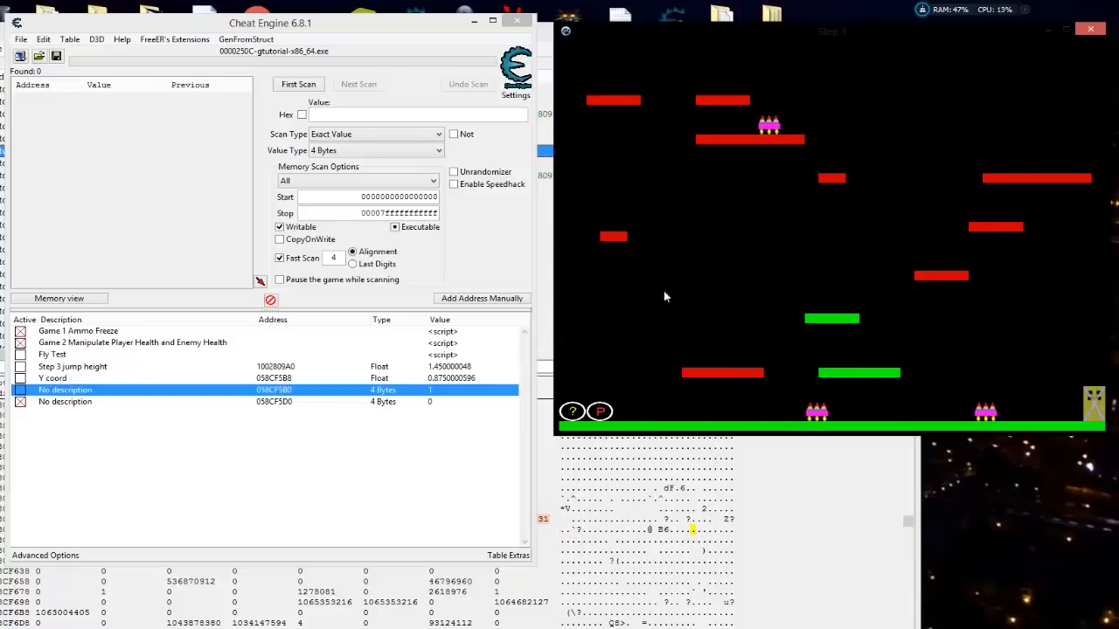
# Compare the 058CF5B0 and 058CF5D0 entries in the address list
pyautogui.click(281, 403)
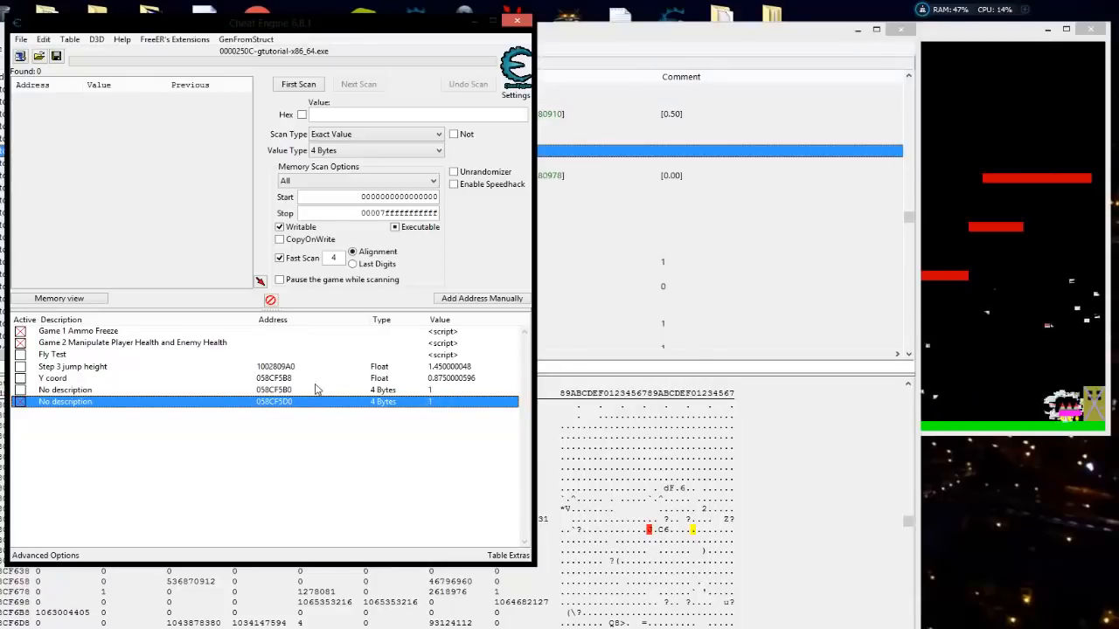
pyautogui.click(319, 389)
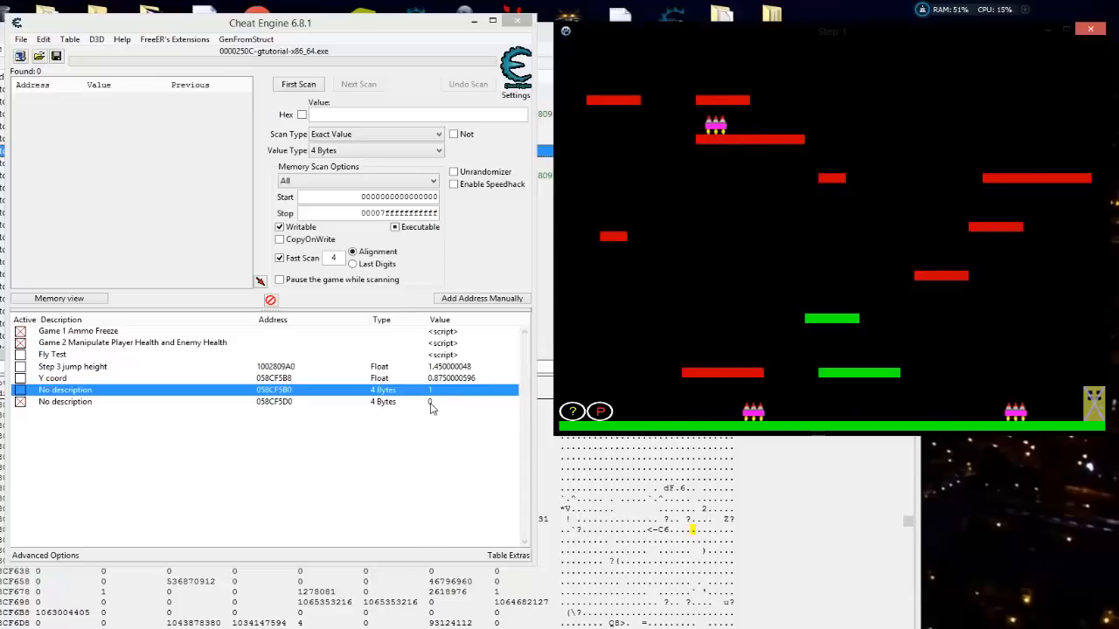
pyautogui.click(275, 405)
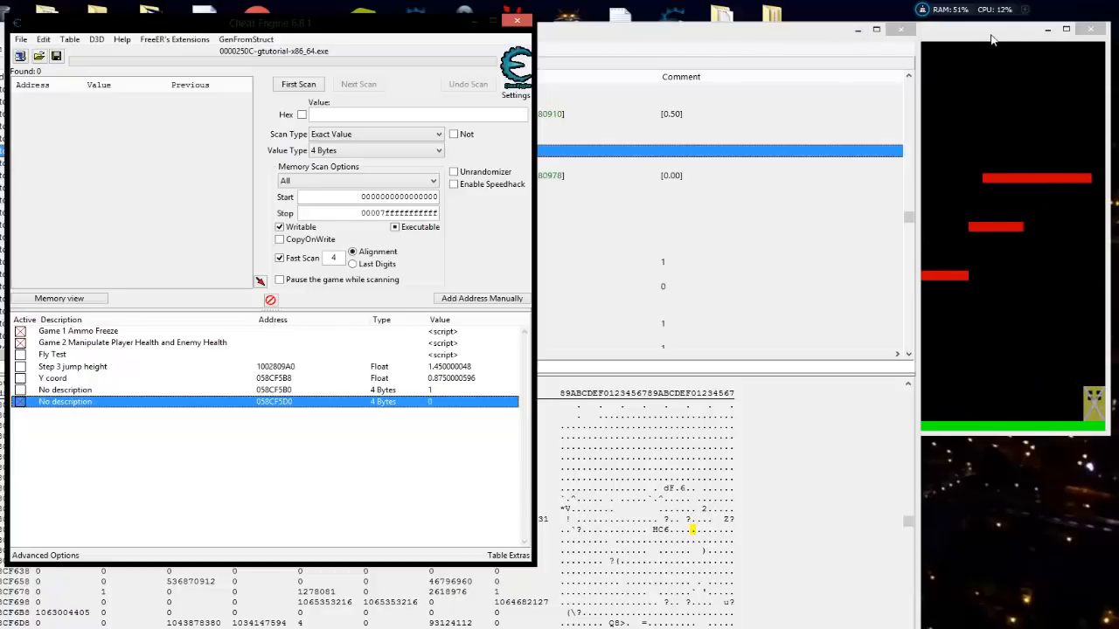
# Select the 4-byte value at 058CF5C8 in the memory view and watch it while trying to move the character
pyautogui.click(586, 46)
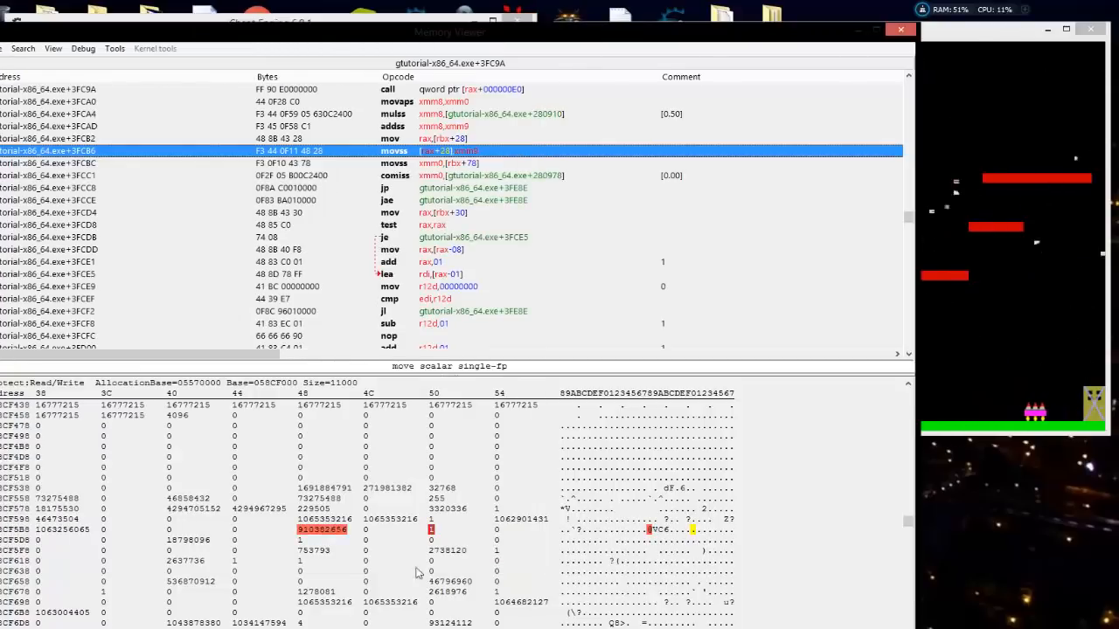
pyautogui.click(319, 531)
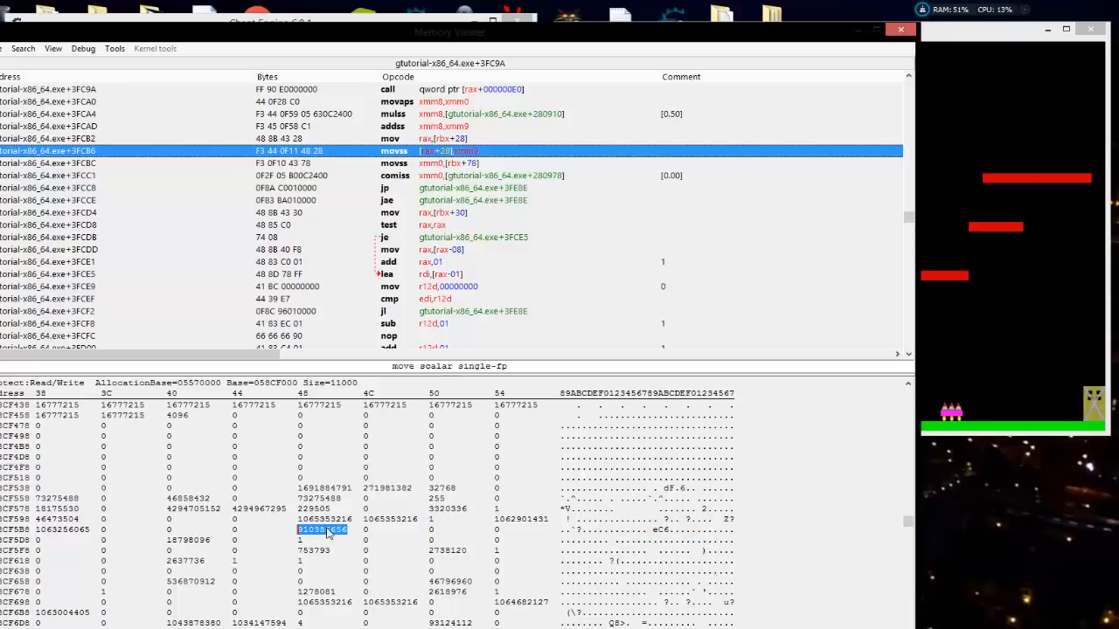
pyautogui.click(1012, 311)
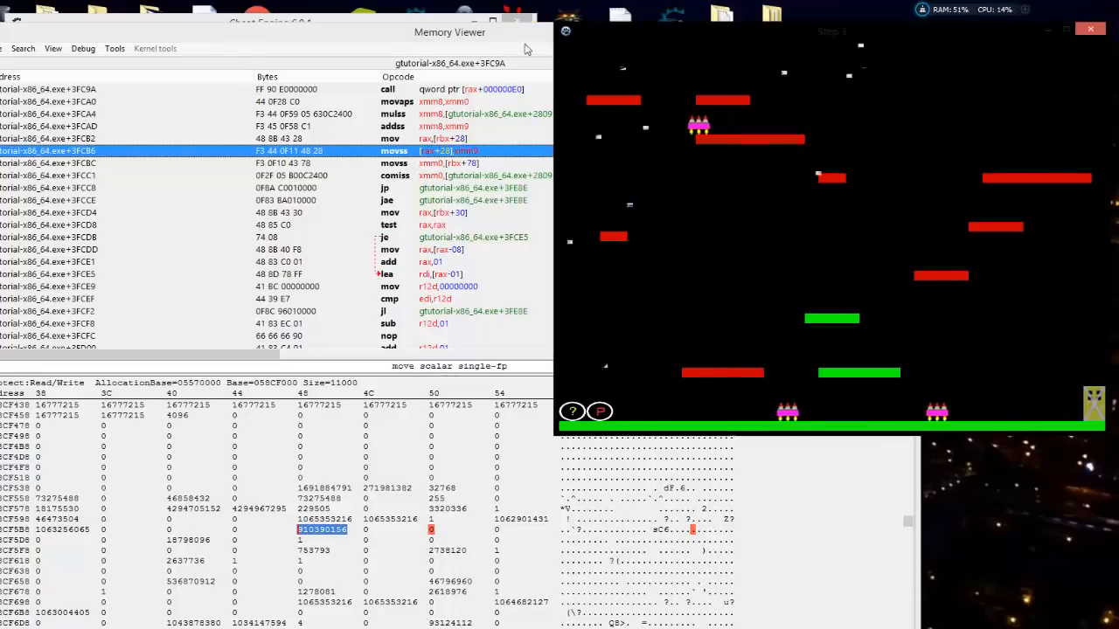
pyautogui.press('Right')
pyautogui.press('Left')
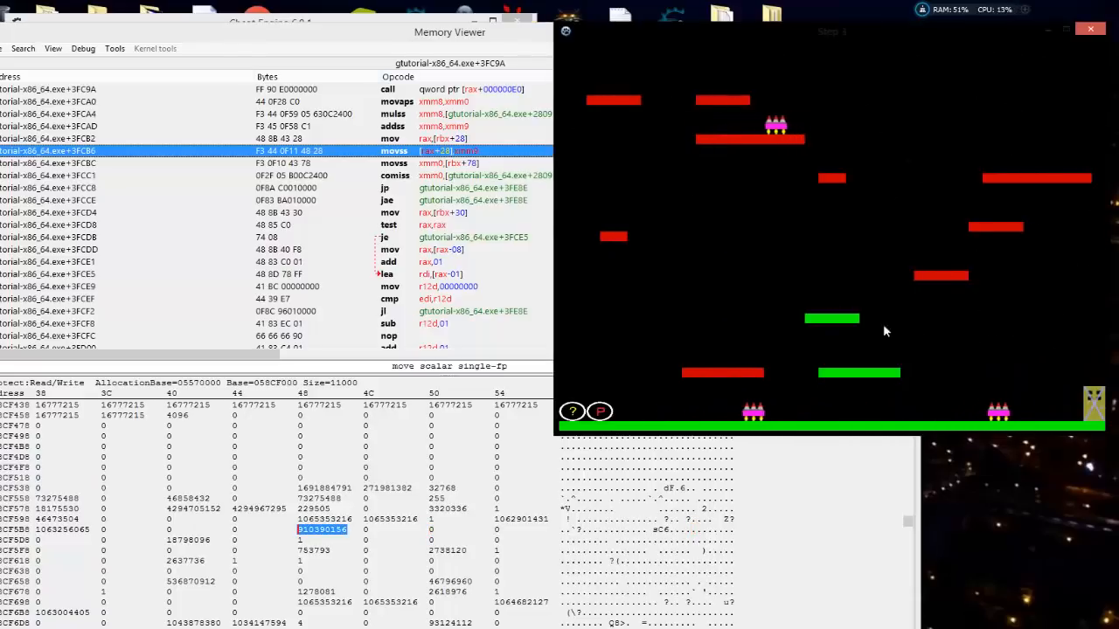
pyautogui.press('Right')
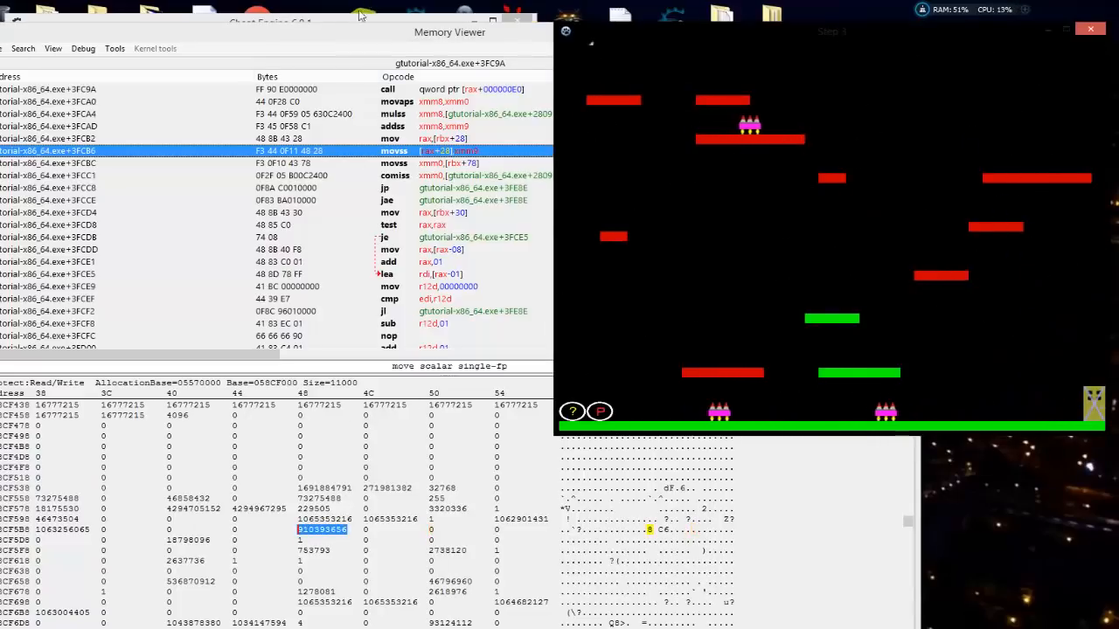
# Add the address 058CF5C8 to the address list as a 4 Bytes value and unfreeze the 058CF5D0 entry
pyautogui.click(349, 25)
pyautogui.click(602, 294)
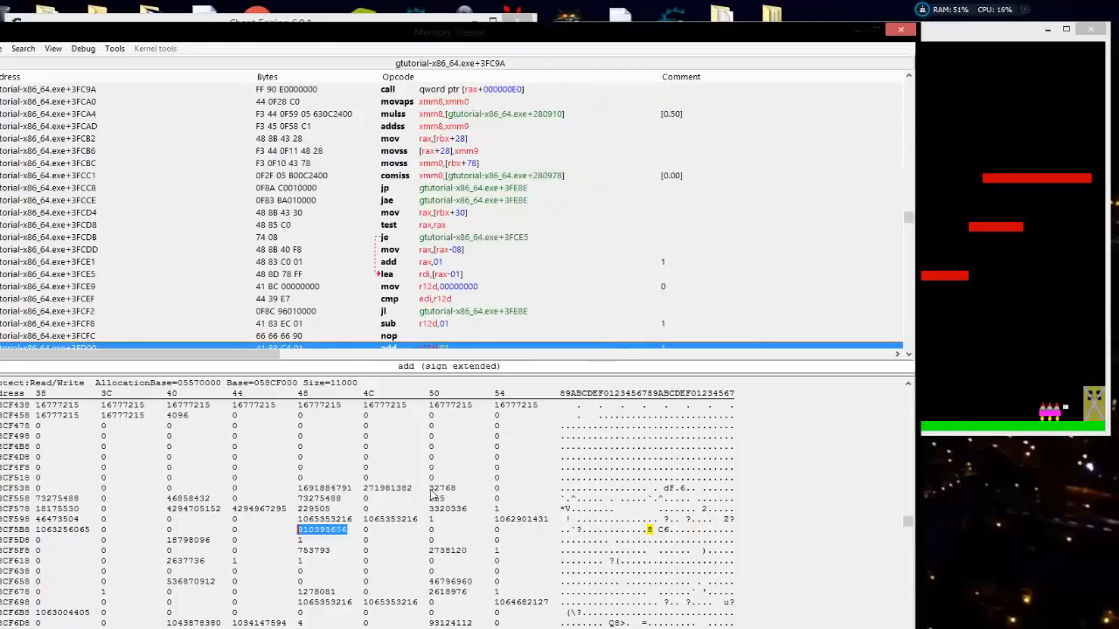
pyautogui.rightClick(349, 525)
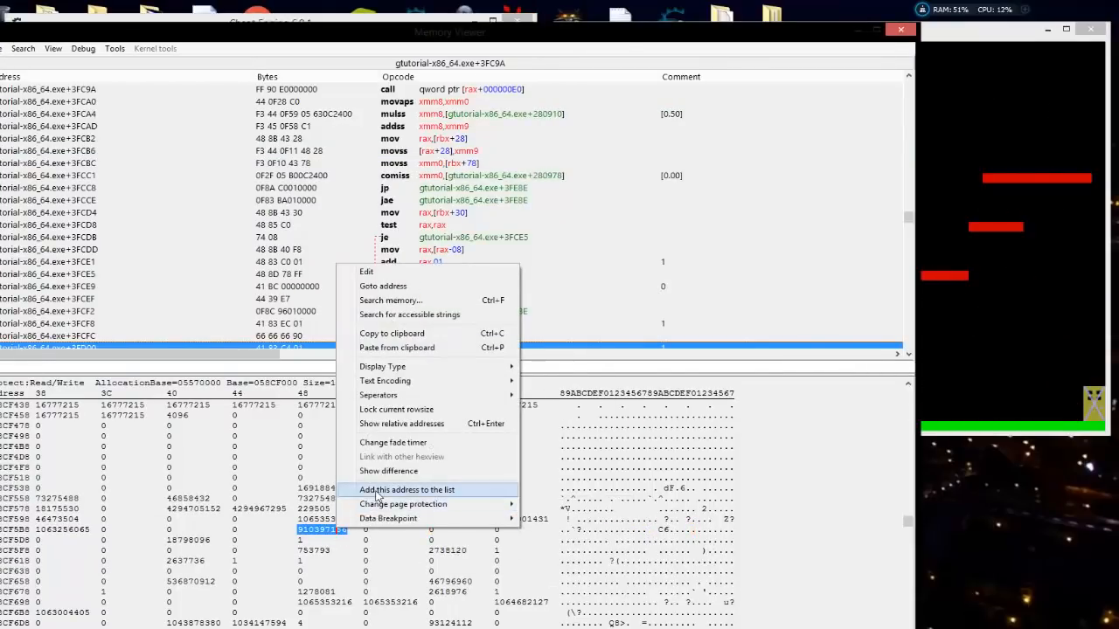
pyautogui.click(406, 490)
pyautogui.press('Return')
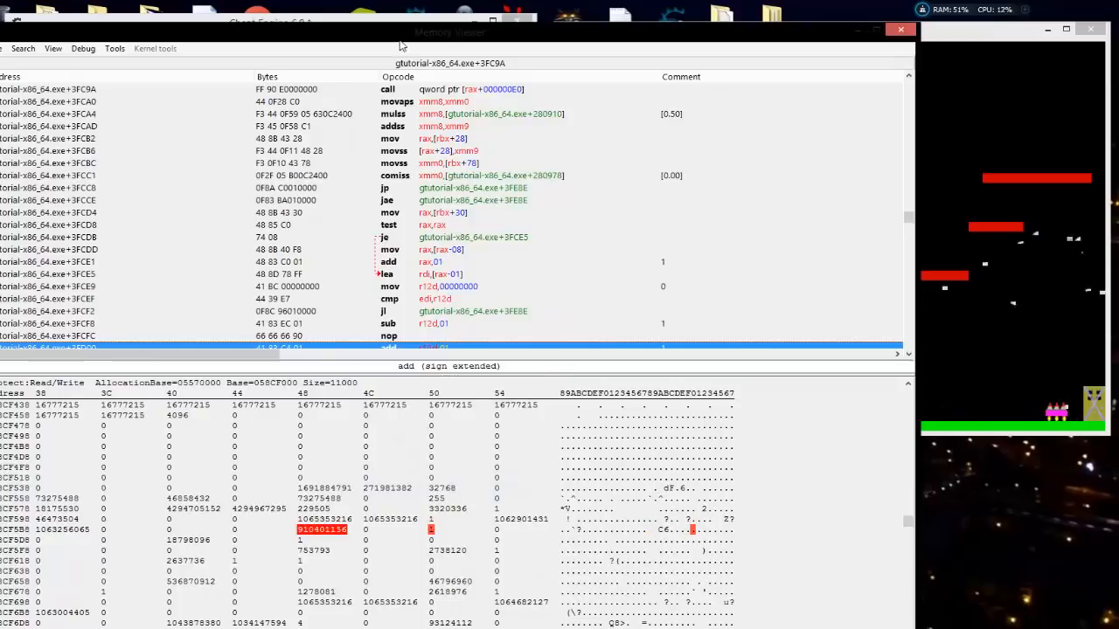
pyautogui.click(391, 24)
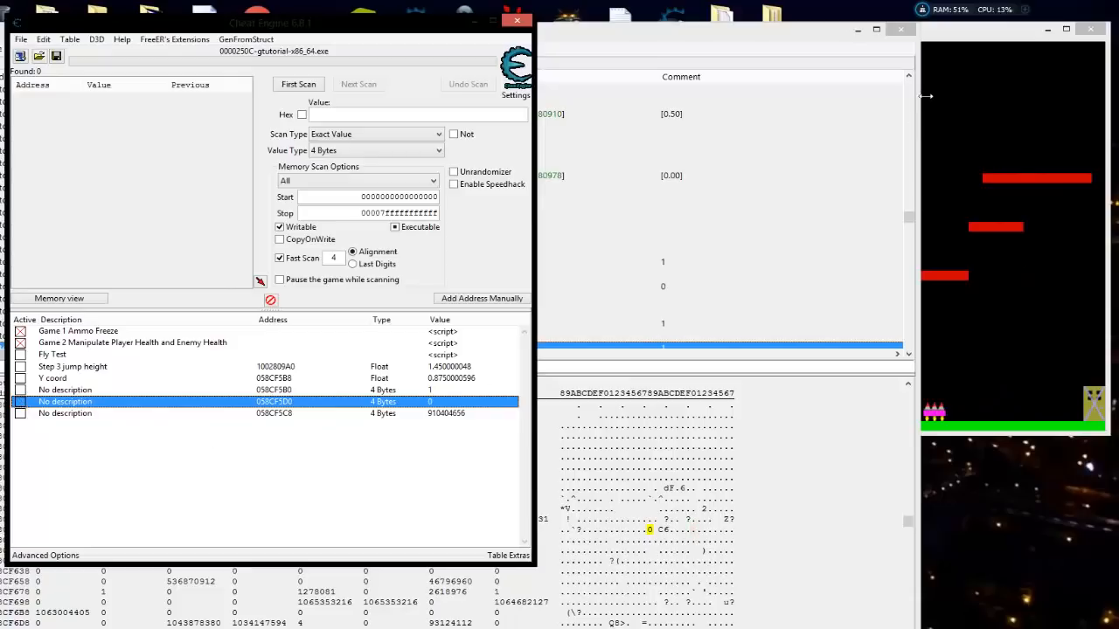
pyautogui.click(998, 31)
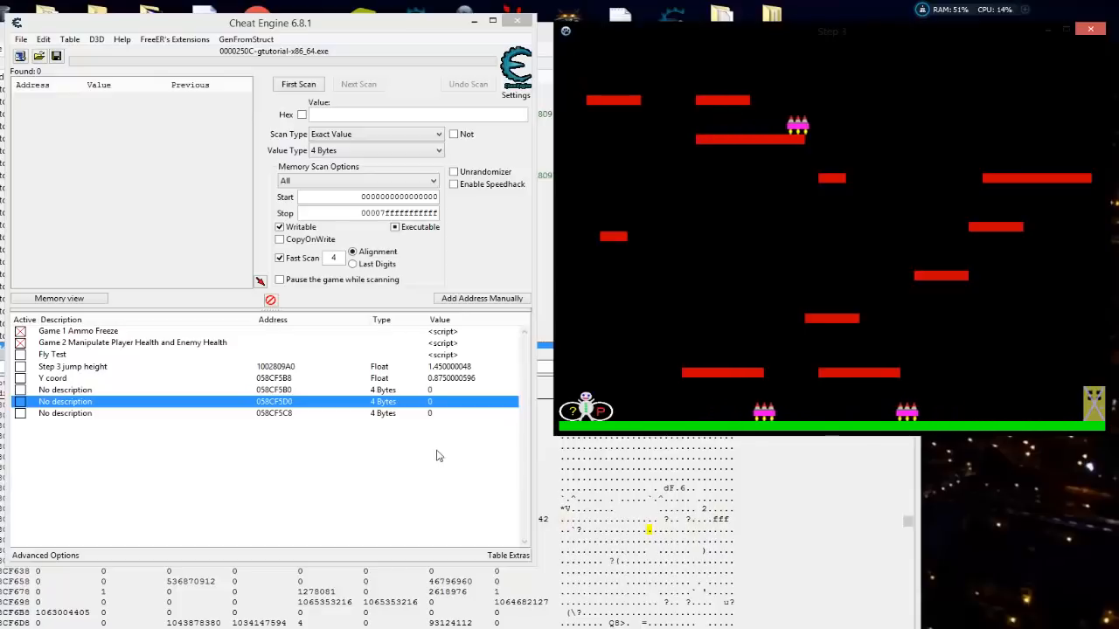
# Freeze the 058CF5B0 and 058CF5C8 values and test them by walking the character into an enemy
pyautogui.click(272, 406)
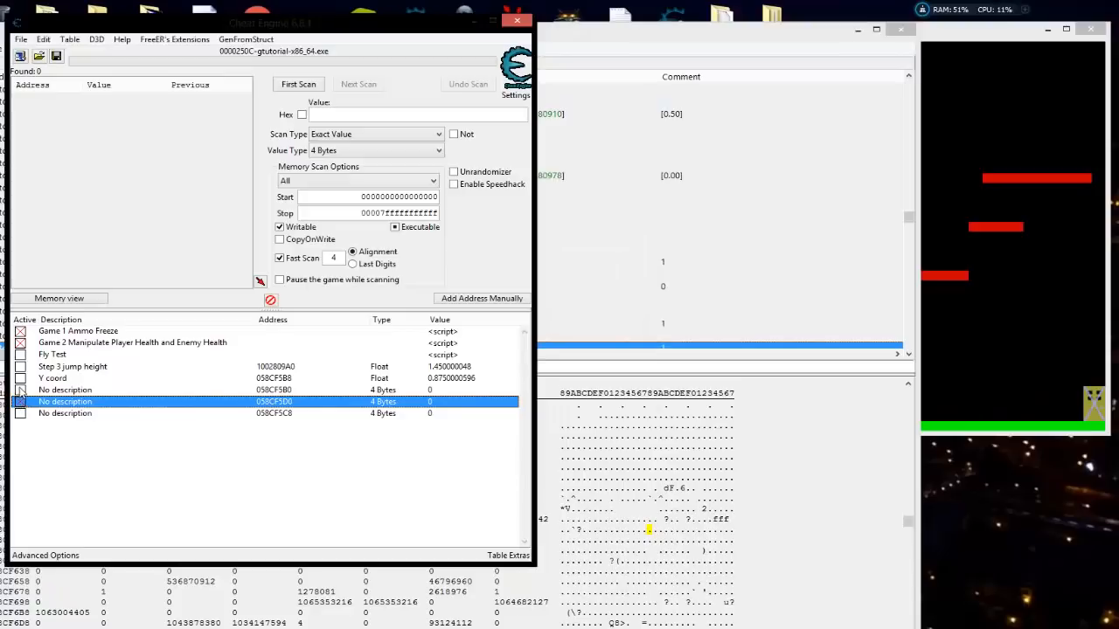
pyautogui.click(21, 391)
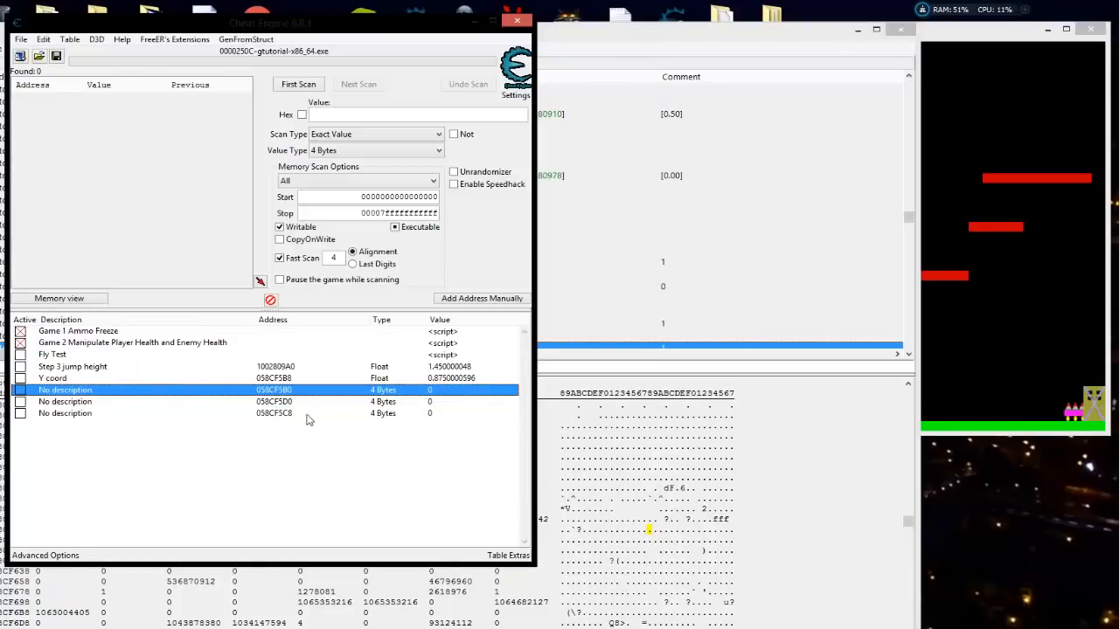
pyautogui.click(21, 416)
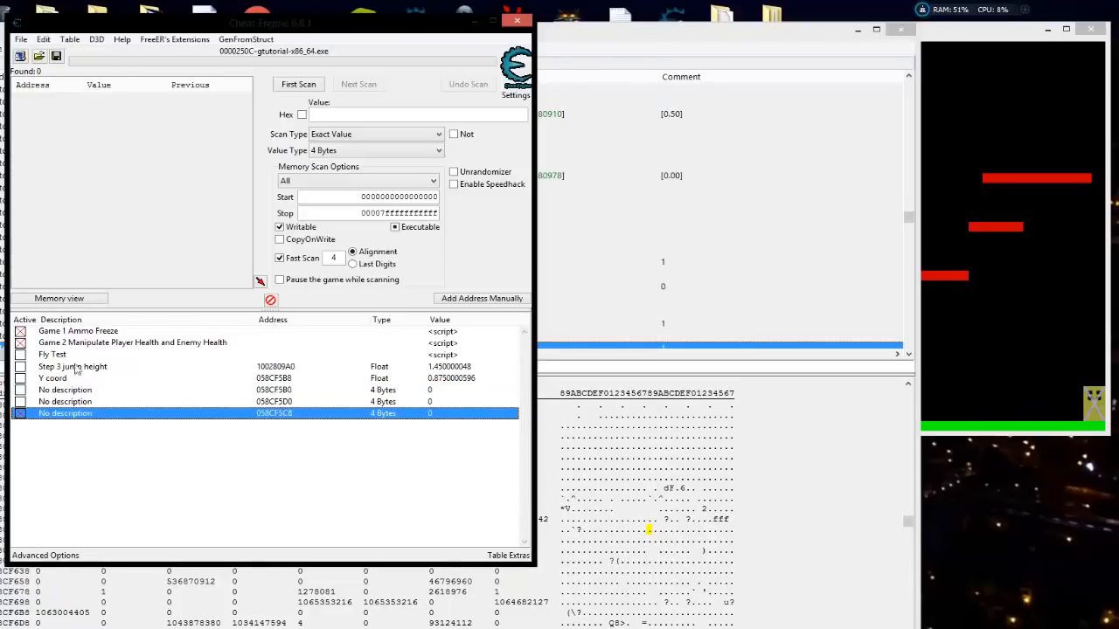
pyautogui.click(183, 393)
pyautogui.click(956, 34)
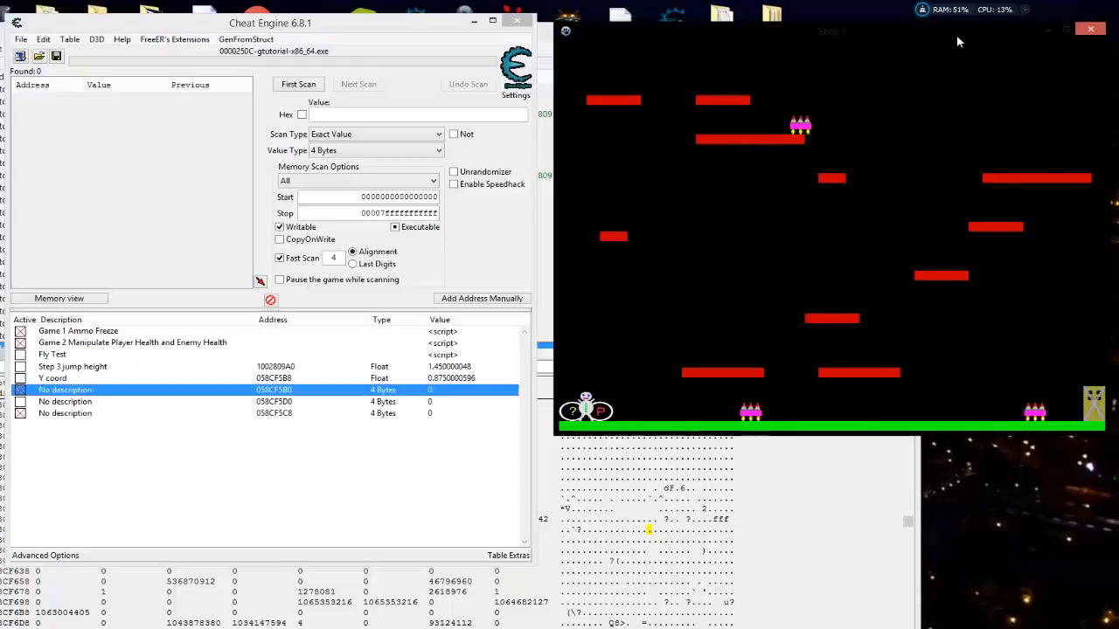
pyautogui.press('d')
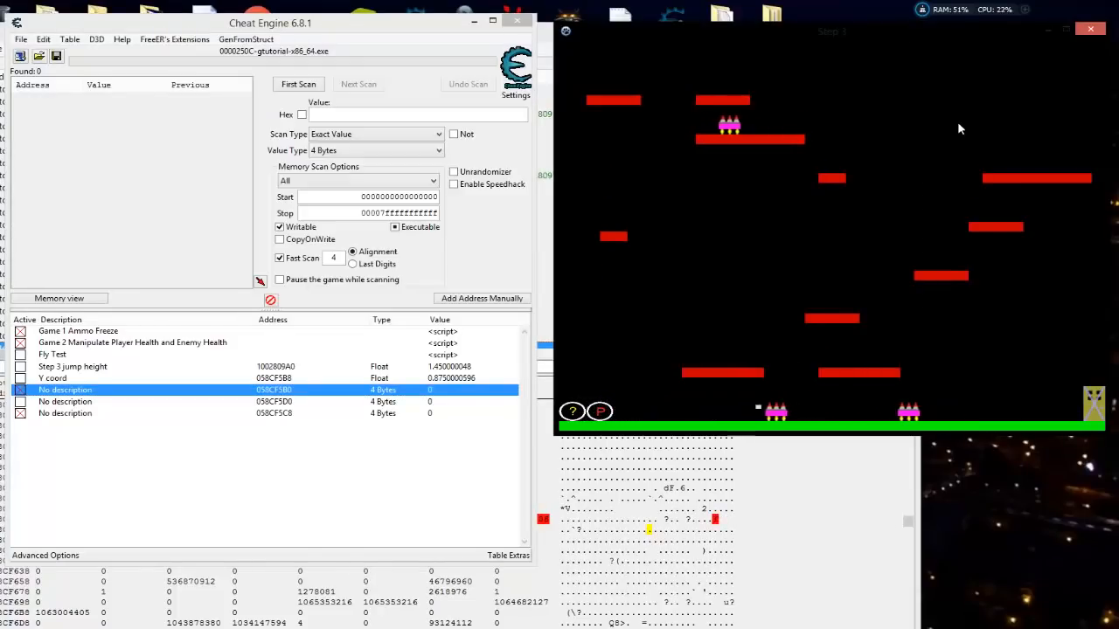
# Unfreeze the 058CF5B0 and 058CF5C8 values in the address list
pyautogui.click(257, 452)
pyautogui.click(46, 415)
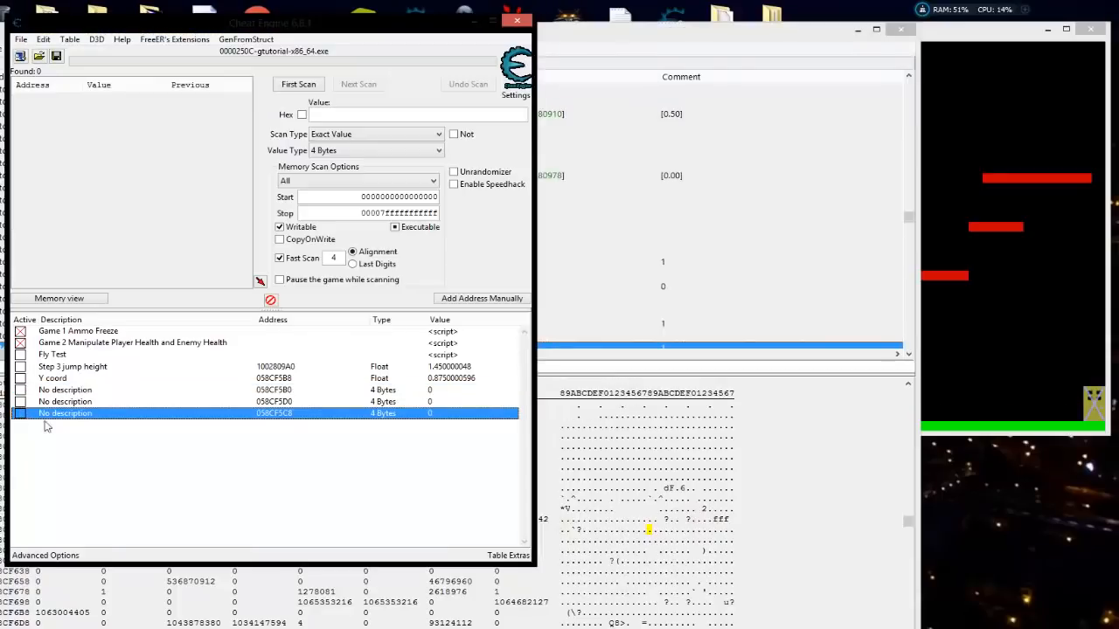
pyautogui.click(273, 402)
# Find out what accesses 058CF5B0 and walk the character into an enemy to record the instructions
pyautogui.click(280, 390)
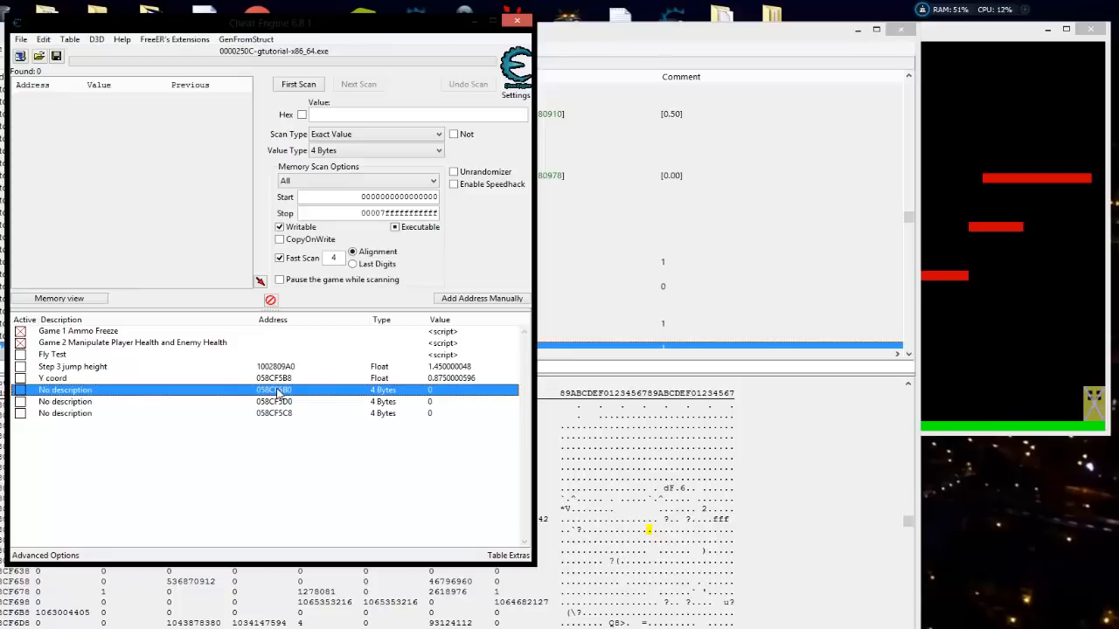
pyautogui.rightClick(277, 392)
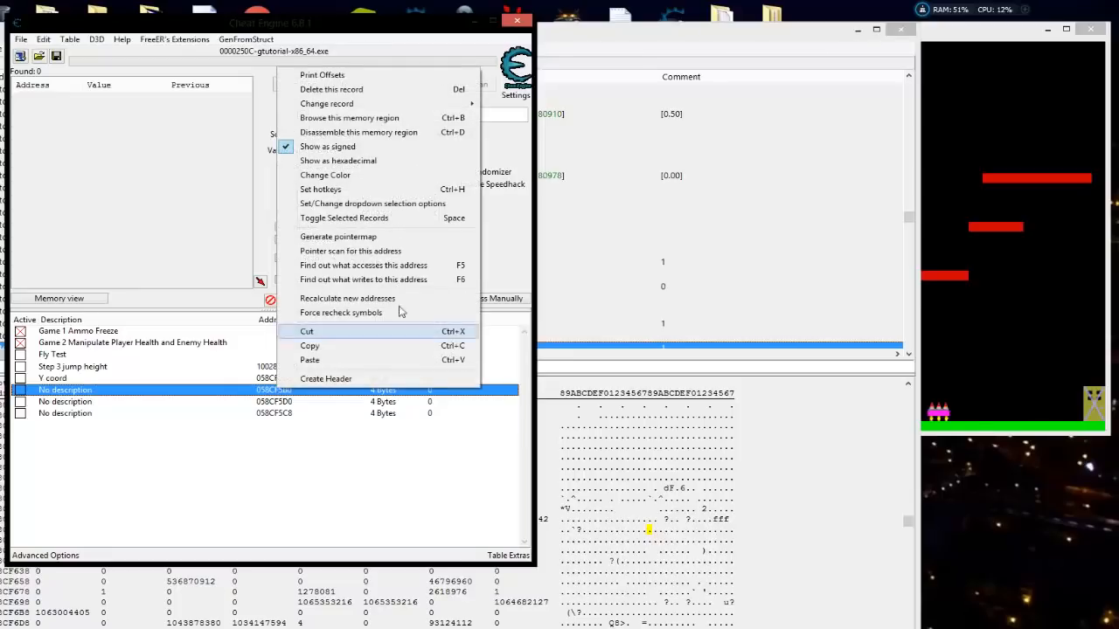
pyautogui.click(382, 266)
pyautogui.moveTo(317, 181); pyautogui.dragTo(307, 86)
pyautogui.click(1002, 54)
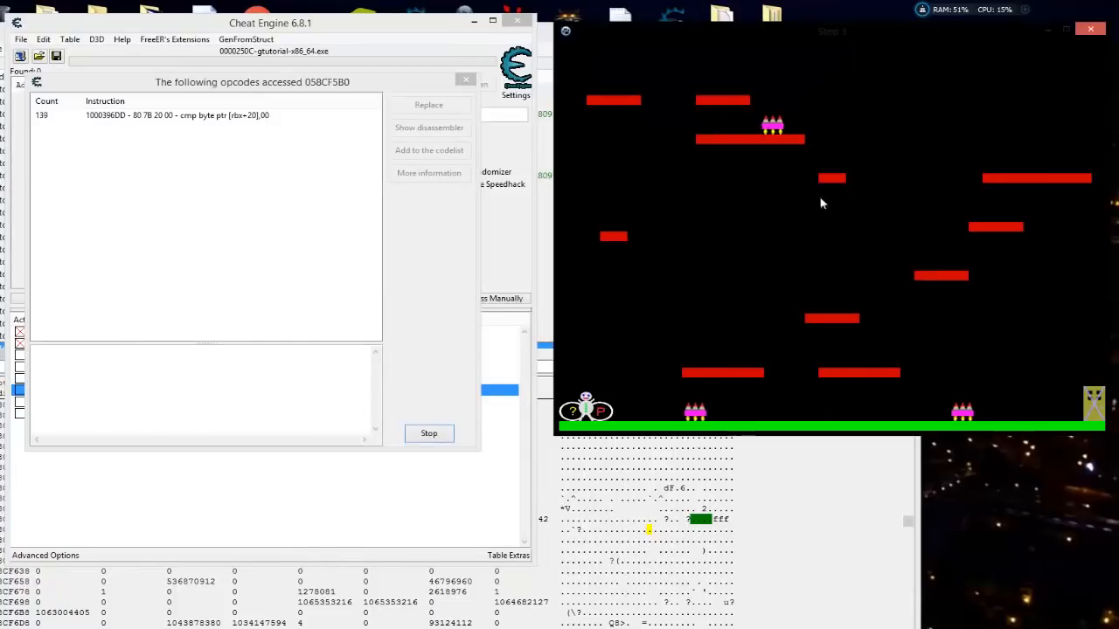
pyautogui.press('Right')
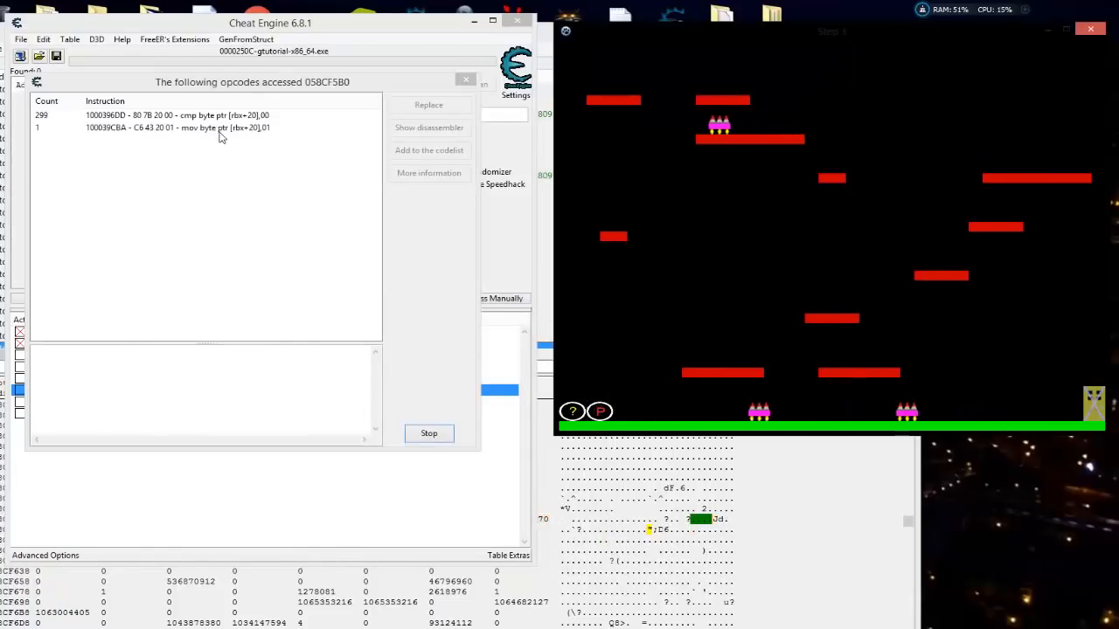
# Examine the recorded instructions at 100039CBA and 100003207, including the register values for 100039CBA
pyautogui.click(262, 128)
pyautogui.click(341, 140)
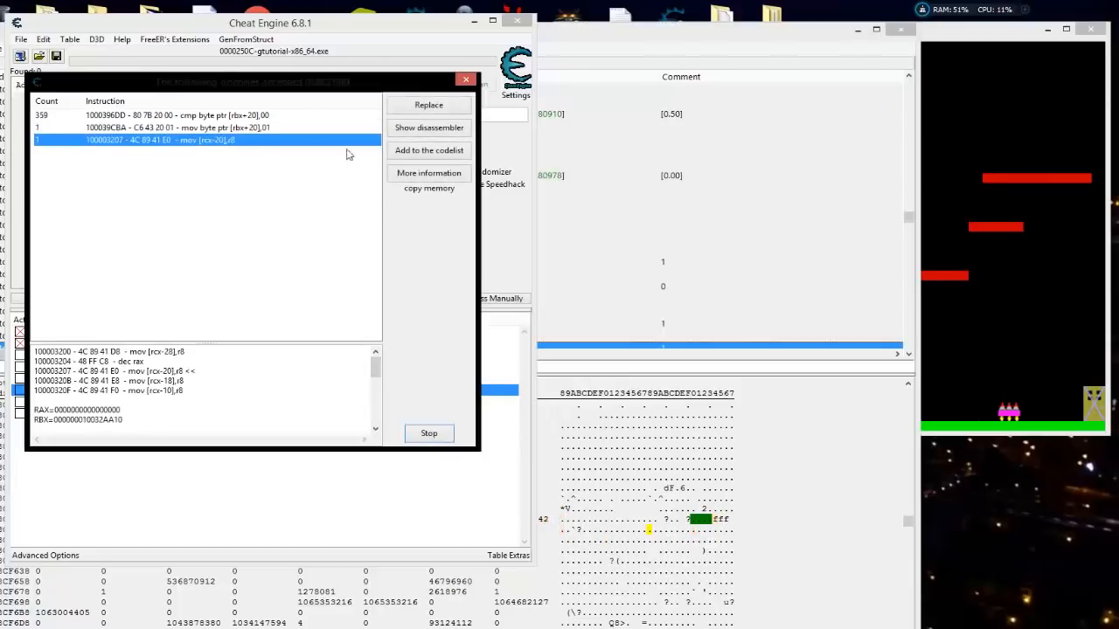
pyautogui.click(254, 128)
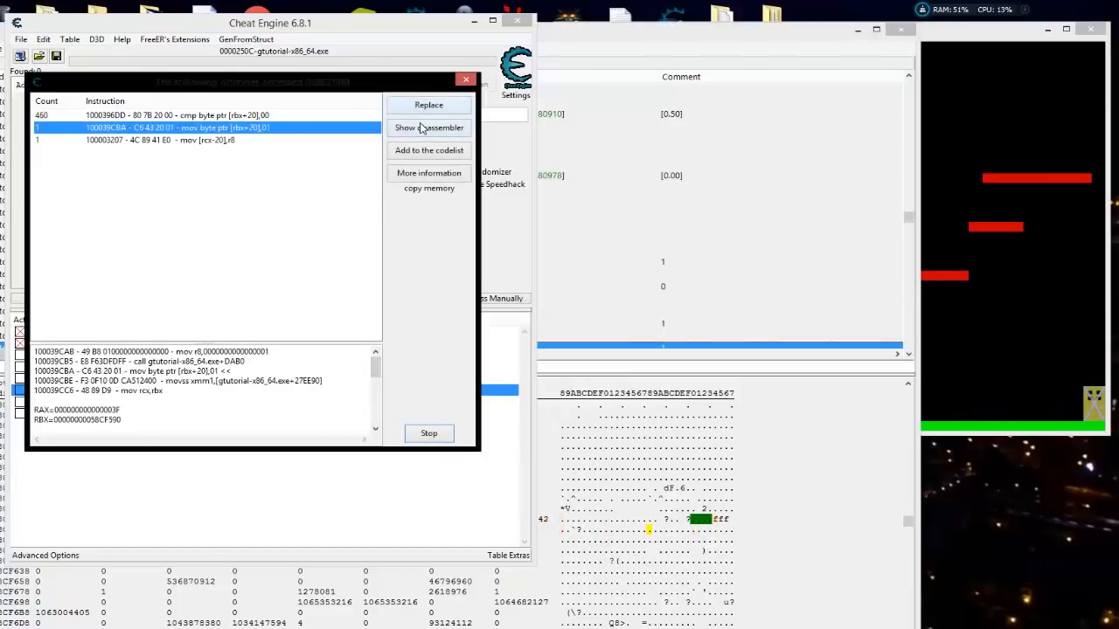
pyautogui.click(896, 73)
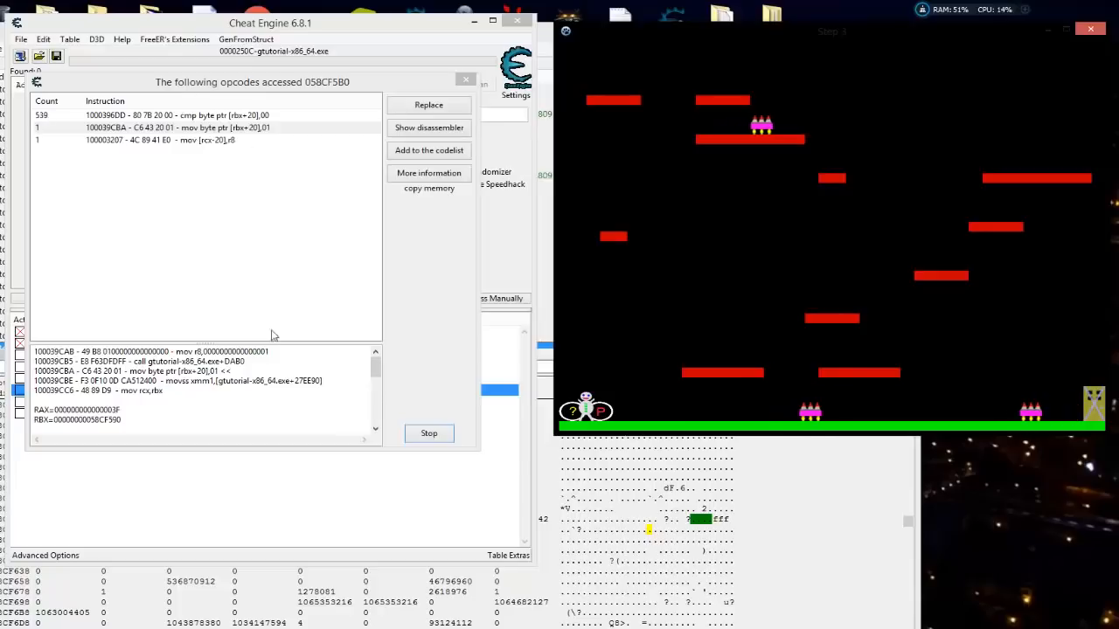
pyautogui.click(178, 393)
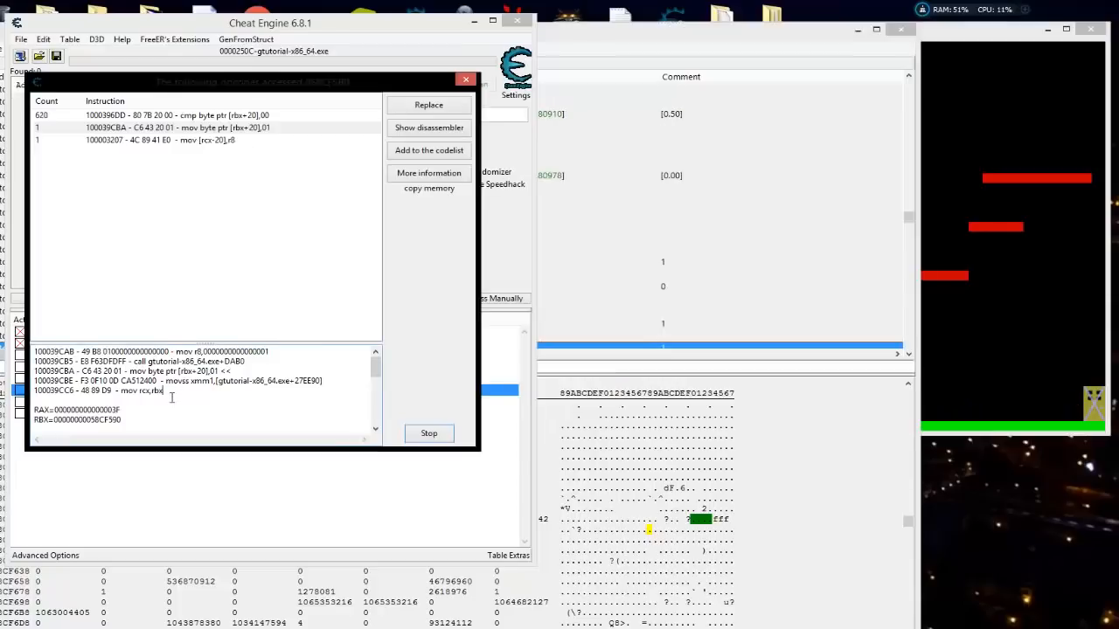
pyautogui.scroll(-5, 172, 398)
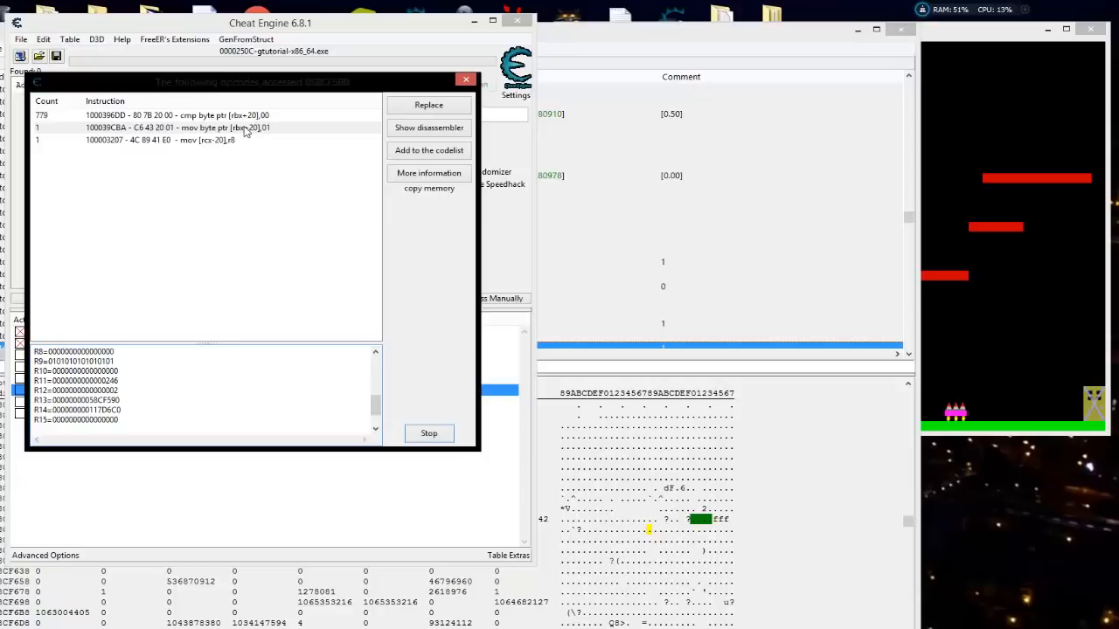
# Show the instruction cmp byte ptr [rbx+20],00 at 1000396DD in the disassembler and inspect the surrounding code
pyautogui.click(246, 118)
pyautogui.click(425, 128)
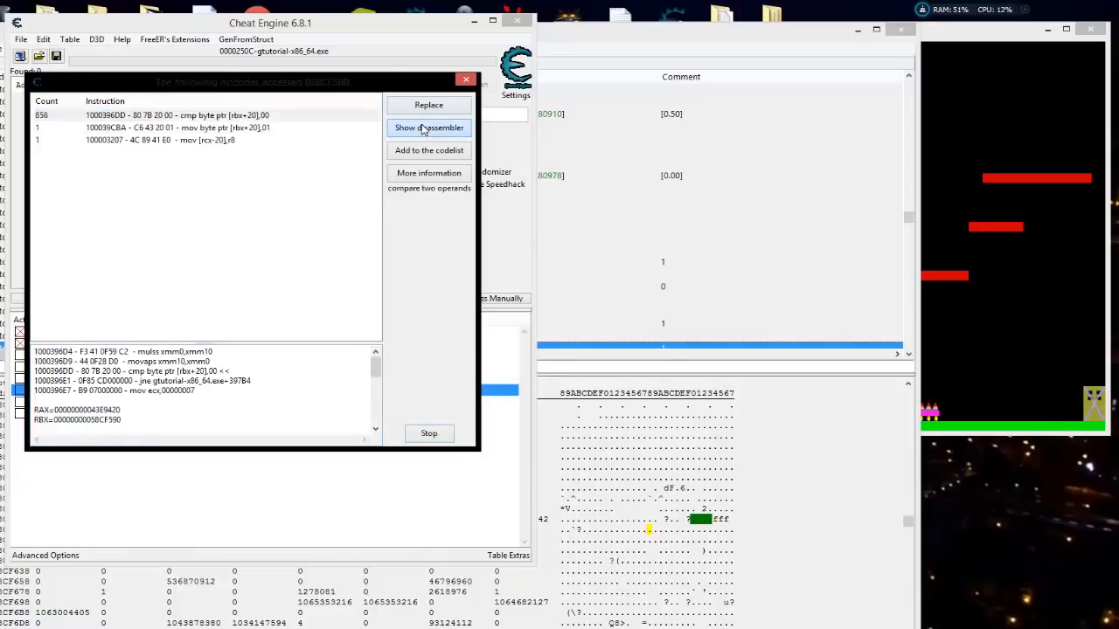
pyautogui.scroll(3, 552, 223)
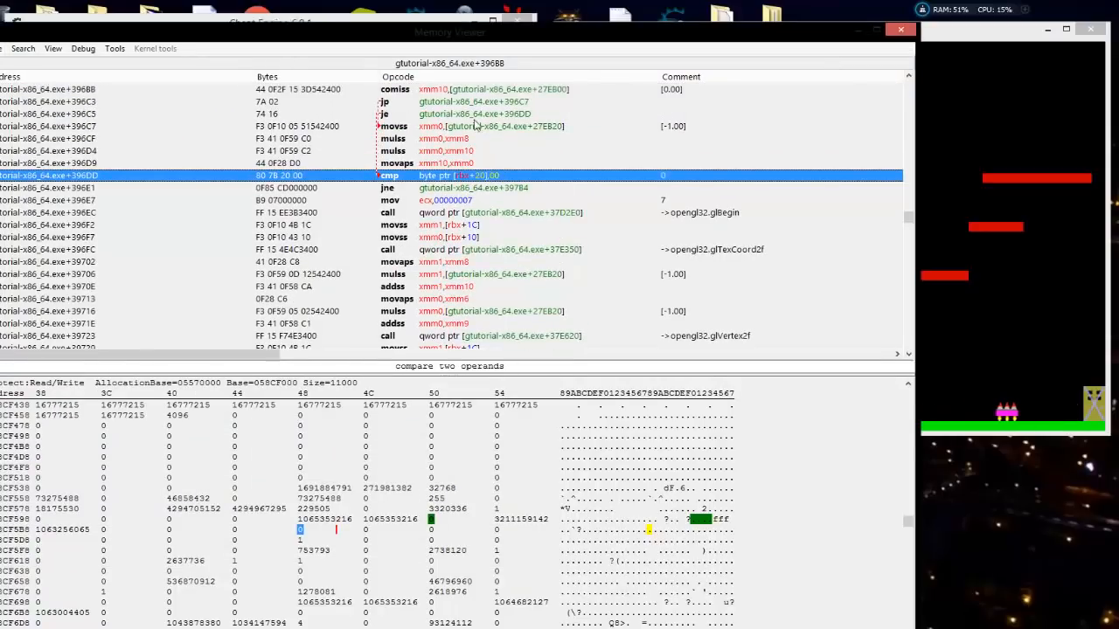
pyautogui.scroll(3, 533, 225)
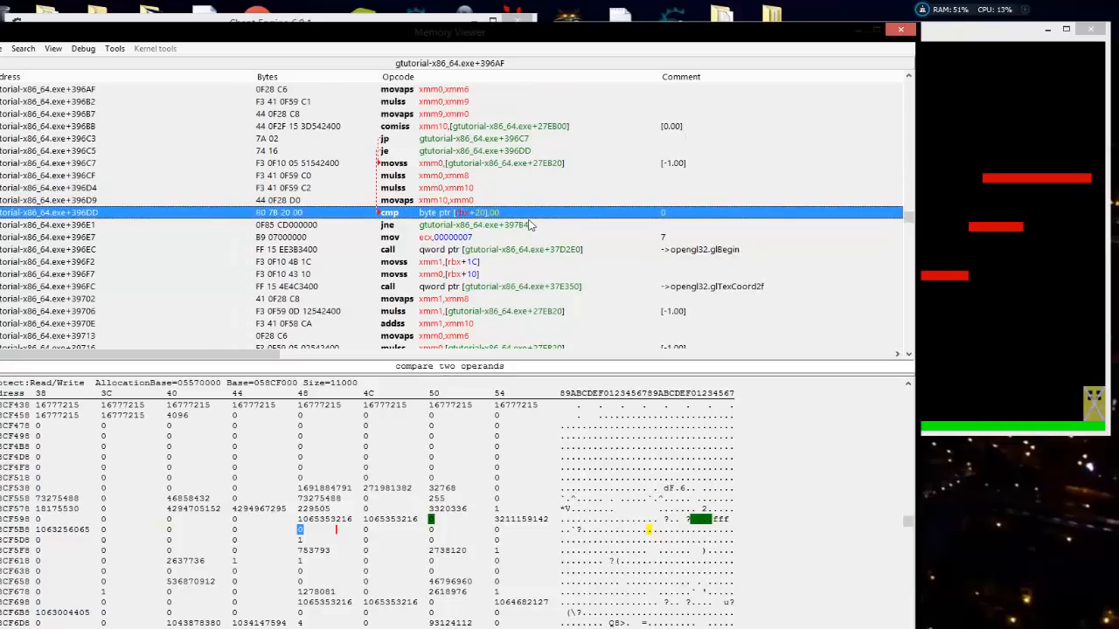
# Show the instruction mov byte ptr [rbx+20],01 at 100039CBA in the disassembler and inspect the code around it
pyautogui.moveTo(447, 39); pyautogui.dragTo(410, 136)
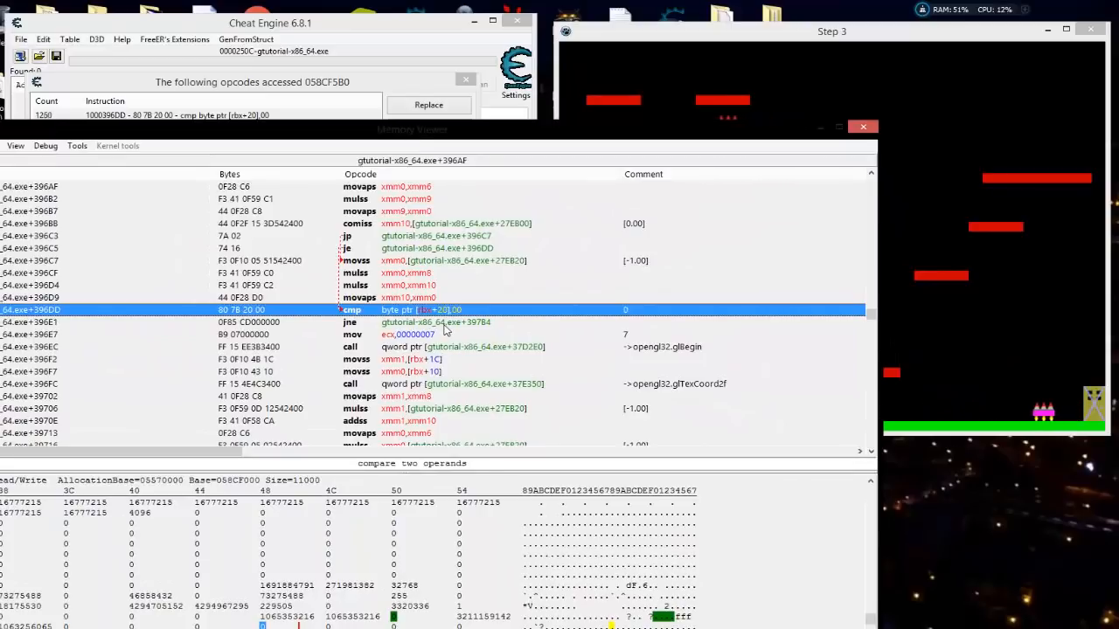
pyautogui.click(249, 85)
pyautogui.click(306, 127)
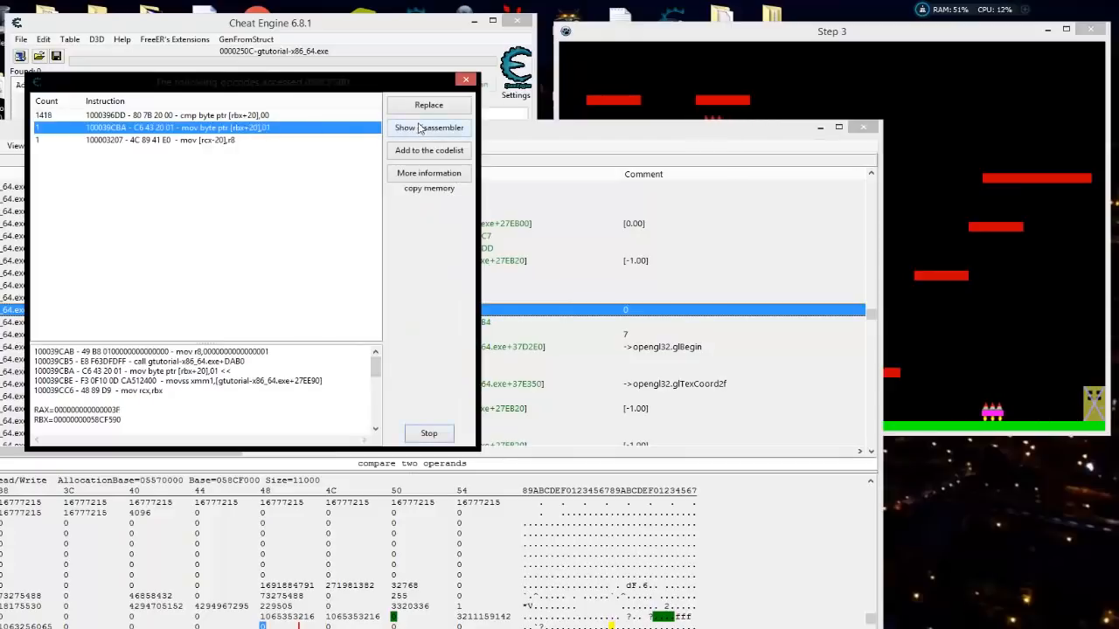
pyautogui.click(419, 128)
pyautogui.scroll(-2, 476, 316)
pyautogui.scroll(1, 476, 316)
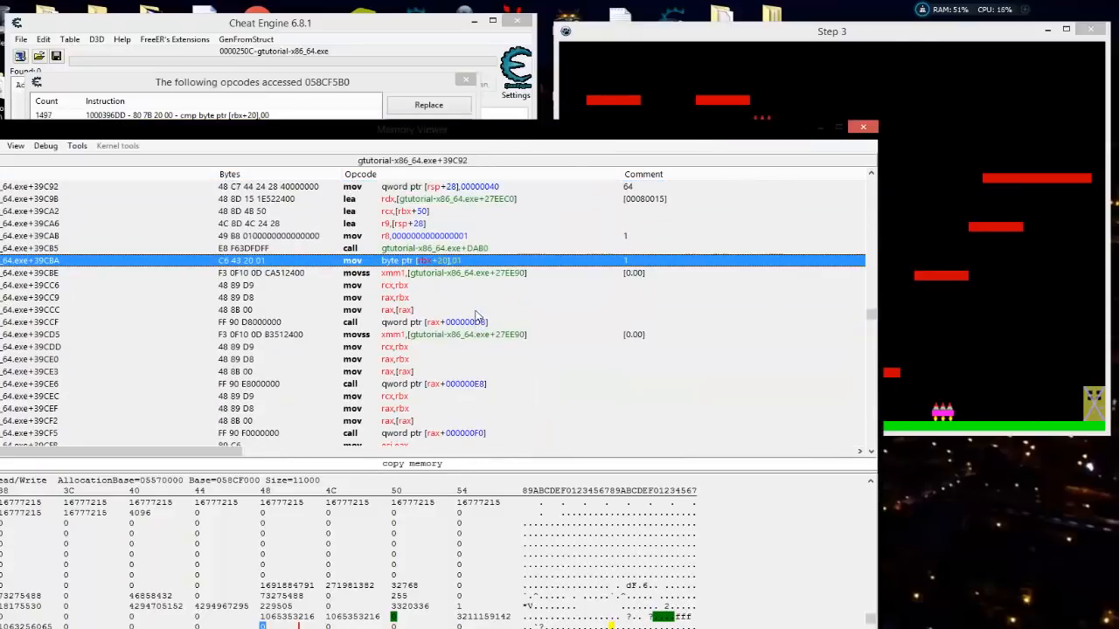
pyautogui.scroll(2, 477, 317)
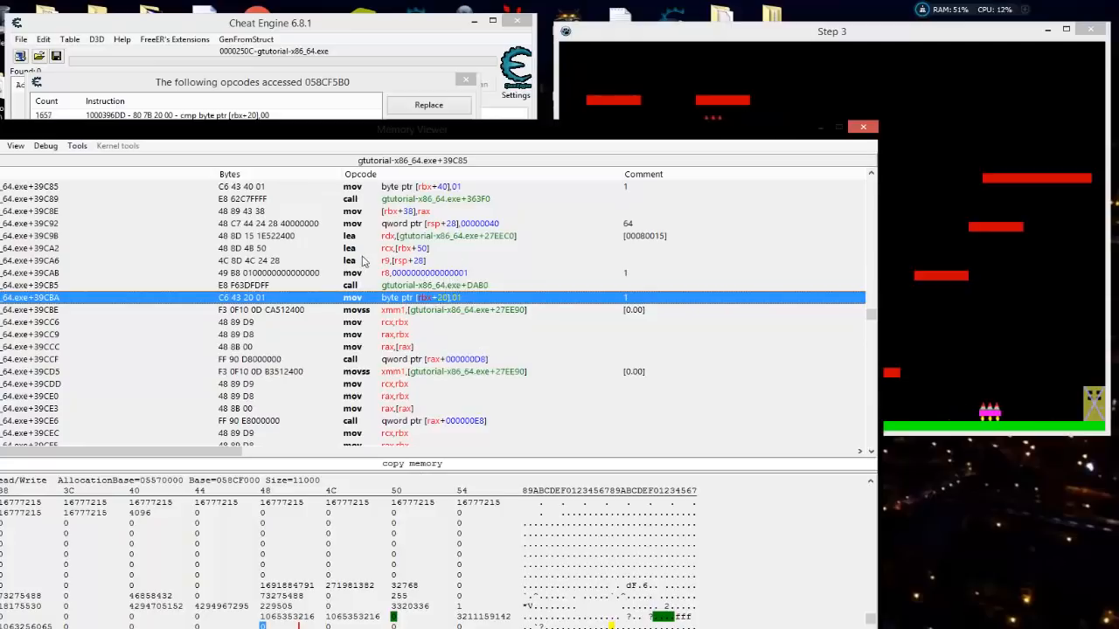
pyautogui.click(381, 93)
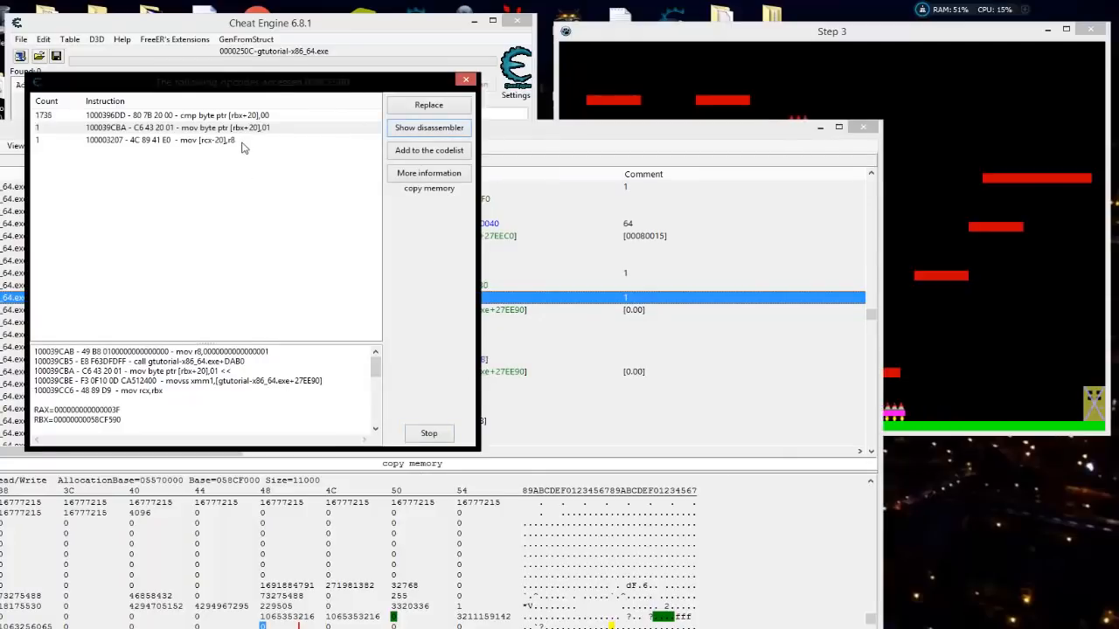
pyautogui.click(550, 135)
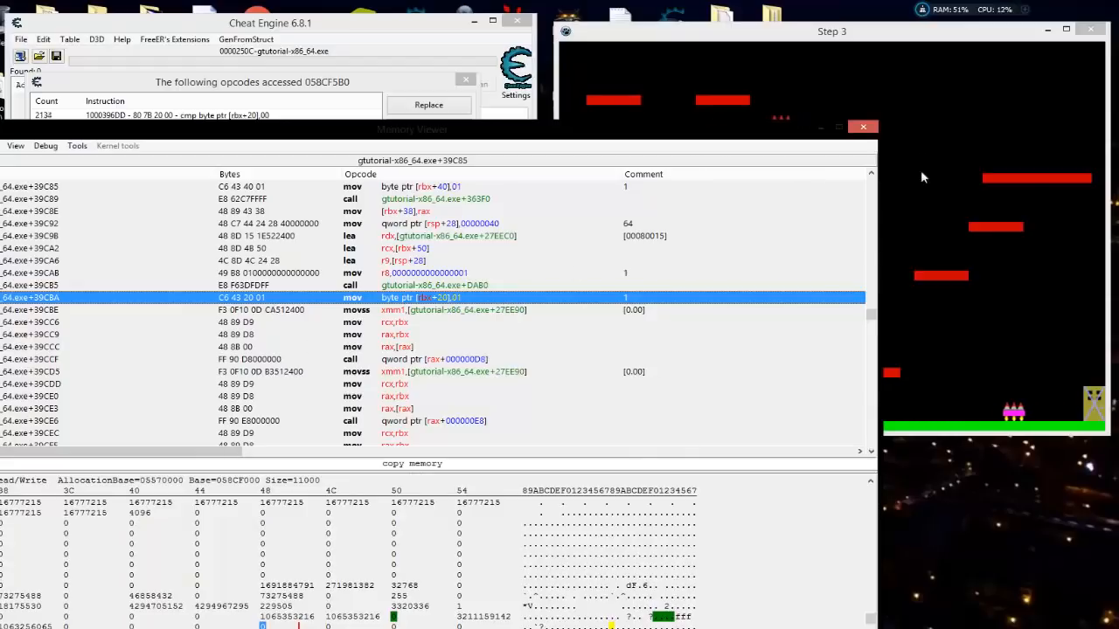
# Find out what accesses 058CF5D0 and walk the character into an enemy to record the instructions
pyautogui.click(835, 42)
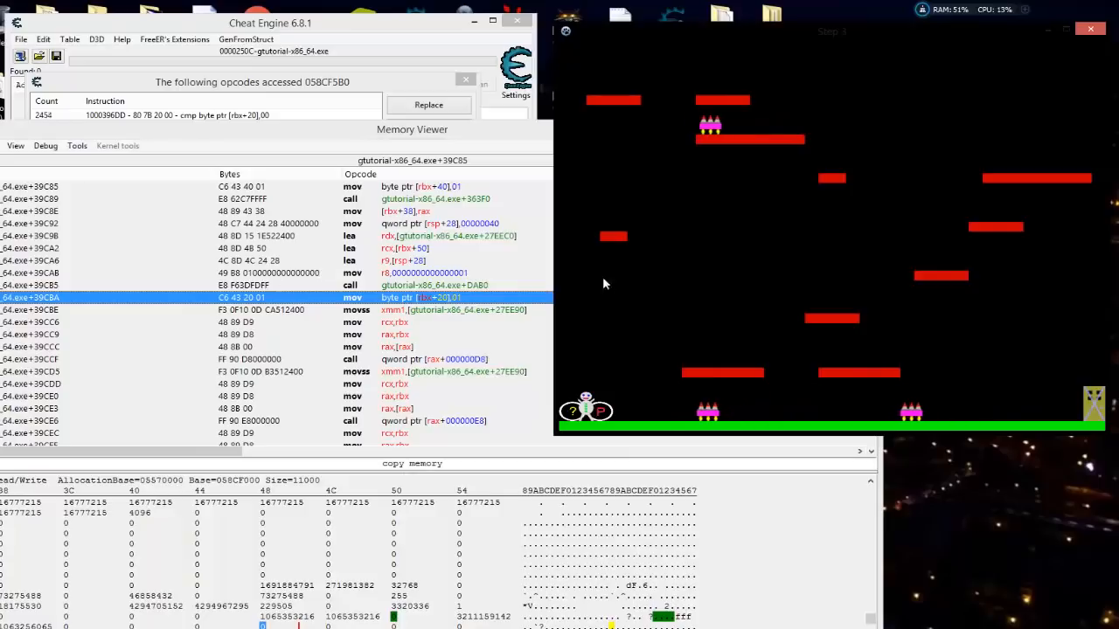
pyautogui.click(331, 36)
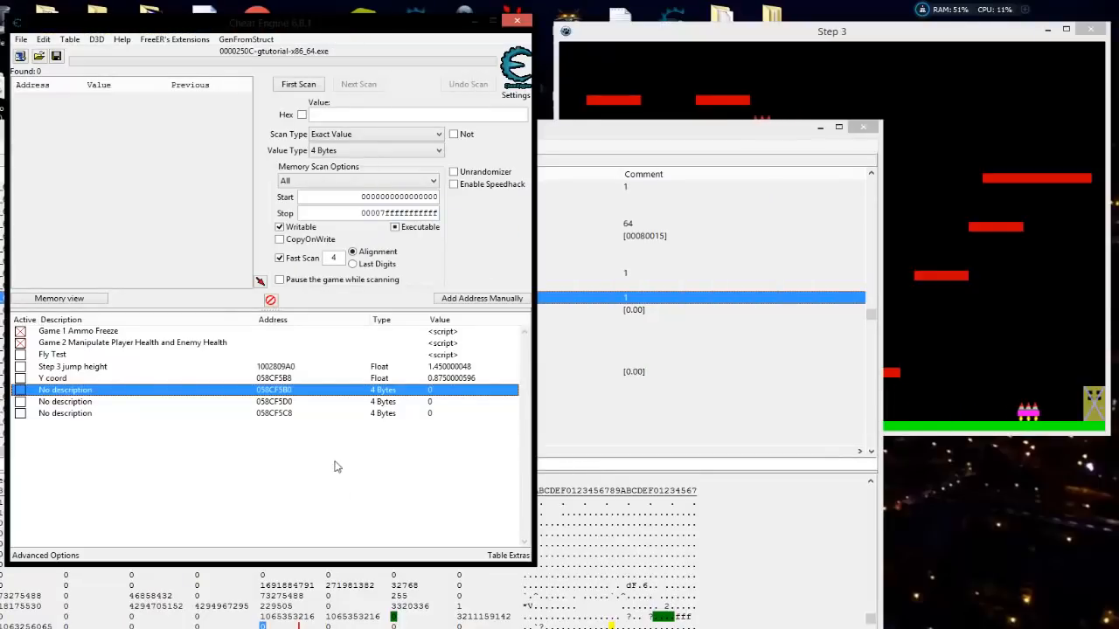
pyautogui.click(272, 403)
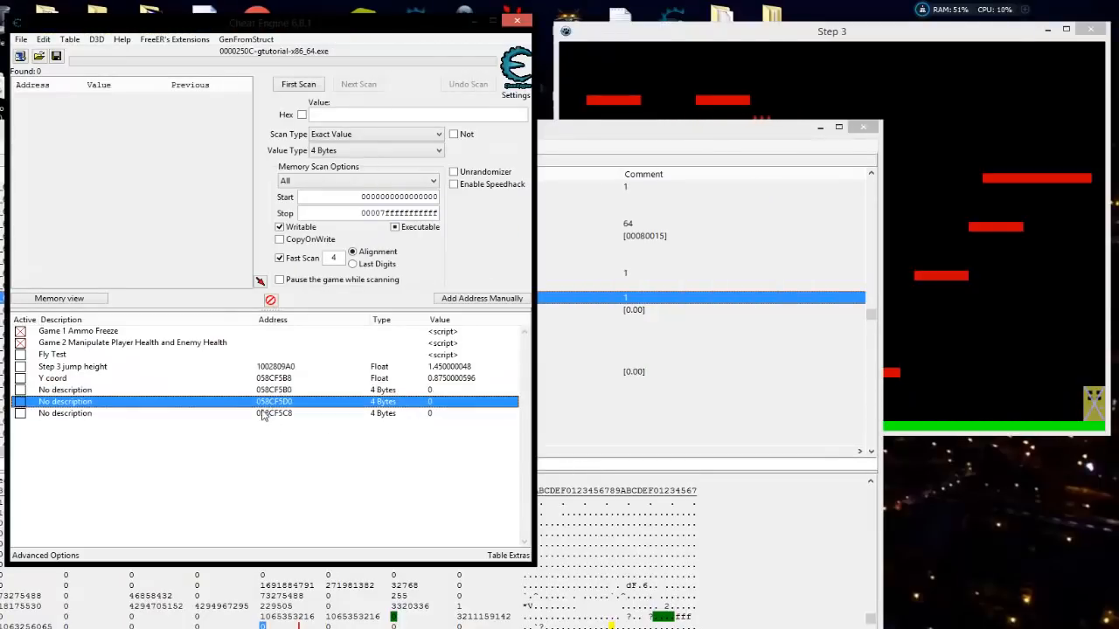
pyautogui.rightClick(259, 403)
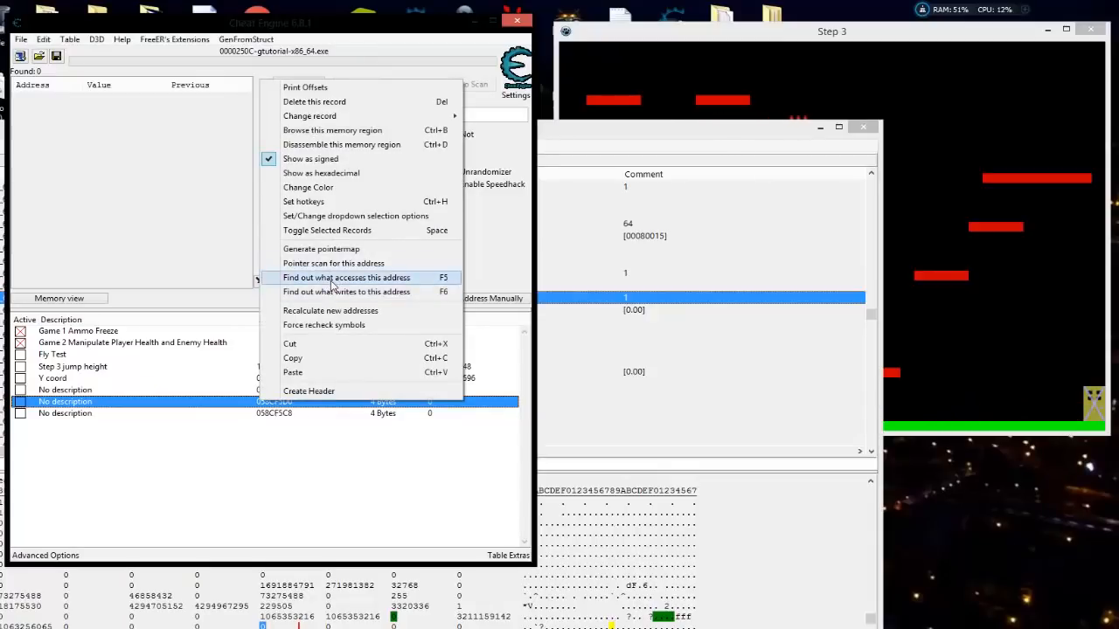
pyautogui.click(376, 278)
pyautogui.moveTo(125, 142); pyautogui.dragTo(265, 52)
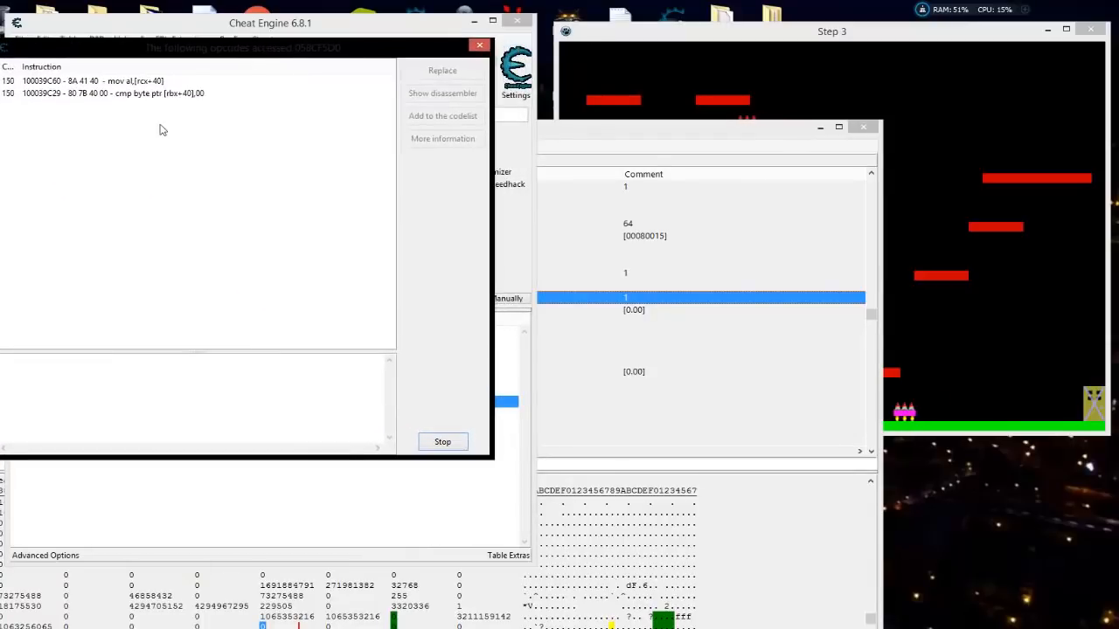
pyautogui.click(208, 94)
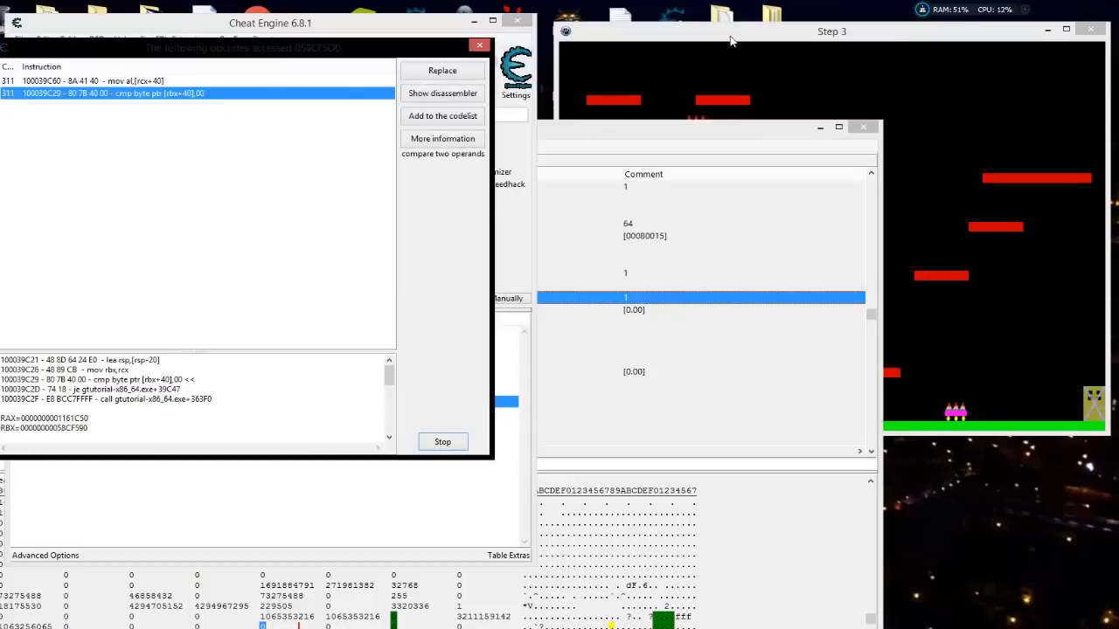
pyautogui.click(702, 47)
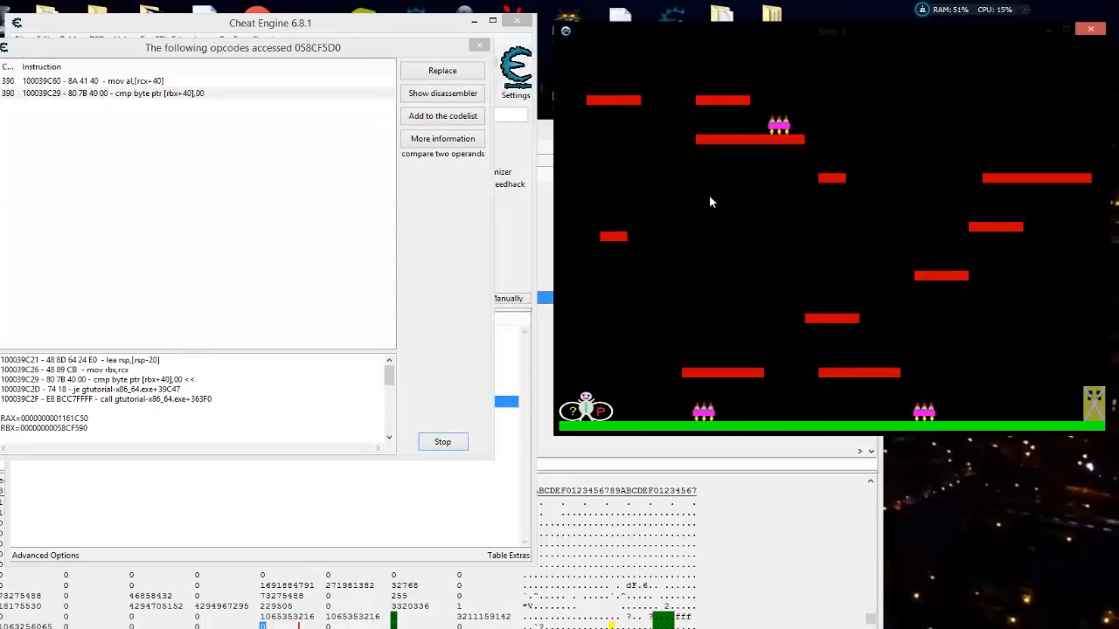
pyautogui.press('Right')
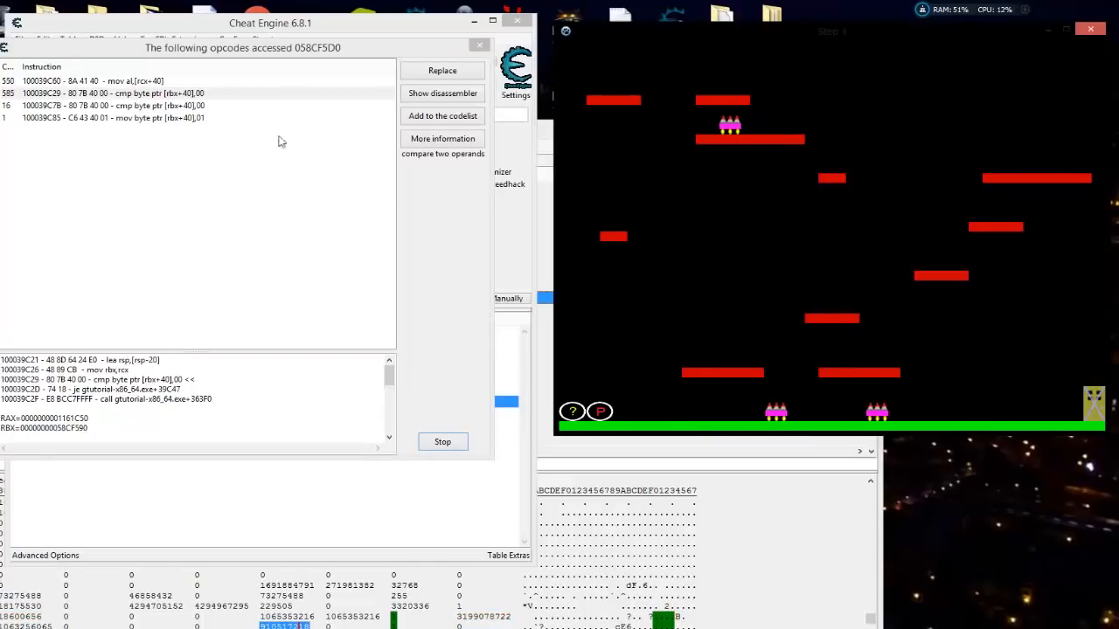
# Show cmp byte ptr [rbx+40],00 at 100039C29 in the disassembler and inspect the jump, call and load instructions following it
pyautogui.click(130, 104)
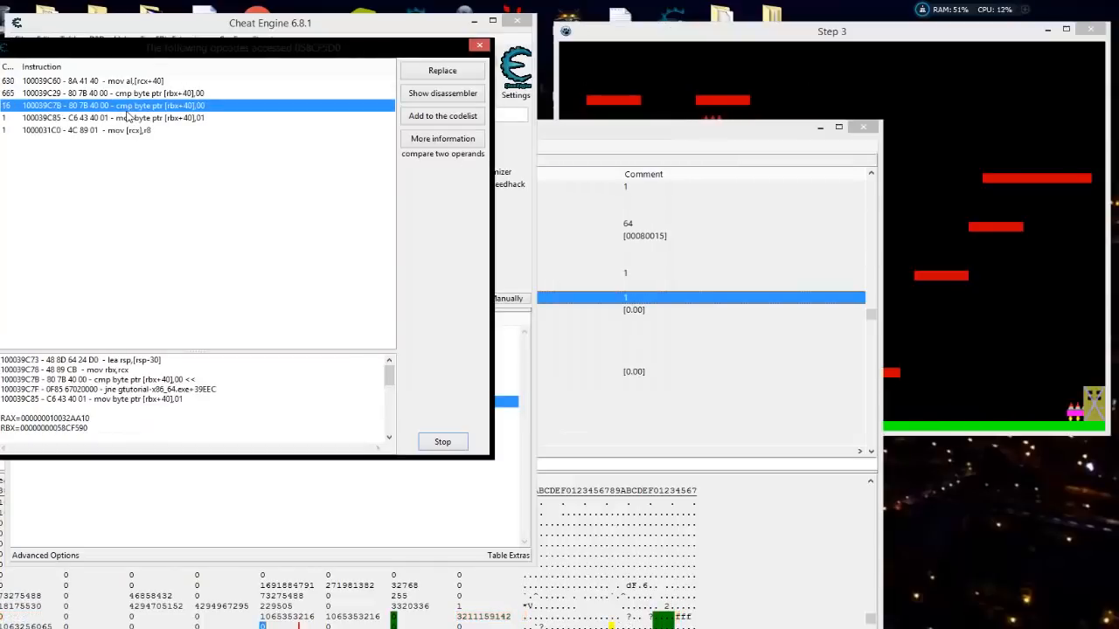
pyautogui.click(132, 94)
pyautogui.click(443, 93)
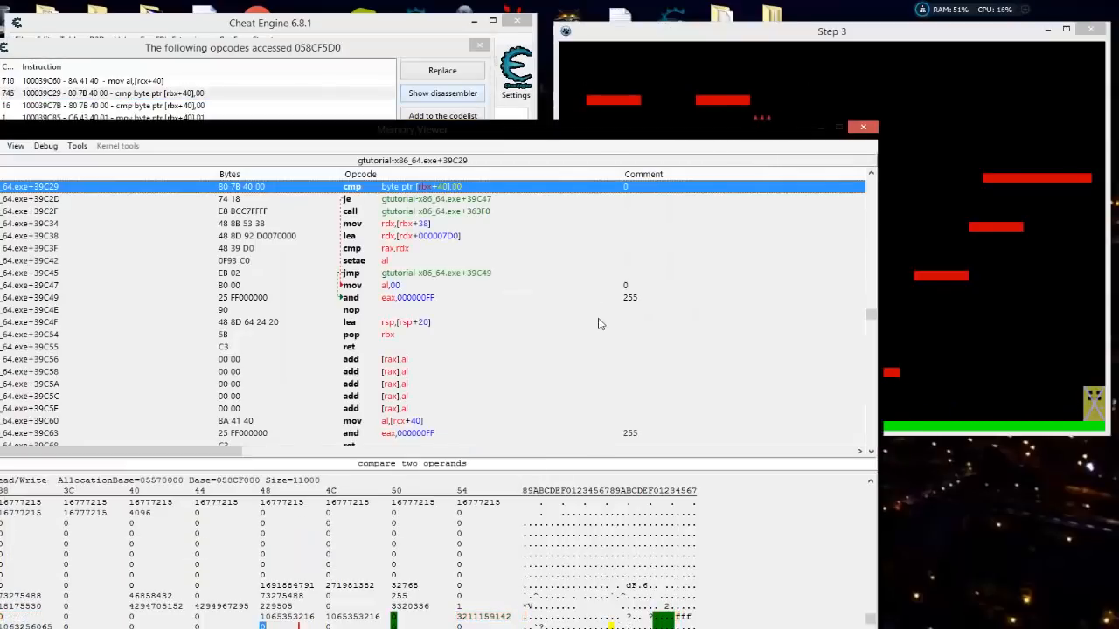
pyautogui.scroll(3, 600, 324)
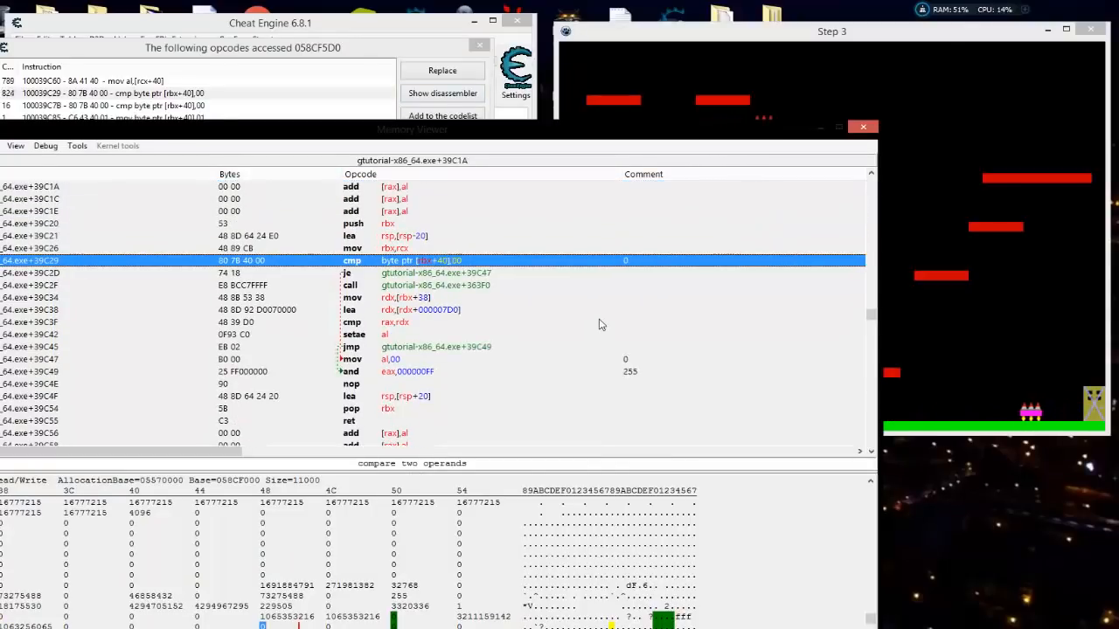
pyautogui.click(408, 275)
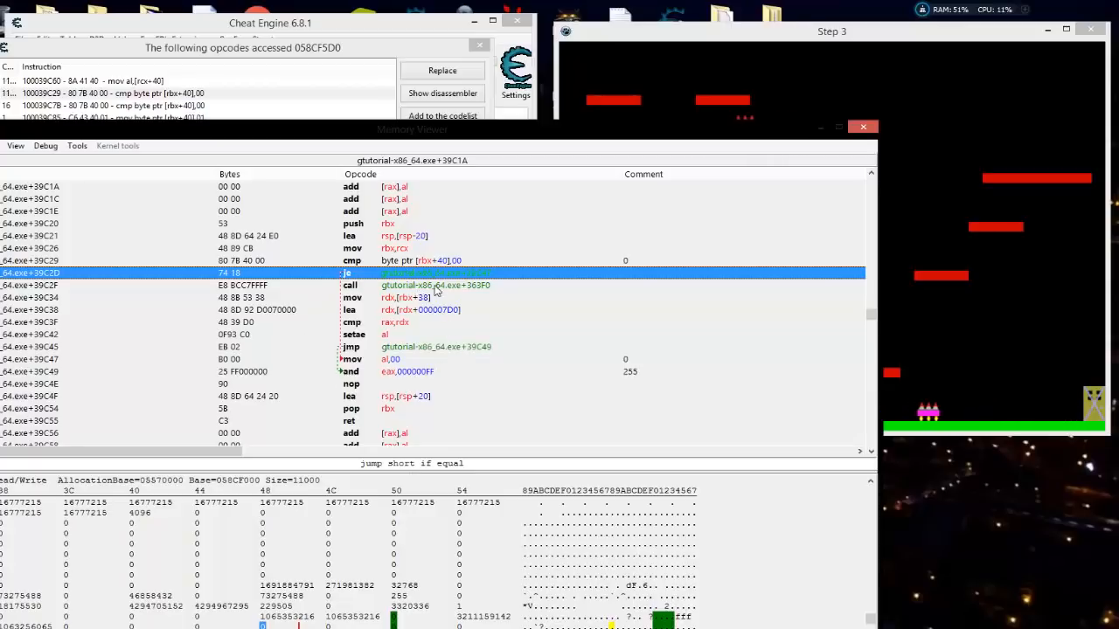
pyautogui.click(419, 285)
pyautogui.click(423, 299)
pyautogui.click(413, 310)
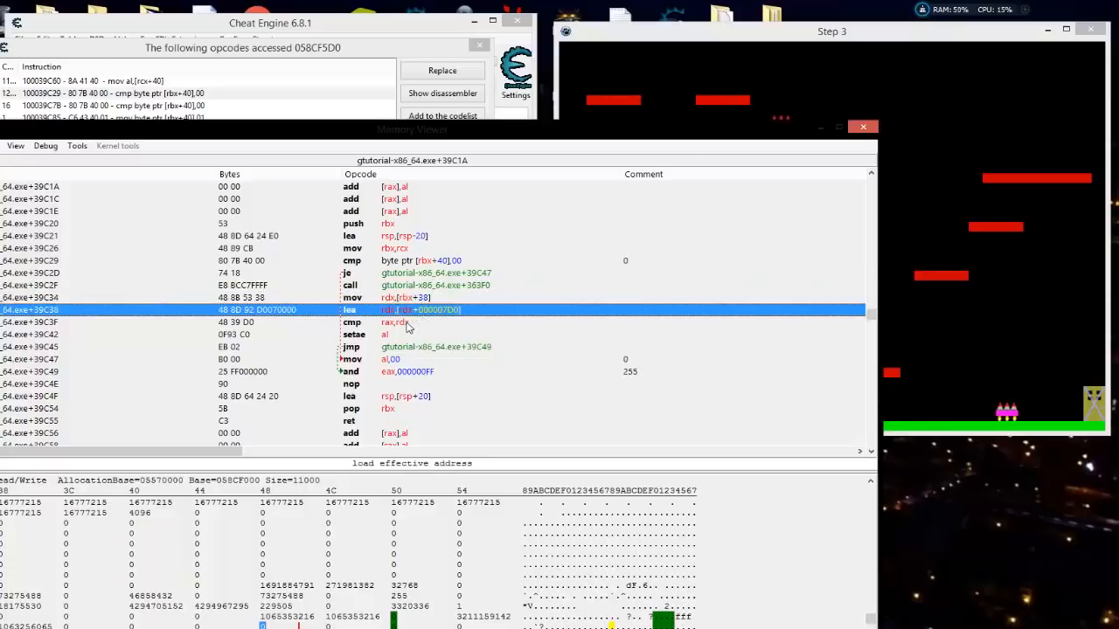
# Follow the call to gtutorial-x86_64.exe+363F0, inspect the function's code, and return to the calling instruction
pyautogui.rightClick(424, 288)
pyautogui.click(489, 310)
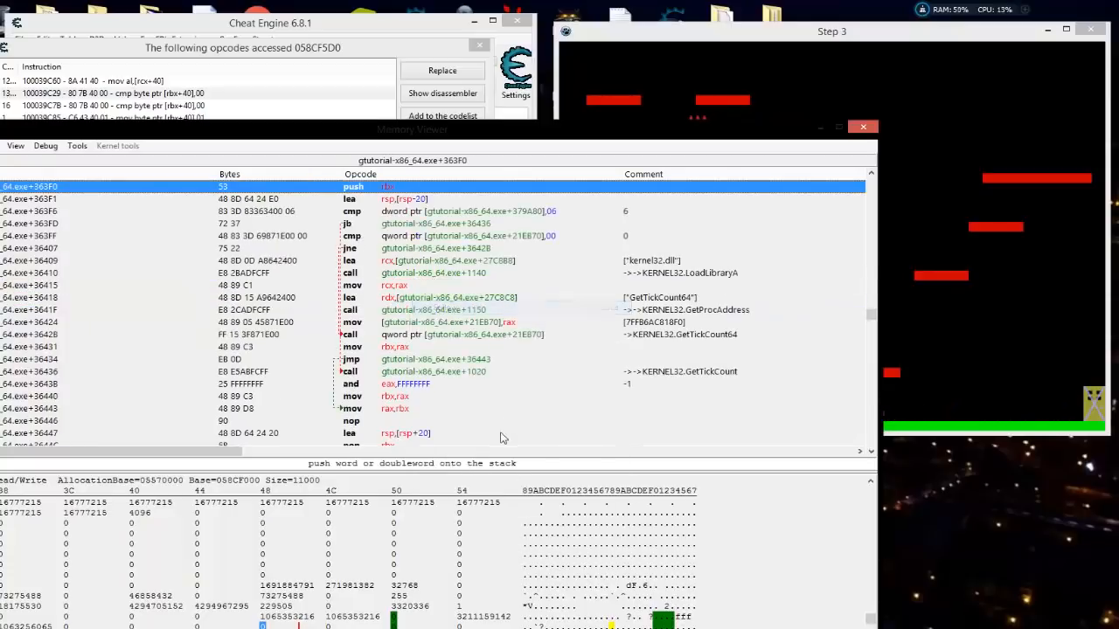
pyautogui.scroll(-3, 487, 360)
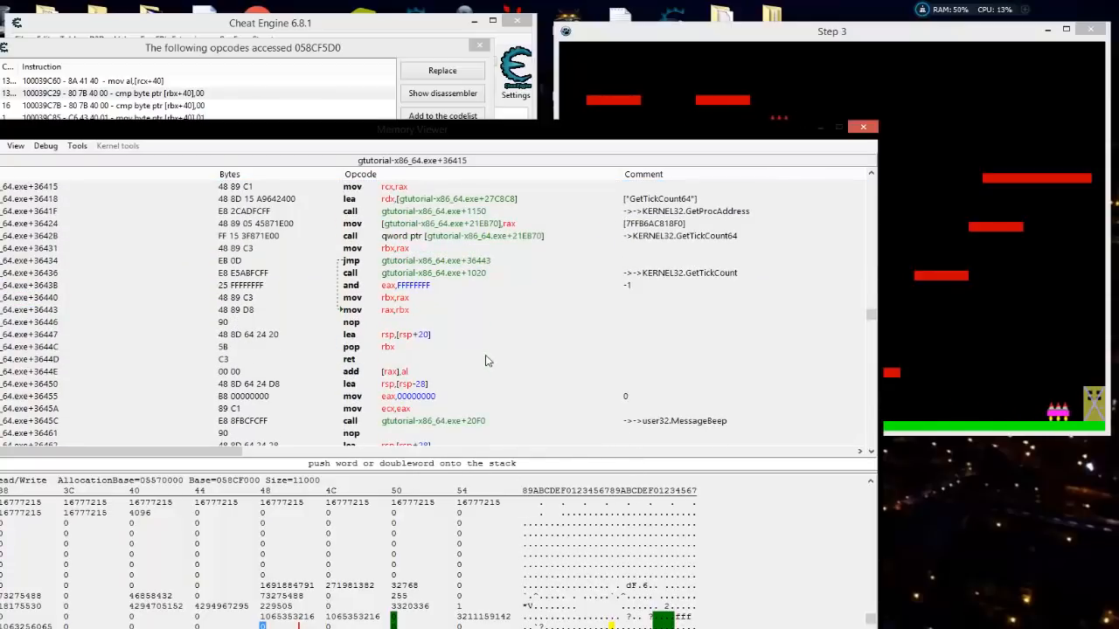
pyautogui.scroll(4, 487, 360)
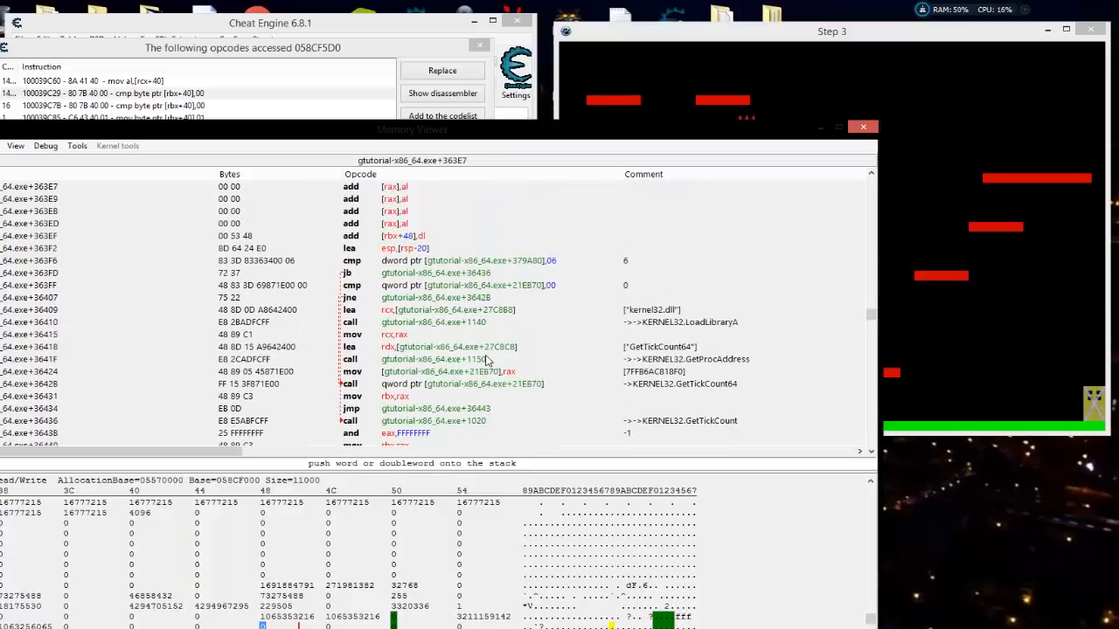
pyautogui.rightClick(505, 308)
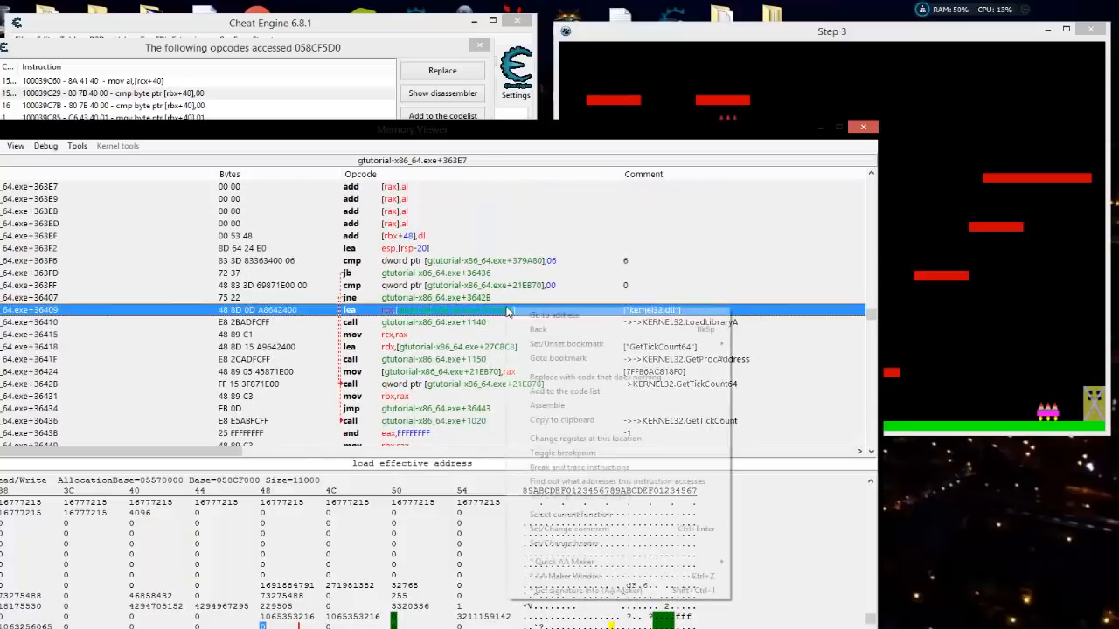
pyautogui.click(546, 331)
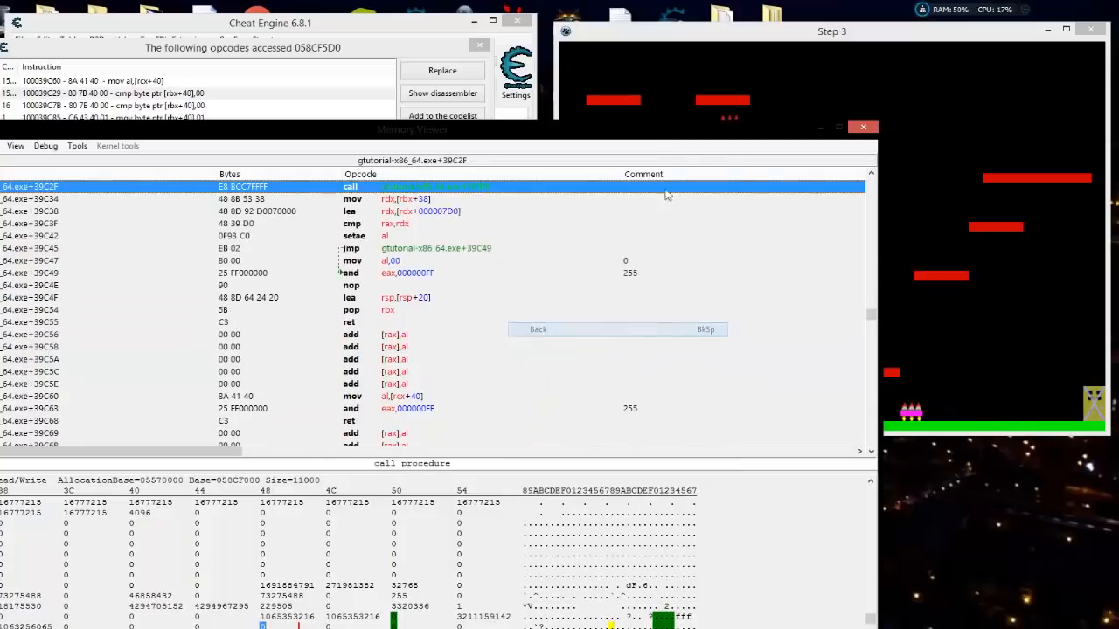
# Show cmp byte ptr [rbx+40],00 at 100039C7B in the disassembler and inspect the code down to the mov at +39C85
pyautogui.click(321, 52)
pyautogui.click(214, 106)
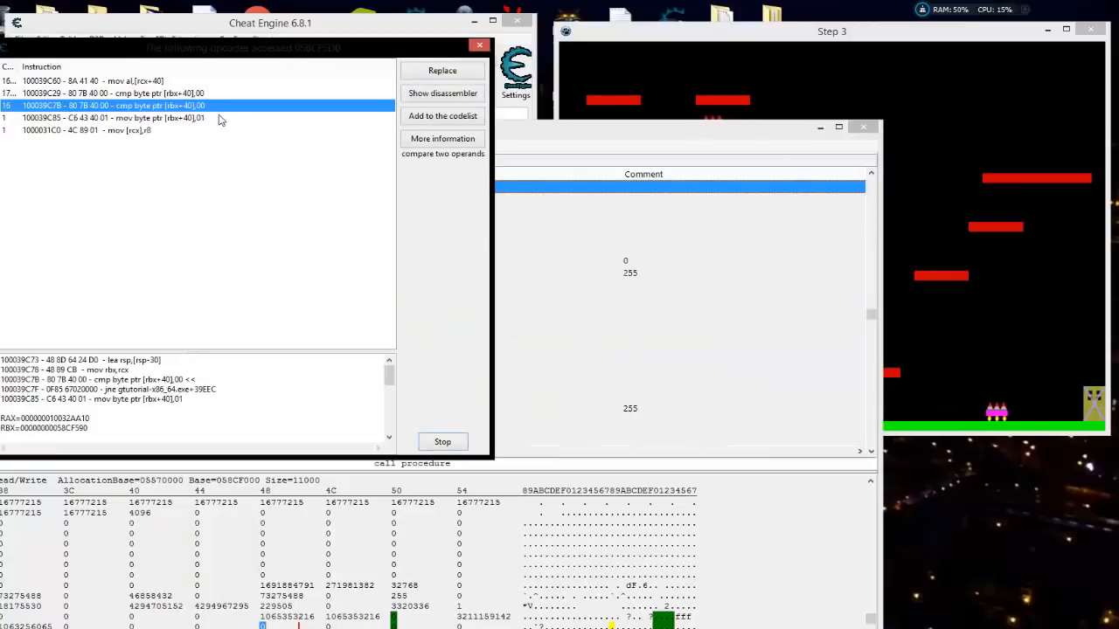
pyautogui.click(430, 100)
pyautogui.scroll(2, 497, 314)
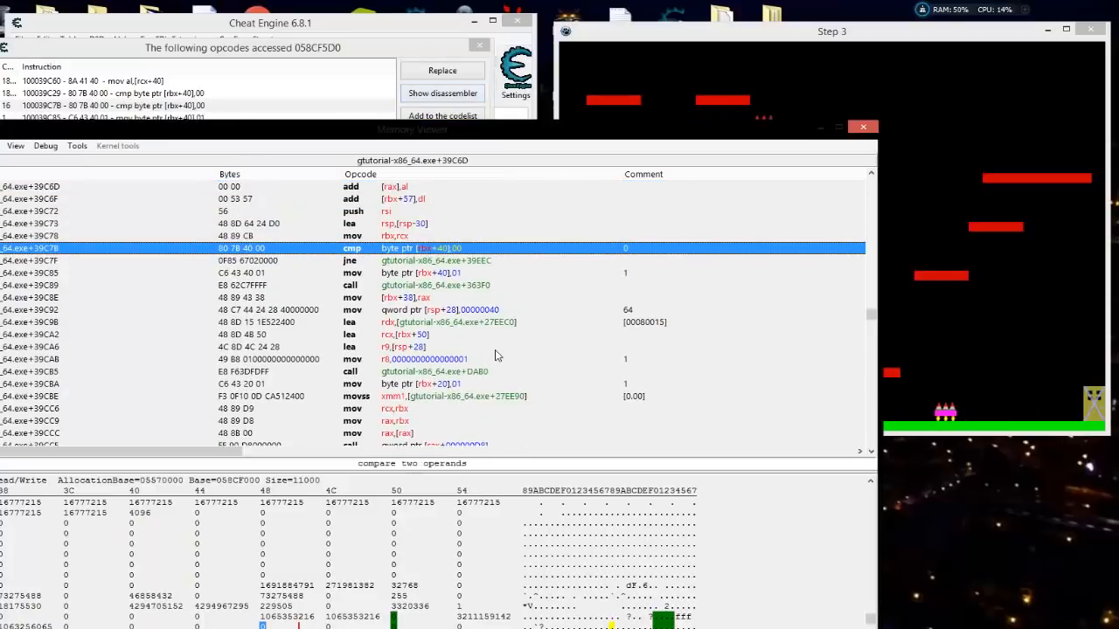
pyautogui.scroll(3, 494, 355)
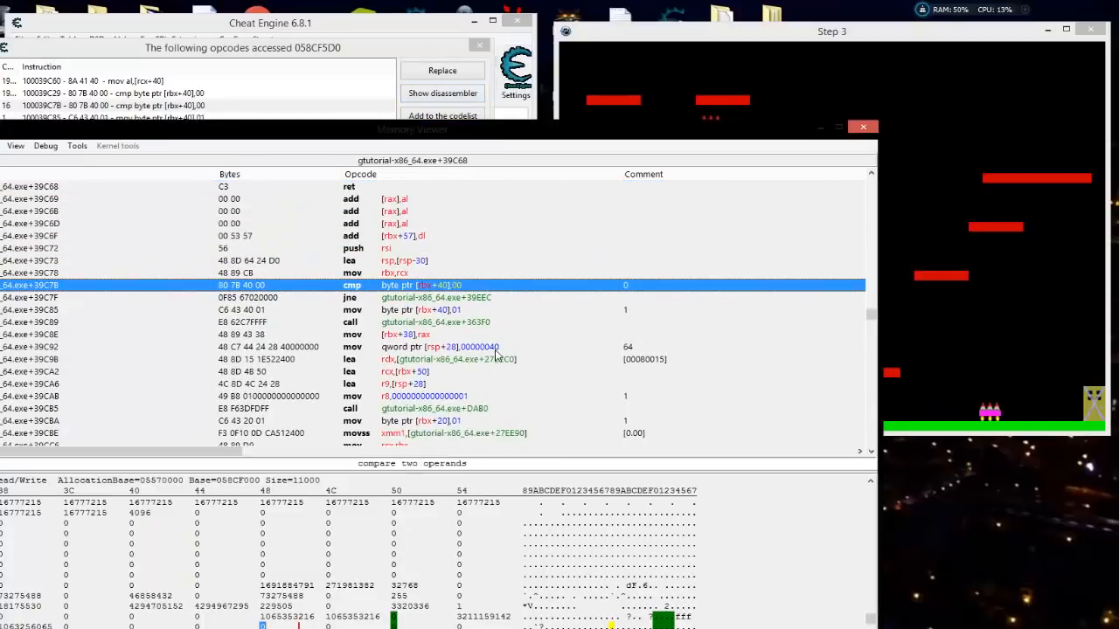
pyautogui.click(435, 310)
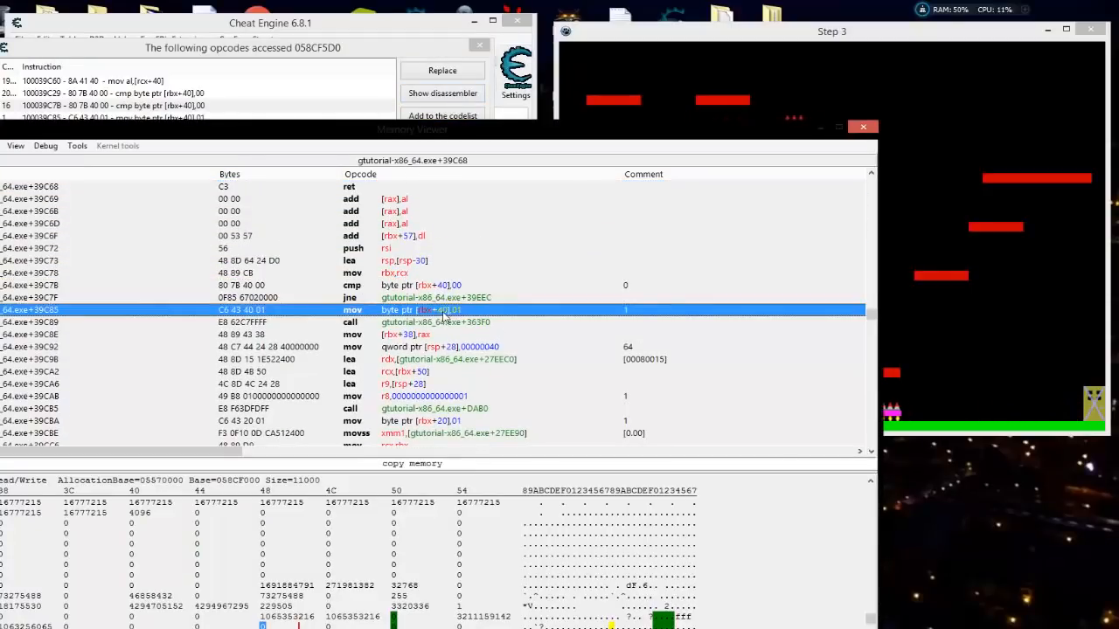
# Compare the recorded instruction mov byte ptr [rbx+40],01 at 100039C85 with its line in the disassembler
pyautogui.click(262, 48)
pyautogui.click(184, 122)
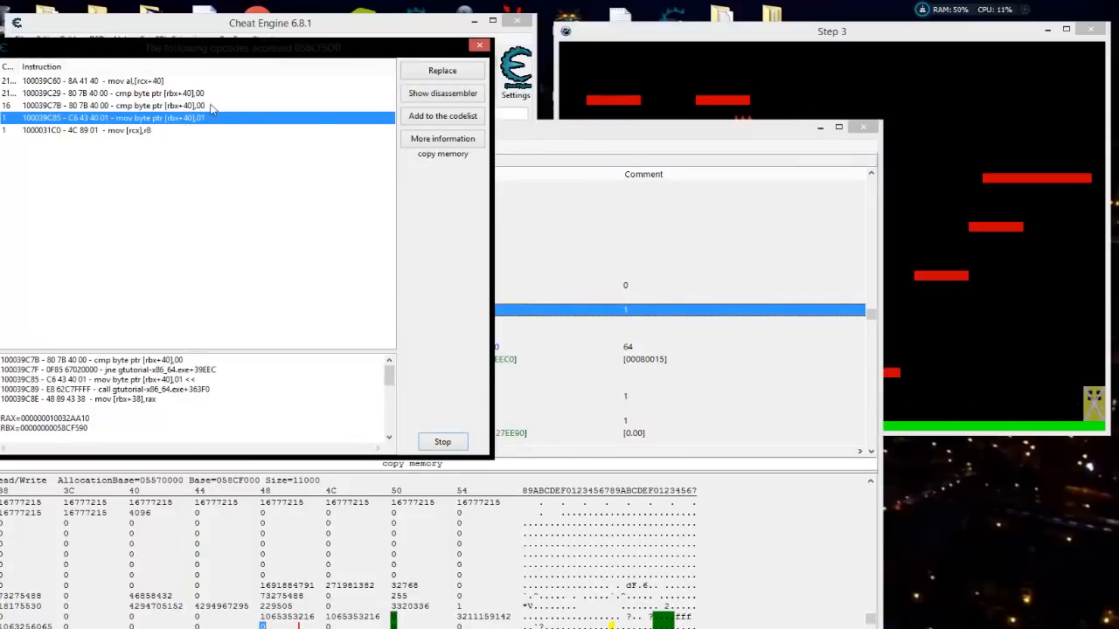
pyautogui.click(560, 135)
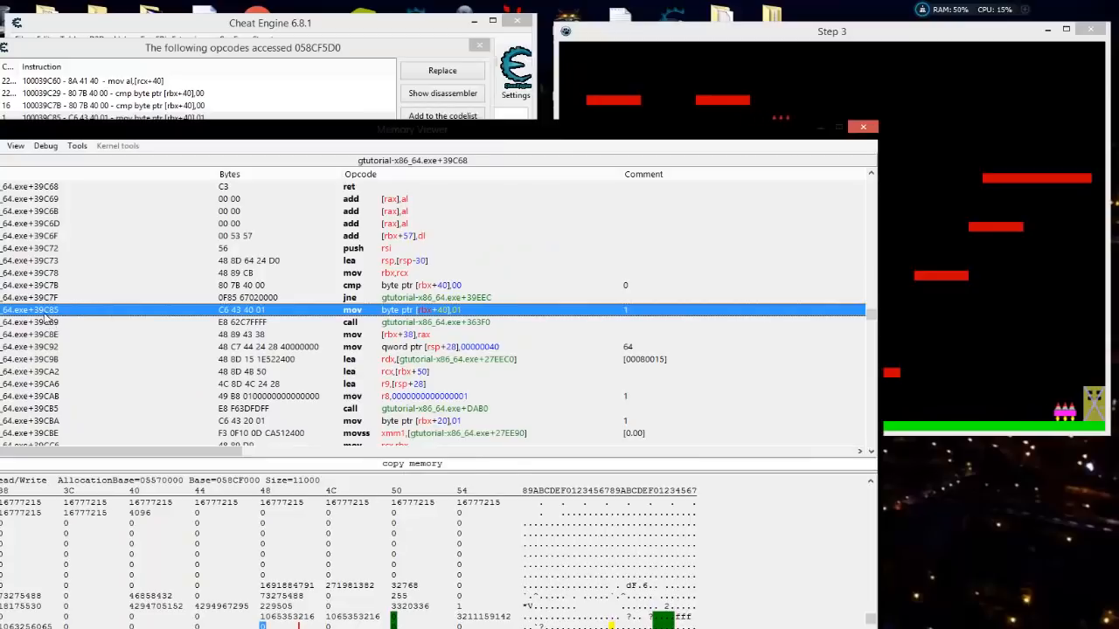
# Show the compare at 100039C7B in the disassembler again and select the jne instruction at +39C7F directly below it
pyautogui.click(175, 93)
pyautogui.click(203, 105)
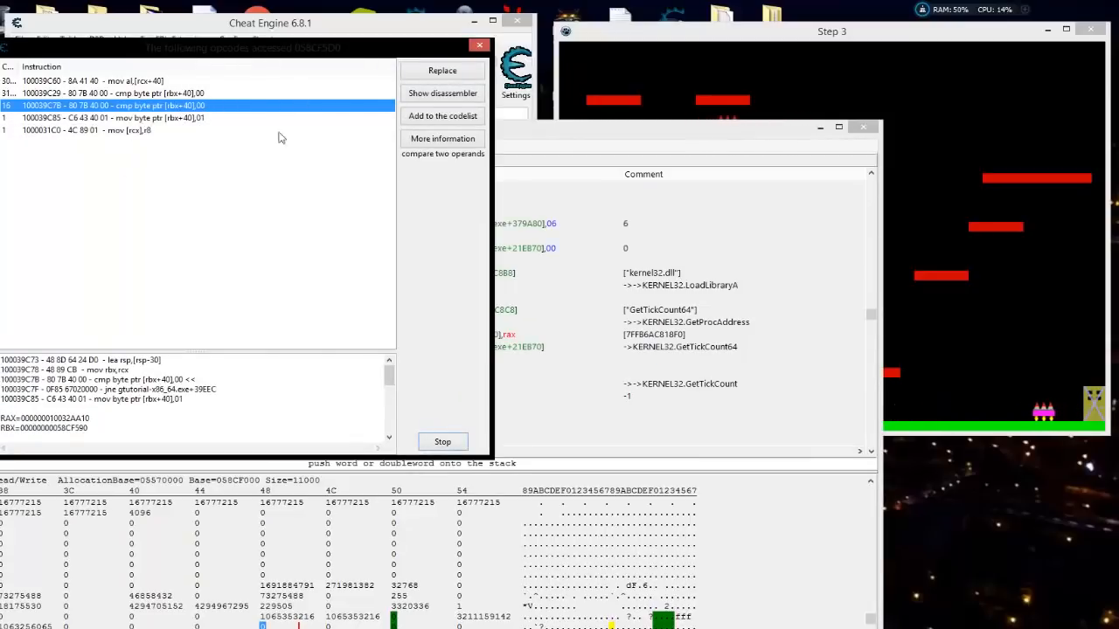
pyautogui.click(443, 98)
pyautogui.press('Left')
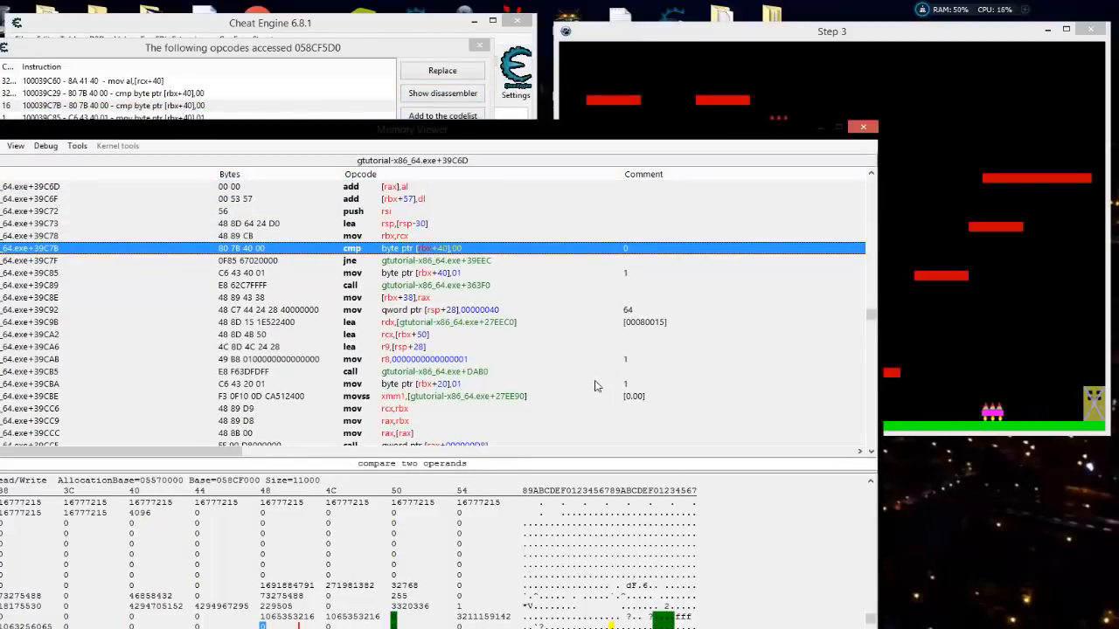
pyautogui.moveTo(542, 139); pyautogui.dragTo(524, 105)
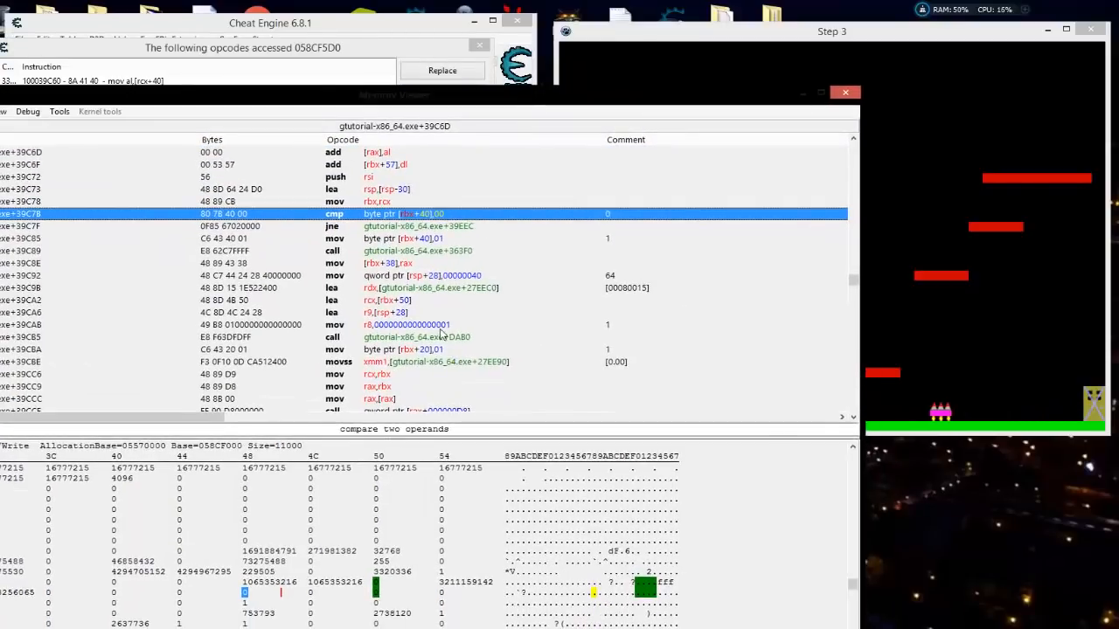
pyautogui.scroll(3, 538, 322)
pyautogui.scroll(1, 537, 322)
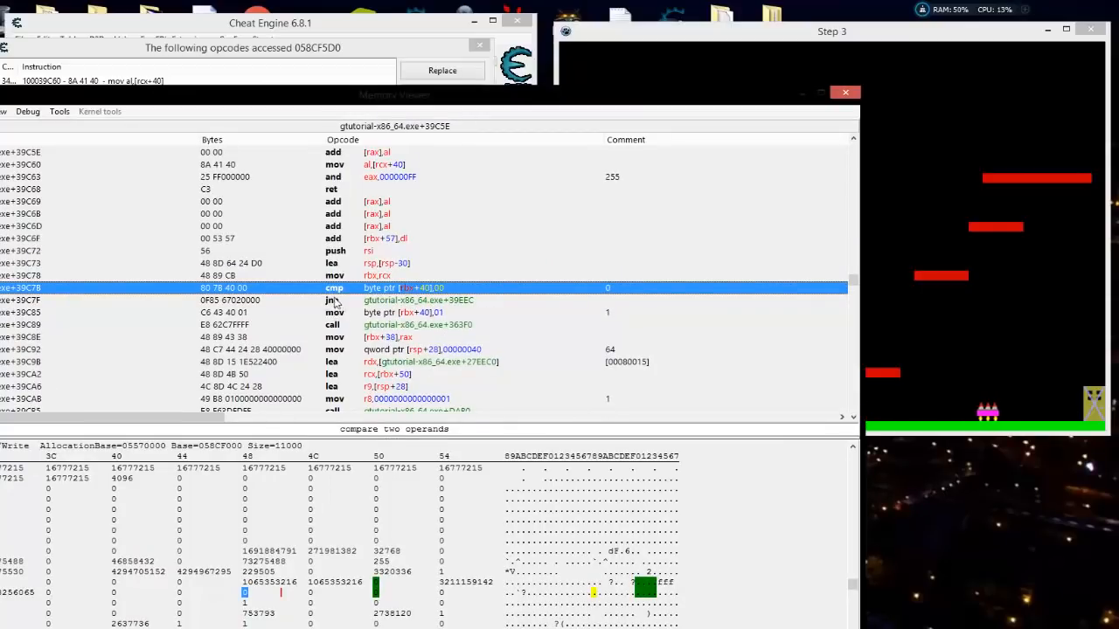
pyautogui.click(335, 300)
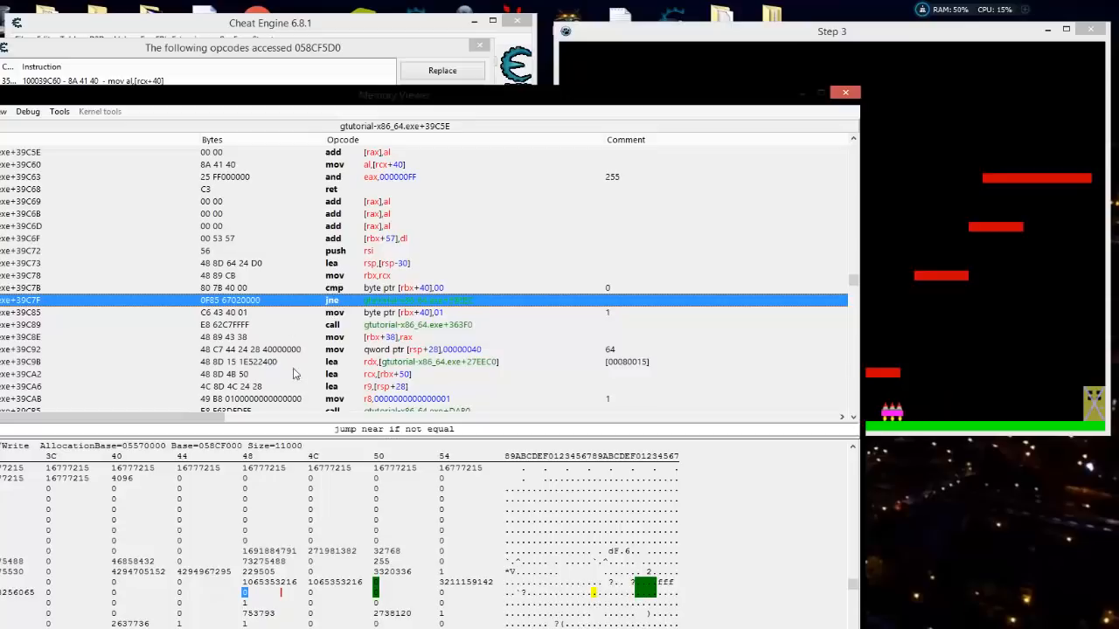
# Change the compare instruction at 100039C7B to cmp byte ptr [rbx+40],01
pyautogui.click(398, 314)
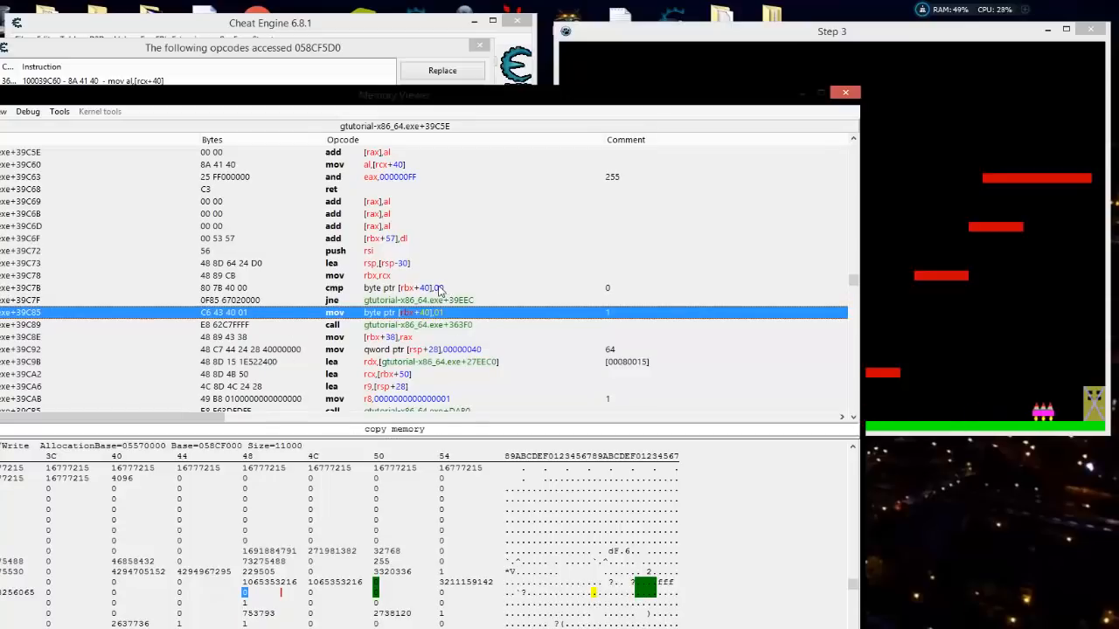
pyautogui.click(440, 289)
pyautogui.doubleClick(439, 289)
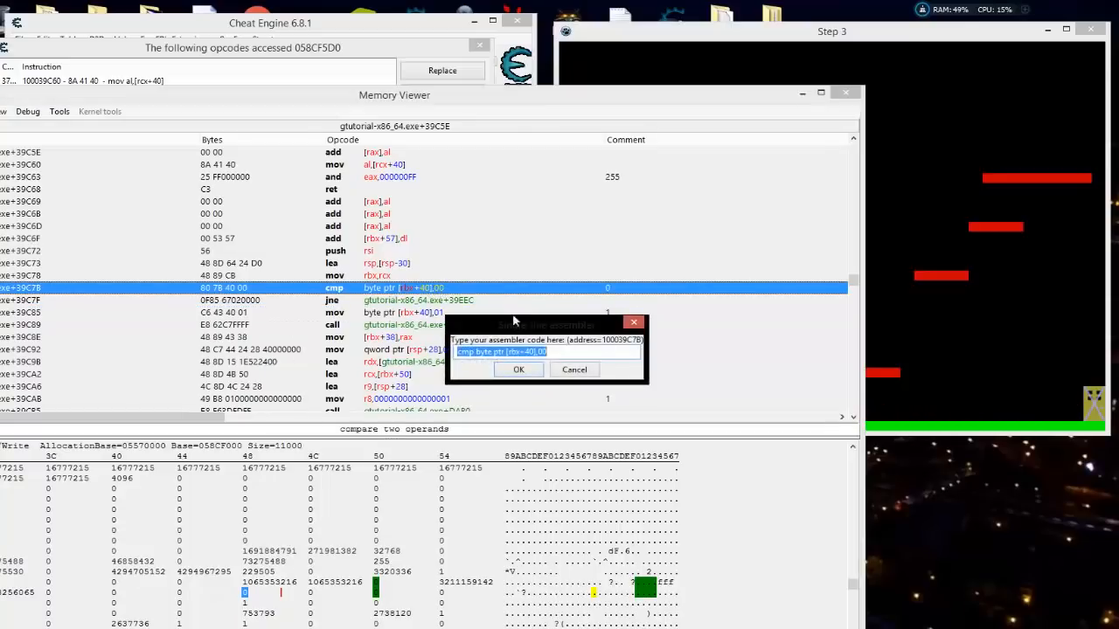
pyautogui.click(553, 358)
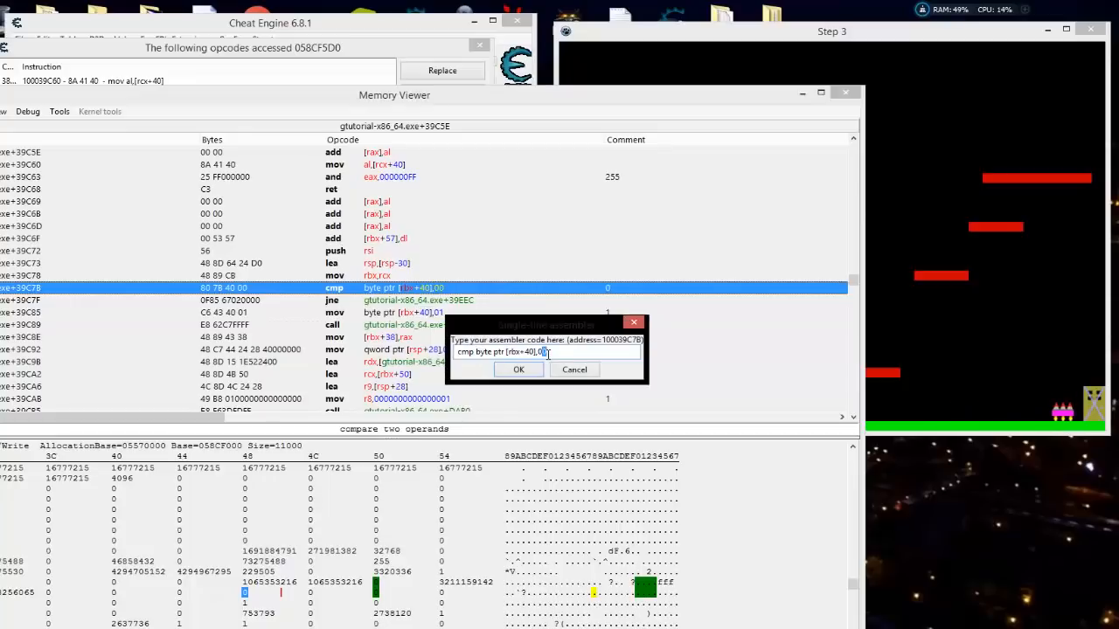
pyautogui.click(518, 370)
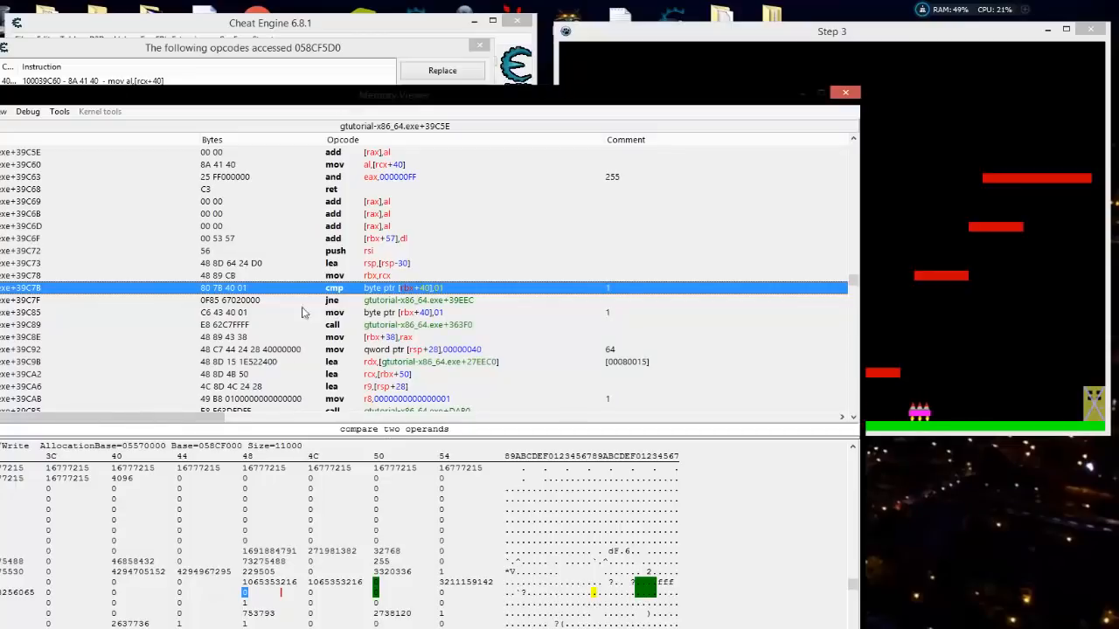
# Test the patched compare in the Step 3 game by running the player into the ground enemies and jumping onto the lower platforms
pyautogui.click(820, 36)
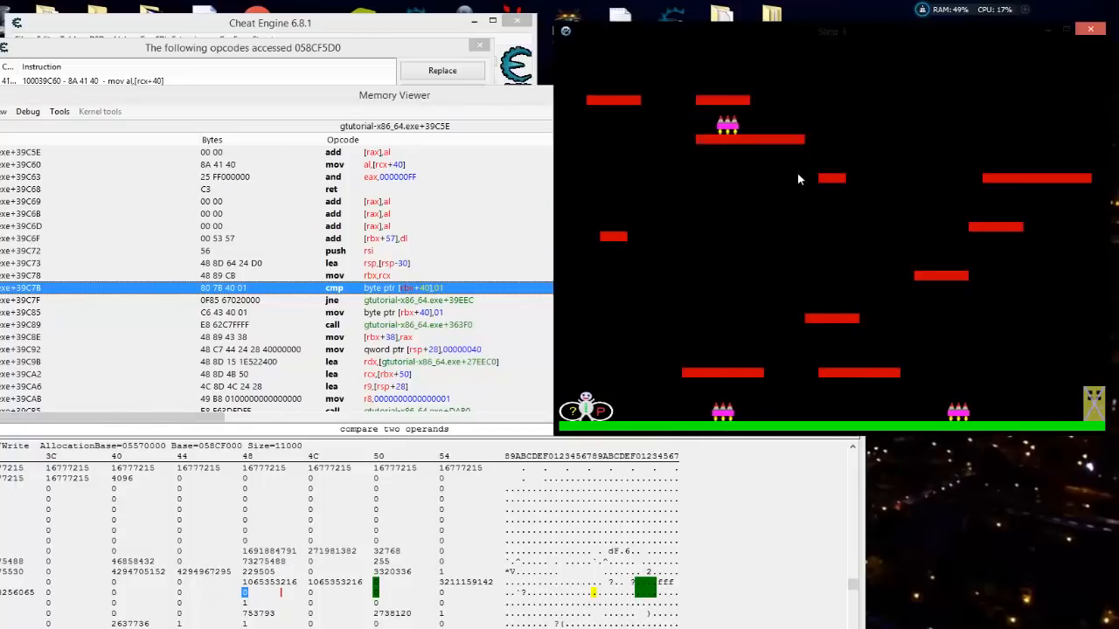
pyautogui.press('Right')
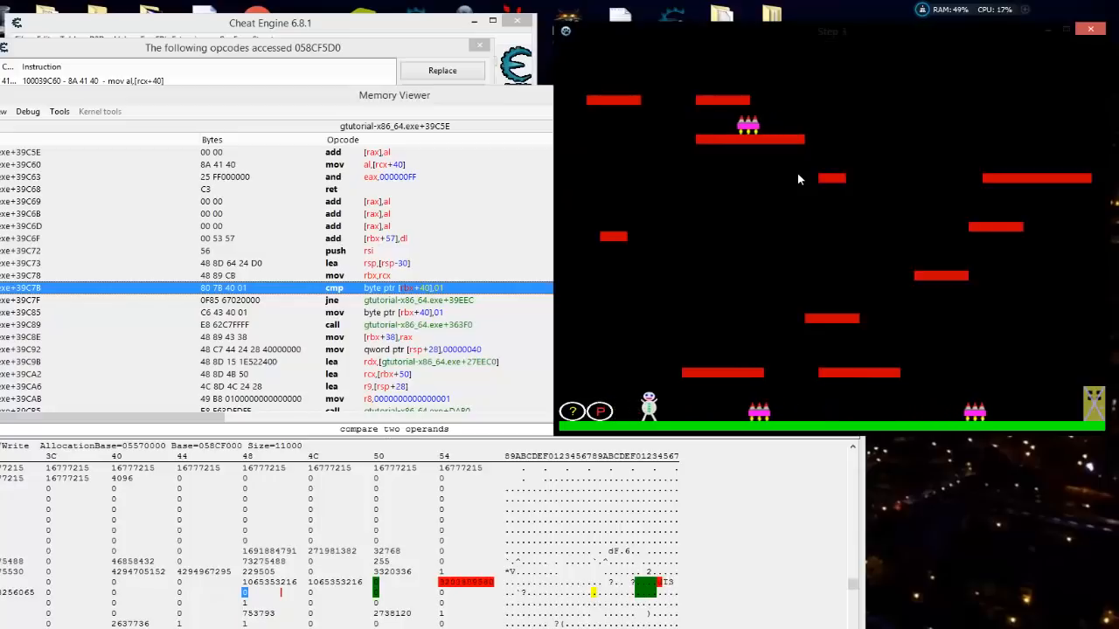
pyautogui.press('Right')
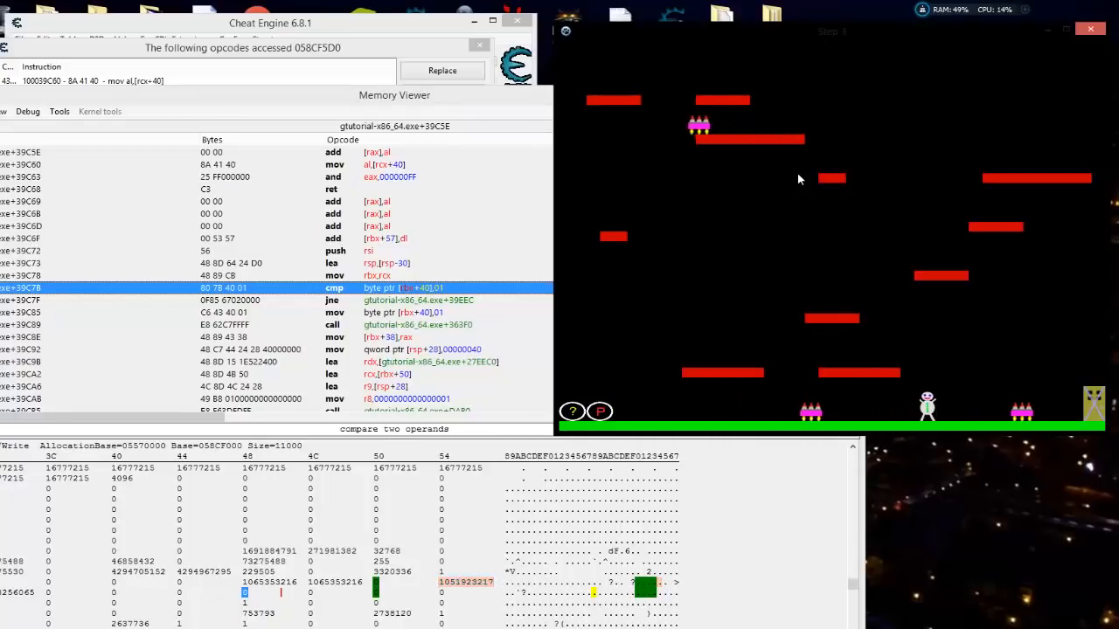
pyautogui.press('Right')
pyautogui.press('Right')
pyautogui.press('Left')
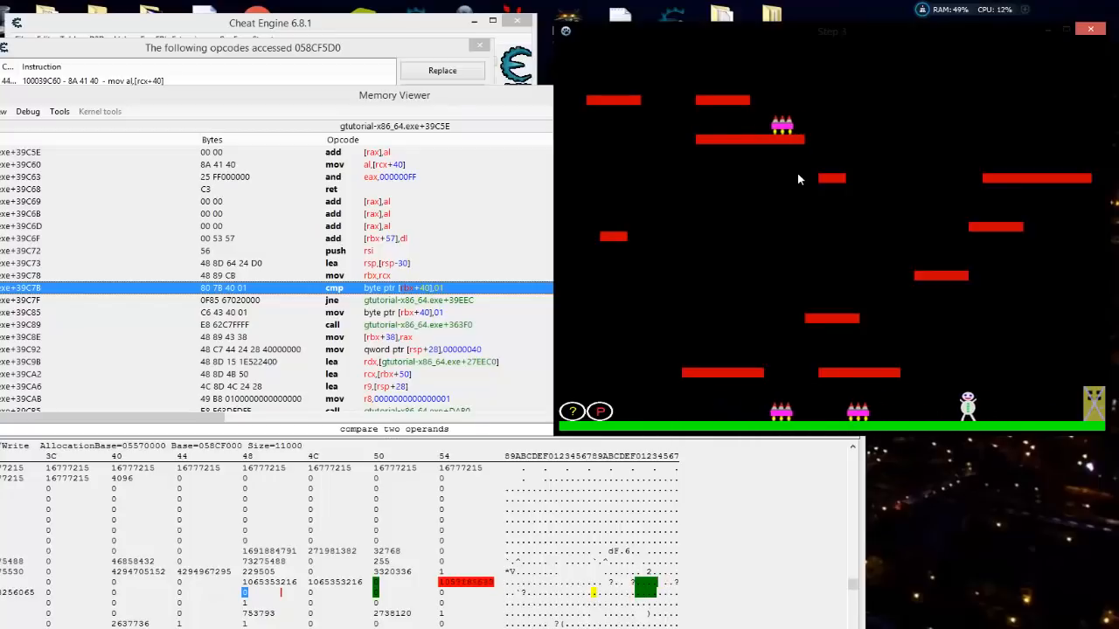
pyautogui.press('Left')
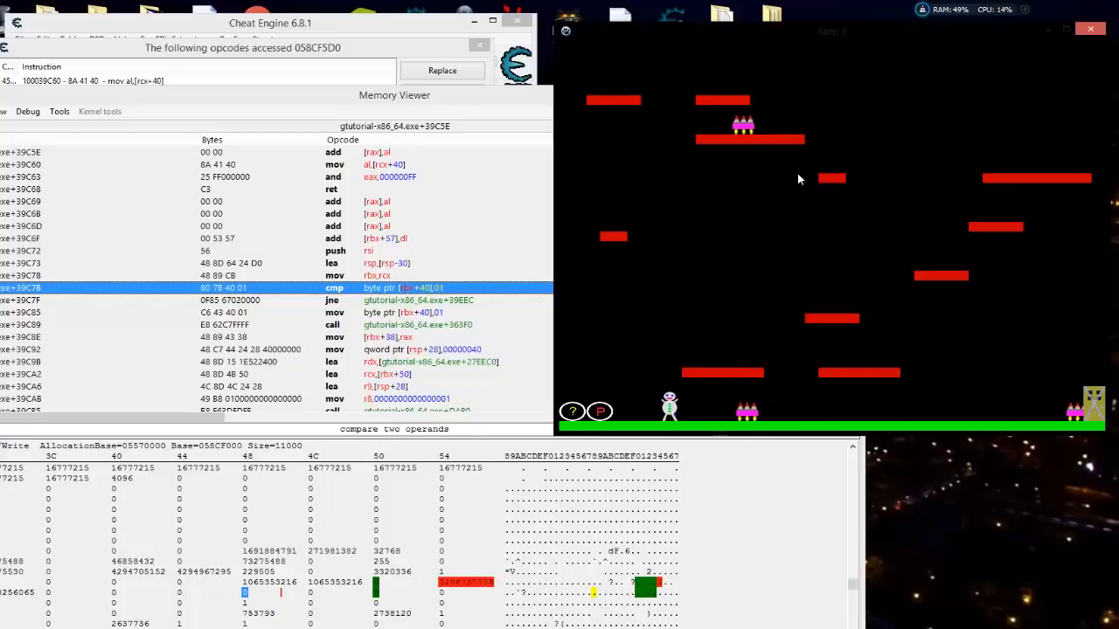
pyautogui.press('Right')
pyautogui.press('Right')
pyautogui.press('space')
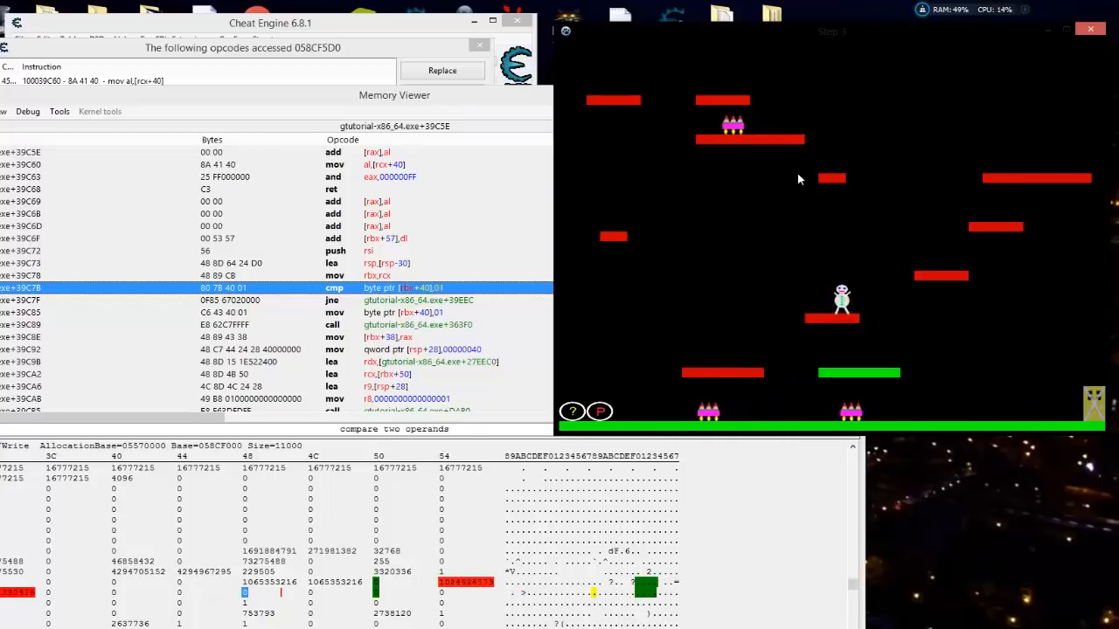
pyautogui.press('Left')
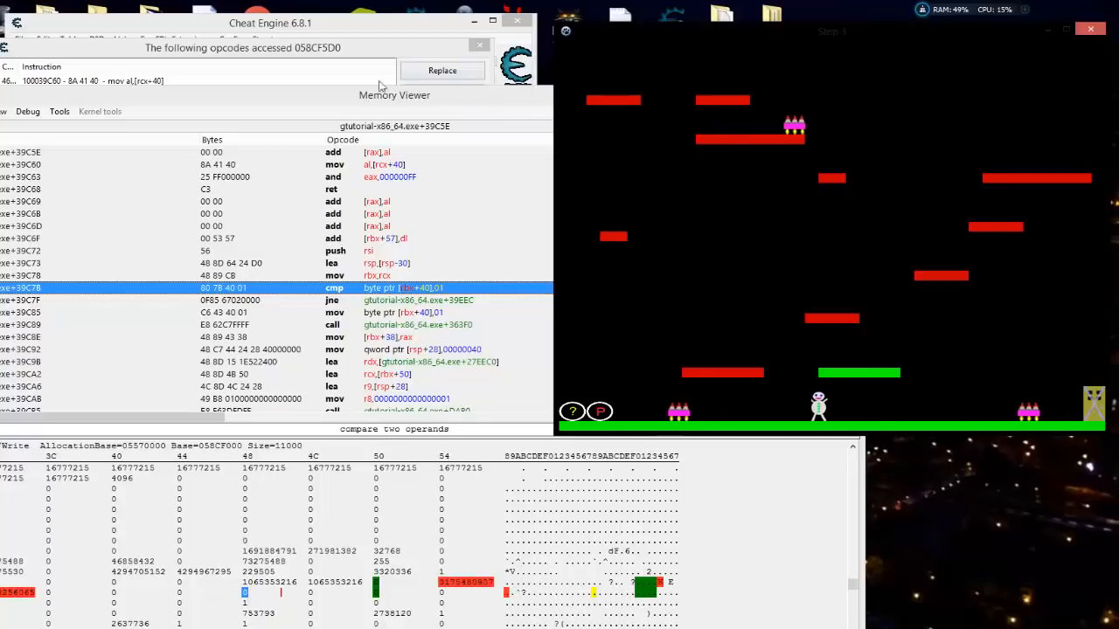
# Check the values recorded in the main Cheat Engine address list and return to the Step 3 game
pyautogui.click(329, 56)
pyautogui.click(345, 93)
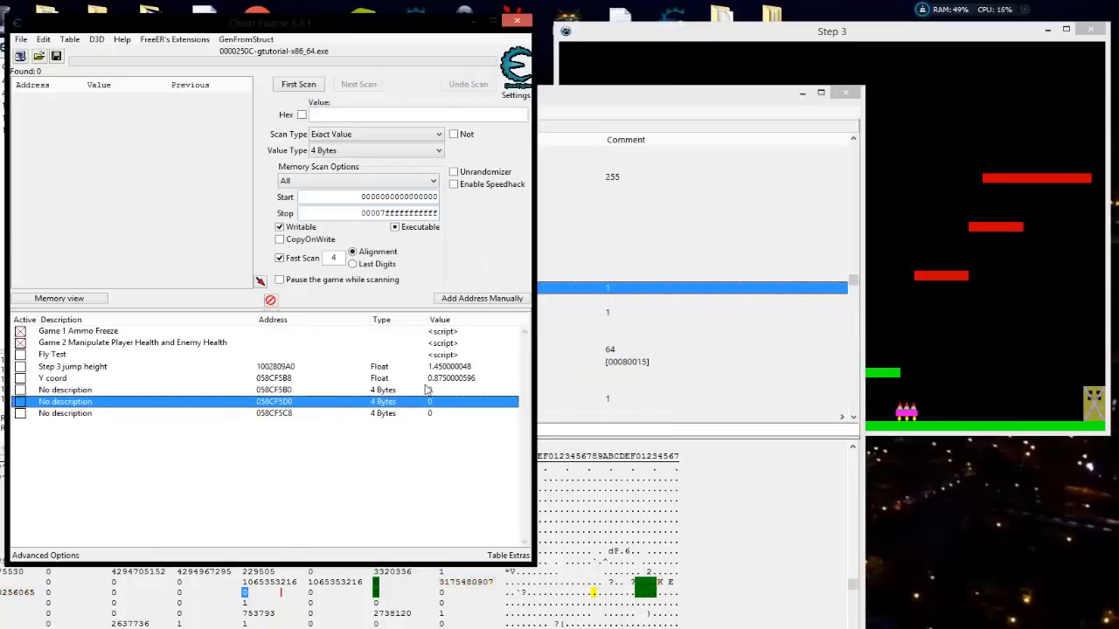
pyautogui.click(862, 26)
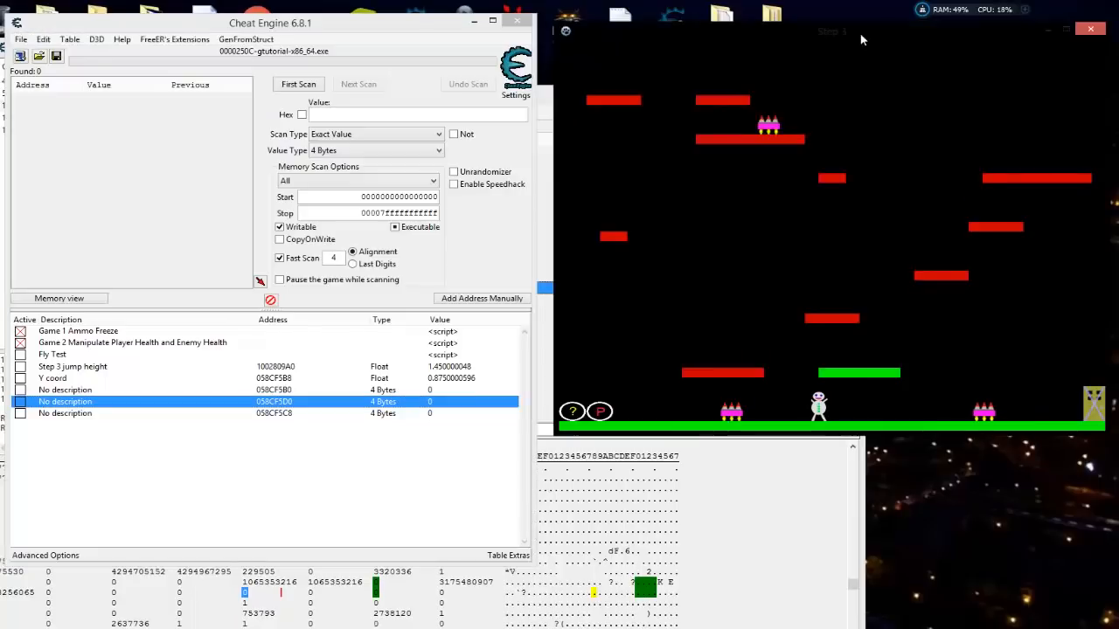
# Examine the instructions after the compare in the Memory Viewer, from the jne at +39C7F down to the mov at +39C92
pyautogui.click(547, 307)
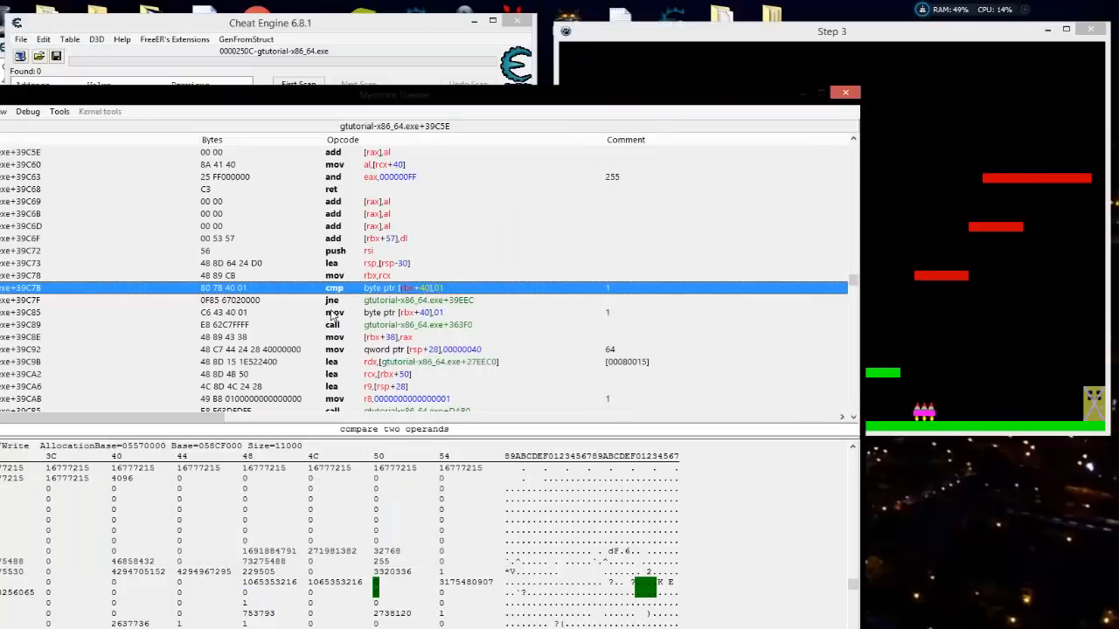
pyautogui.click(331, 312)
pyautogui.click(334, 325)
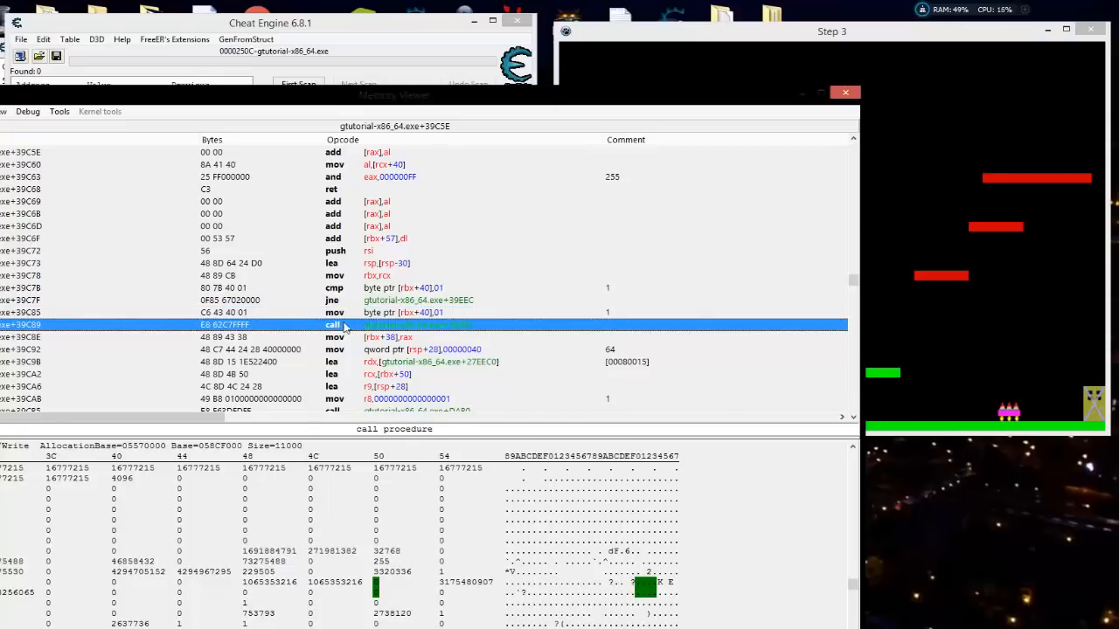
pyautogui.click(339, 300)
pyautogui.click(340, 312)
pyautogui.click(341, 324)
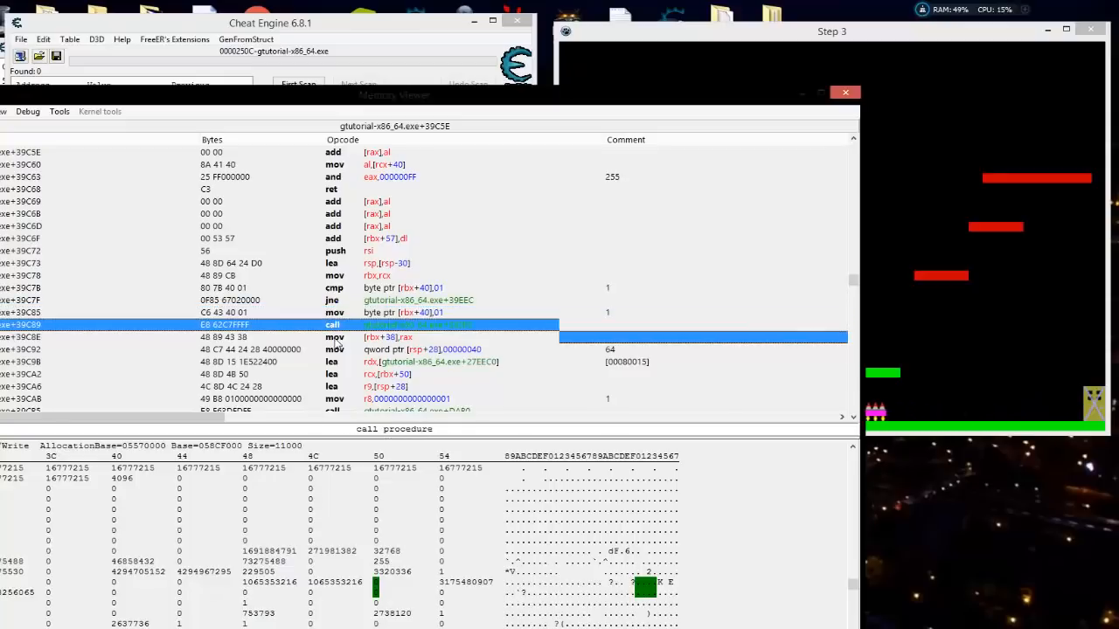
pyautogui.click(342, 349)
pyautogui.press('Up')
pyautogui.press('Up')
pyautogui.press('Up')
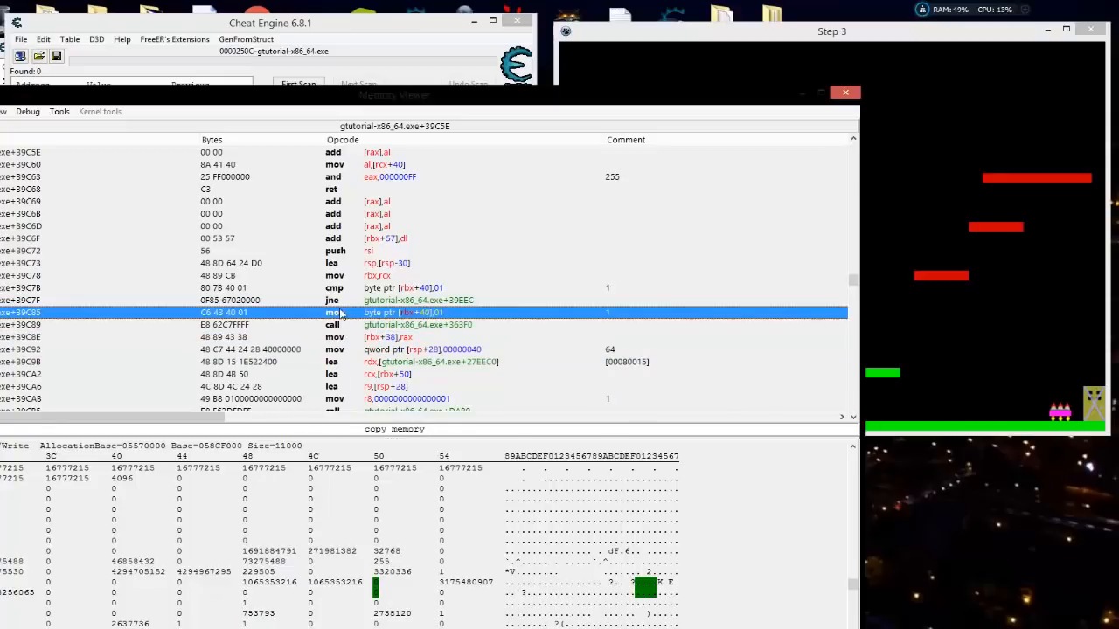
pyautogui.press('Down')
pyautogui.press('Down')
pyautogui.press('Down')
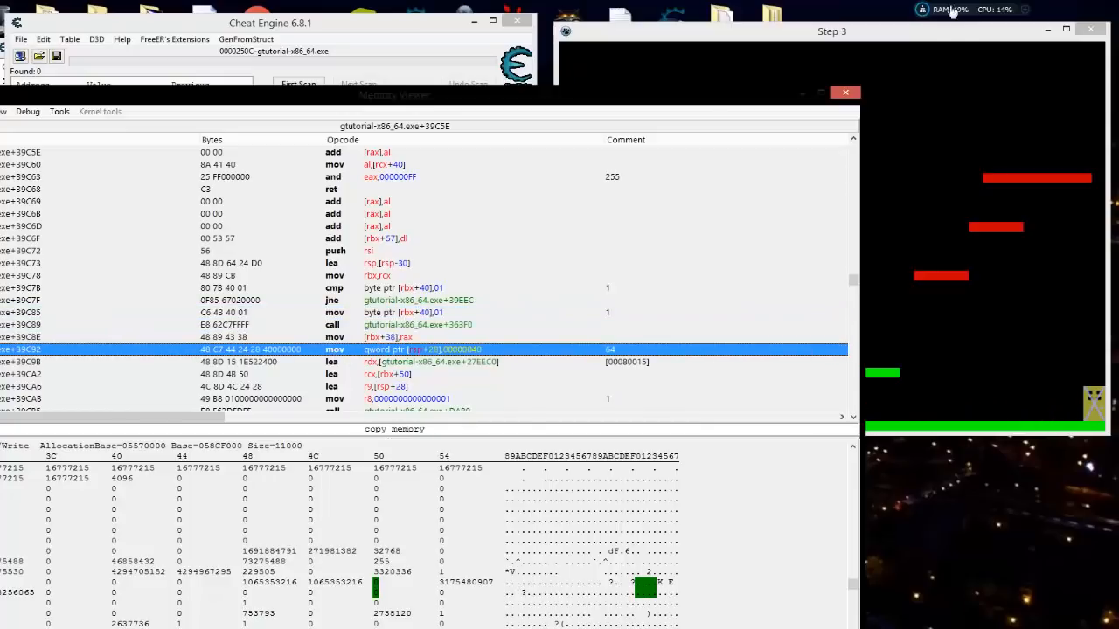
# Review the patched compare at +39C7B together with the jne and the mov byte ptr [rbx+40],01 below it
pyautogui.click(935, 34)
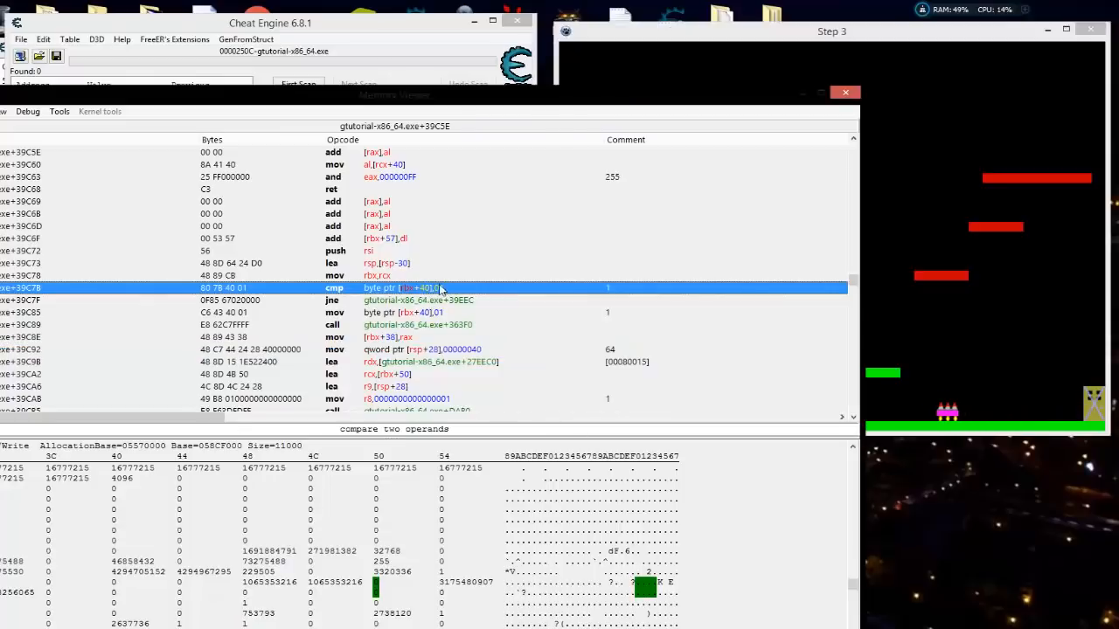
pyautogui.click(332, 302)
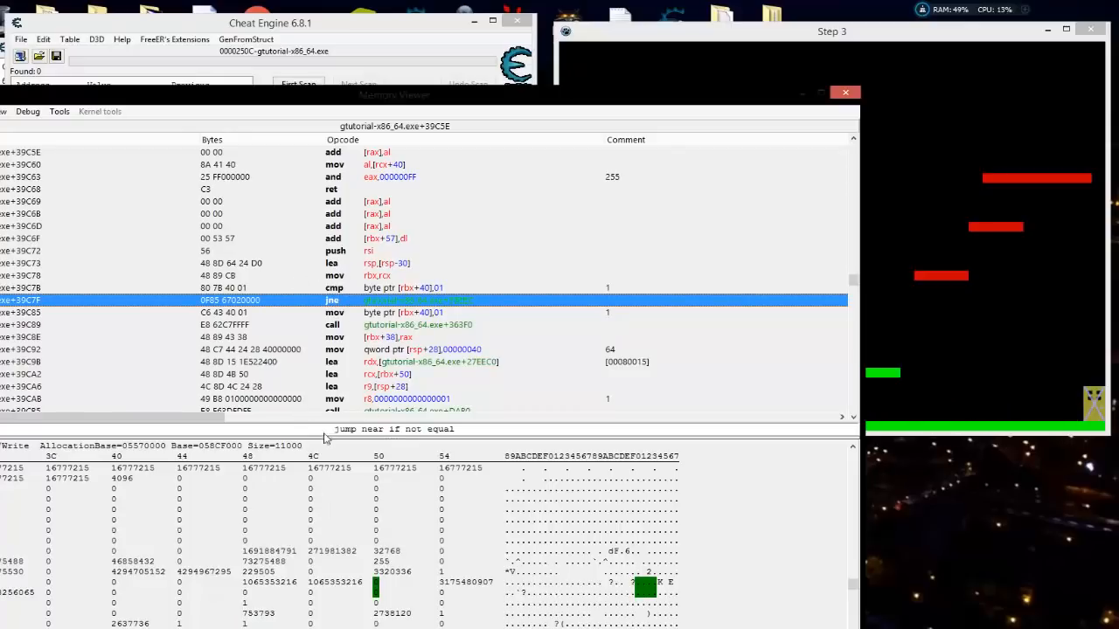
pyautogui.click(387, 315)
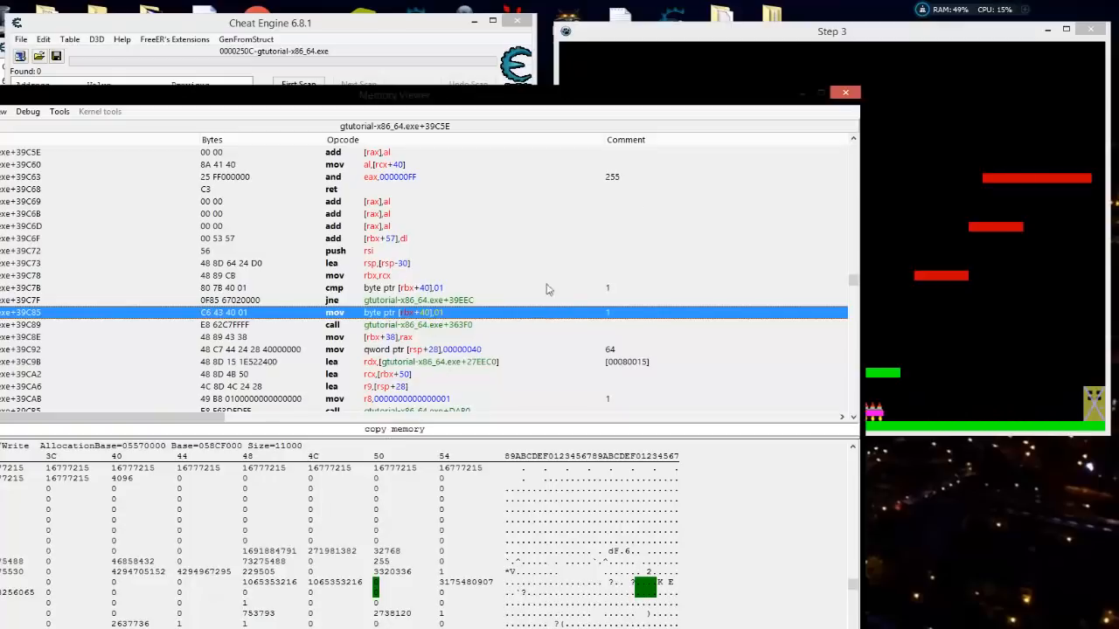
# Test collisions in the Step 3 game again by moving the player back past the ground enemy to the level's starting edge
pyautogui.click(822, 31)
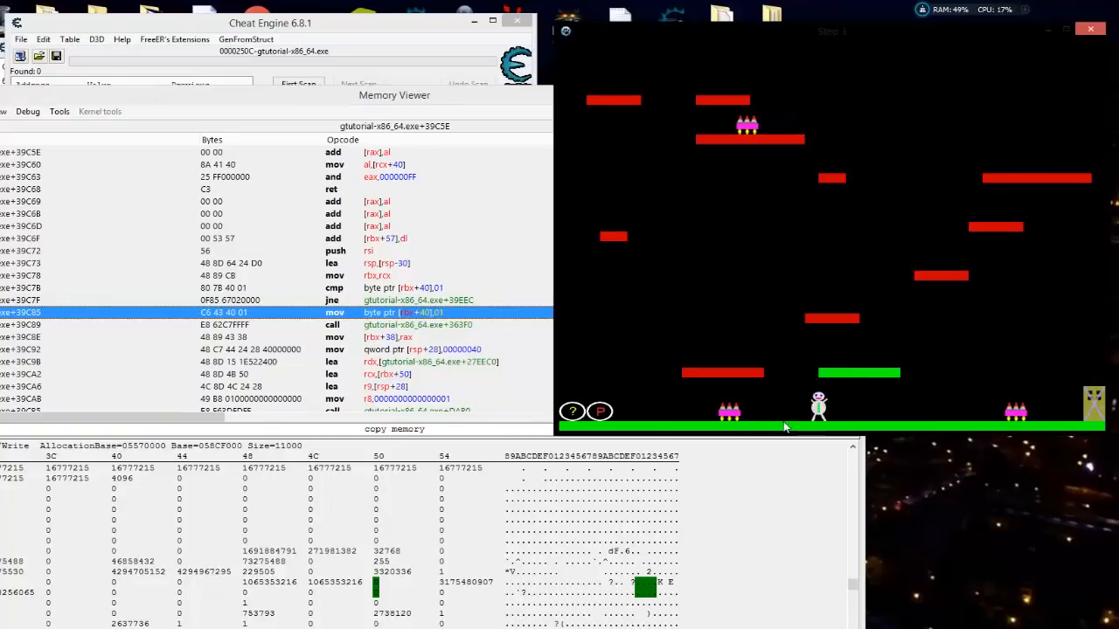
pyautogui.press('Left')
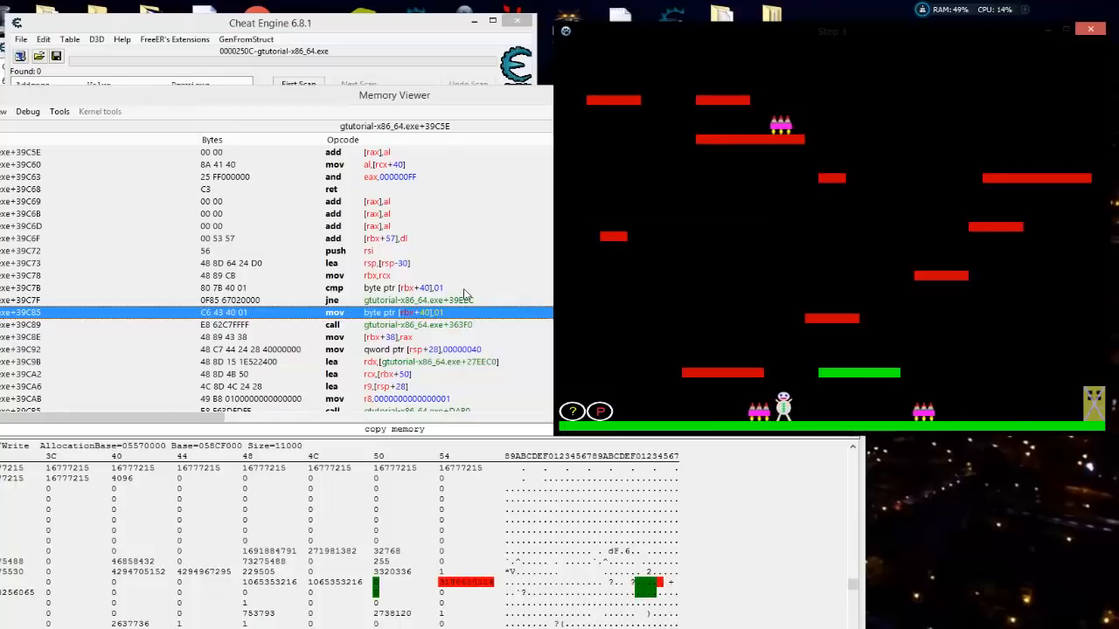
pyautogui.press('Up')
pyautogui.press('Left')
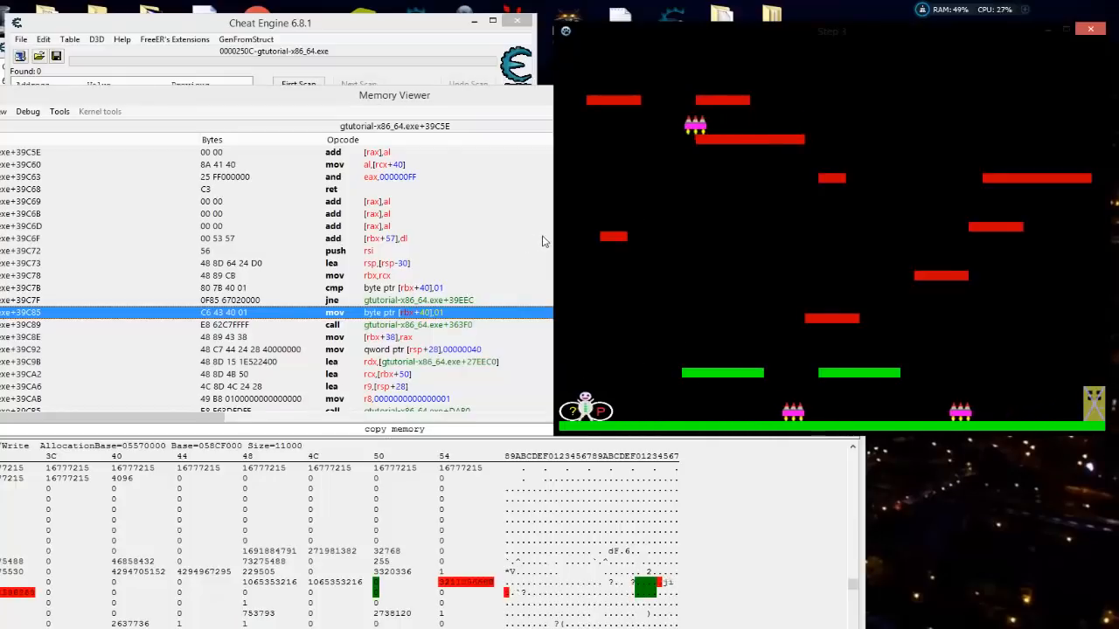
# Restore the instruction at 100039C7B to cmp byte ptr [rbx+40],00
pyautogui.doubleClick(490, 288)
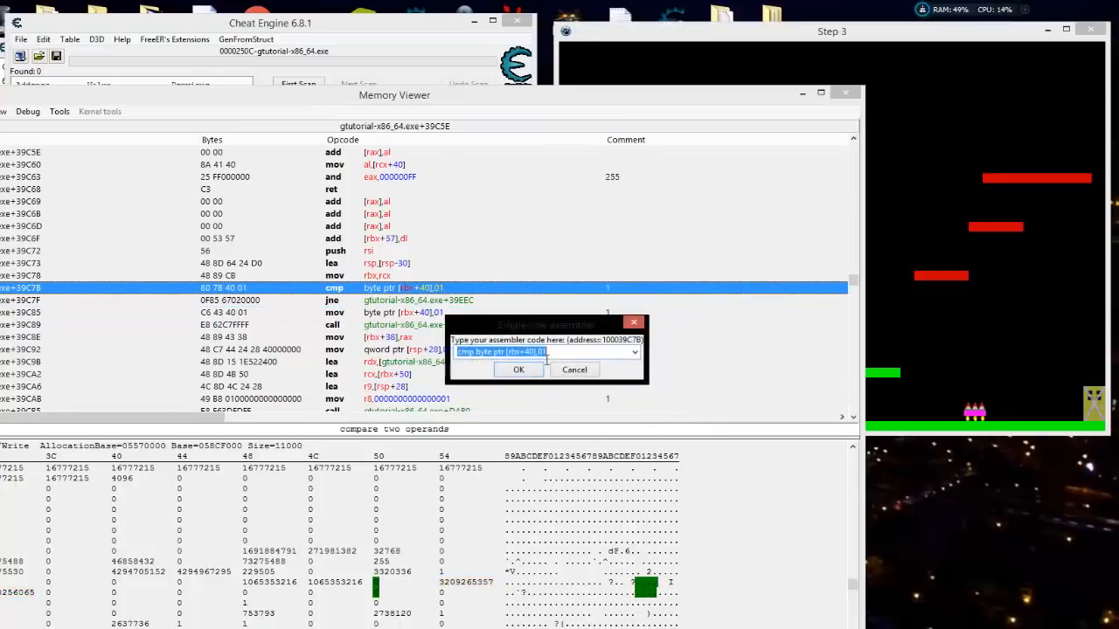
pyautogui.click(557, 353)
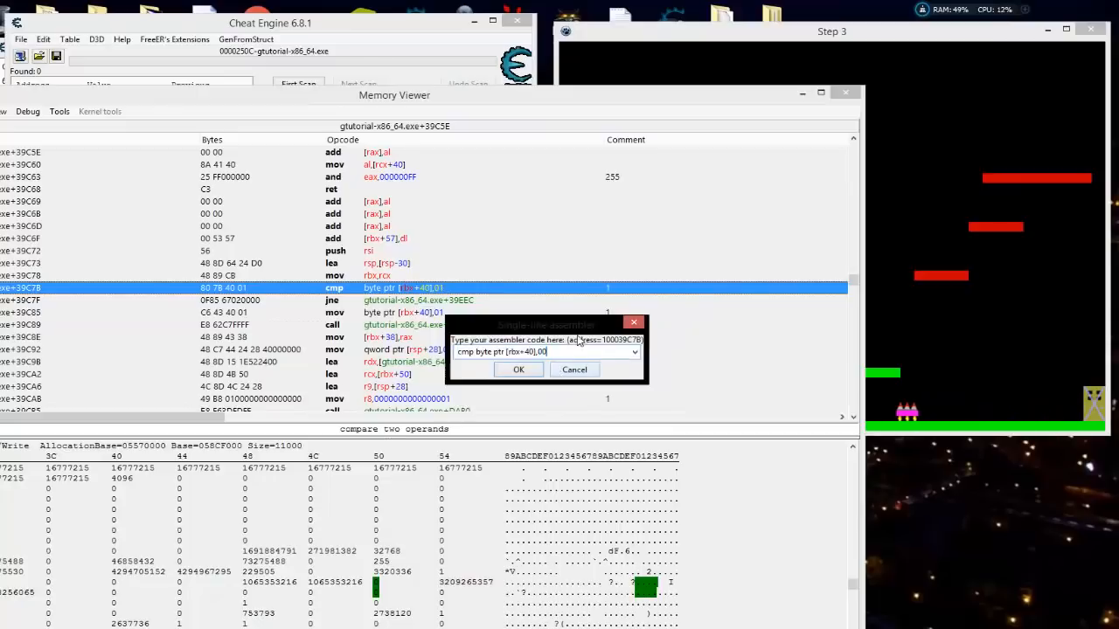
pyautogui.click(519, 371)
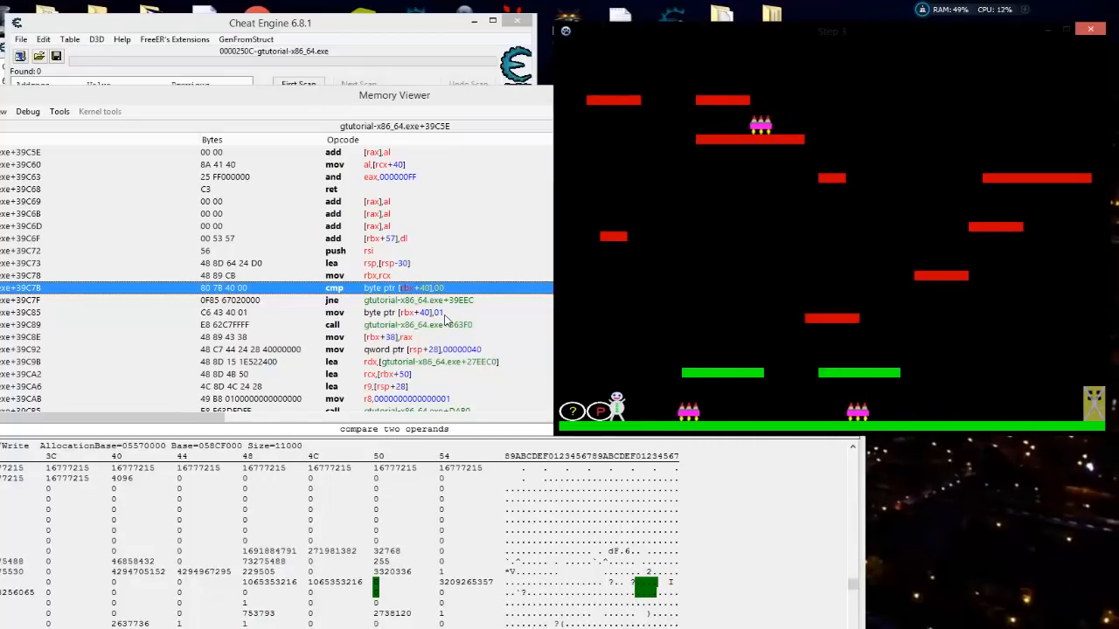
# Generate an AOB Injection auto assemble script for the compare at +39C7B, naming the injection symbol collision1
pyautogui.click(59, 111)
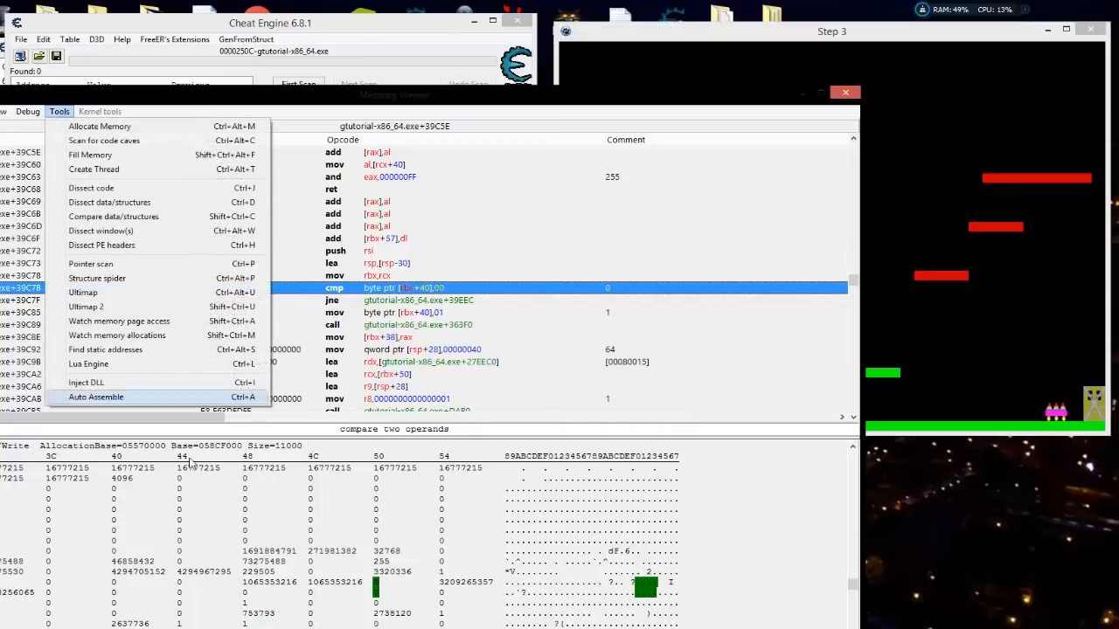
pyautogui.click(96, 396)
pyautogui.click(370, 84)
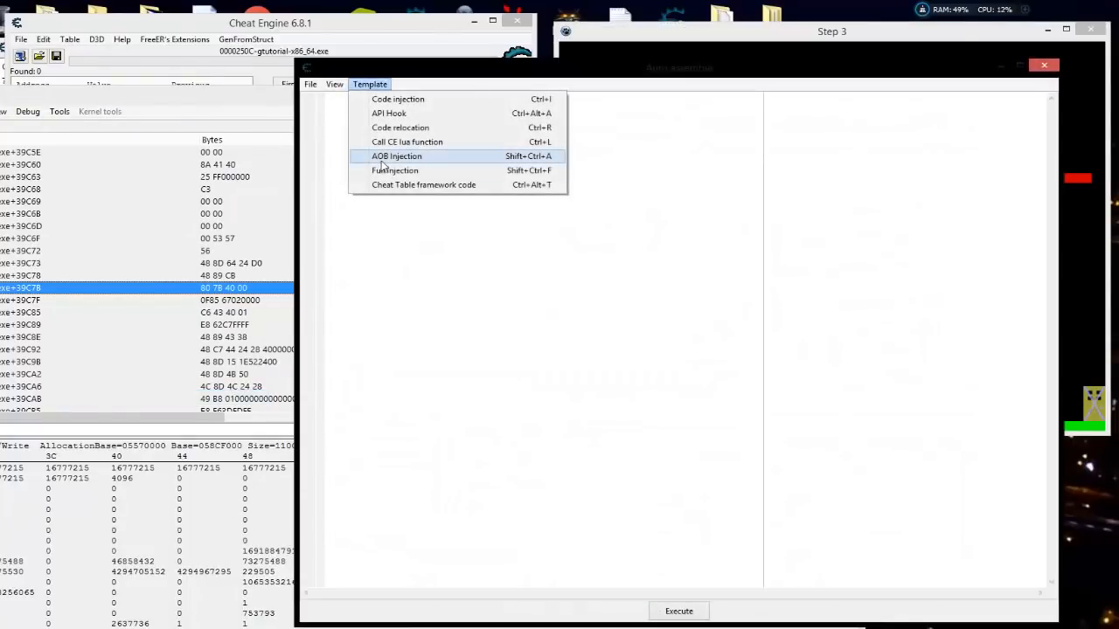
pyautogui.click(411, 155)
pyautogui.click(612, 373)
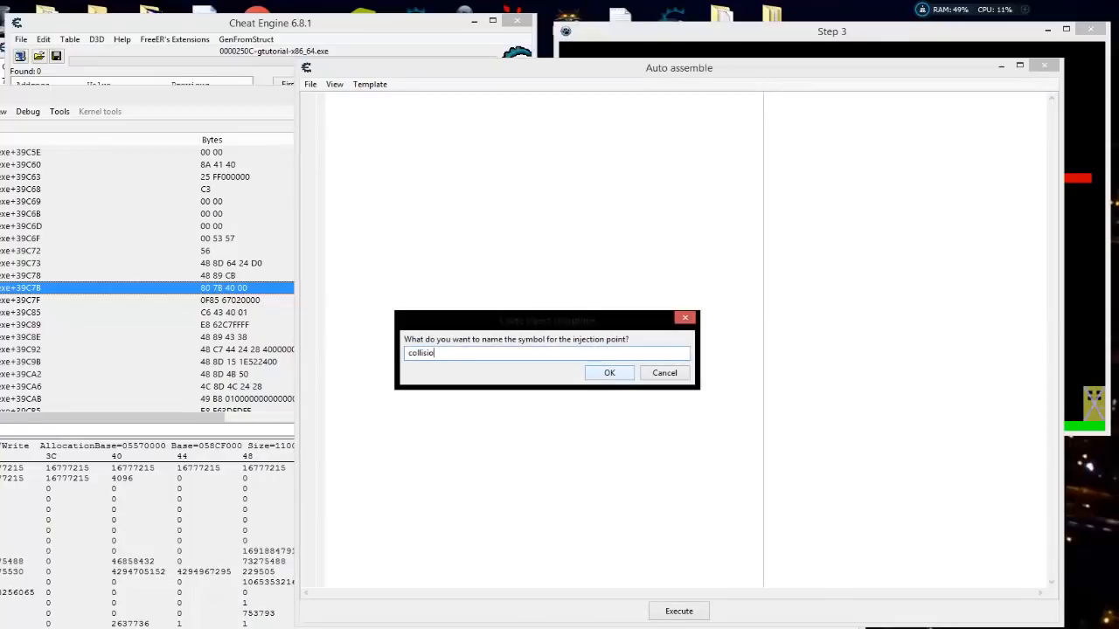
pyautogui.write('collision1')
pyautogui.click(609, 373)
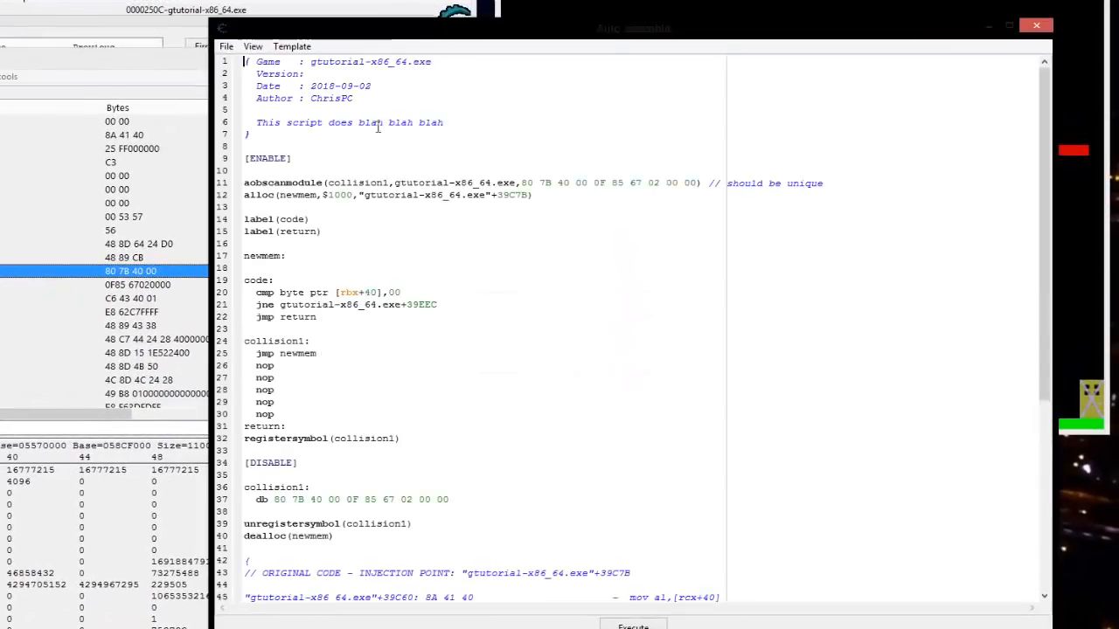
# Remove the header comment from the script and set the newmem allocation size to $100
pyautogui.moveTo(263, 138); pyautogui.dragTo(186, 10)
pyautogui.press('Delete')
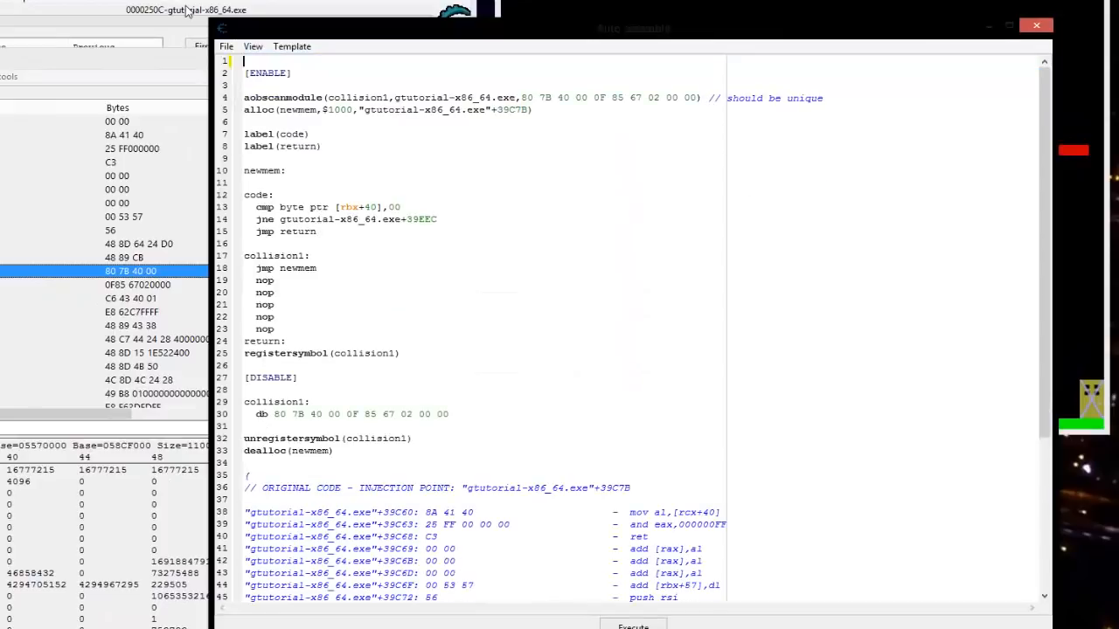
pyautogui.press('BackSpace')
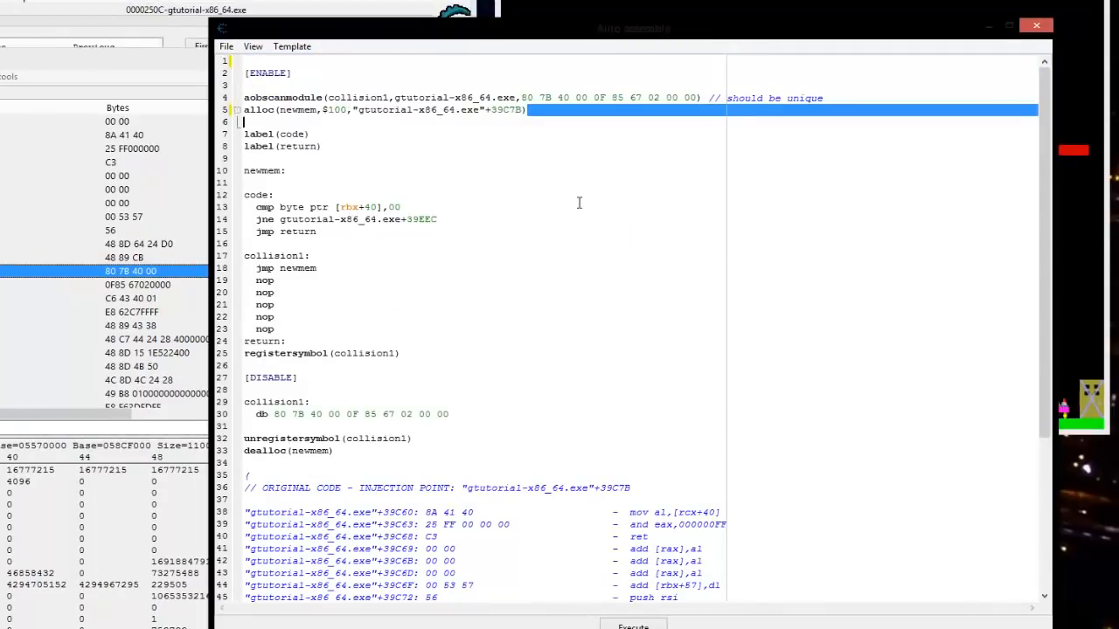
# Change the compare in the script's code section to cmp byte ptr [rbx+40],01
pyautogui.click(393, 196)
pyautogui.moveTo(553, 33); pyautogui.dragTo(514, 25)
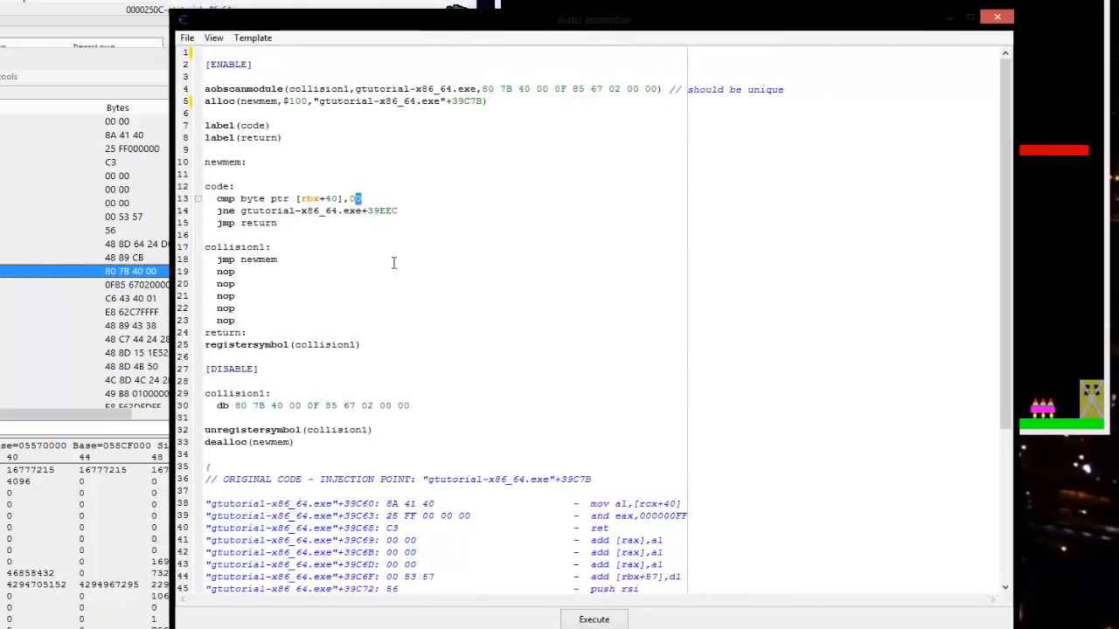
pyautogui.click(185, 39)
pyautogui.click(840, 180)
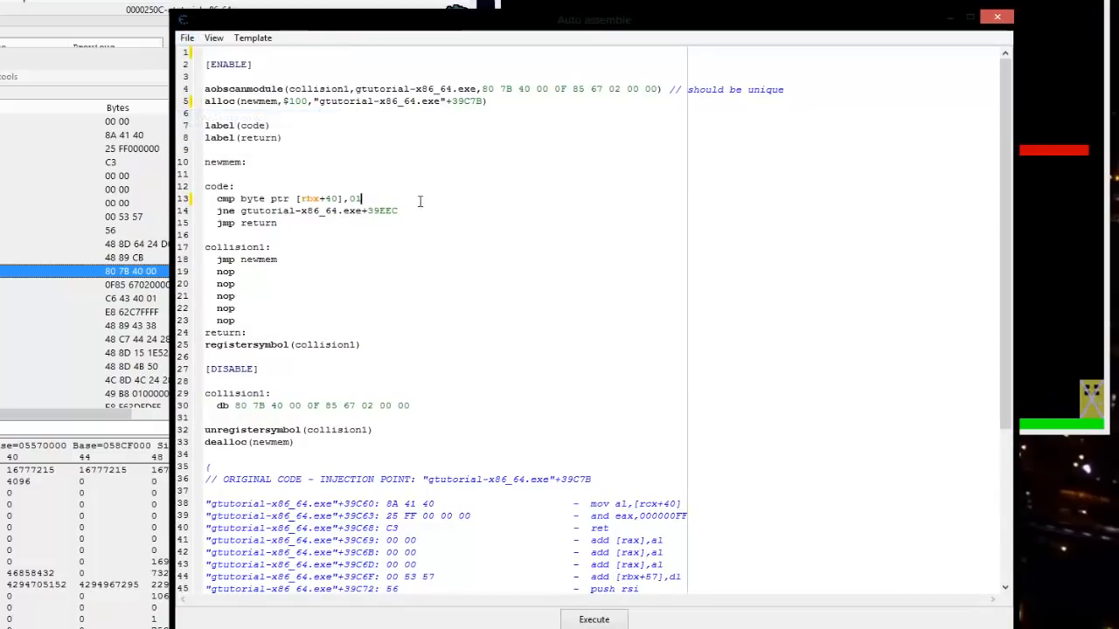
# Close the script editor and the Memory Viewer, and select the new Auto Assemble script in the address list
pyautogui.click(998, 18)
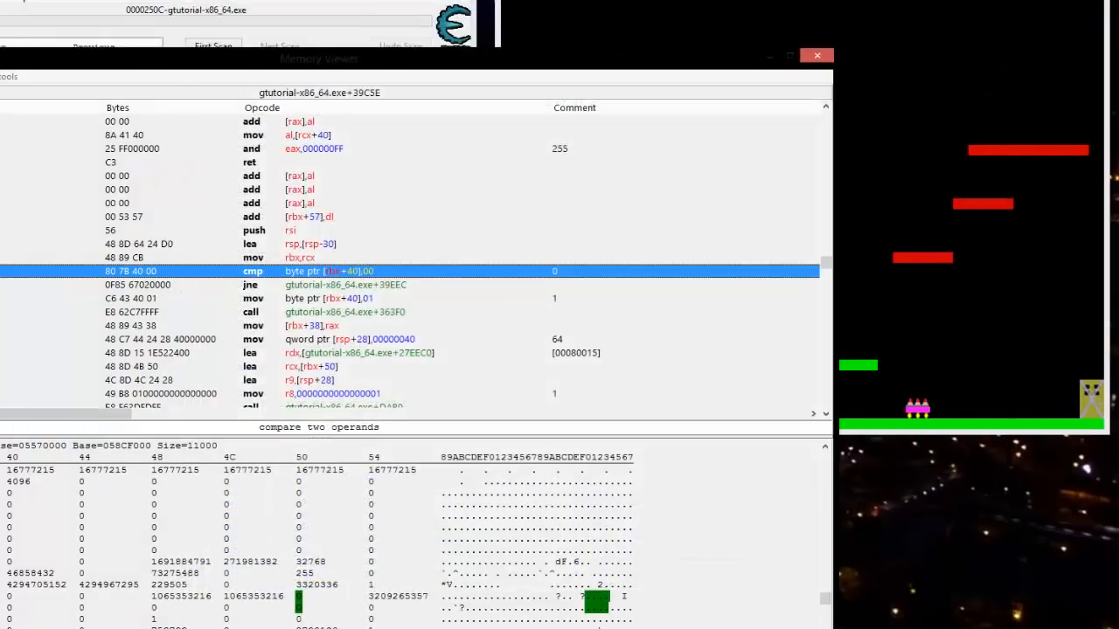
pyautogui.click(246, 18)
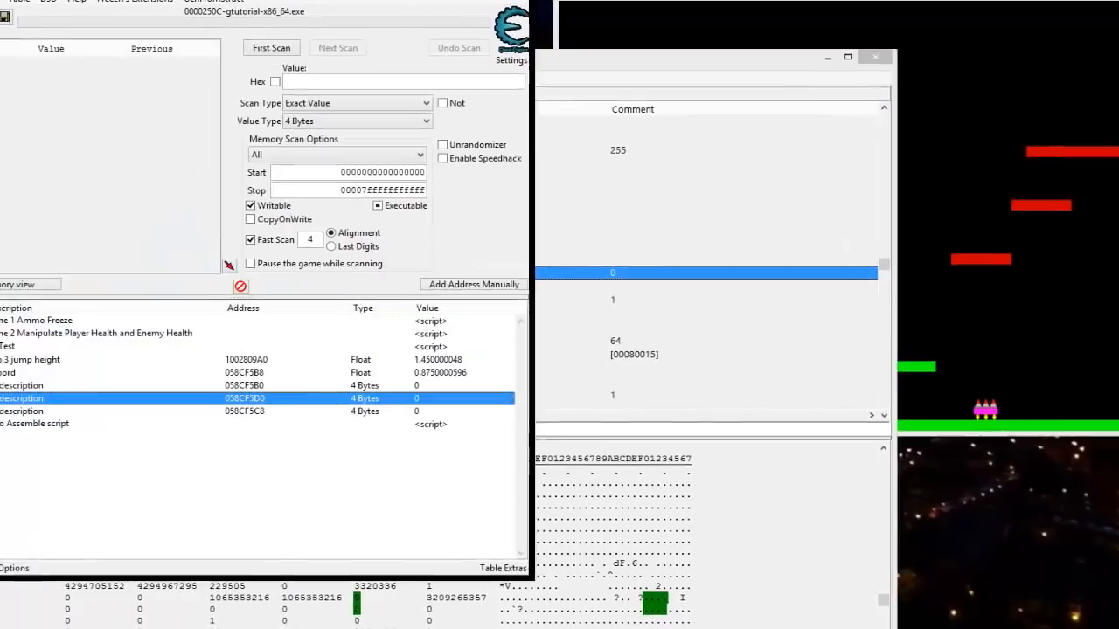
pyautogui.click(88, 427)
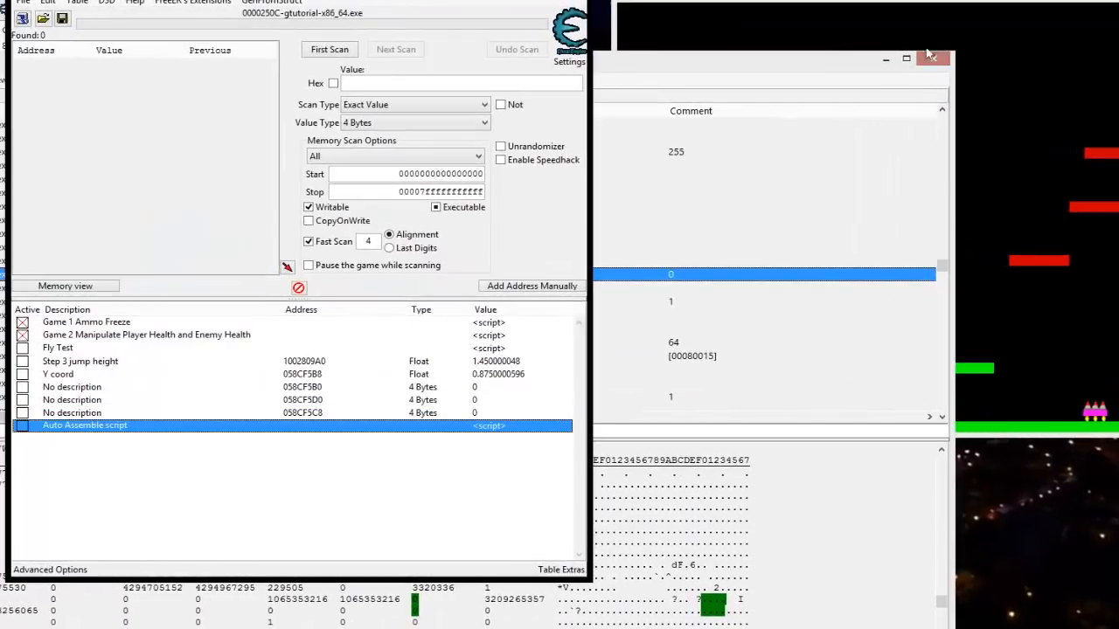
pyautogui.click(891, 68)
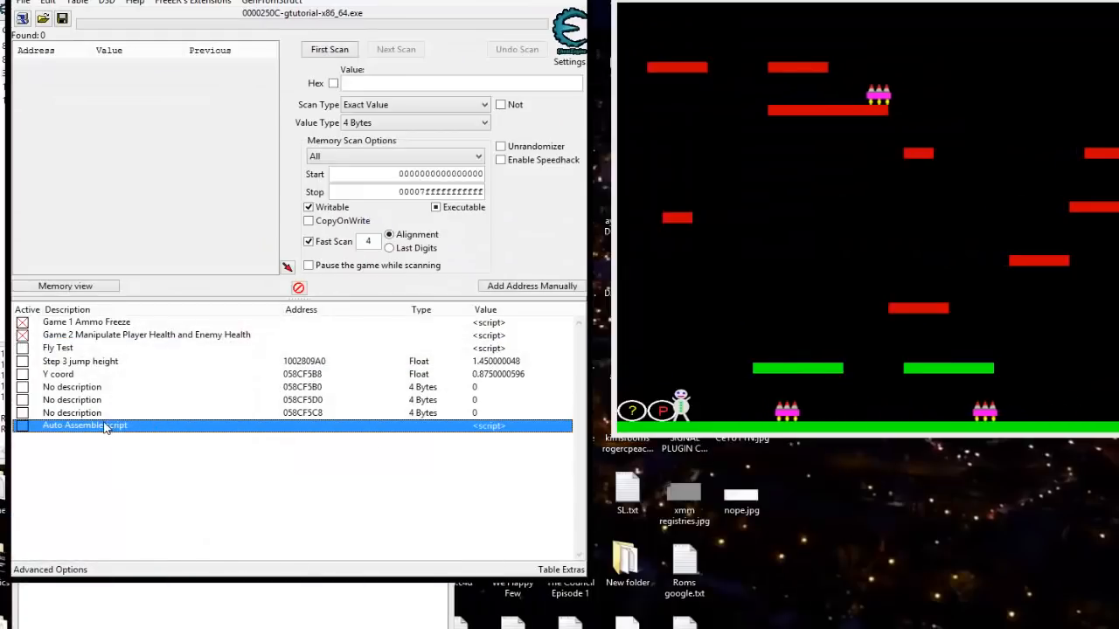
# Change the description of the new Auto Assemble script to "Collision test"
pyautogui.doubleClick(105, 427)
pyautogui.write('Co')
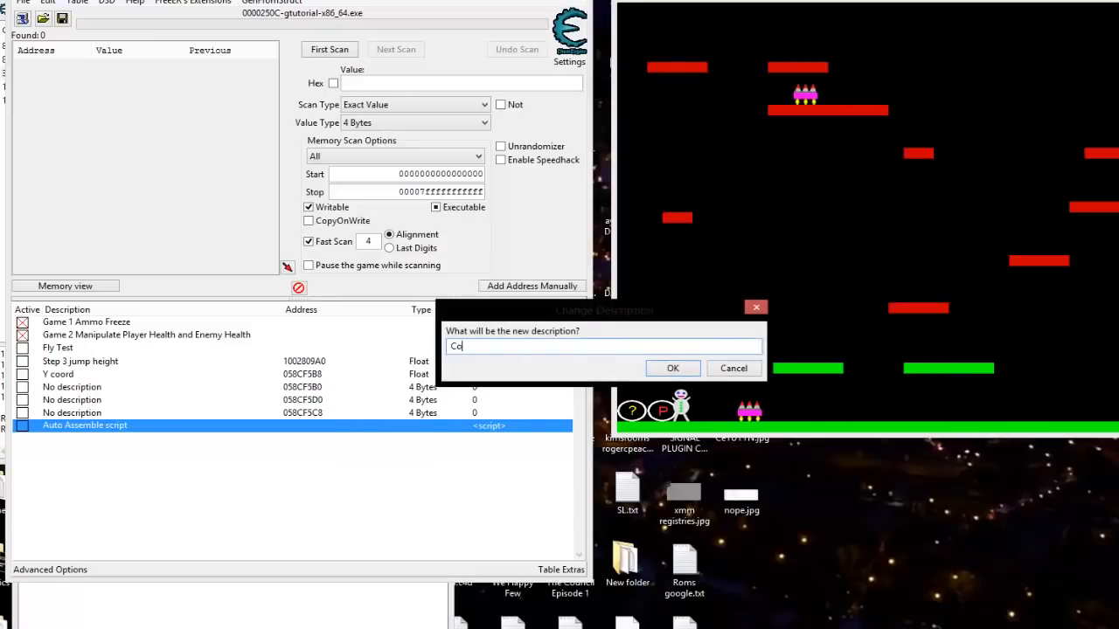
pyautogui.write('llision test')
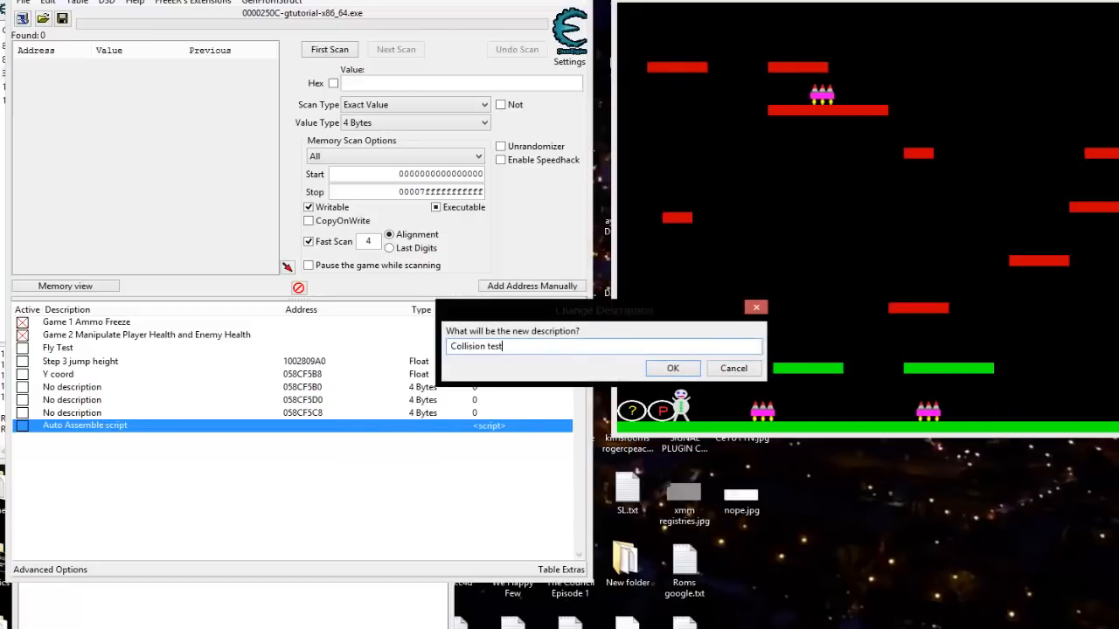
pyautogui.click(671, 368)
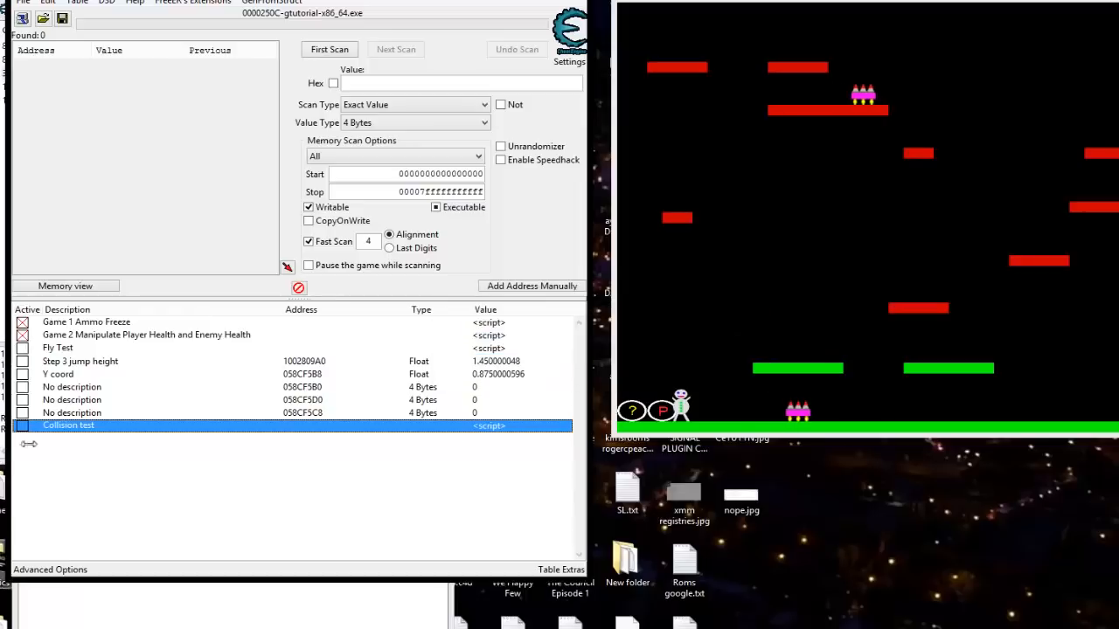
# Move the Collision test script directly below Fly Test in the address list and activate both scripts
pyautogui.moveTo(35, 428); pyautogui.dragTo(44, 357)
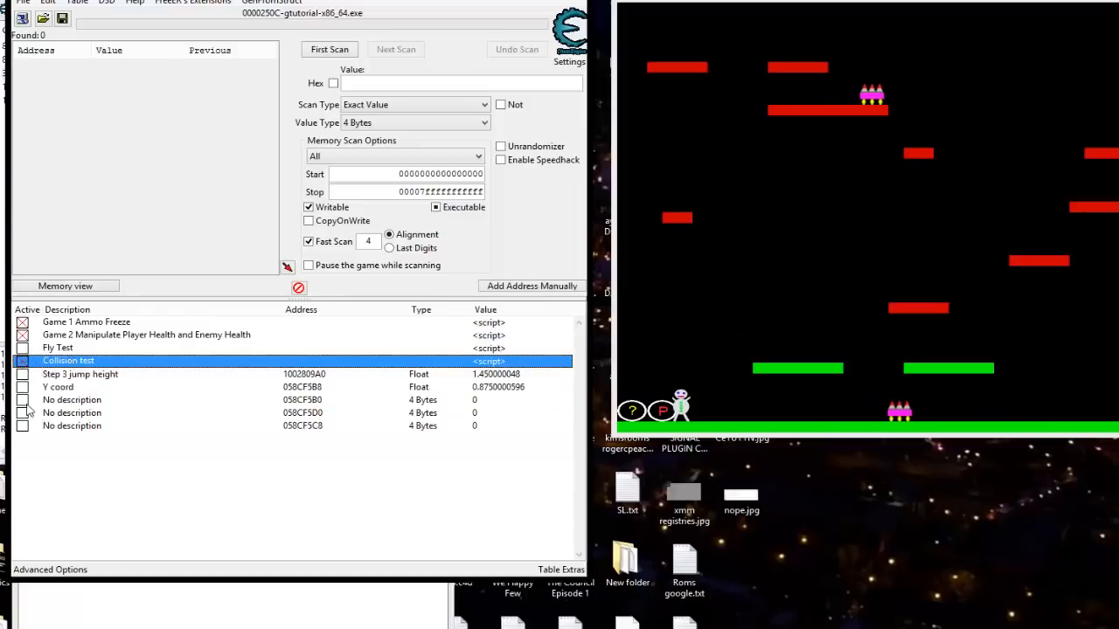
pyautogui.click(23, 349)
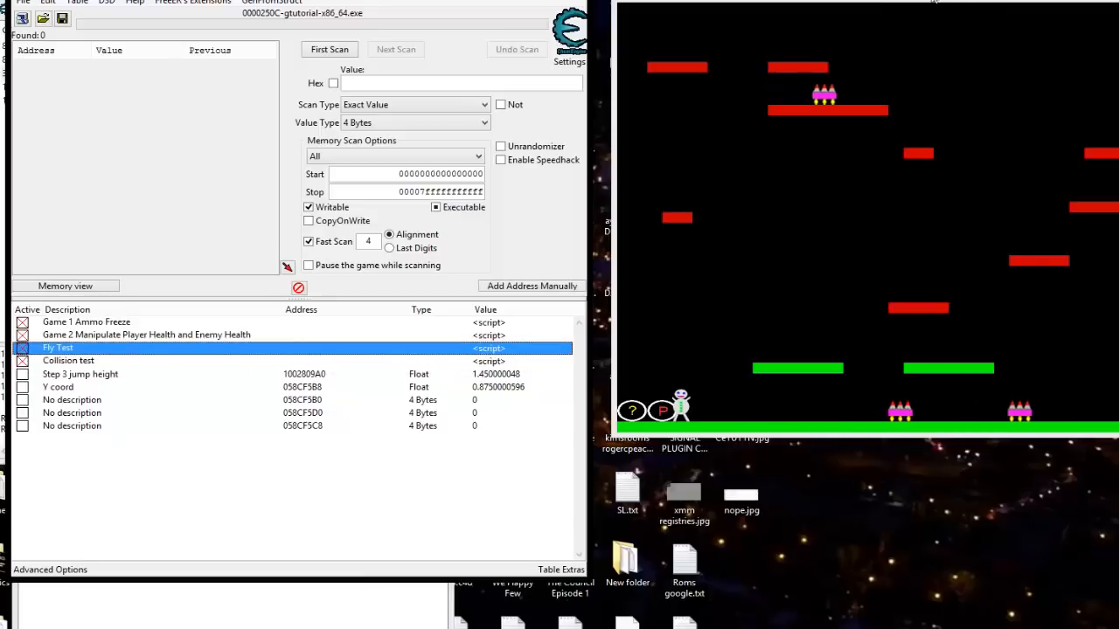
# In the Step 3 game, fly the player up and touch the red platforms on the level's upper left side
pyautogui.click(862, 136)
pyautogui.press('d')
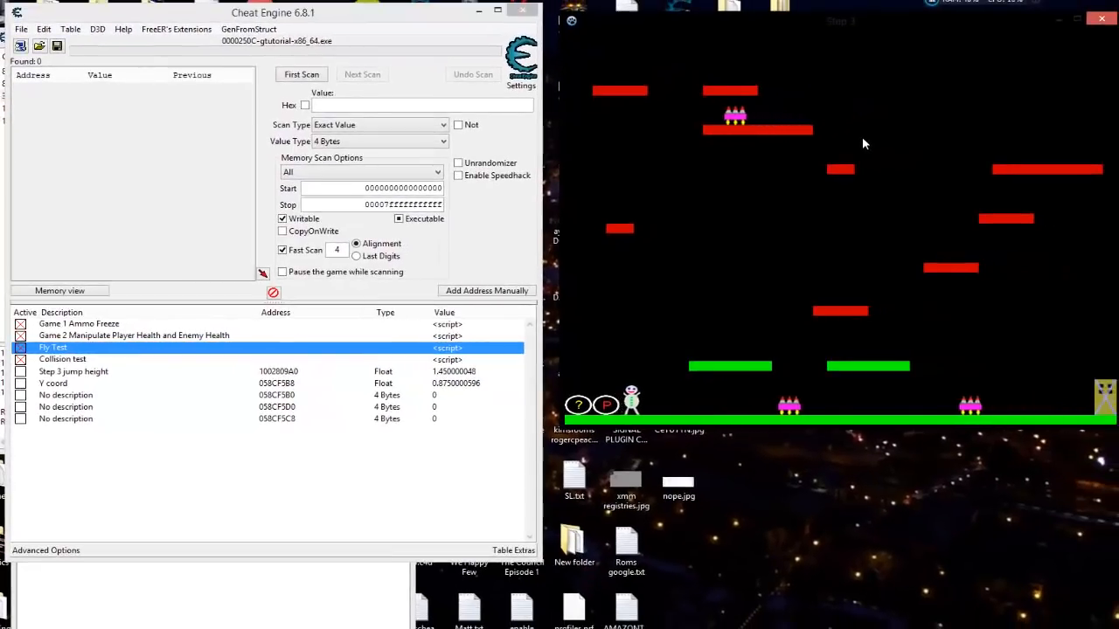
pyautogui.press('w')
pyautogui.press('a')
pyautogui.press('w')
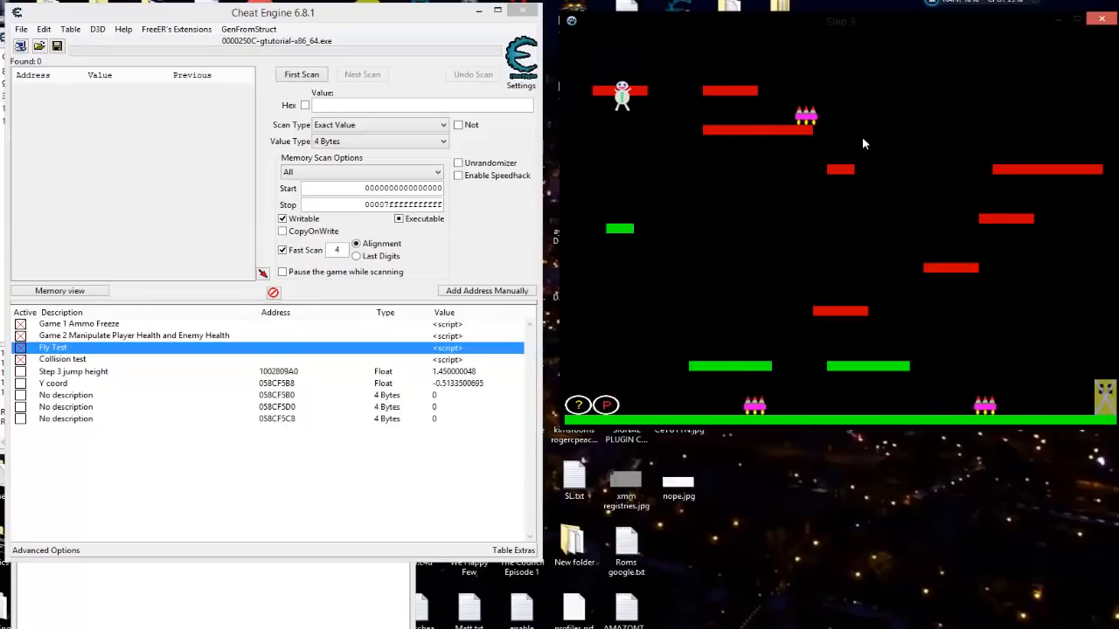
pyautogui.press('d')
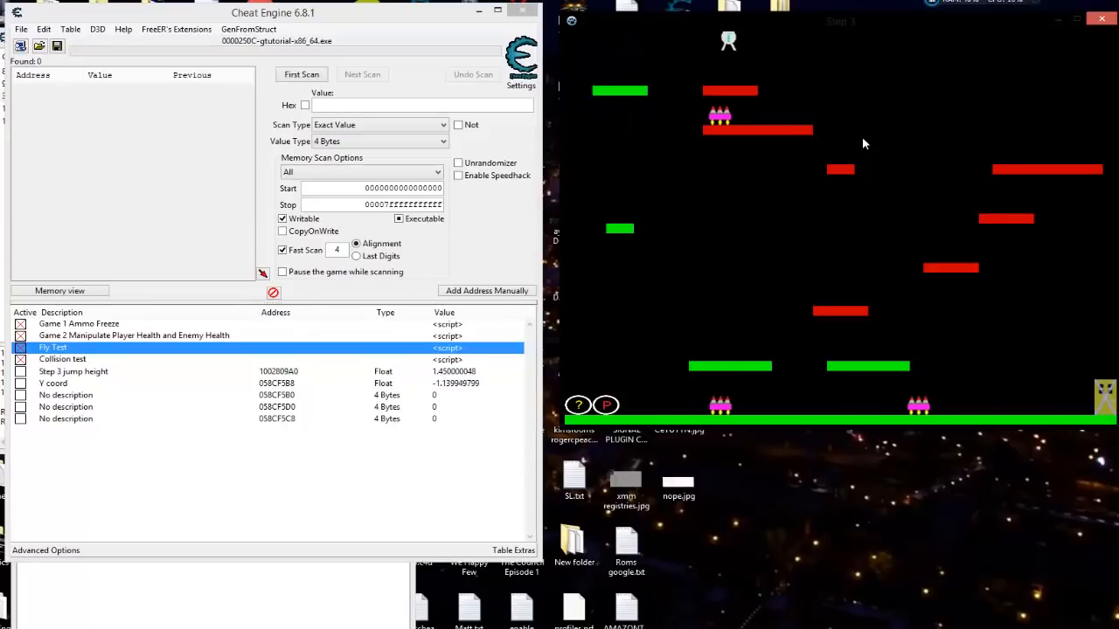
pyautogui.press('d')
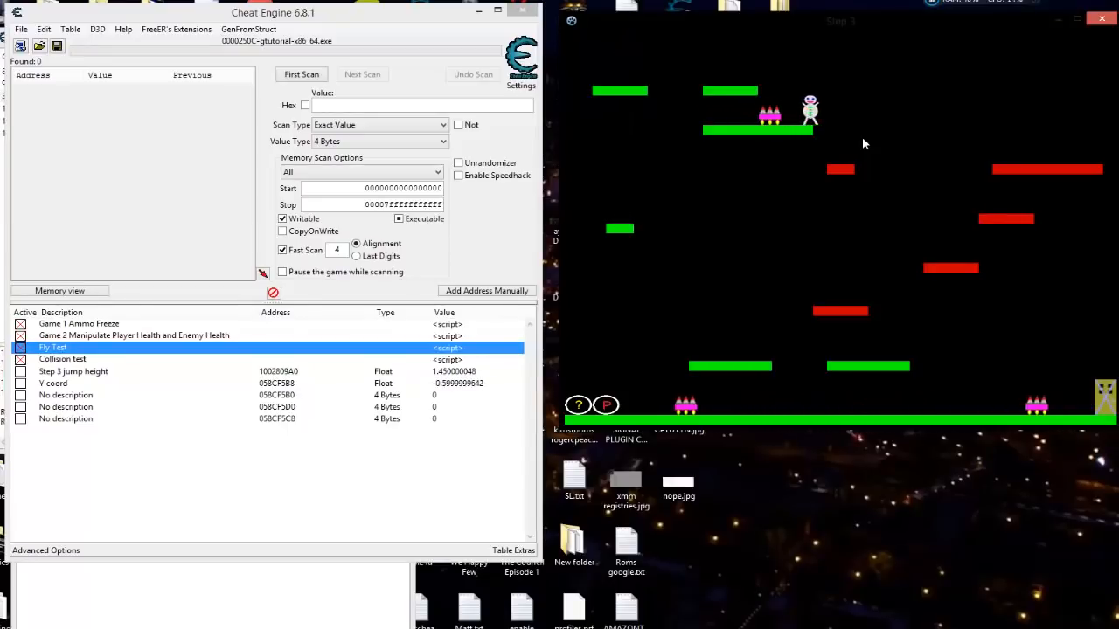
# Touch the remaining red platforms on the level's right side, finish Step 3 through the door, and dismiss the completion messages
pyautogui.press('d')
pyautogui.press('w')
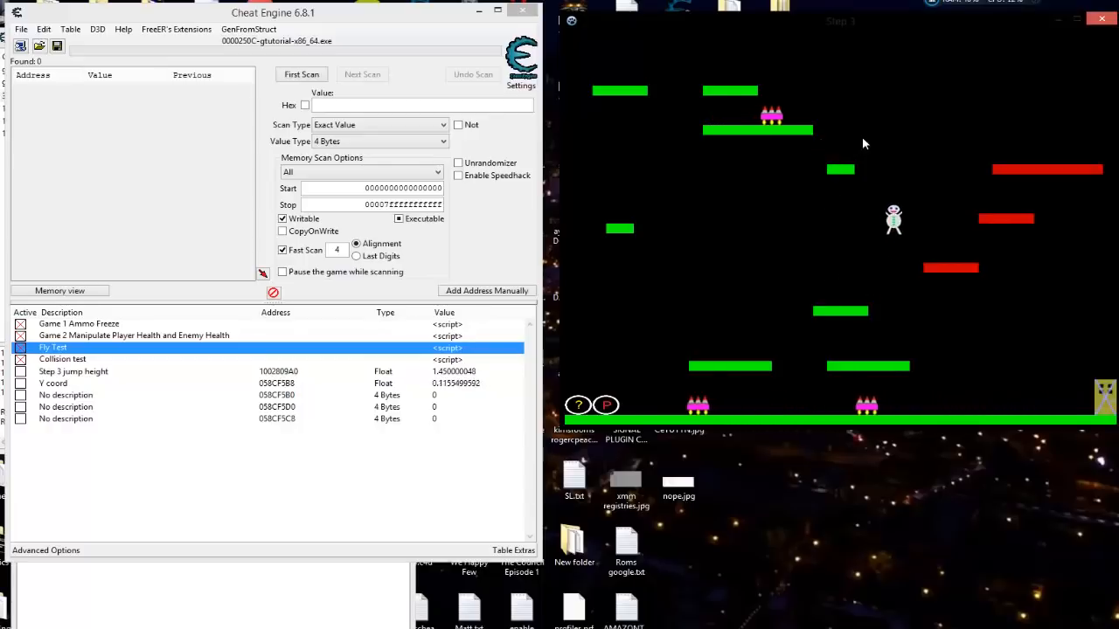
pyautogui.press('w')
pyautogui.press('d')
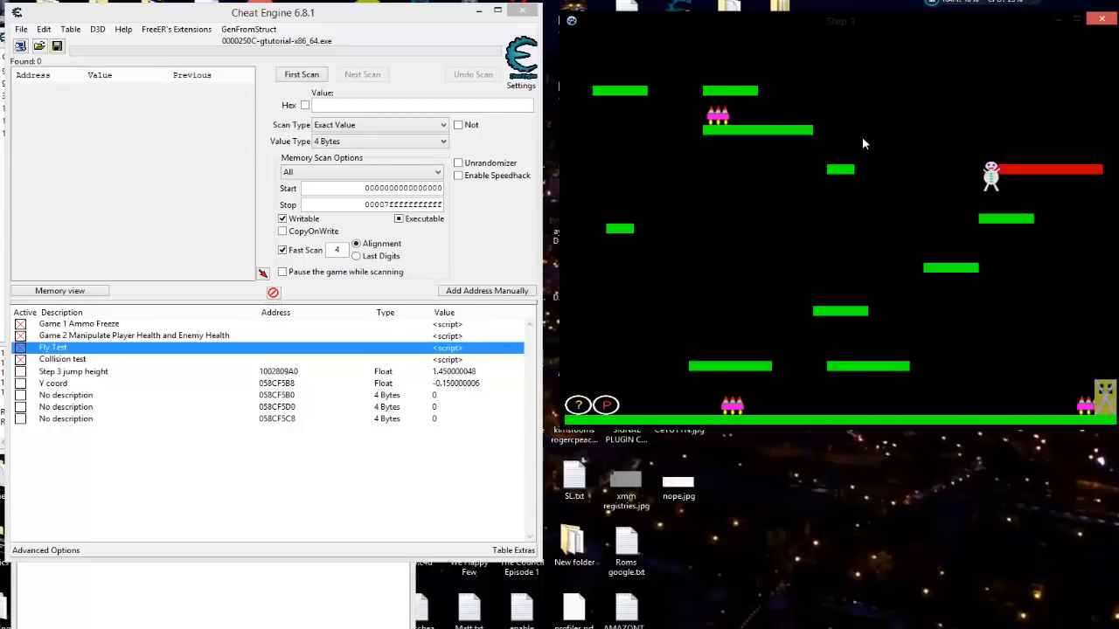
pyautogui.press('a')
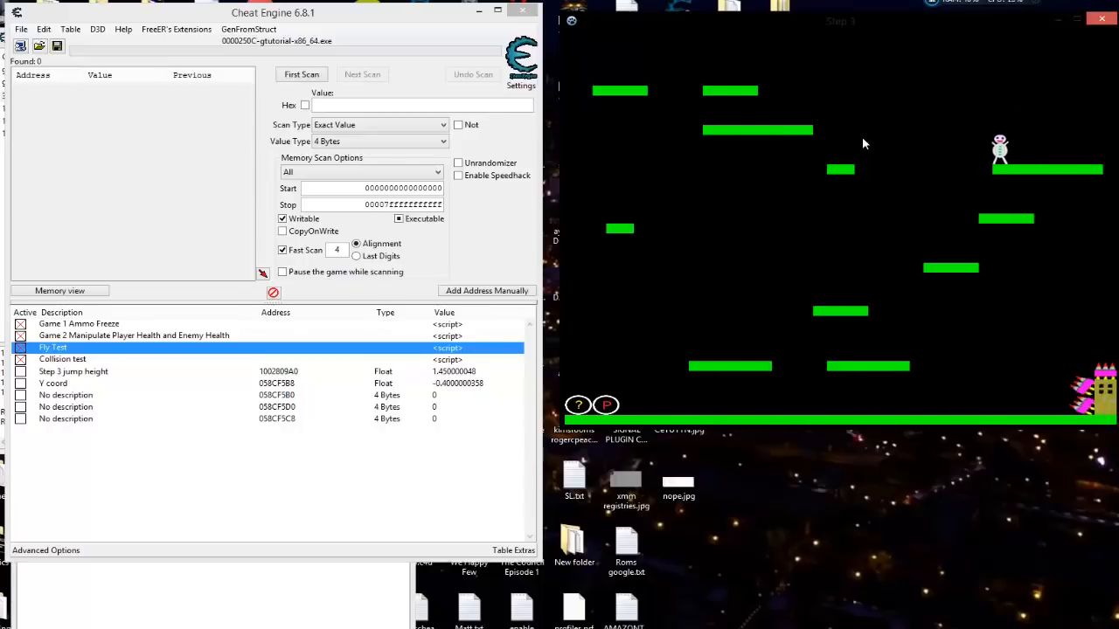
pyautogui.press('d')
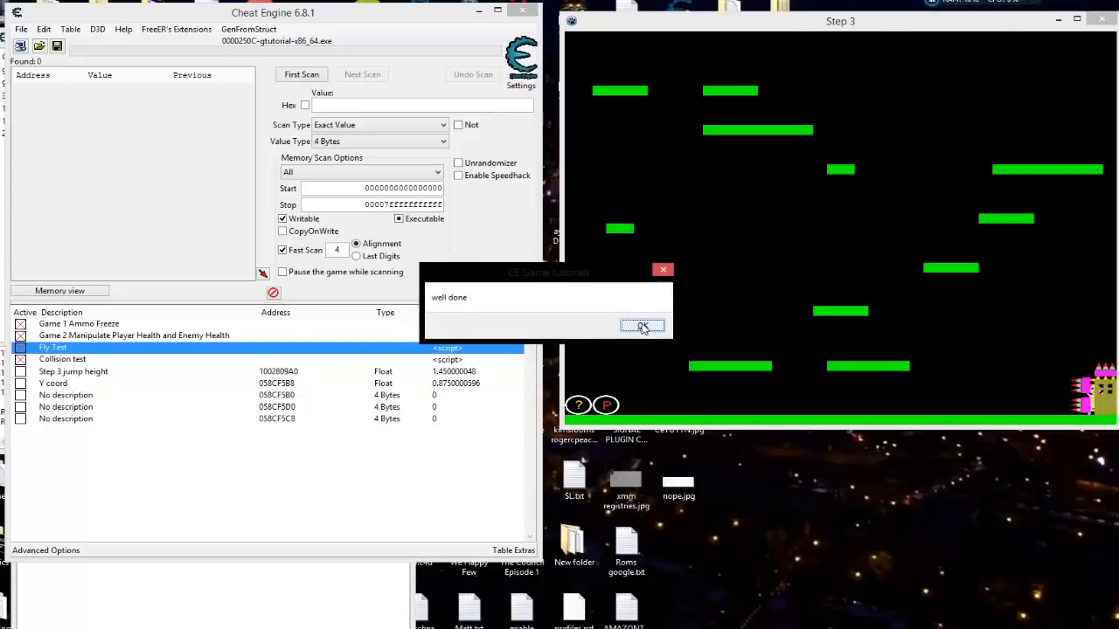
pyautogui.click(643, 327)
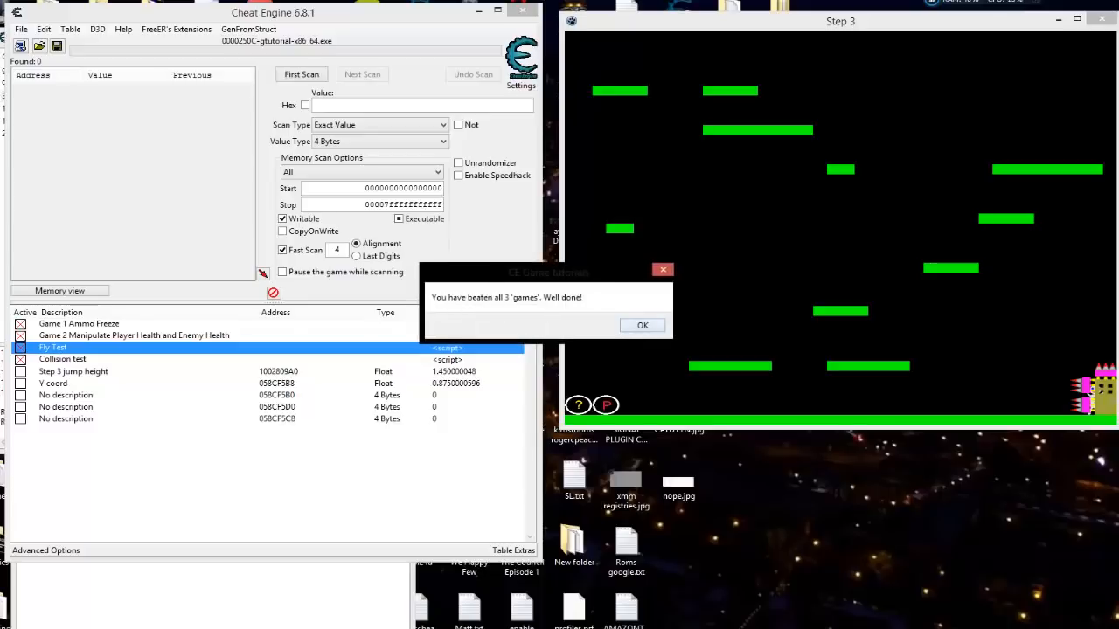
pyautogui.click(642, 327)
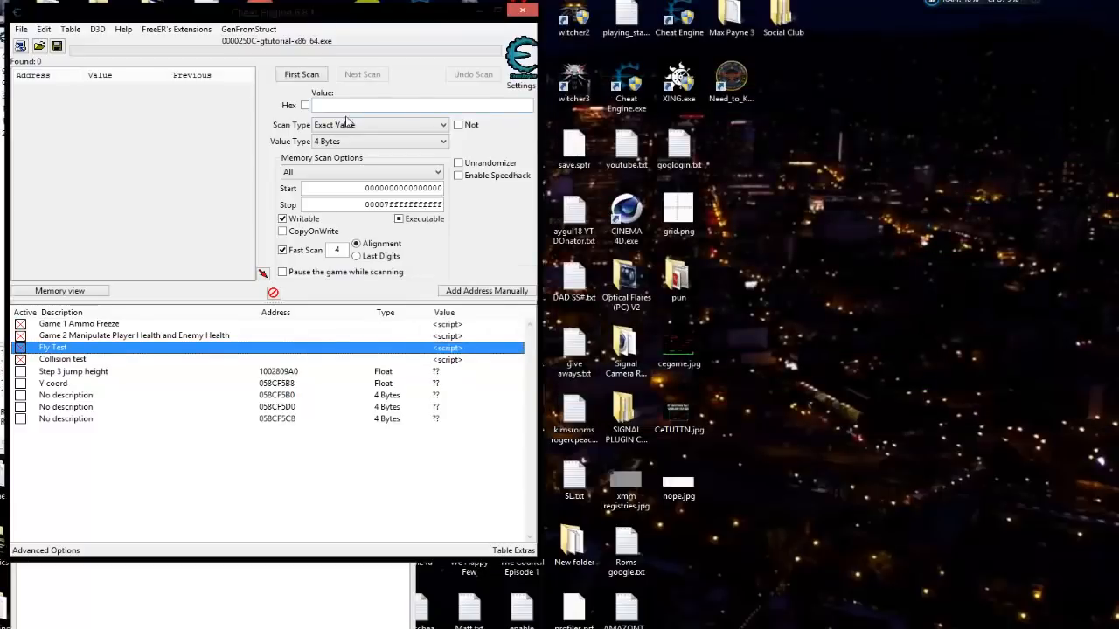
# Launch the Cheat Engine Tutorial Games again and place the Step 1 window beside the main window
pyautogui.click(124, 29)
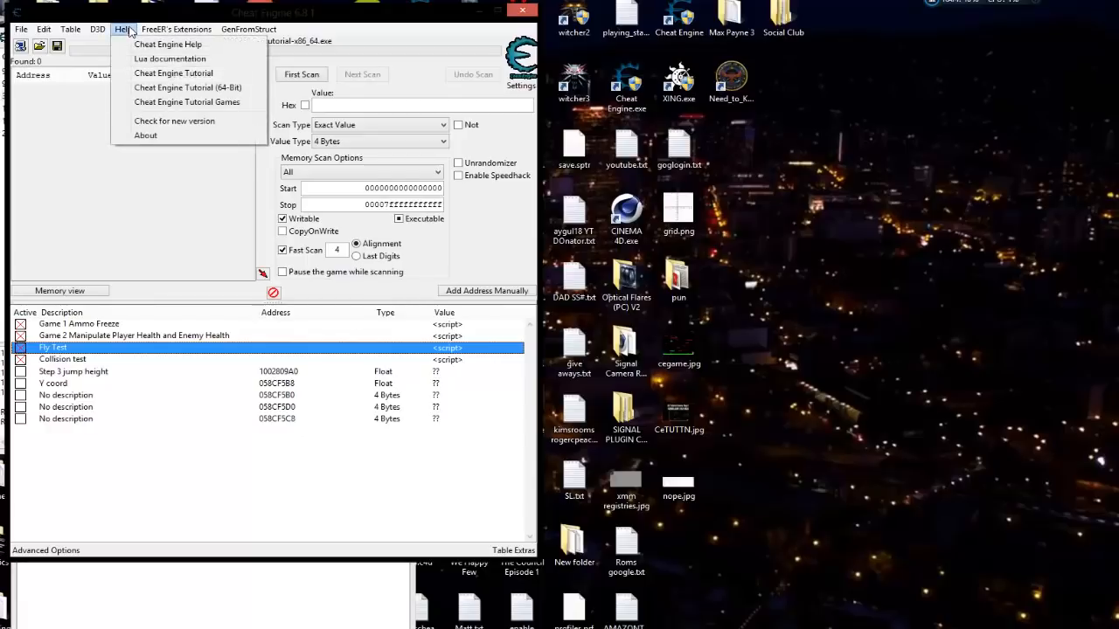
pyautogui.click(187, 101)
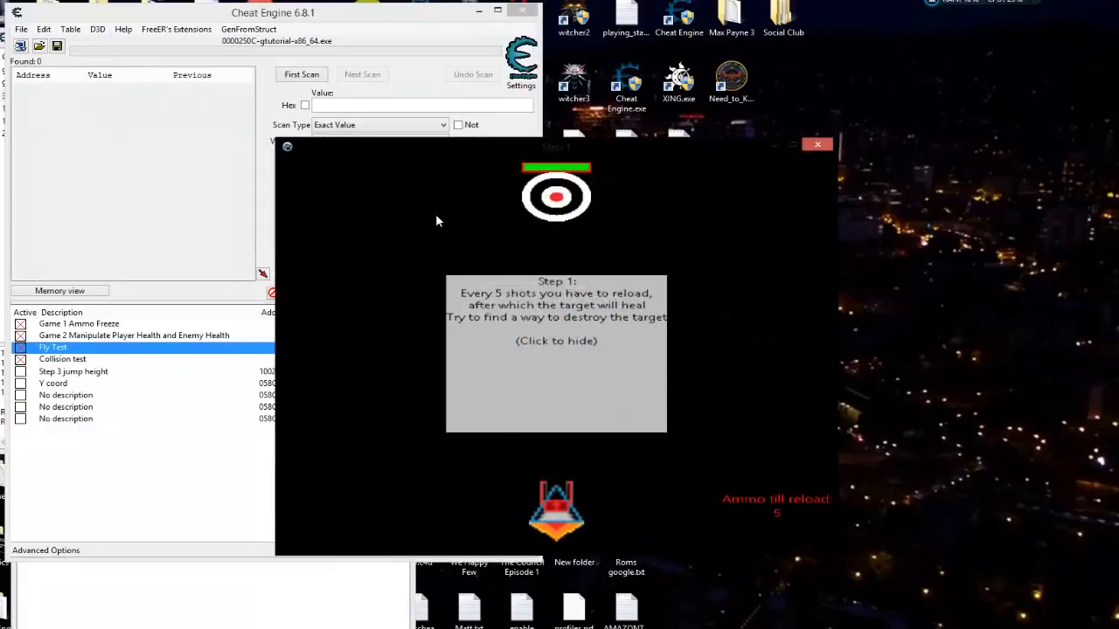
pyautogui.moveTo(462, 145); pyautogui.dragTo(734, 29)
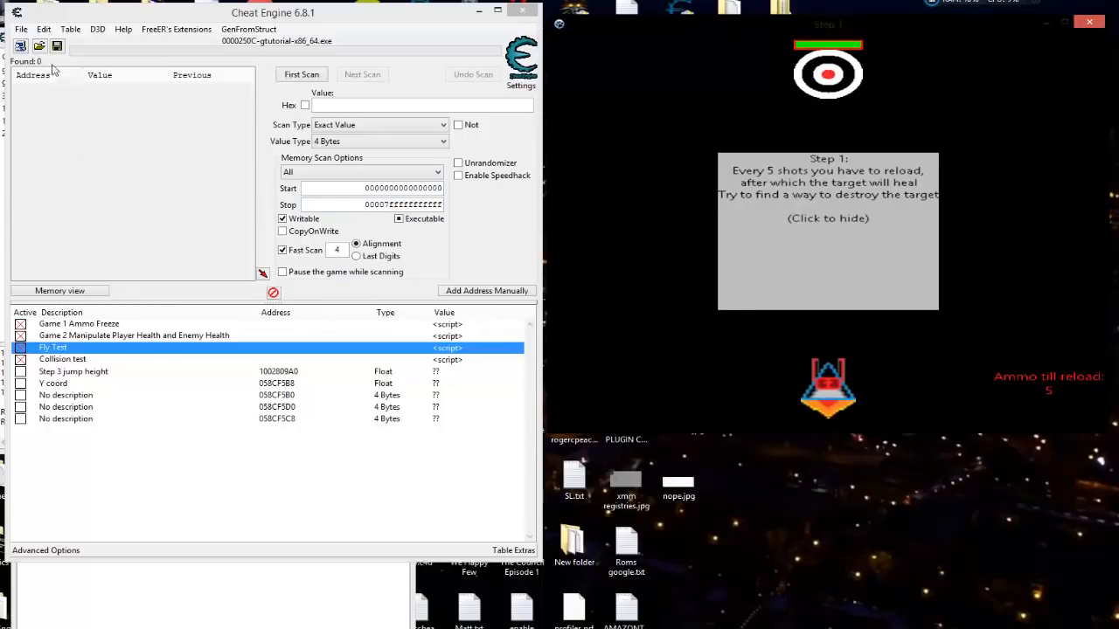
# Attach to the new gtutorial-x86_64.exe process, keeping the current address list
pyautogui.click(20, 46)
pyautogui.click(232, 323)
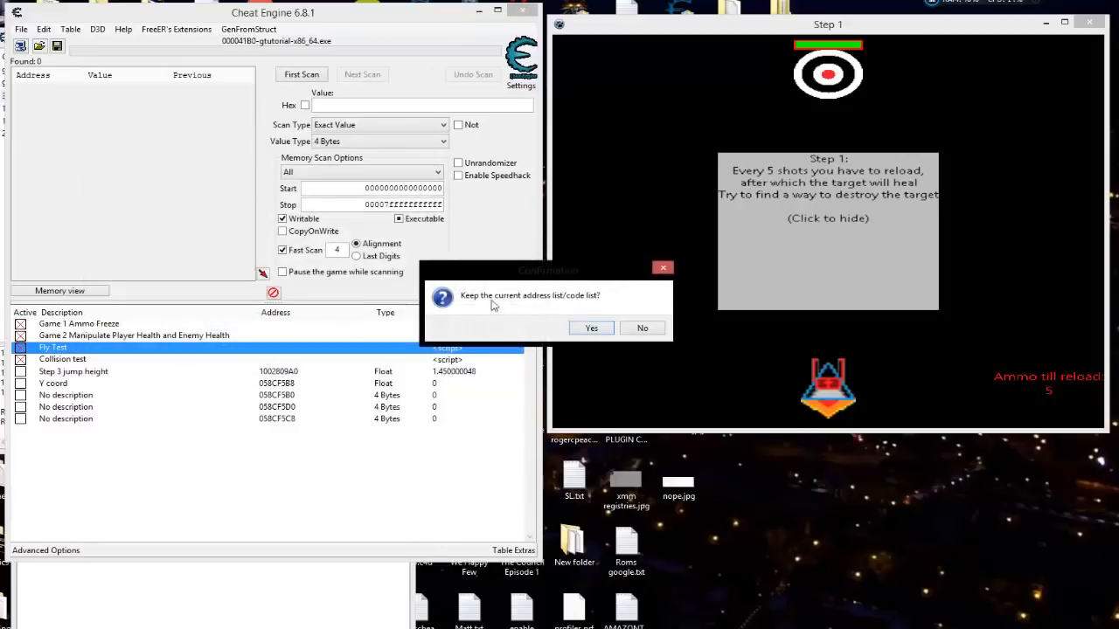
pyautogui.click(586, 334)
pyautogui.click(581, 336)
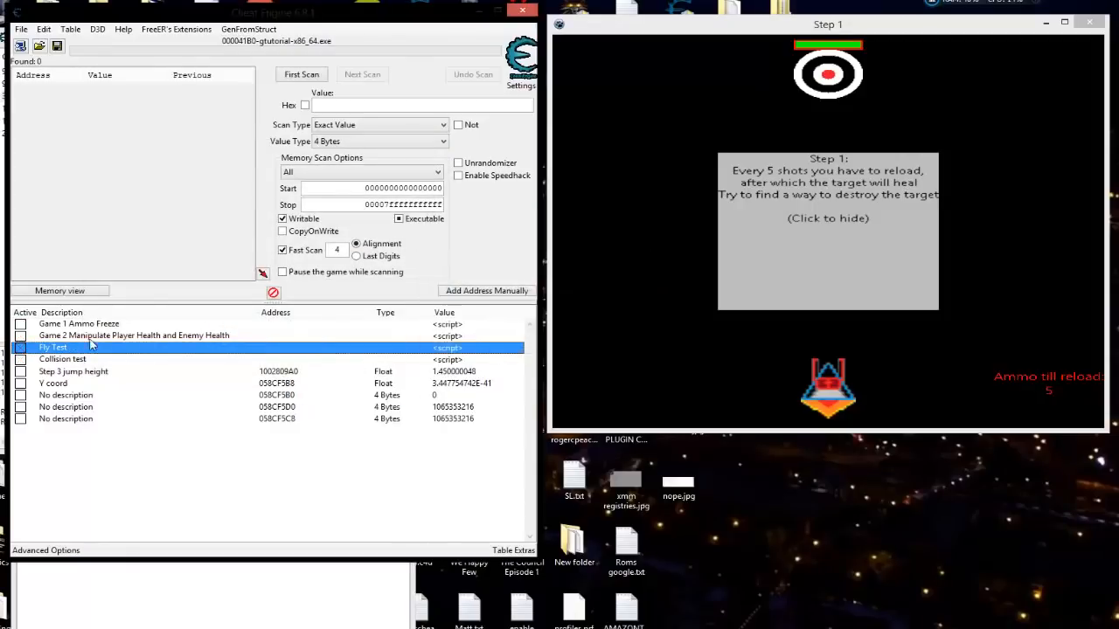
# Activate the Game 1 Ammo Freeze, Game 2 Manipulate Player Health and Enemy Health, Fly Test and Collision test scripts
pyautogui.click(20, 324)
pyautogui.click(21, 336)
pyautogui.click(21, 348)
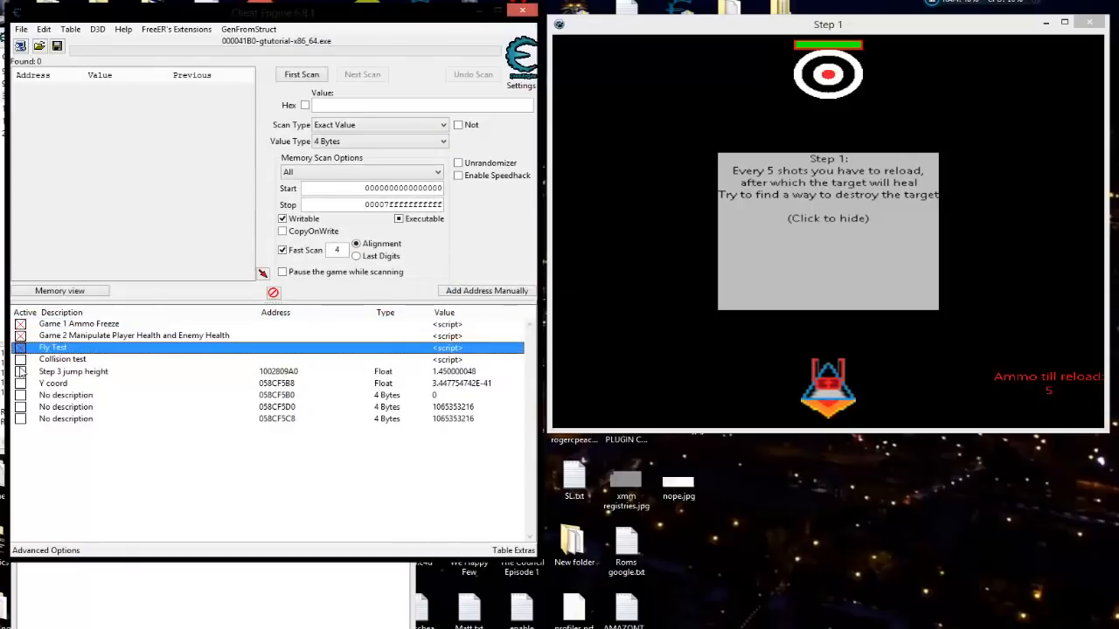
pyautogui.click(301, 359)
# Hide the Step 1 instructions and fire repeatedly at the target to test the game with all four scripts active
pyautogui.click(752, 261)
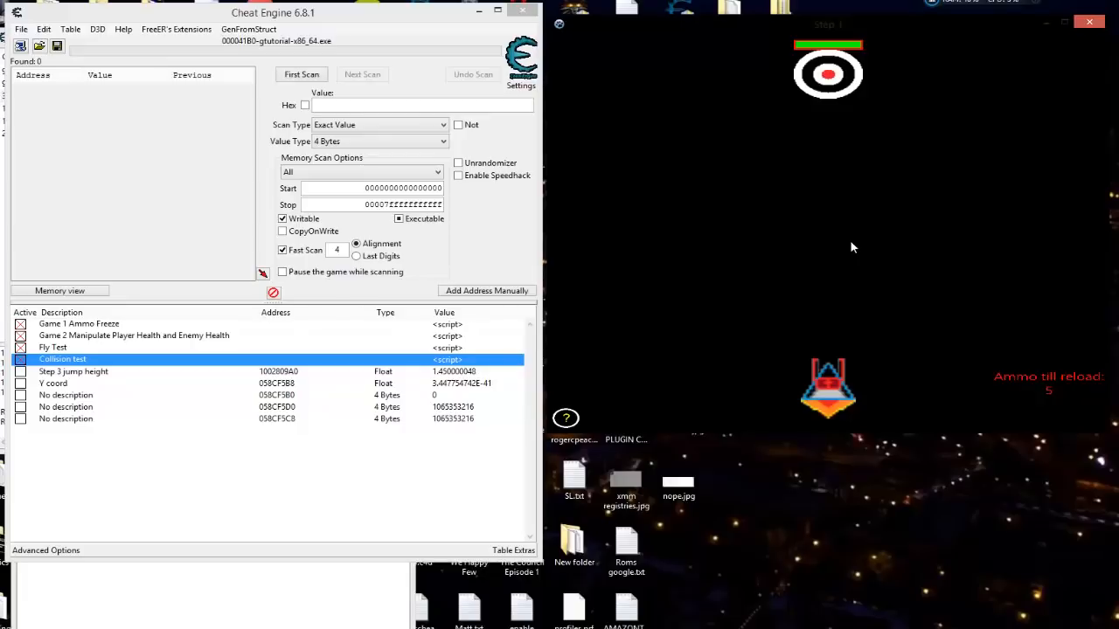
pyautogui.press('space')
pyautogui.press('space')
pyautogui.press('space')
pyautogui.press('space')
pyautogui.press('space')
pyautogui.press('space')
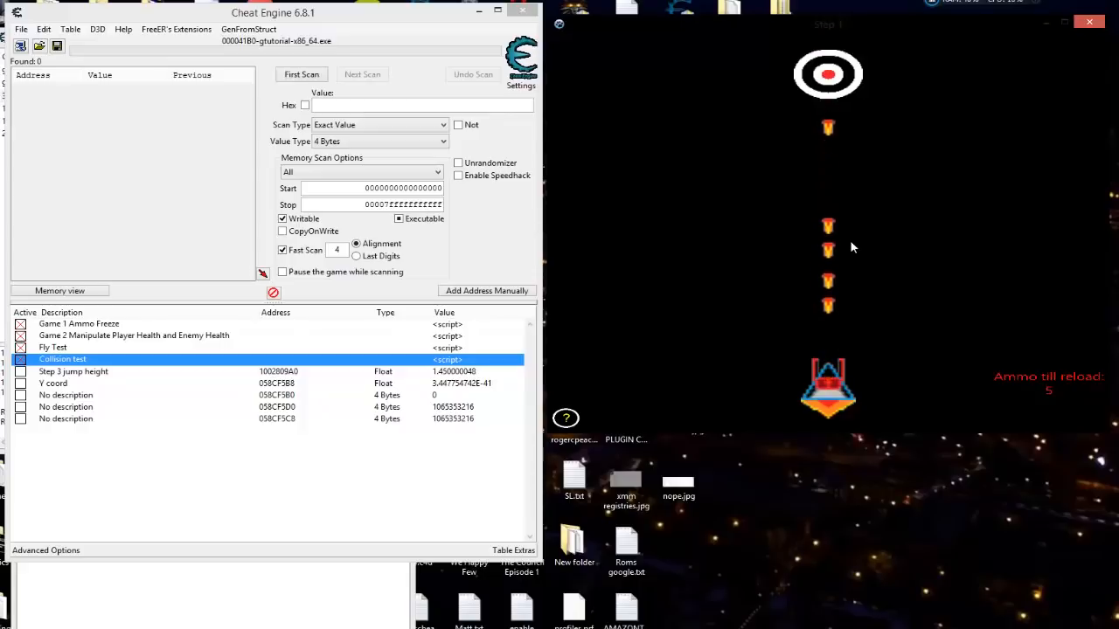
pyautogui.press('space')
pyautogui.press('space')
pyautogui.press('space')
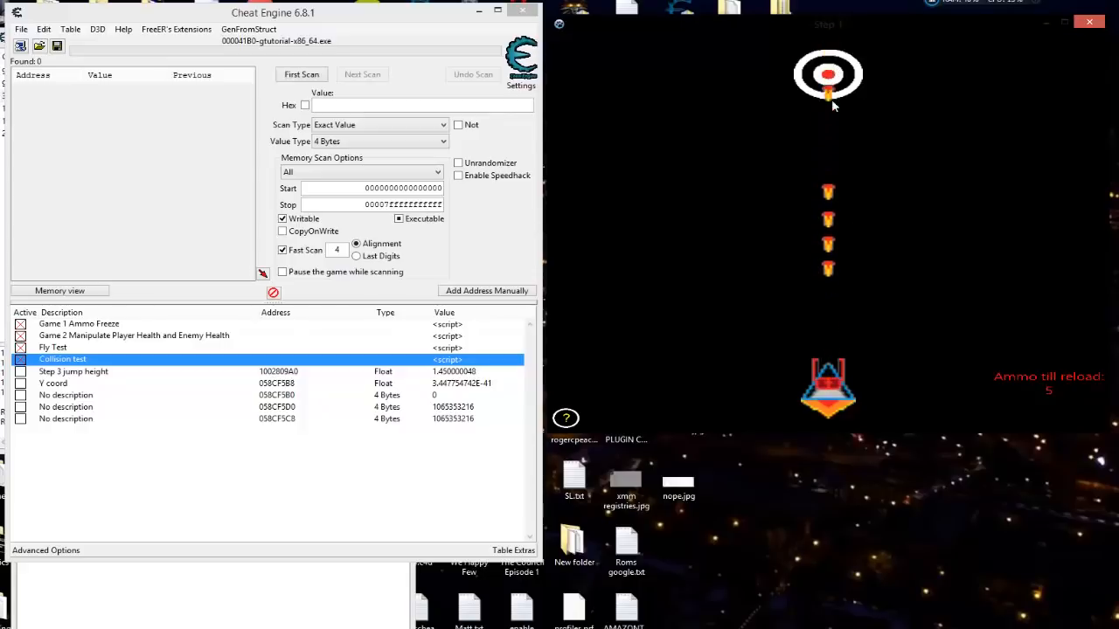
pyautogui.press('space')
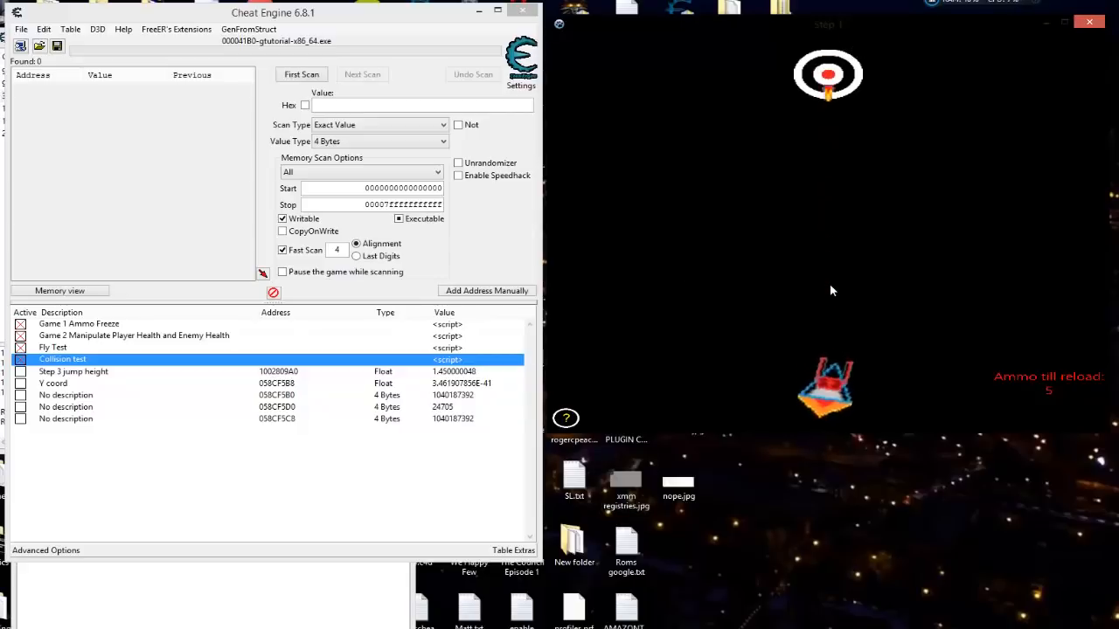
pyautogui.press('space')
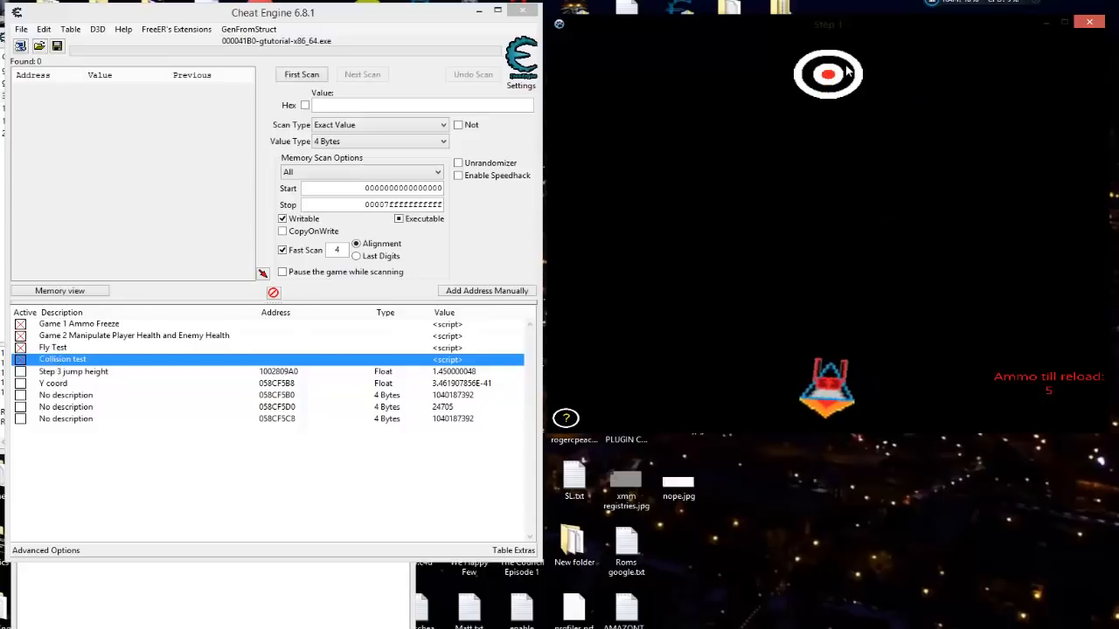
pyautogui.press('space')
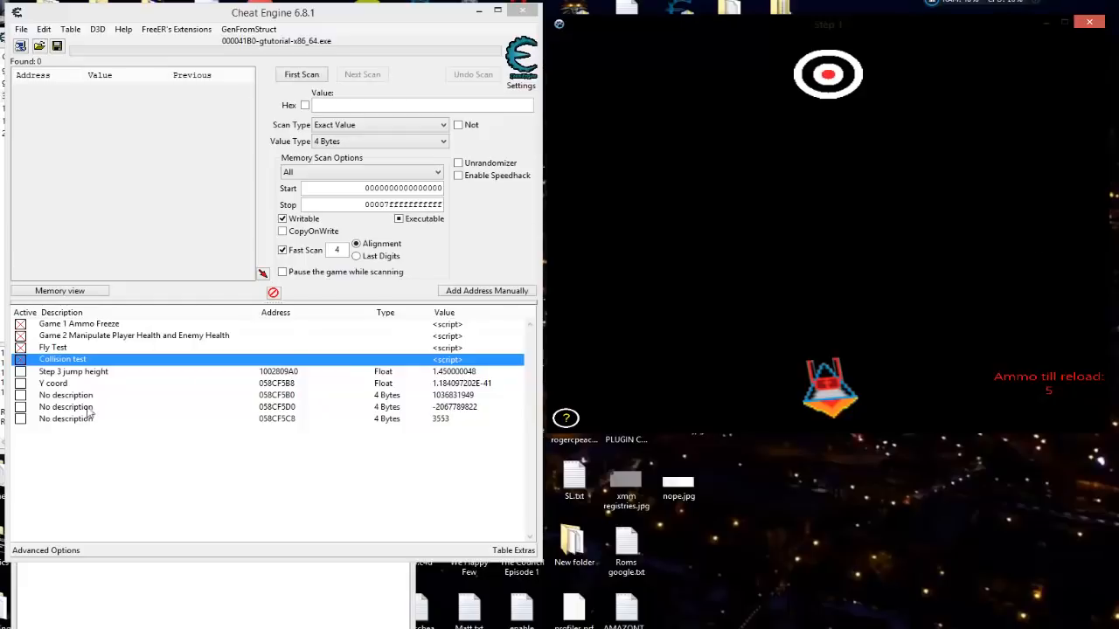
# Close the running tutorial game, start a fresh instance, and reposition its Step 1 window next to the address list
pyautogui.click(1090, 24)
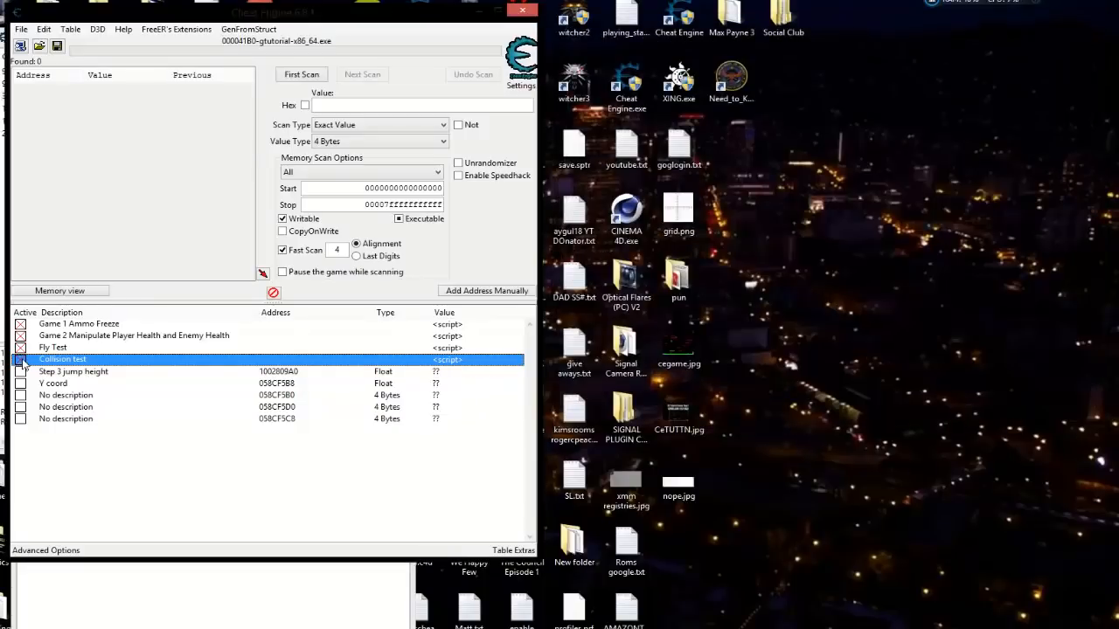
pyautogui.click(124, 29)
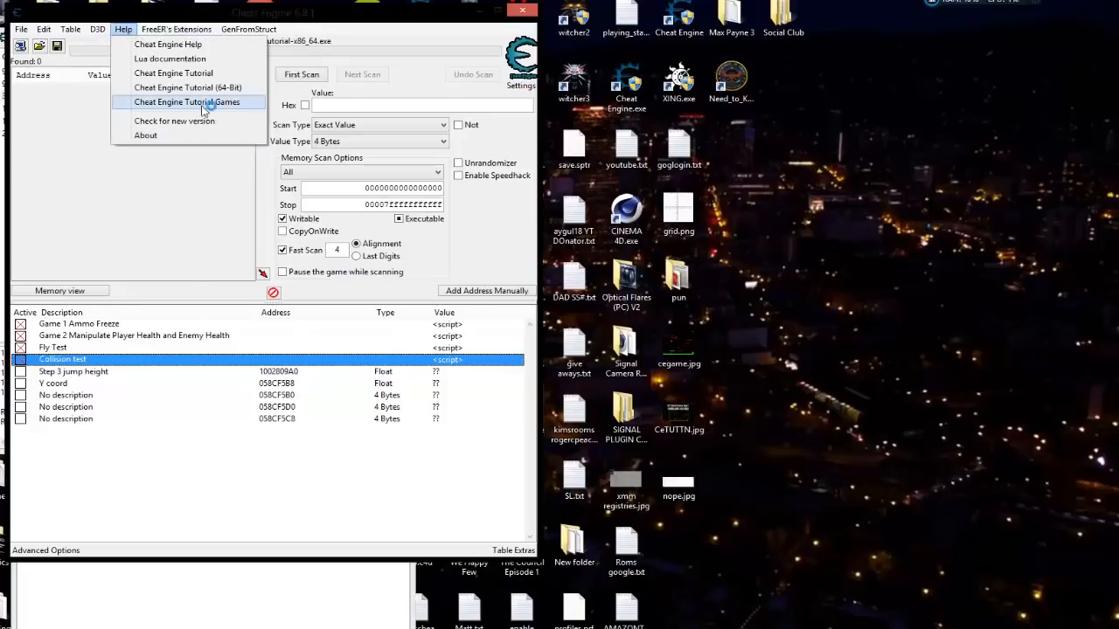
pyautogui.click(186, 101)
pyautogui.moveTo(507, 162); pyautogui.dragTo(810, 65)
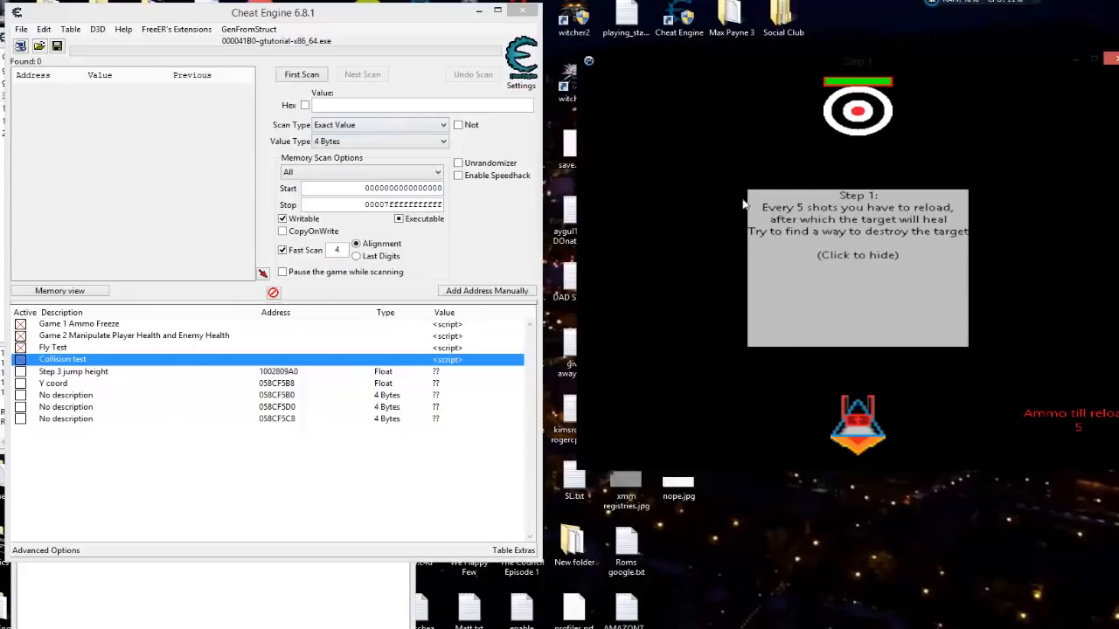
pyautogui.moveTo(825, 63); pyautogui.dragTo(793, 48)
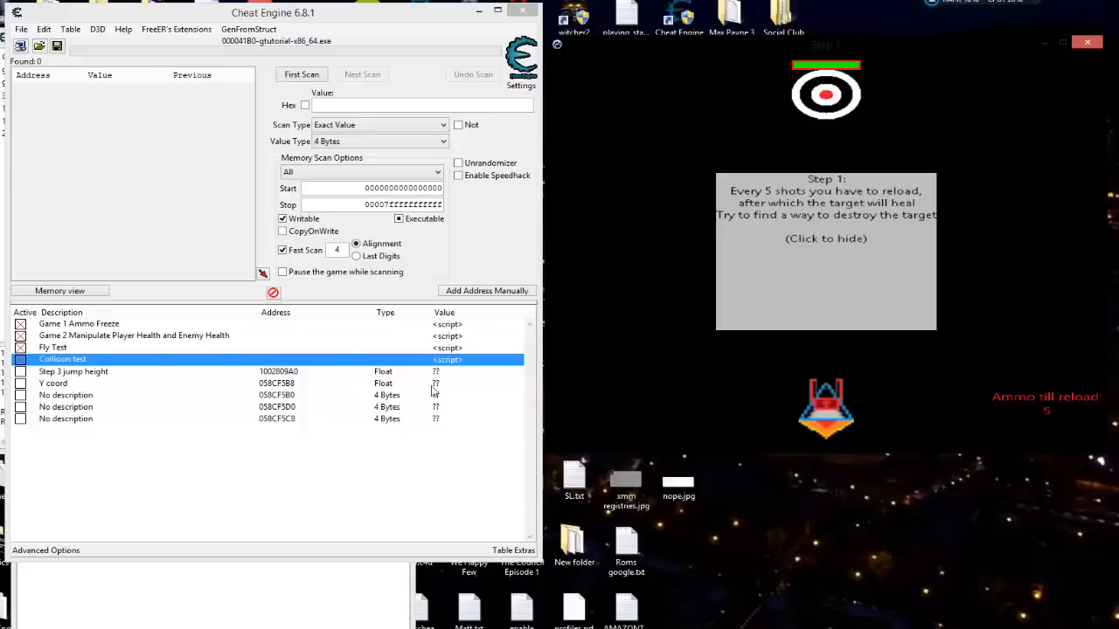
# Attach to the new gtutorial-x86_64.exe process and disable the enabled table scripts without executing their disable part
pyautogui.doubleClick(447, 359)
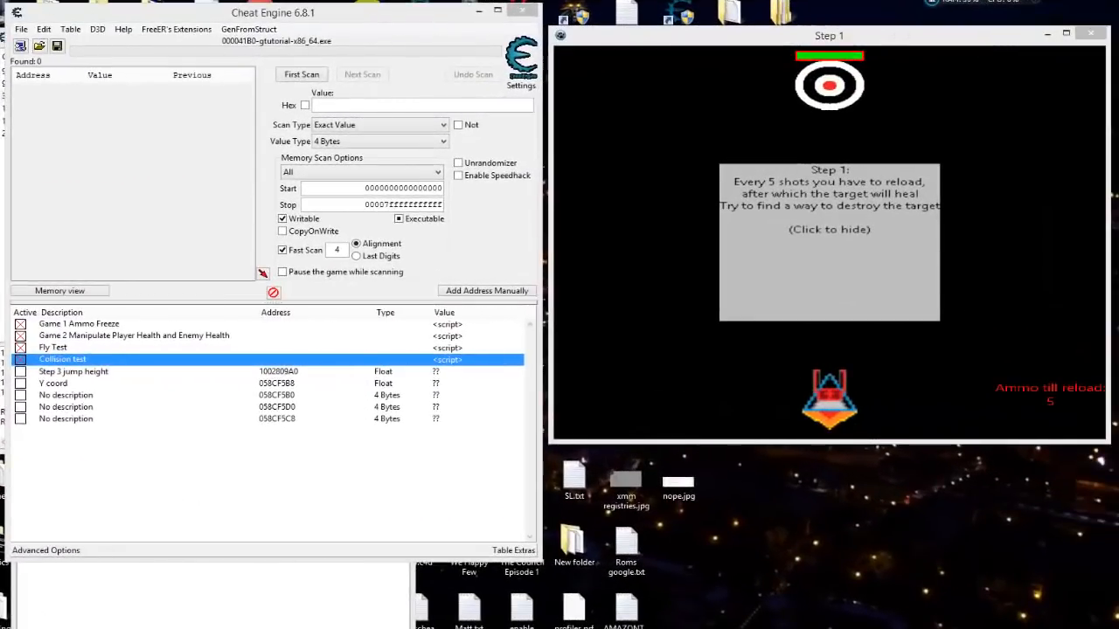
pyautogui.click(21, 45)
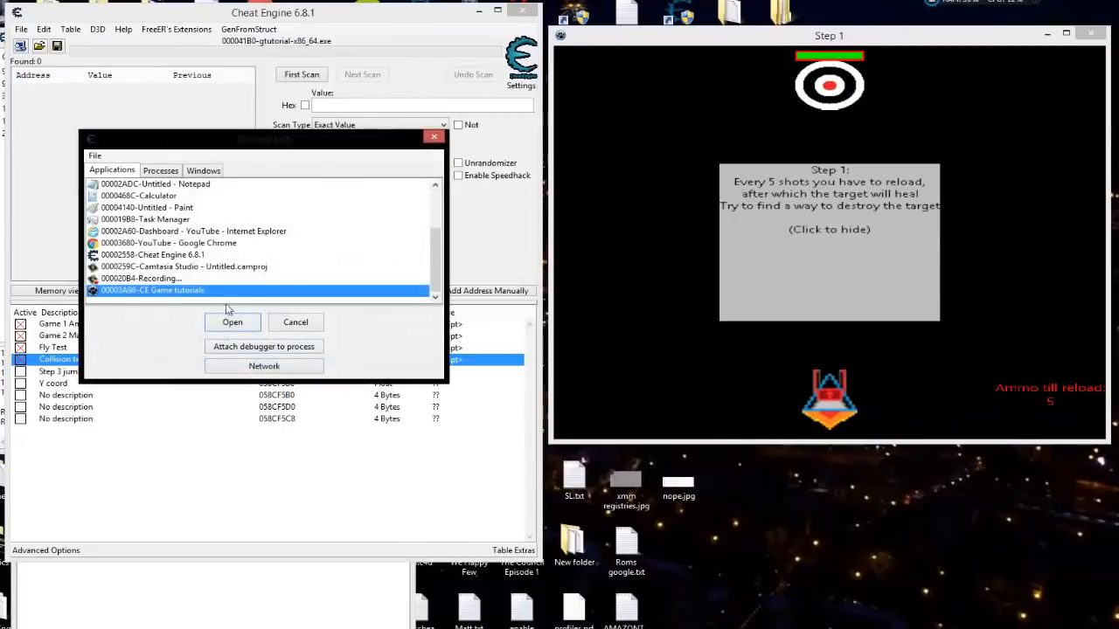
pyautogui.press('Return')
pyautogui.click(591, 329)
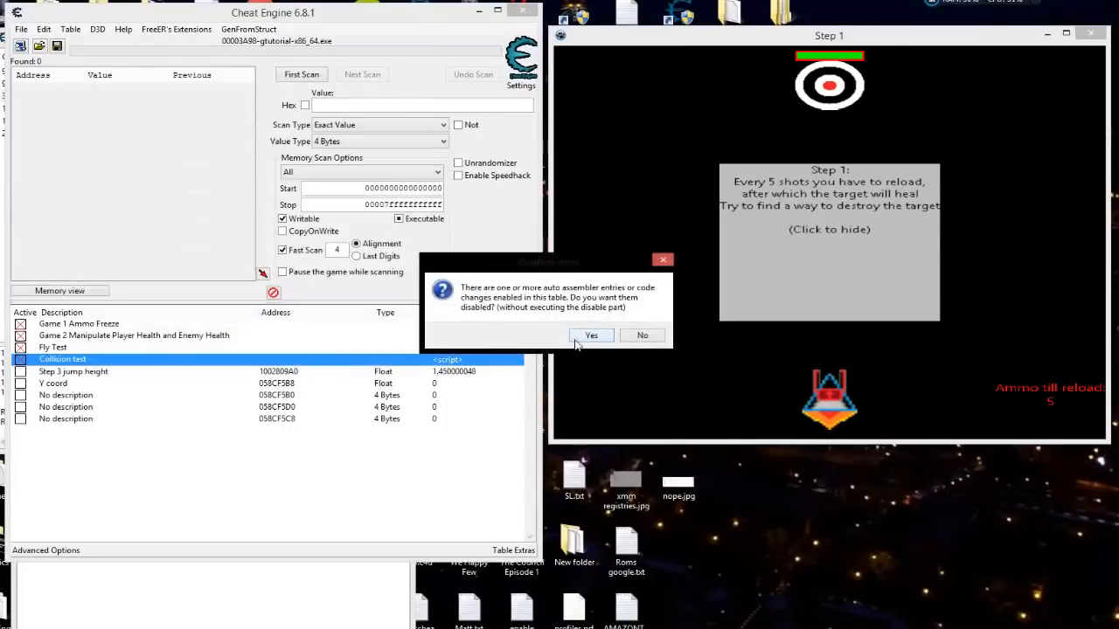
pyautogui.click(592, 335)
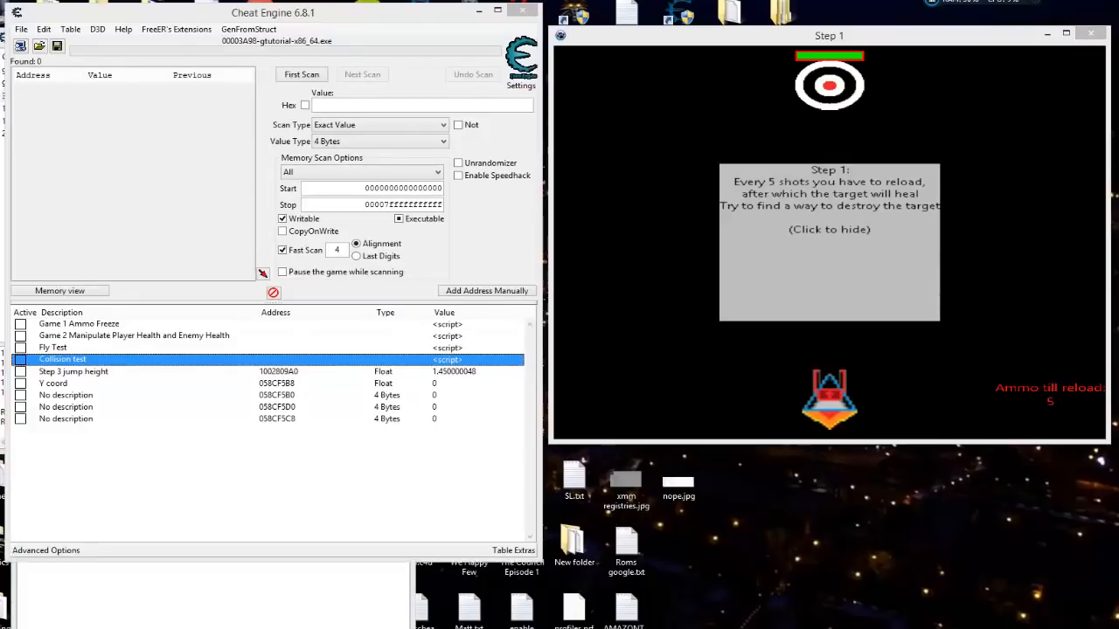
# Find out what addresses the cmp byte ptr [rbx+40],00 instruction accesses, attaching the debugger and displaying the values as Float
pyautogui.rightClick(2, 628)
pyautogui.click(6, 550)
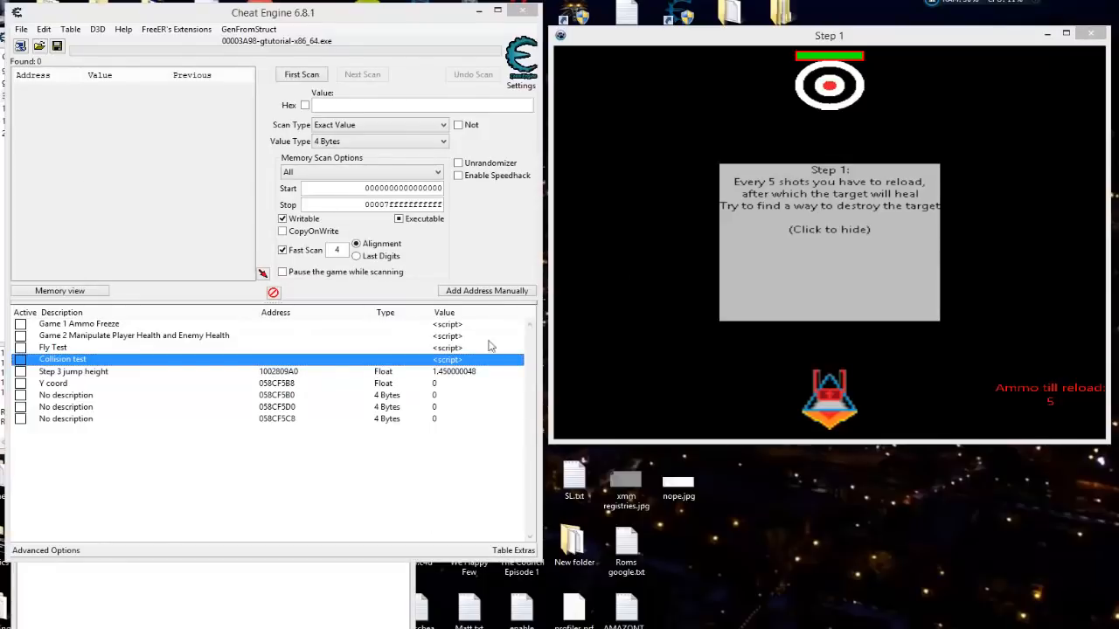
pyautogui.click(122, 560)
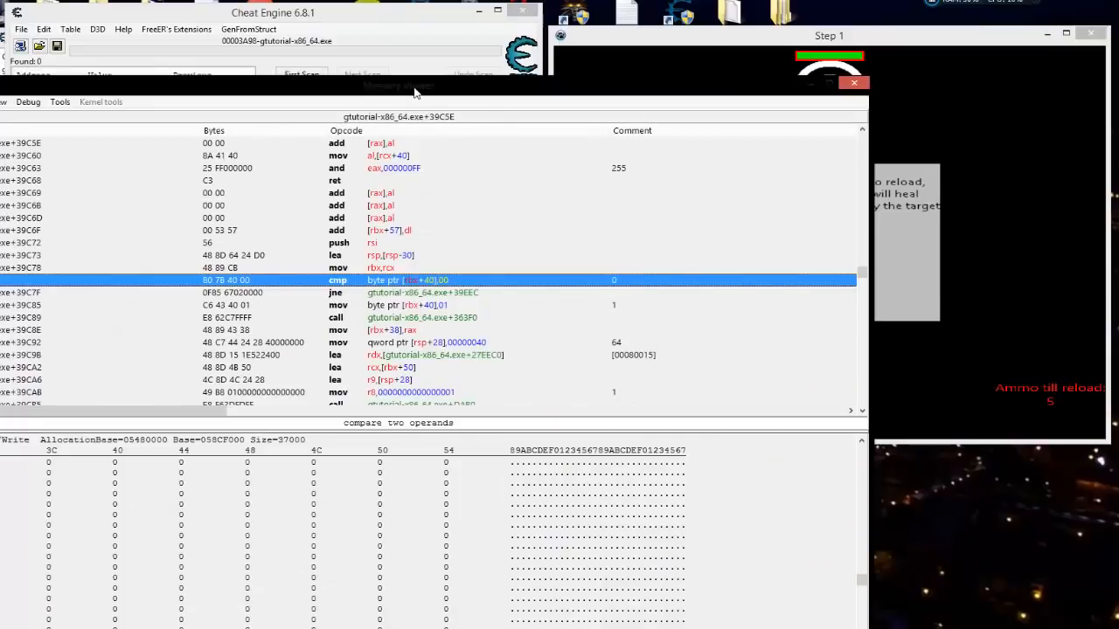
pyautogui.moveTo(416, 89); pyautogui.dragTo(367, 158)
pyautogui.rightClick(388, 343)
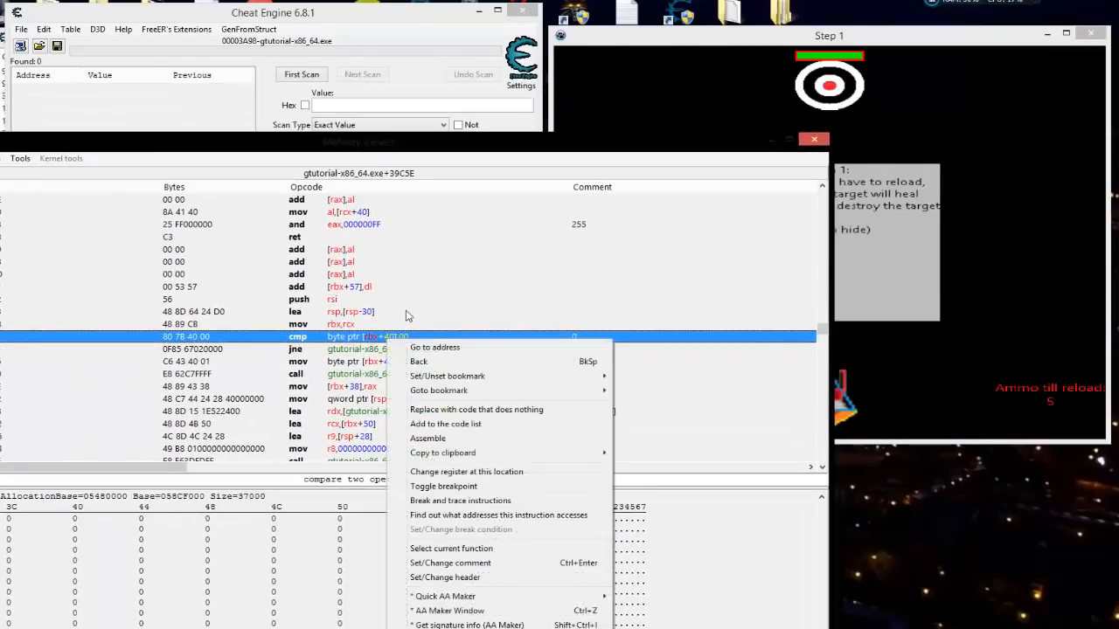
pyautogui.click(539, 516)
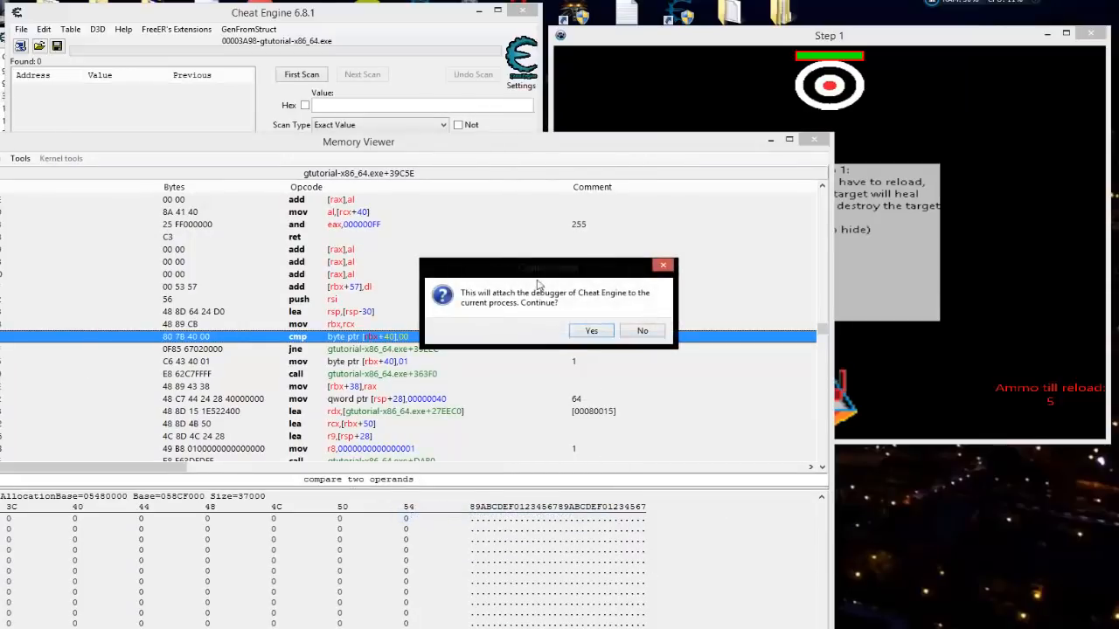
pyautogui.click(591, 331)
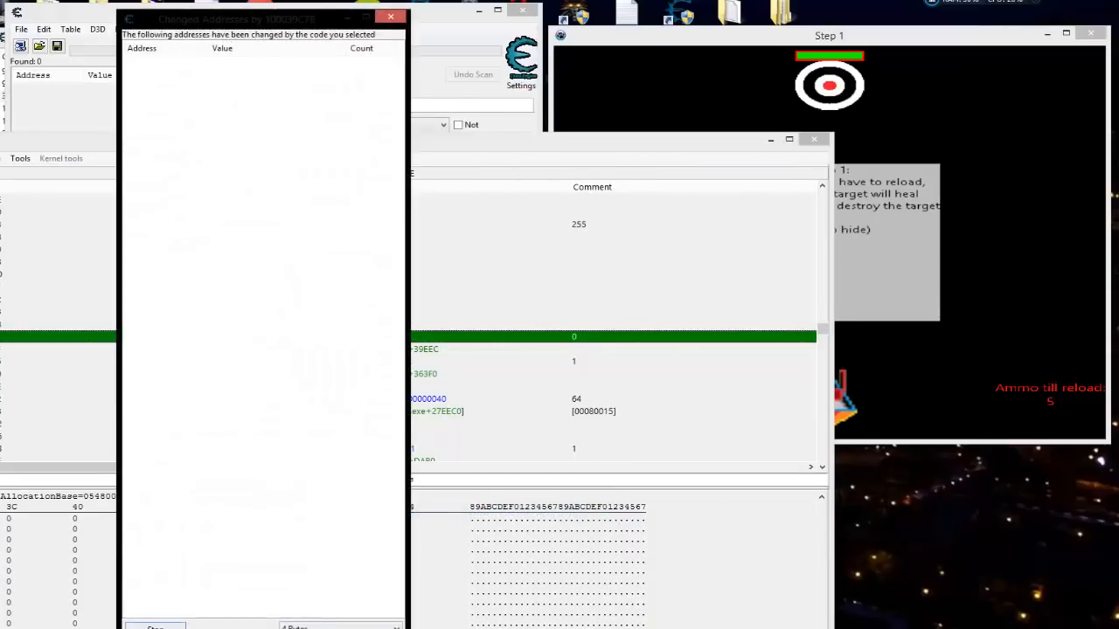
pyautogui.click(341, 627)
pyautogui.click(332, 584)
pyautogui.moveTo(254, 628); pyautogui.dragTo(258, 503)
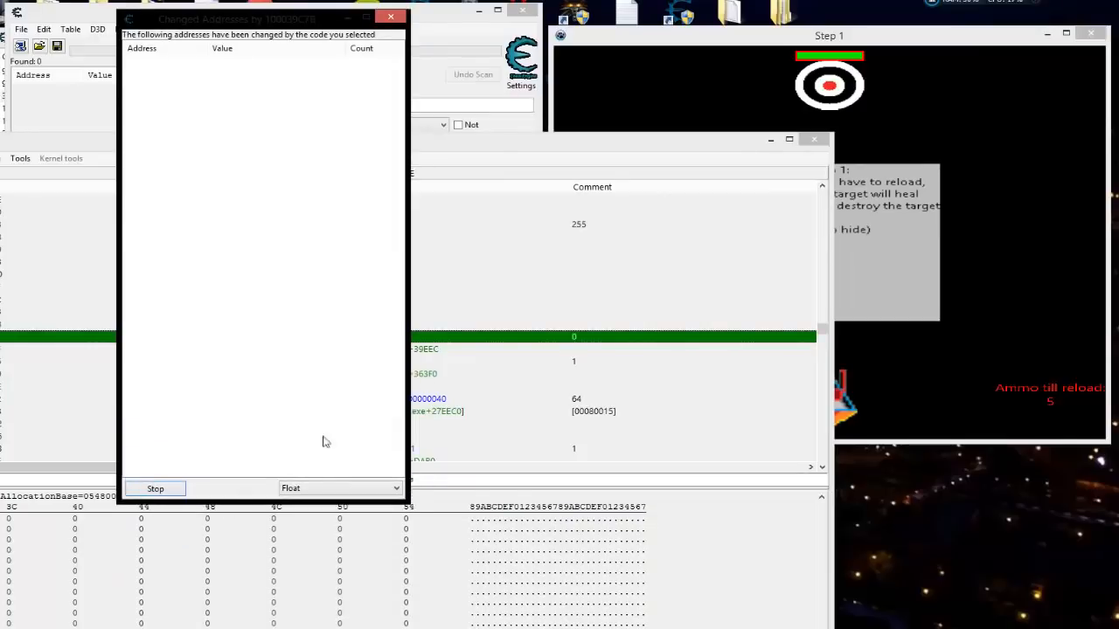
# Hide the Step 1 instructions and activate the Game 1 Ammo Freeze and Game 2 Manipulate Player Health and Enemy Health scripts
pyautogui.click(786, 52)
pyautogui.click(831, 242)
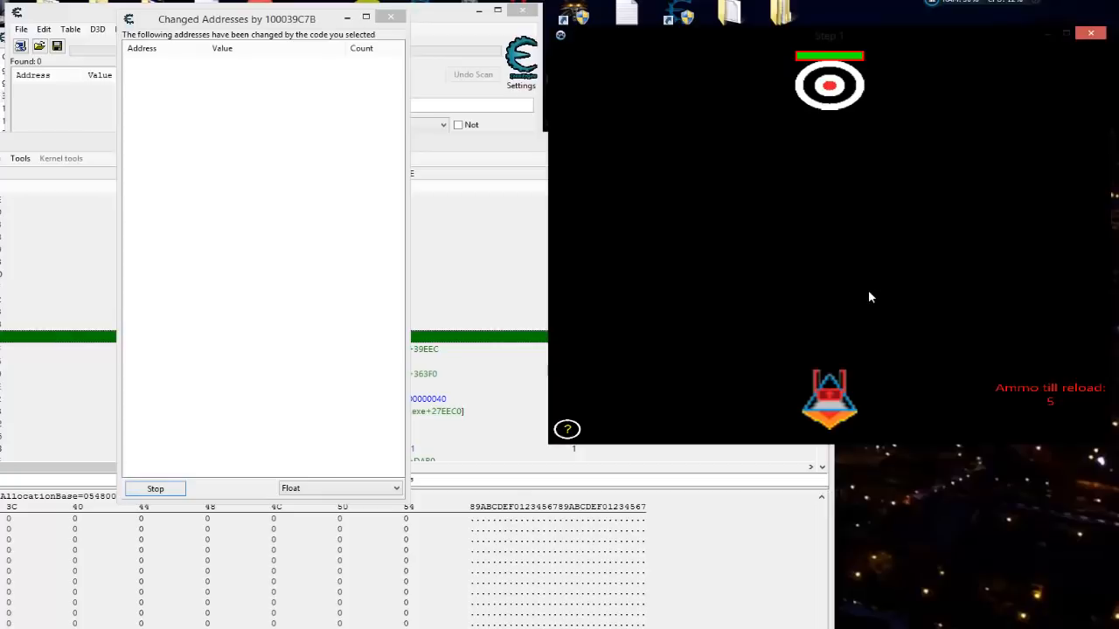
pyautogui.click(49, 21)
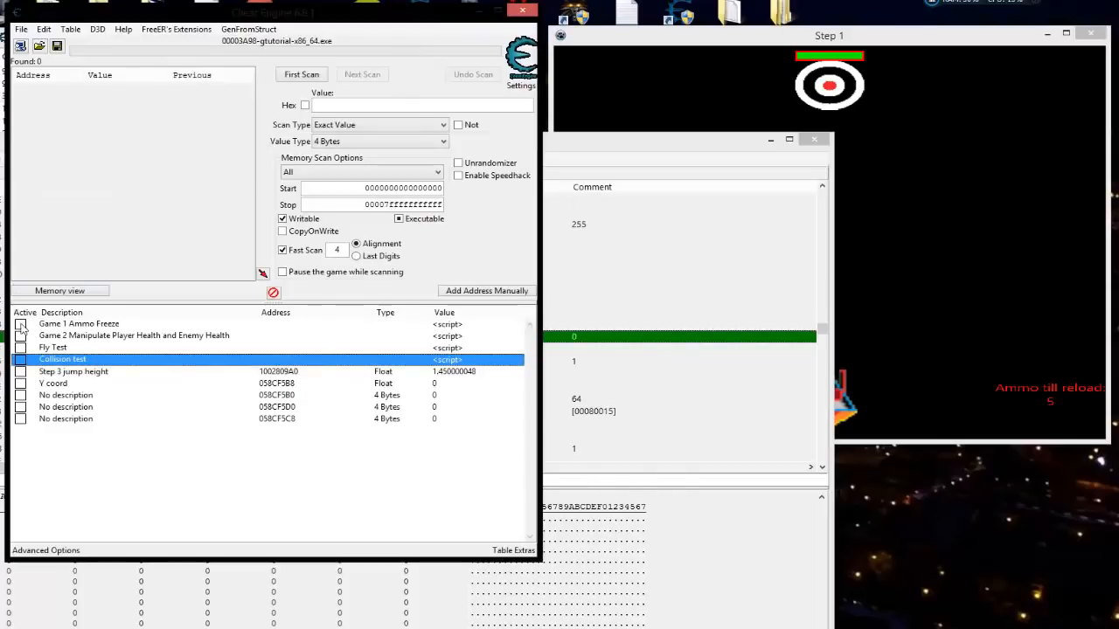
pyautogui.click(20, 324)
pyautogui.click(28, 338)
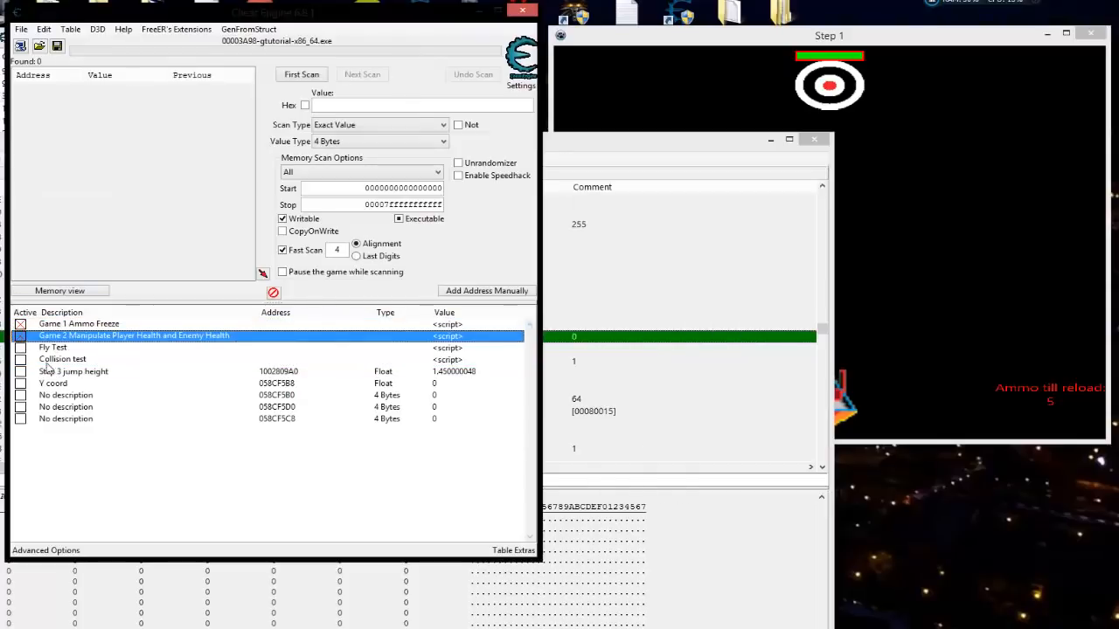
# Rearrange the windows so the Changed Addresses list sits unobstructed beside the Step 1 game
pyautogui.moveTo(686, 147); pyautogui.dragTo(689, 363)
pyautogui.moveTo(319, 13); pyautogui.dragTo(258, 133)
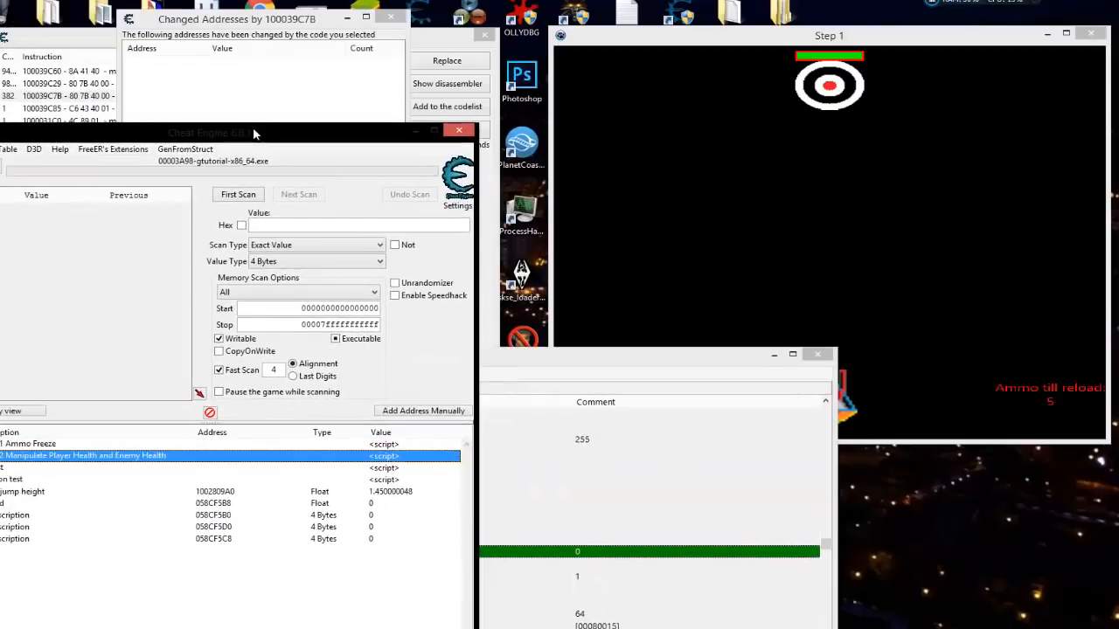
pyautogui.click(346, 24)
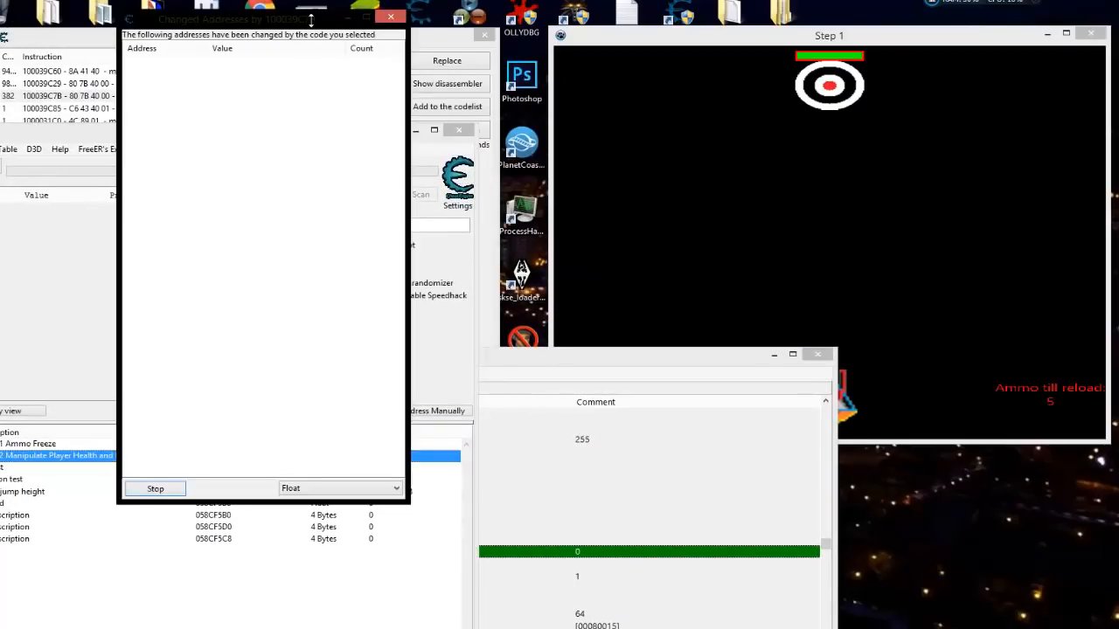
pyautogui.moveTo(299, 28); pyautogui.dragTo(292, 24)
pyautogui.click(836, 35)
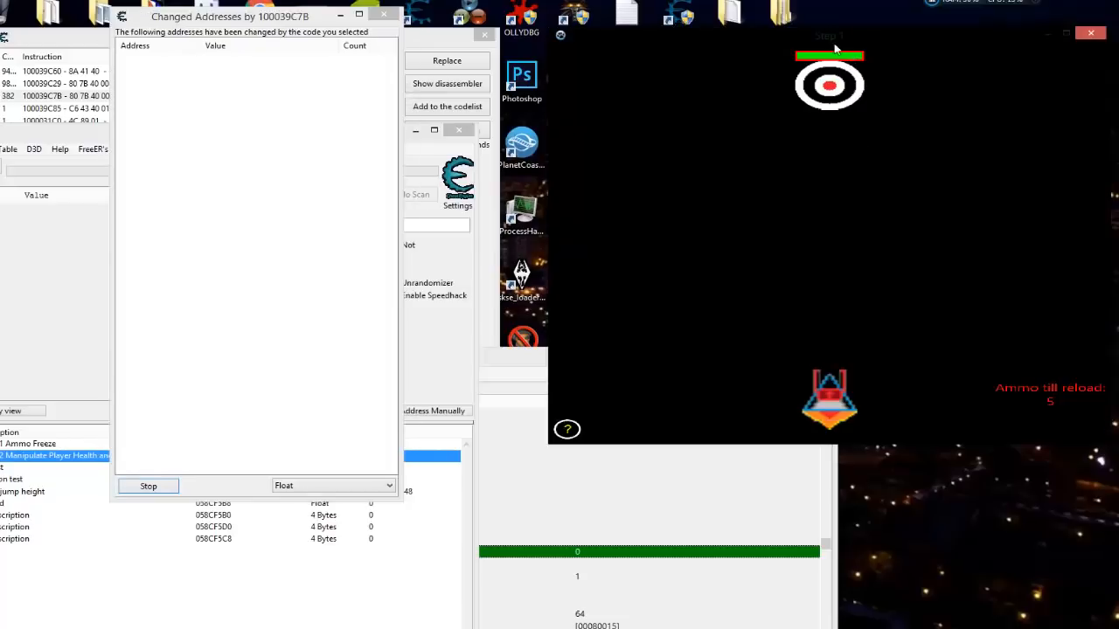
pyautogui.moveTo(182, 29); pyautogui.dragTo(318, 31)
pyautogui.click(675, 44)
# Fire repeatedly at the Step 1 target until it is destroyed and continue to Step 2
pyautogui.press('space')
pyautogui.press('space')
pyautogui.press('space')
pyautogui.press('space')
pyautogui.press('space')
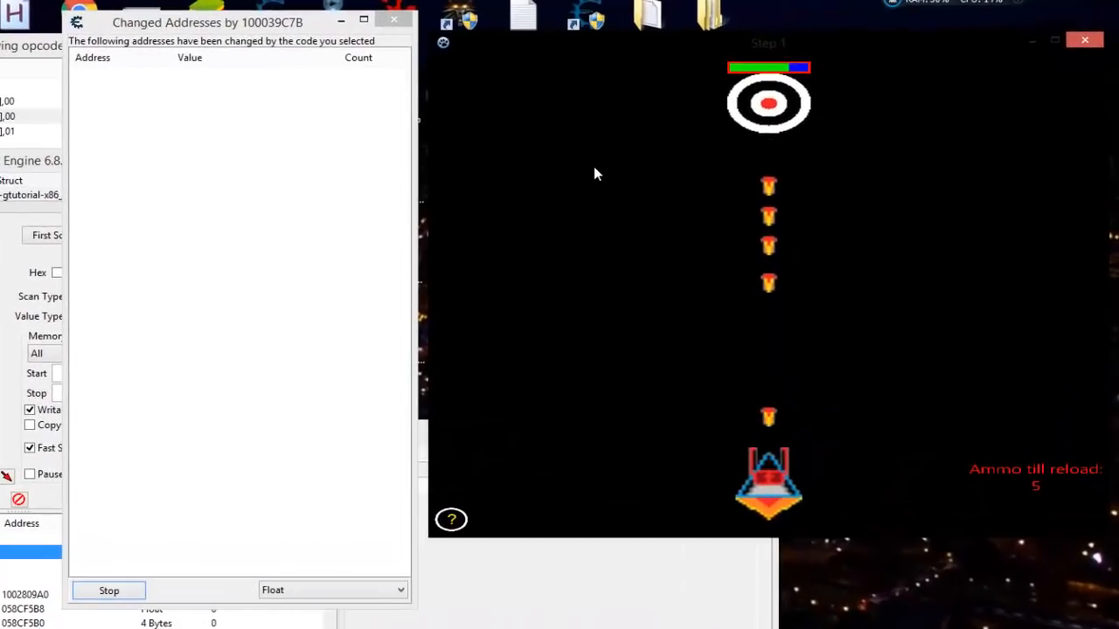
pyautogui.press('space')
pyautogui.press('space')
pyautogui.press('space')
pyautogui.press('space')
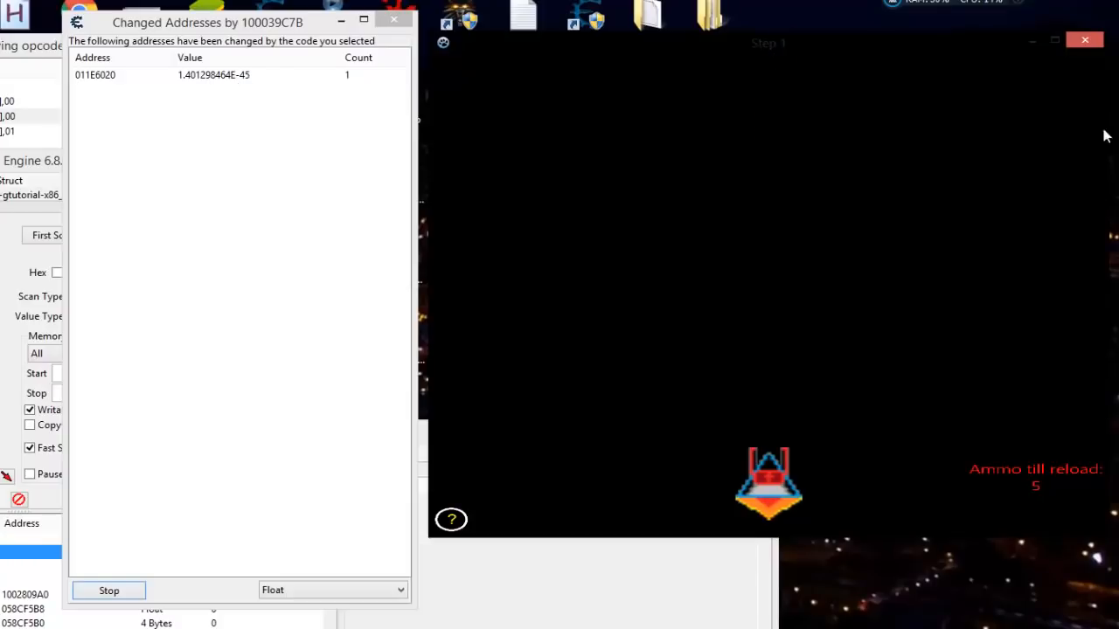
pyautogui.click(558, 398)
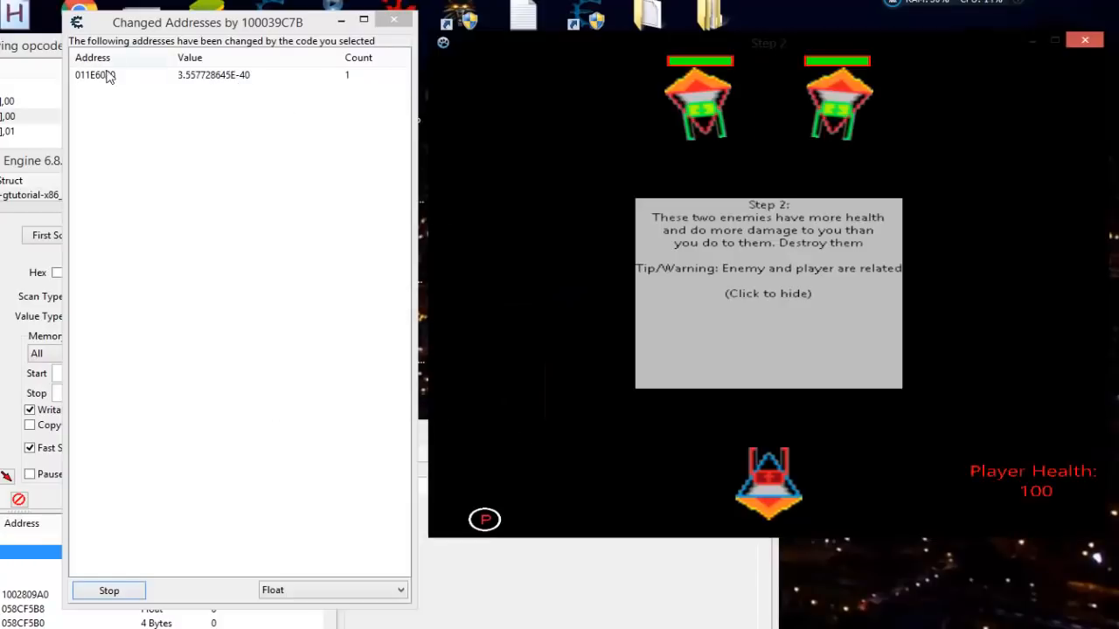
# Hide the Step 2 instructions, fly the ship level with the two enemies and shoot both of them down
pyautogui.click(732, 289)
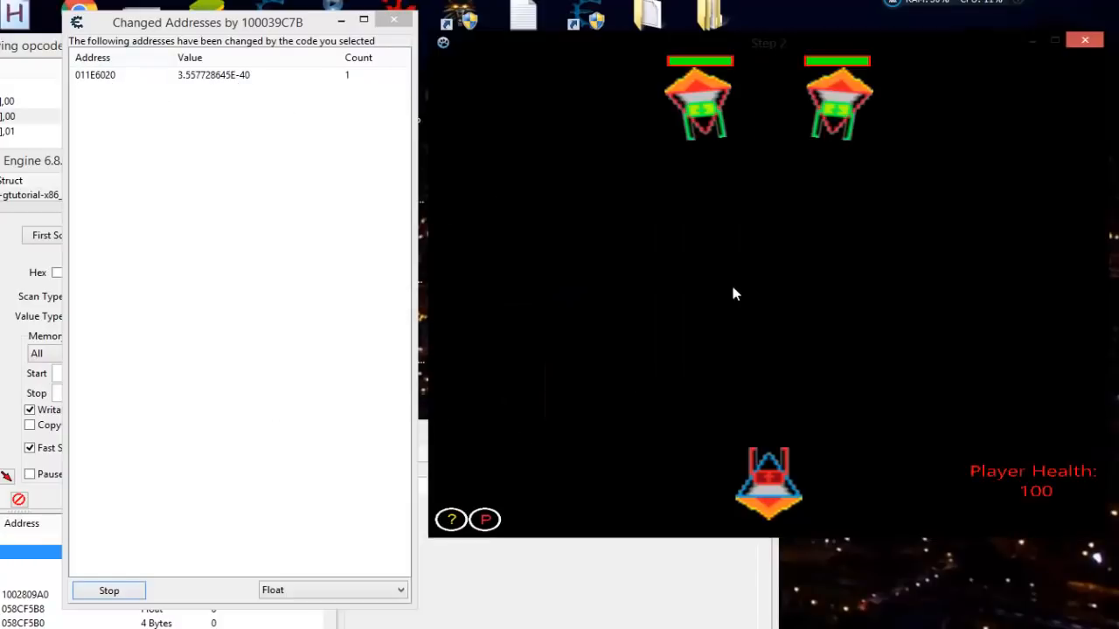
pyautogui.press('Up')
pyautogui.press('Left')
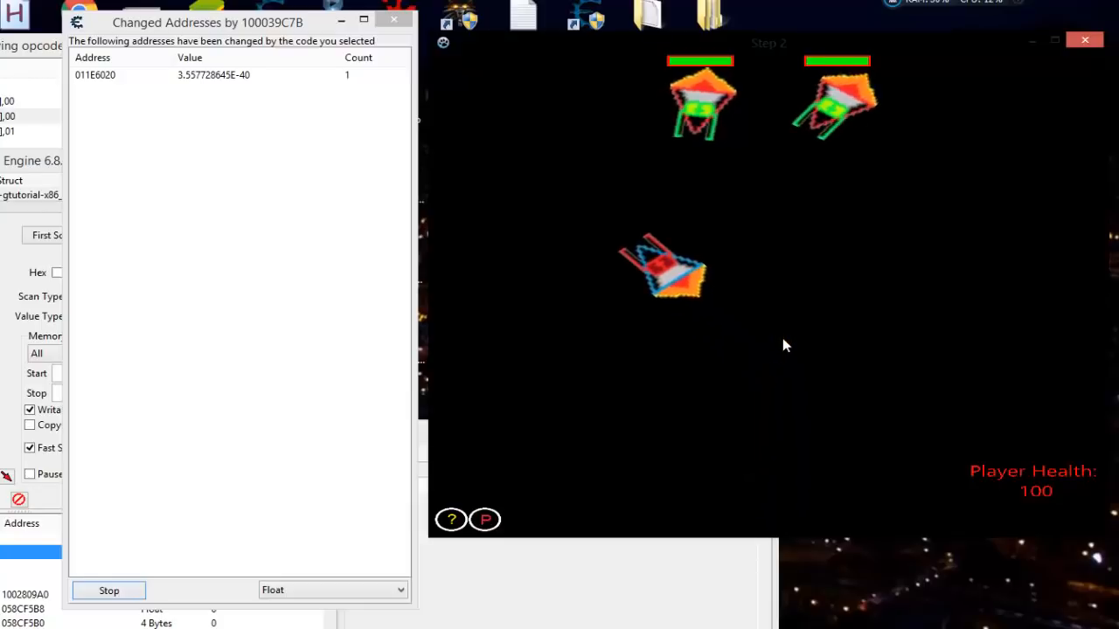
pyautogui.press('Right')
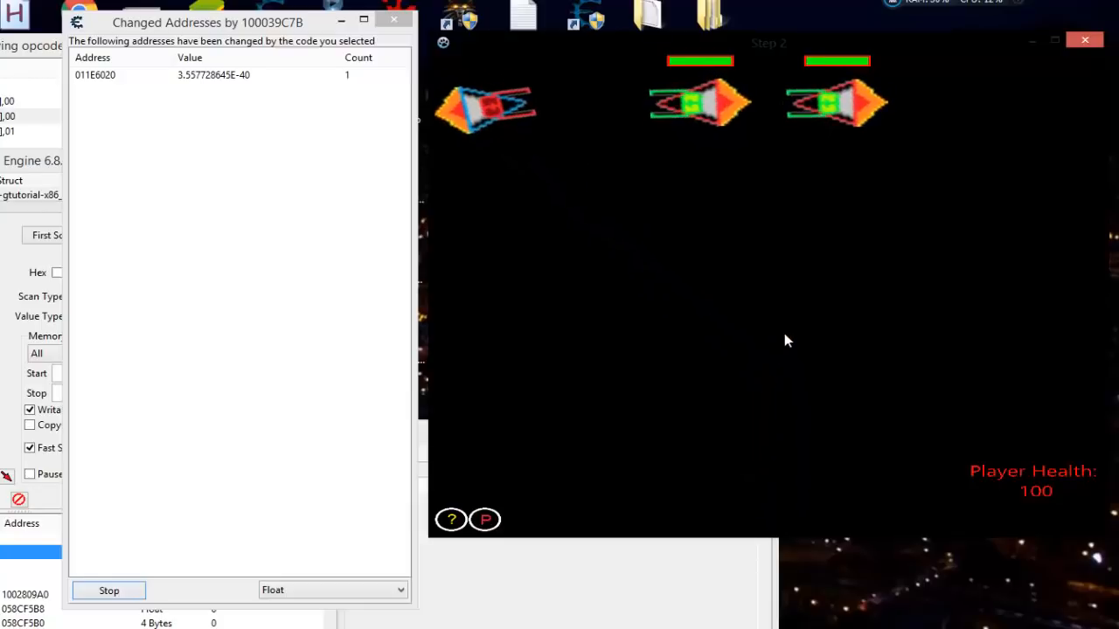
pyautogui.press('space')
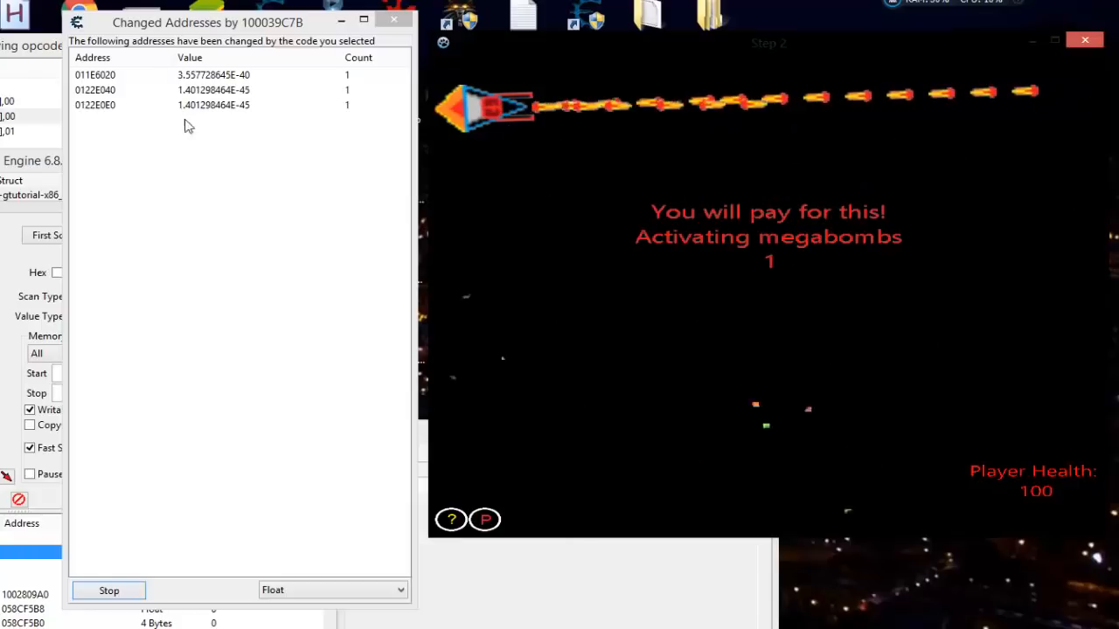
# Check the recorded addresses 0122E040 and 0122E0E0, and dismiss the game's message to continue to Step 3
pyautogui.click(92, 94)
pyautogui.click(95, 105)
pyautogui.click(94, 90)
pyautogui.click(94, 104)
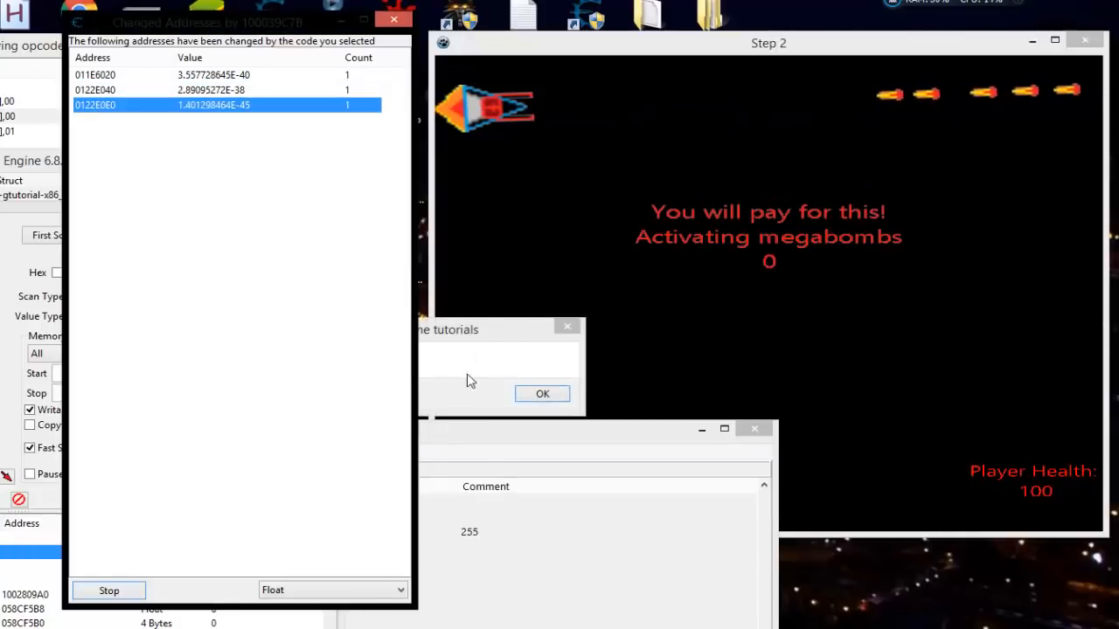
pyautogui.click(481, 332)
pyautogui.click(542, 393)
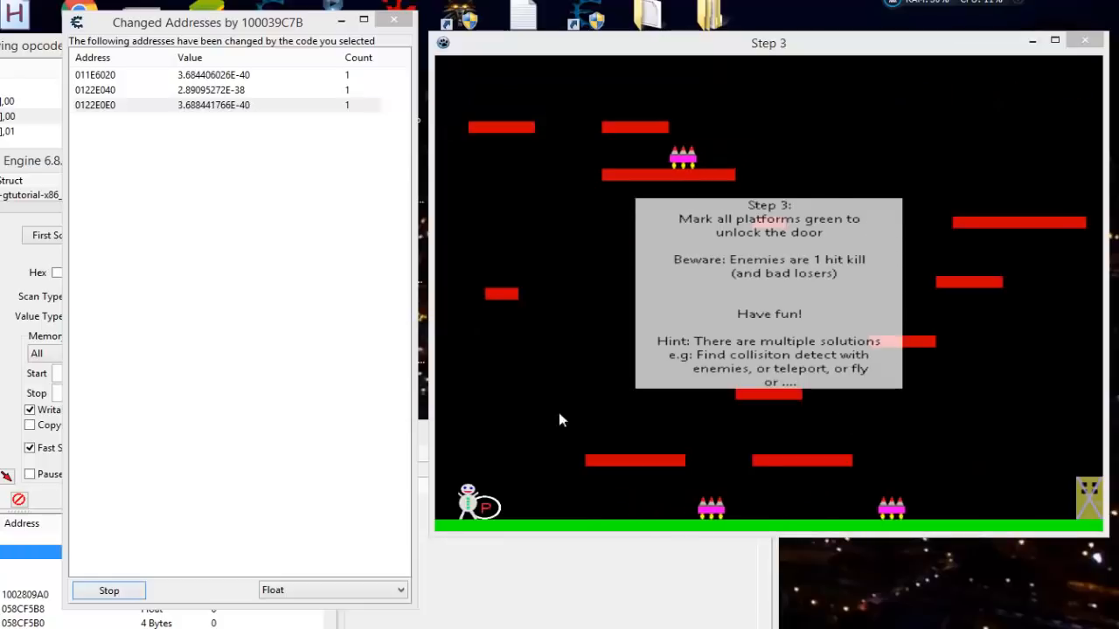
# Hide the Step 3 instructions and walk the player into the approaching ground enemy to trigger a collision
pyautogui.click(755, 315)
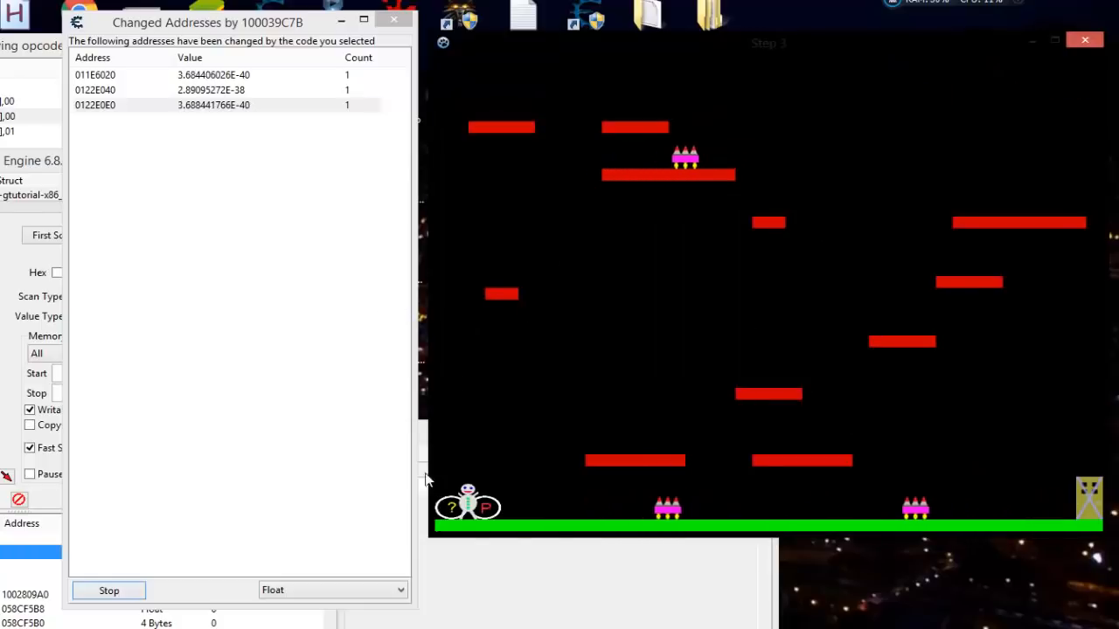
pyautogui.press('Right')
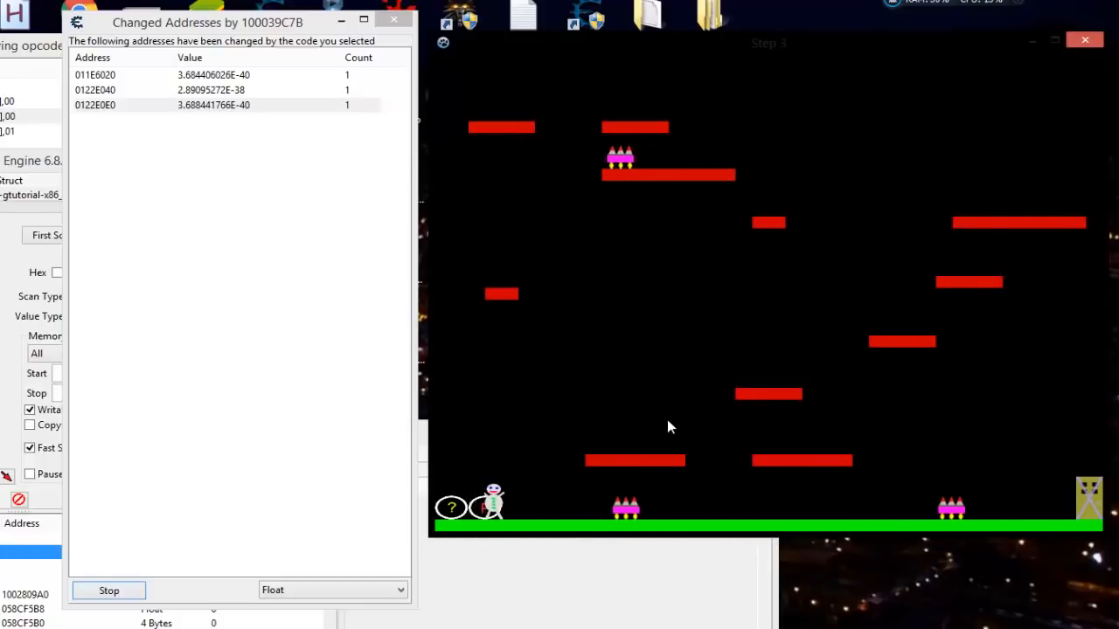
pyautogui.press('Right')
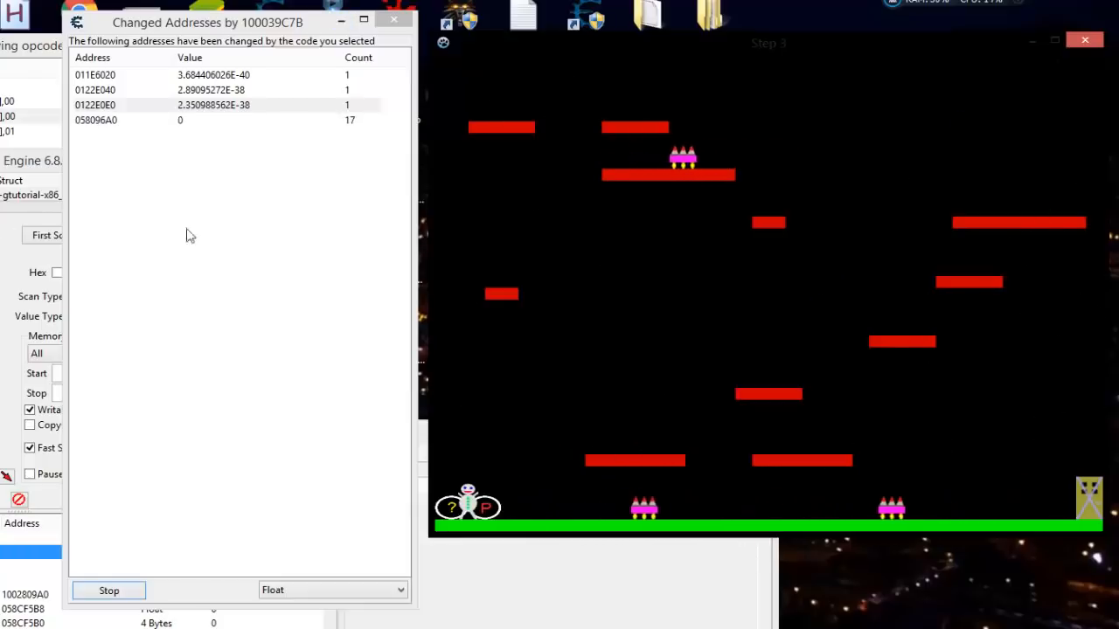
# Dissect all four recorded addresses in a new structure named "unnamed structure" with a starting size of 4096
pyautogui.click(85, 121)
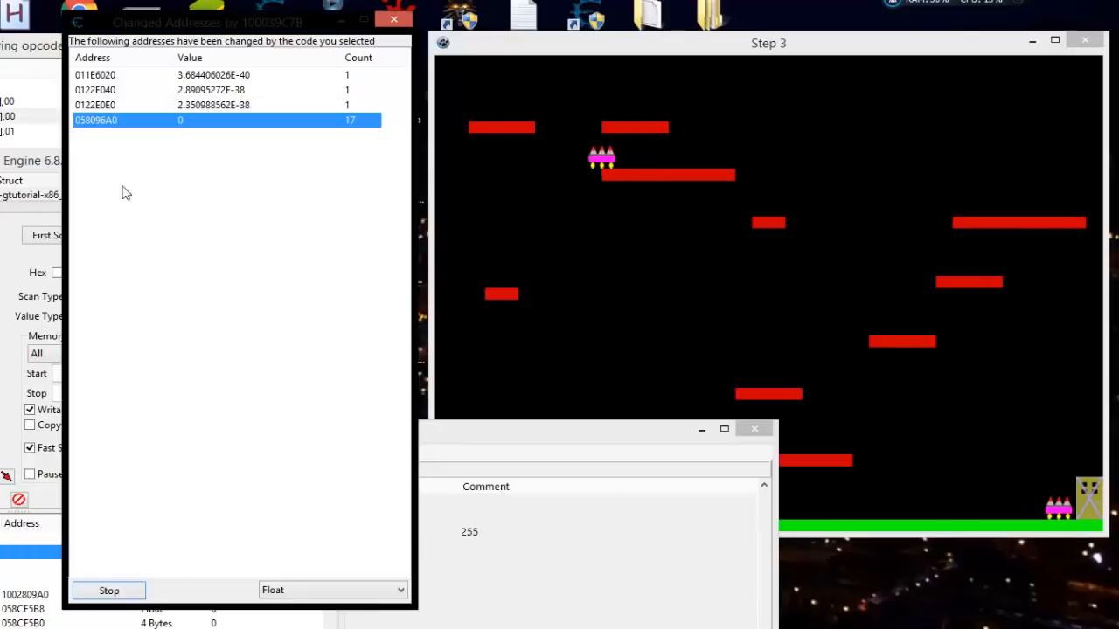
pyautogui.keyDown('shift'); pyautogui.click(103, 77); pyautogui.keyUp('shift')
pyautogui.rightClick(104, 82)
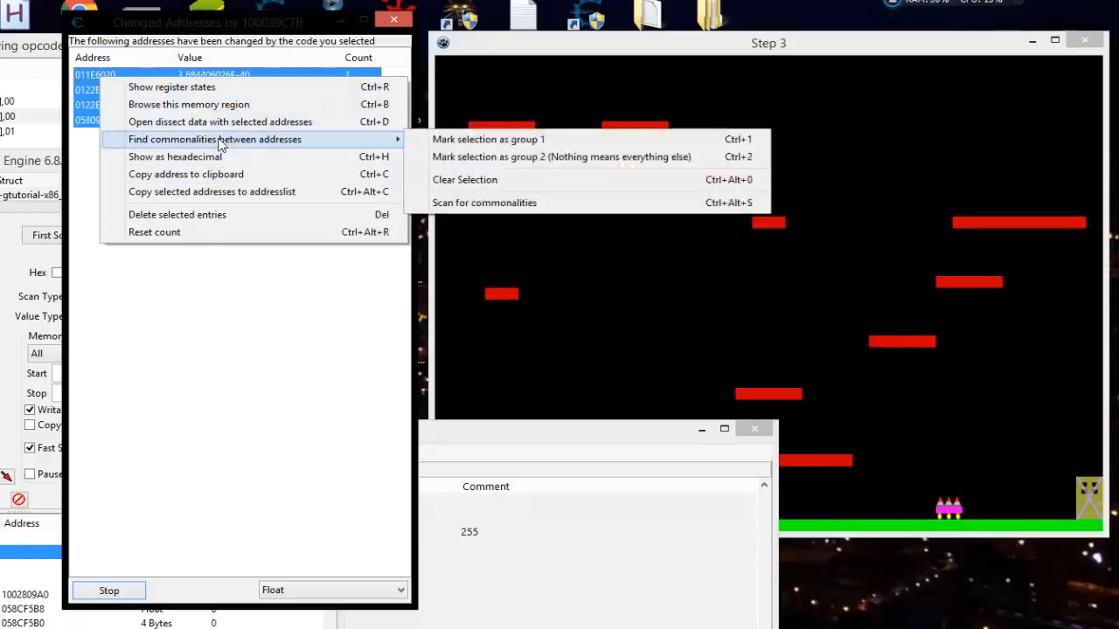
pyautogui.click(219, 121)
pyautogui.doubleClick(358, 371)
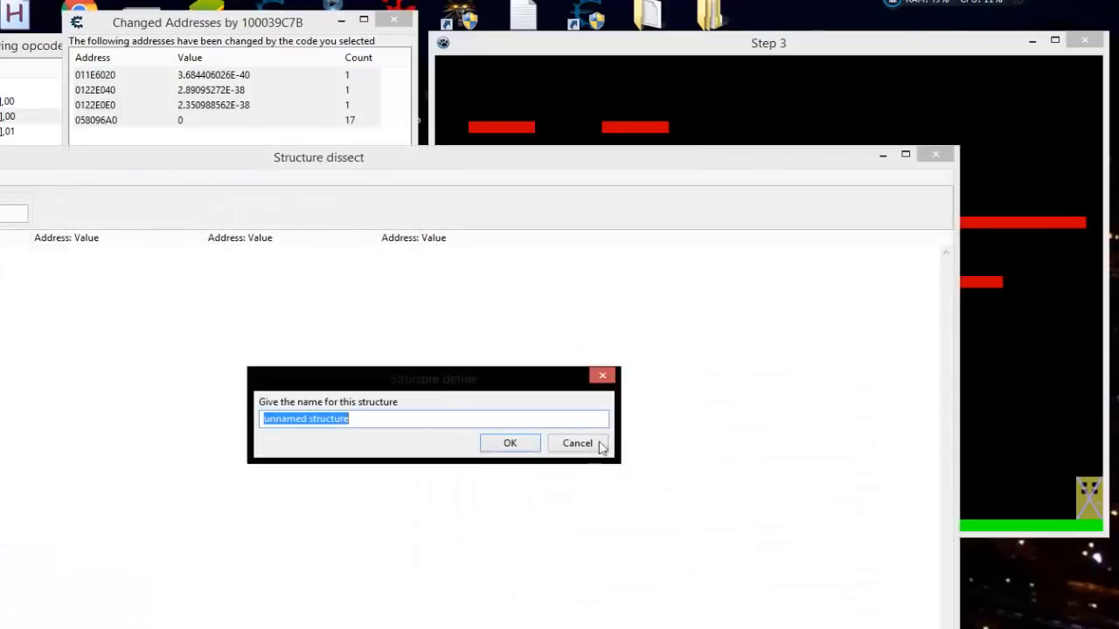
pyautogui.click(504, 450)
pyautogui.click(533, 341)
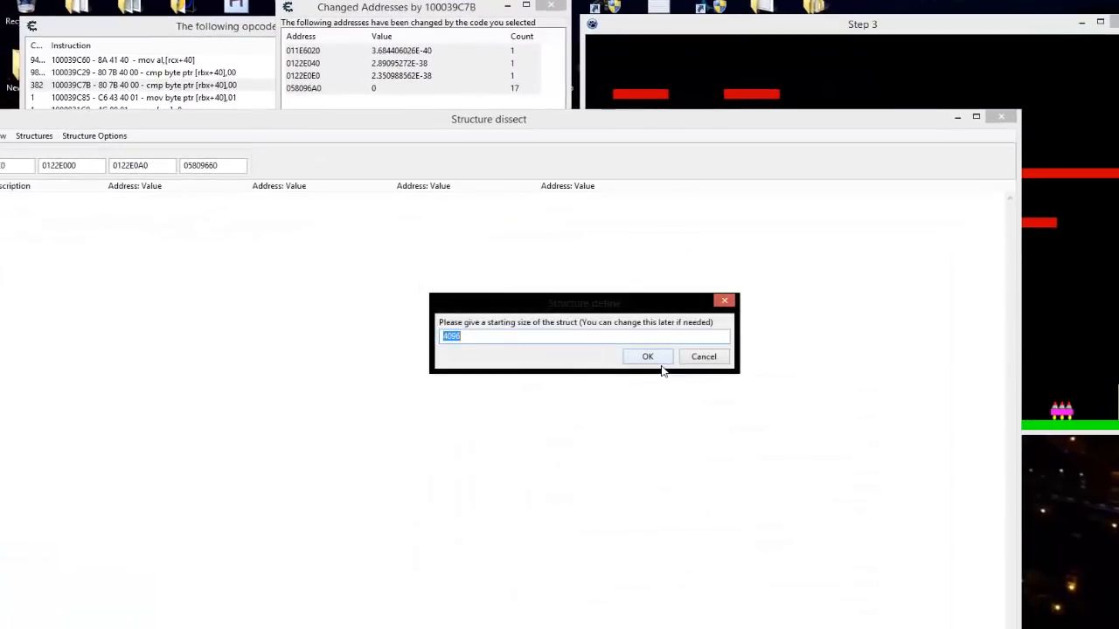
pyautogui.click(648, 357)
# Move address 05809660 into a new group named Group 2 and reposition the structure window to show both groups
pyautogui.moveTo(415, 119); pyautogui.dragTo(502, 156)
pyautogui.rightClick(428, 164)
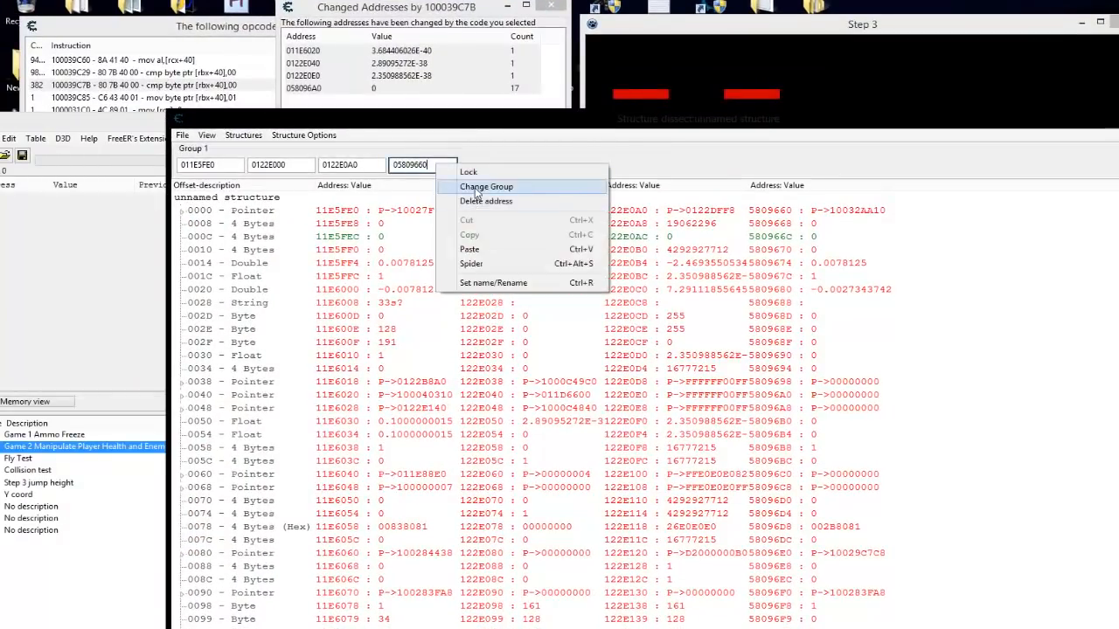
pyautogui.click(475, 183)
pyautogui.doubleClick(525, 295)
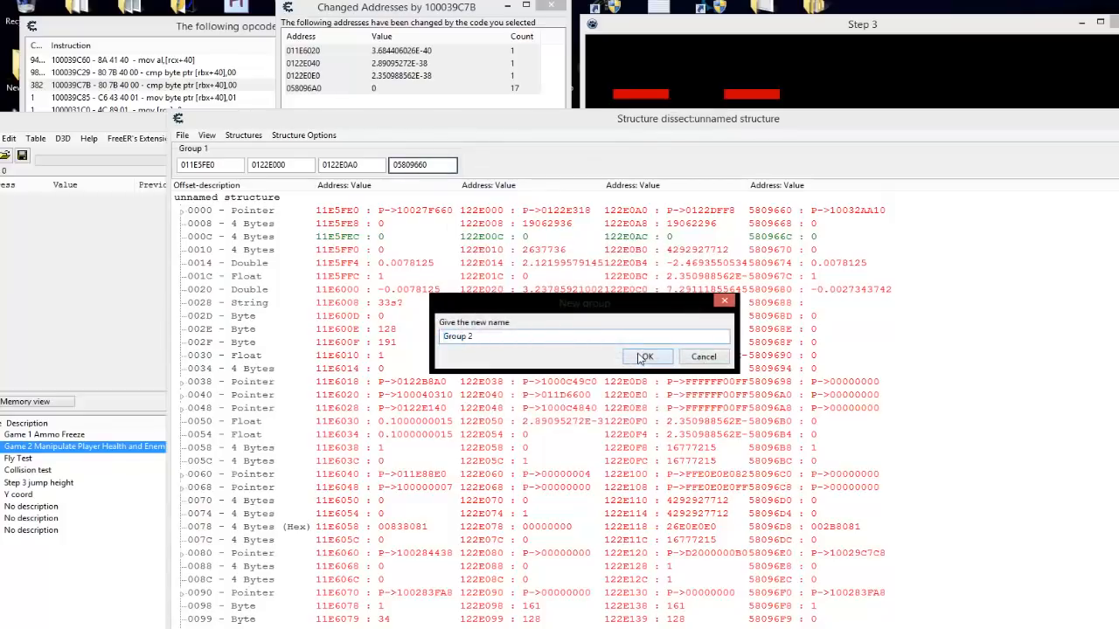
pyautogui.click(711, 358)
pyautogui.moveTo(728, 123); pyautogui.dragTo(612, 65)
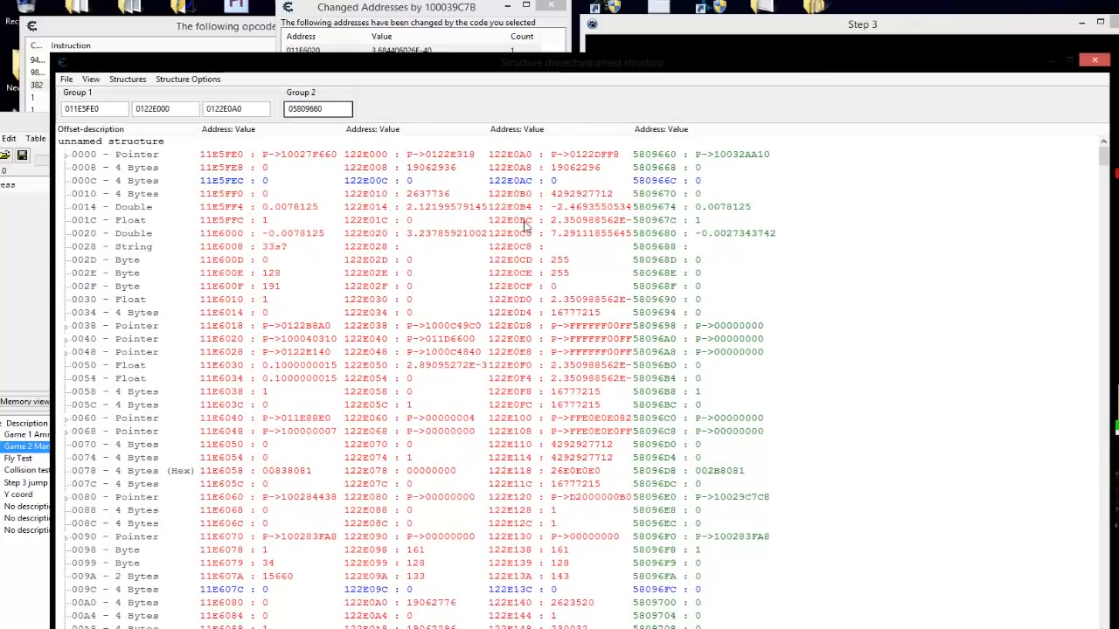
# Examine the dissected structure for values separating Group 2 from Group 1, checking offsets 0258, 01F0 and 01EC
pyautogui.scroll(-12, 527, 223)
pyautogui.scroll(-5, 525, 223)
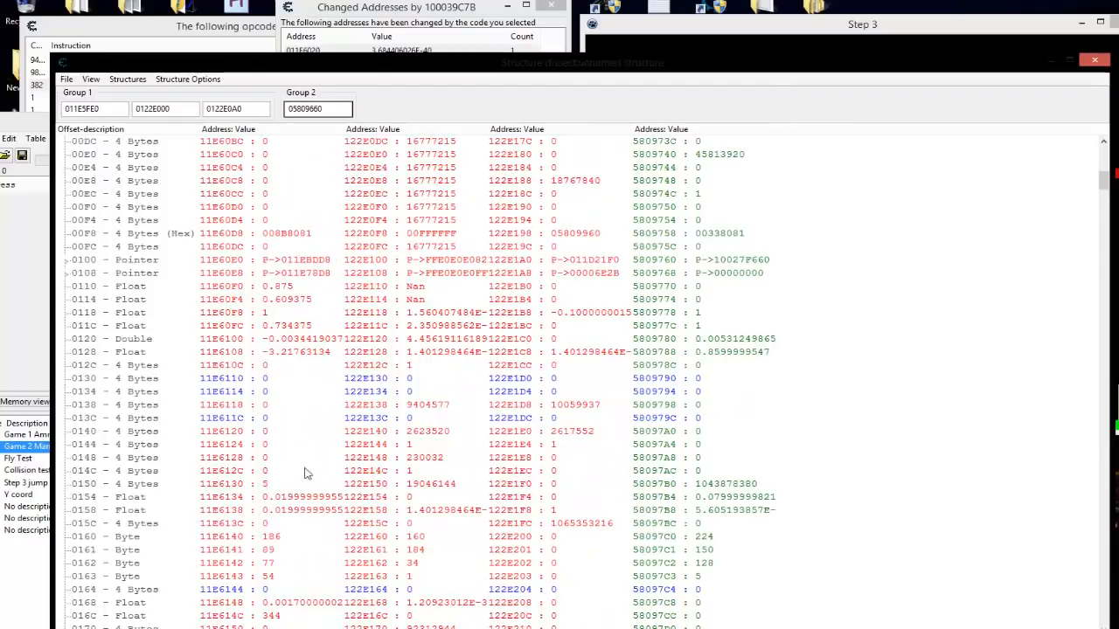
pyautogui.scroll(-6, 690, 506)
pyautogui.scroll(-7, 722, 437)
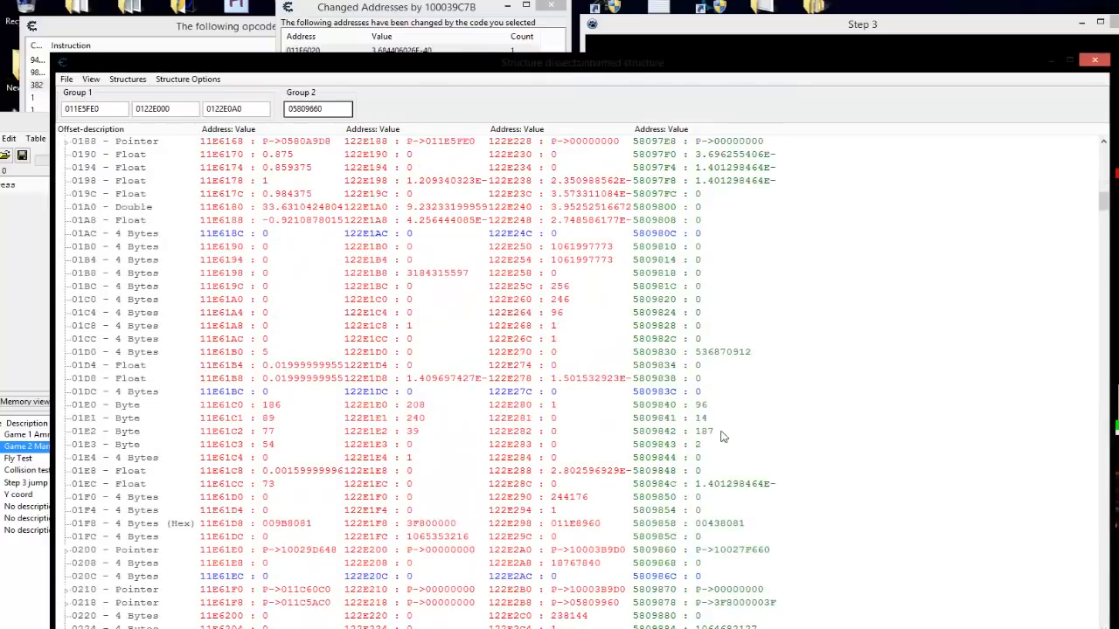
pyautogui.scroll(-10, 722, 437)
pyautogui.click(709, 394)
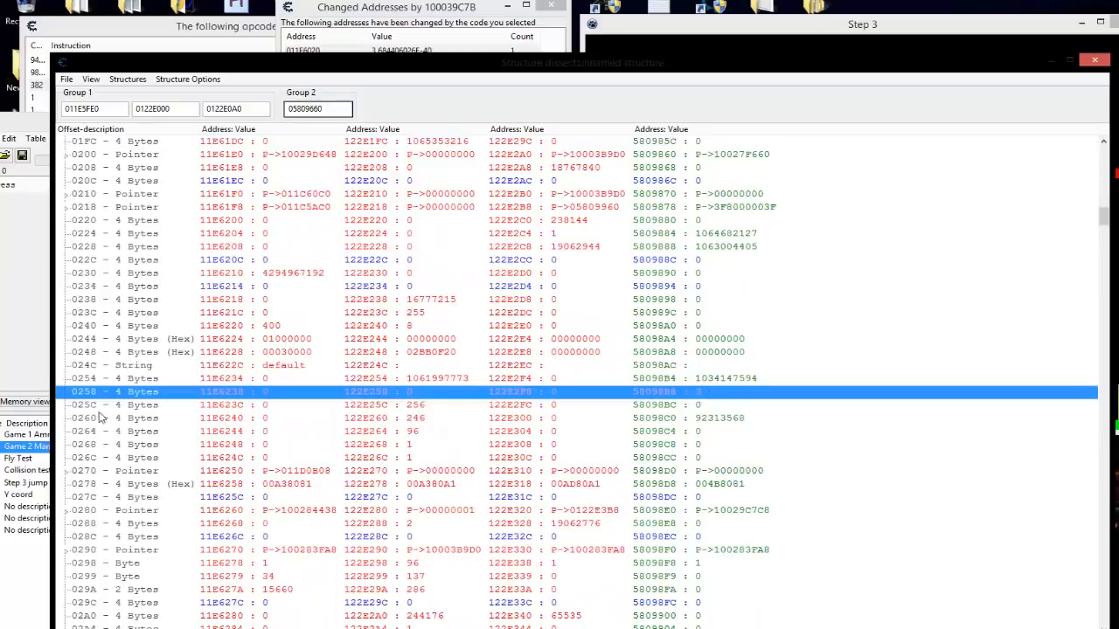
pyautogui.scroll(8, 675, 420)
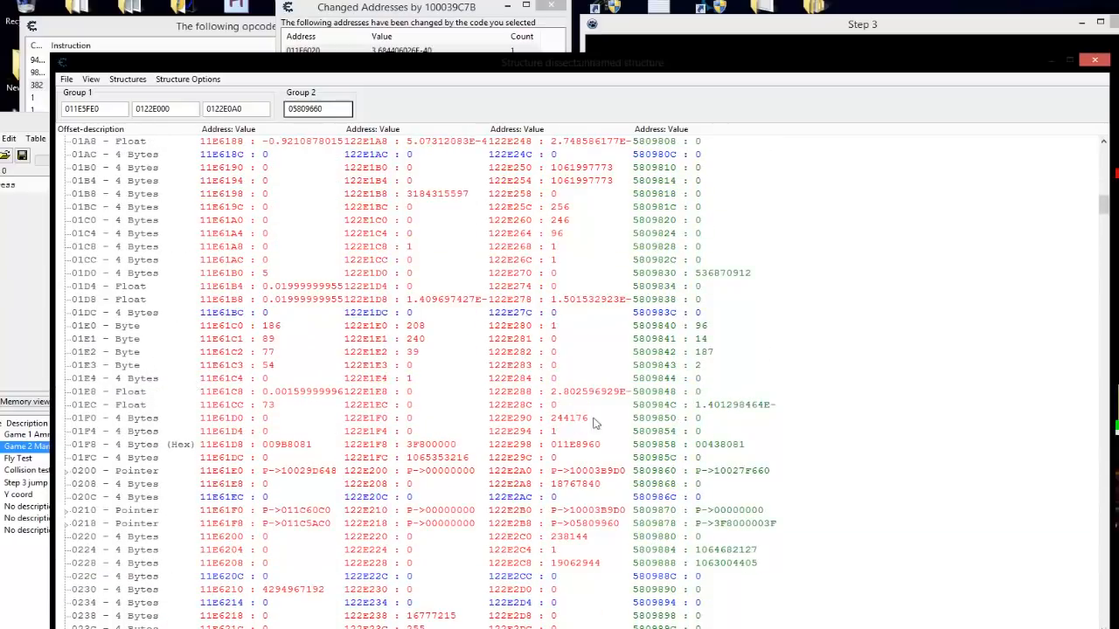
pyautogui.click(672, 420)
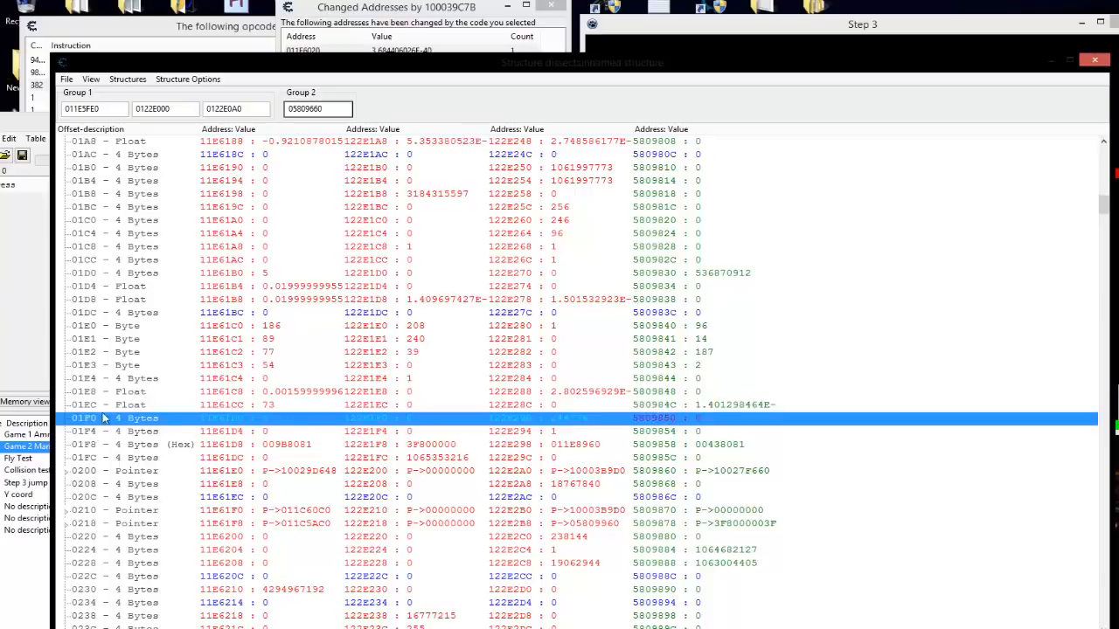
pyautogui.click(103, 406)
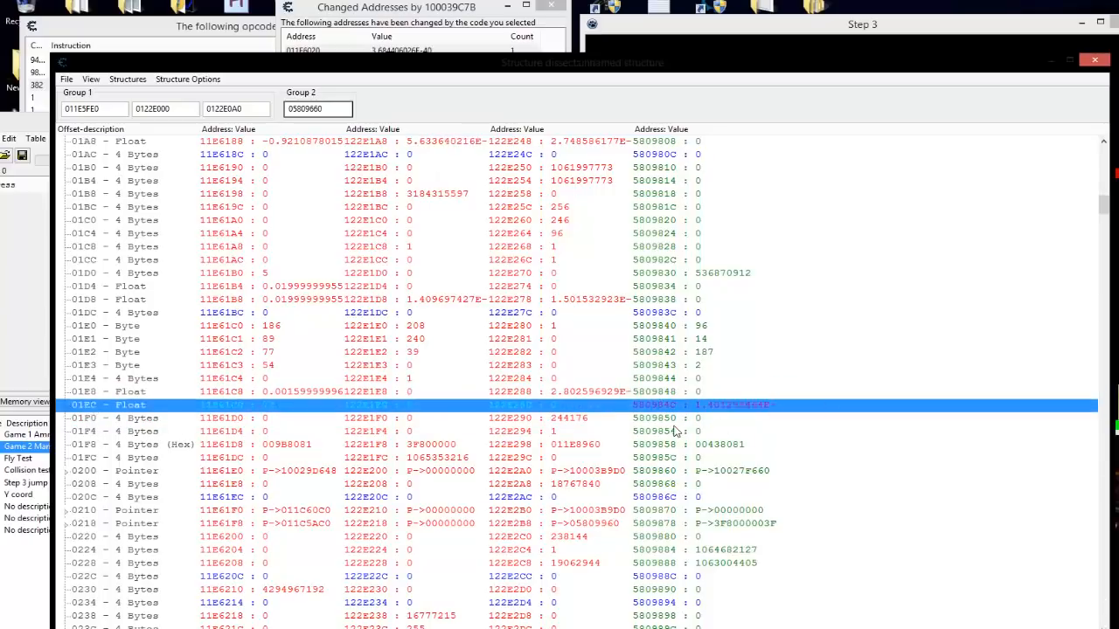
# Recheck the structure from offset 0000 past 0300 for a distinguishing value, mark offset 0258, and close the structure window
pyautogui.scroll(1, 731, 494)
pyautogui.scroll(20, 731, 495)
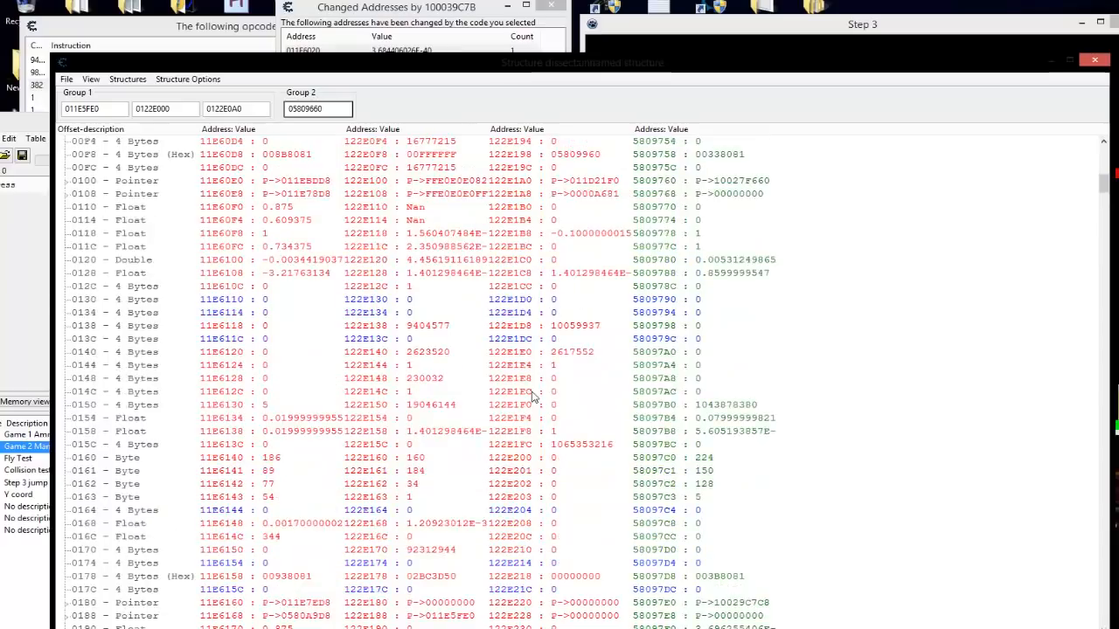
pyautogui.scroll(-5, 712, 490)
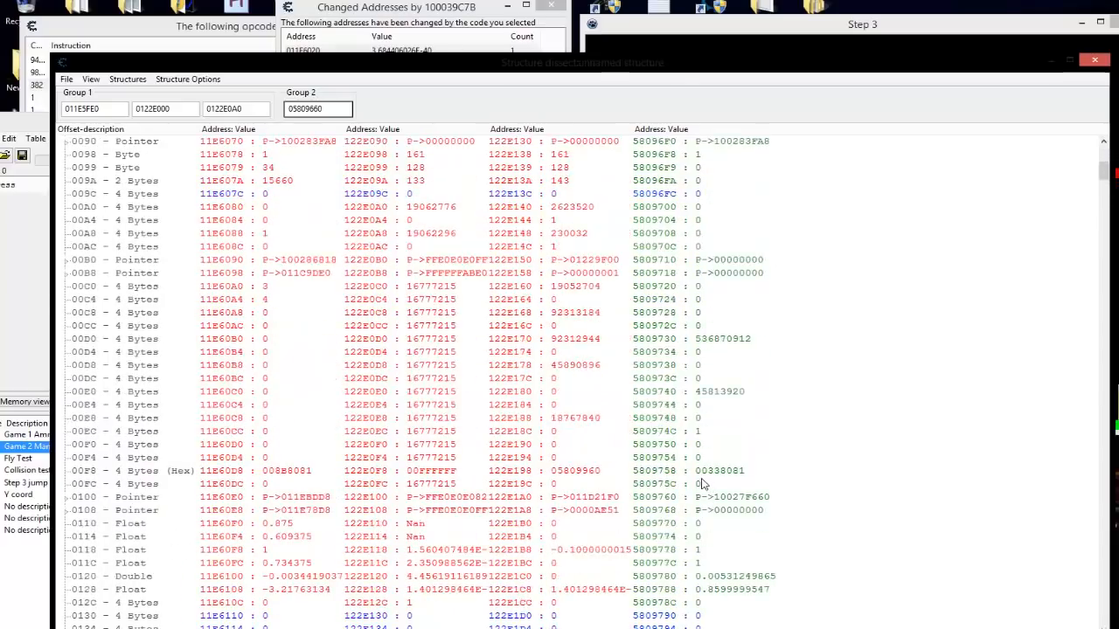
pyautogui.scroll(5, 706, 487)
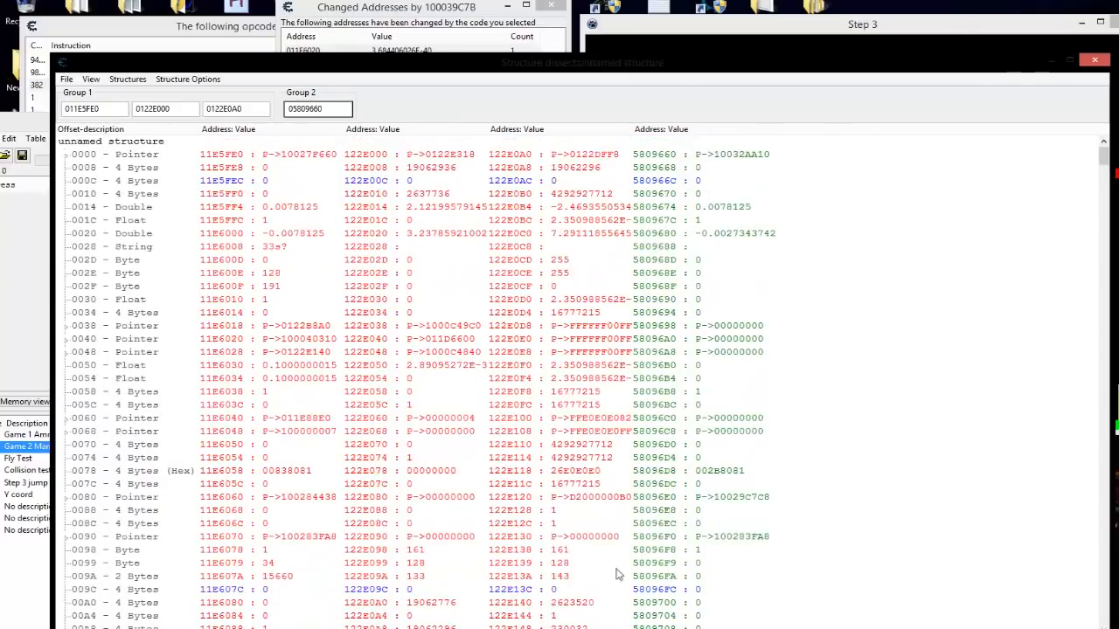
pyautogui.scroll(-20, 617, 575)
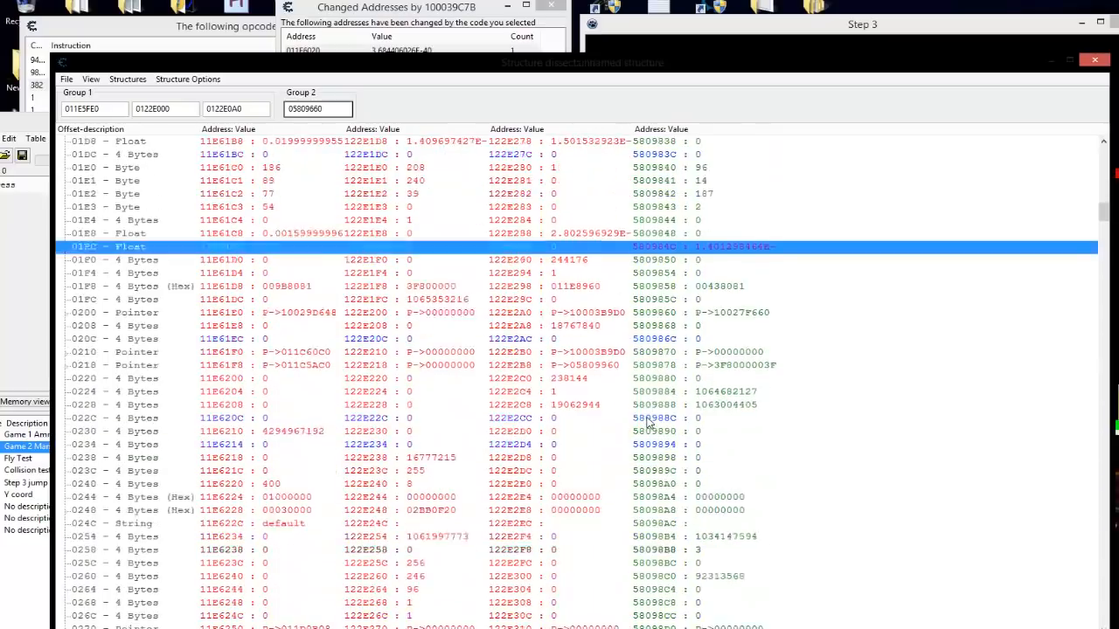
pyautogui.scroll(-4, 648, 423)
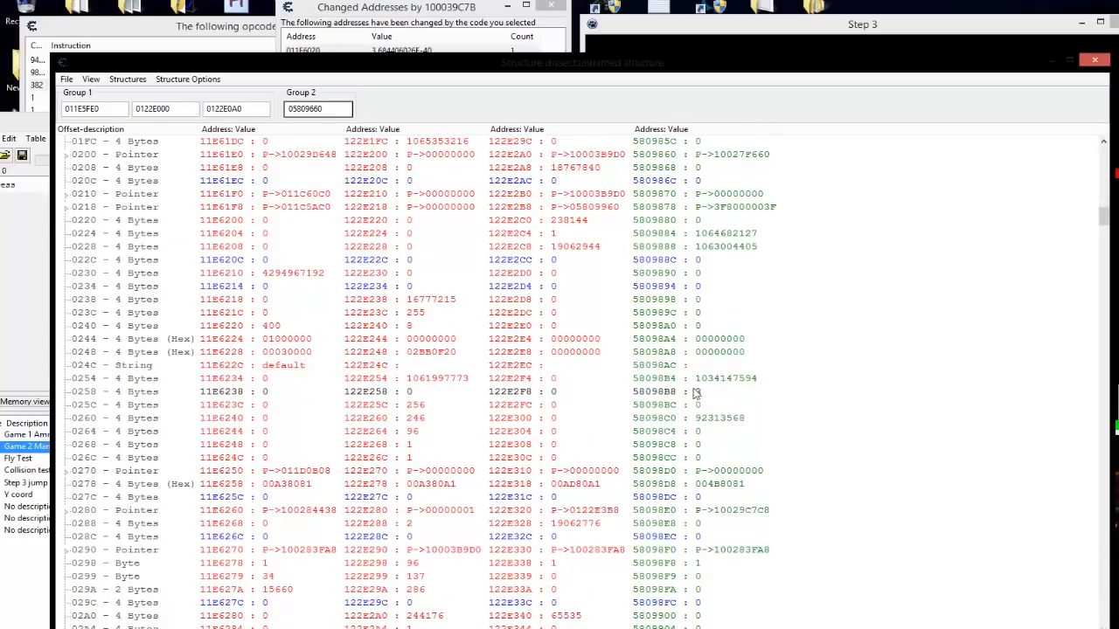
pyautogui.click(695, 393)
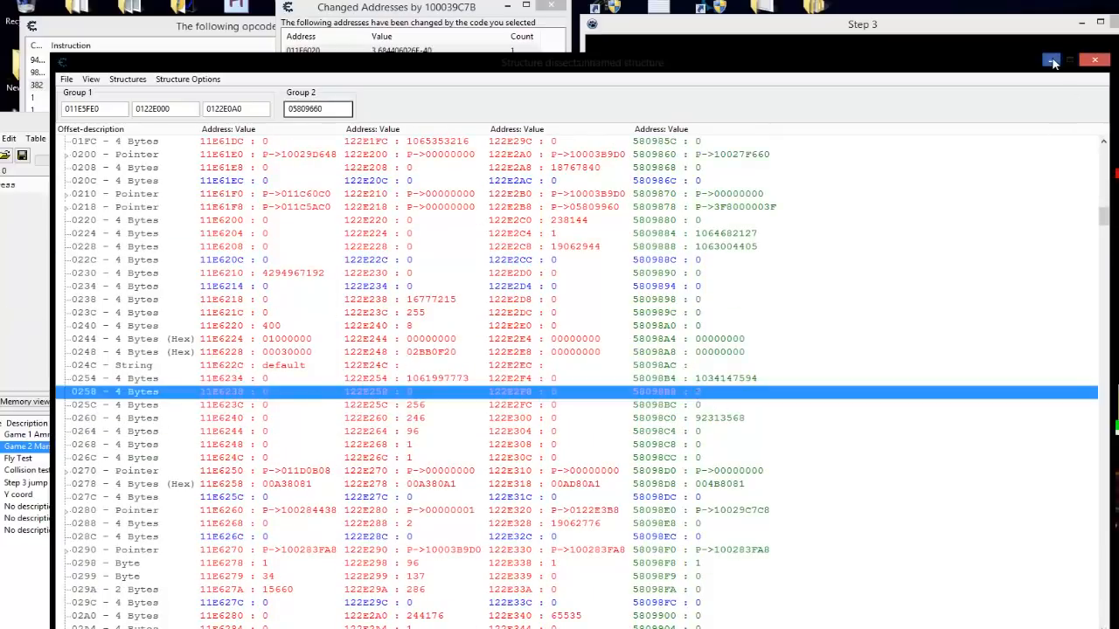
pyautogui.scroll(-8, 783, 330)
pyautogui.scroll(-10, 778, 367)
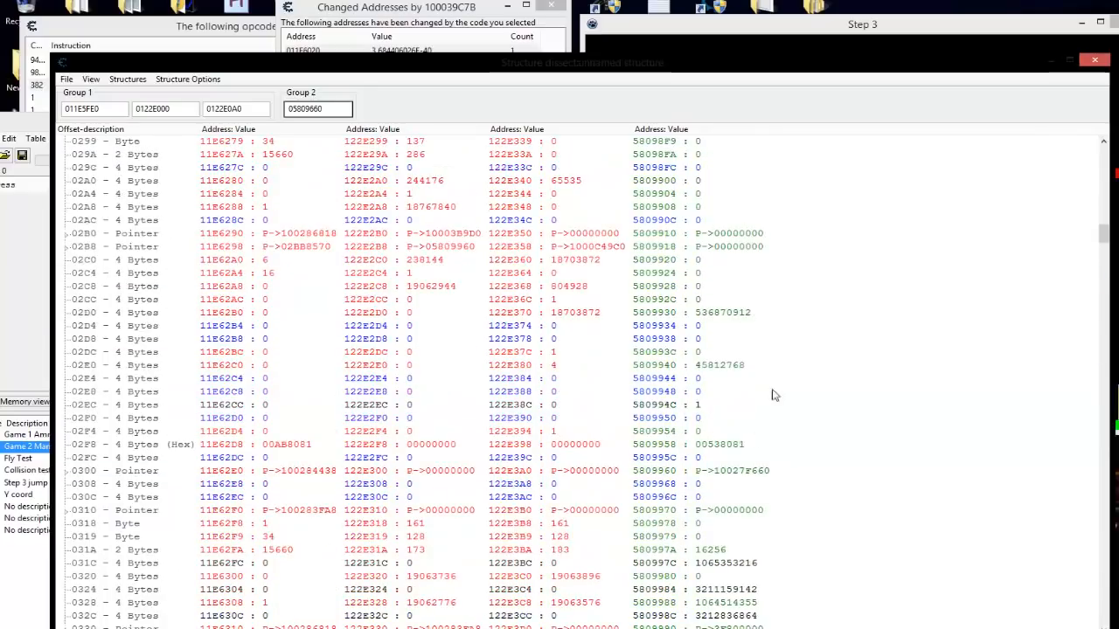
pyautogui.click(1094, 63)
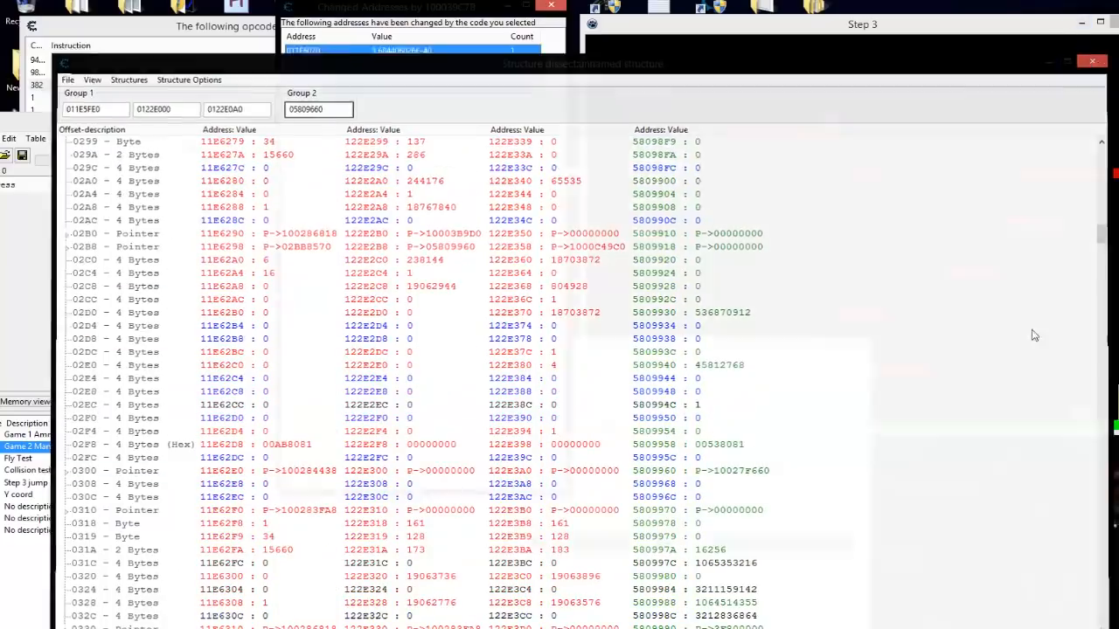
# Select address 058096A0 in the changed addresses list and move the list off the opcode window
pyautogui.click(374, 167)
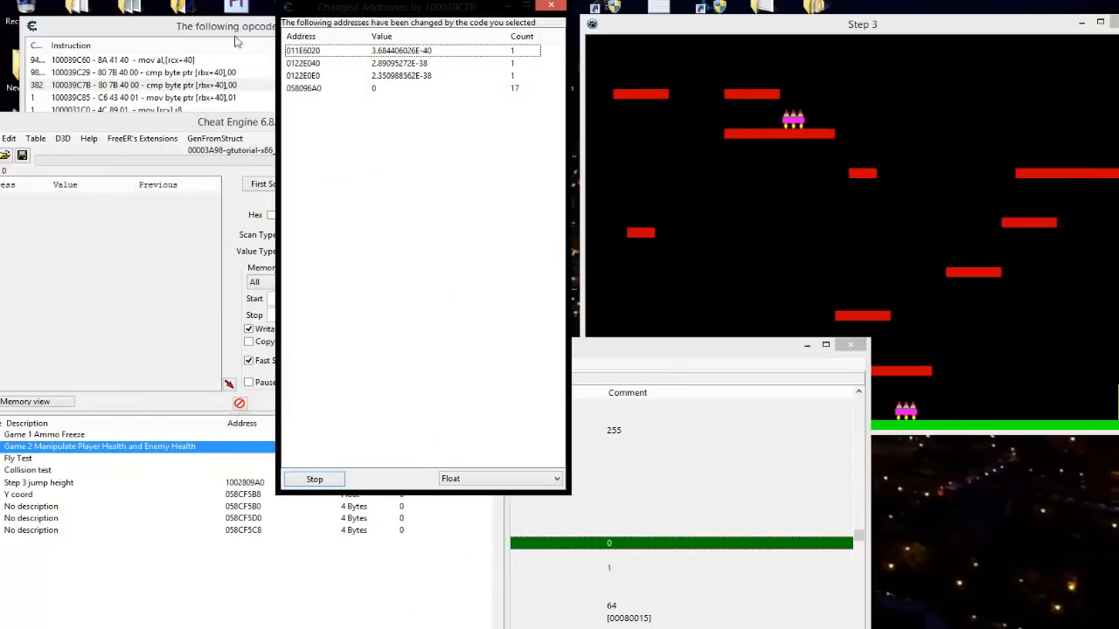
pyautogui.click(305, 88)
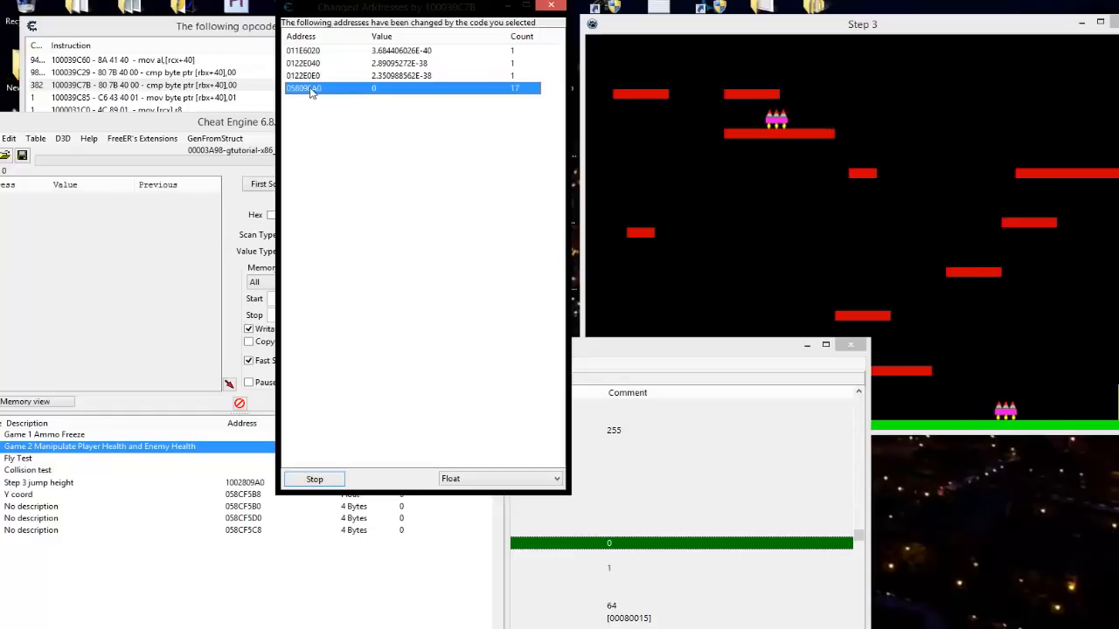
pyautogui.moveTo(428, 13); pyautogui.dragTo(470, 17)
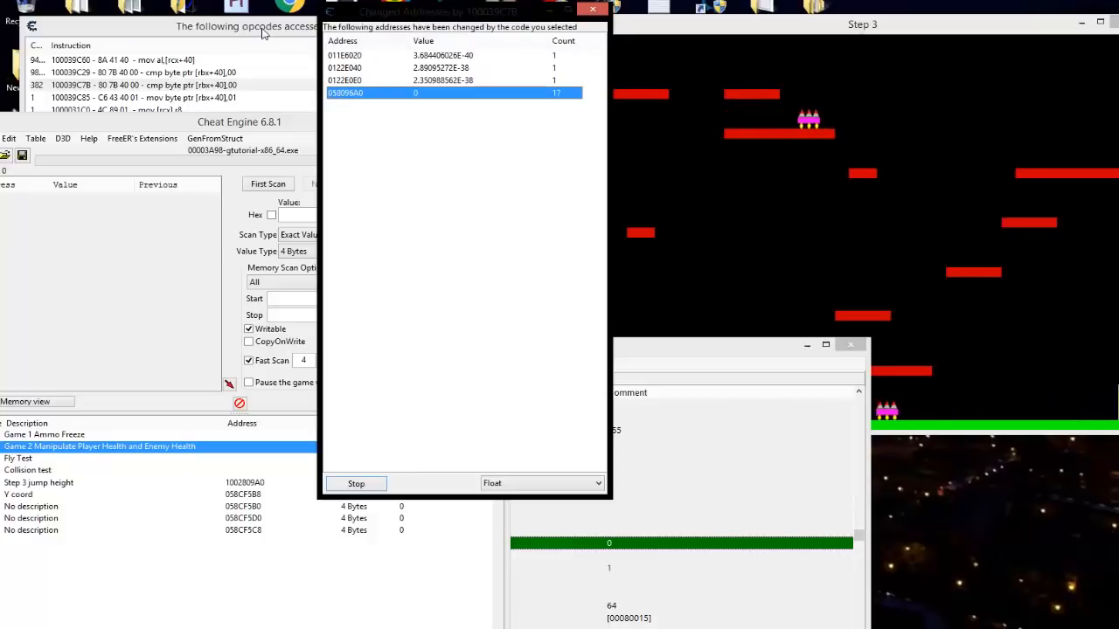
# Close the memory viewer, and stop and close both windows recording accessed opcodes
pyautogui.click(290, 57)
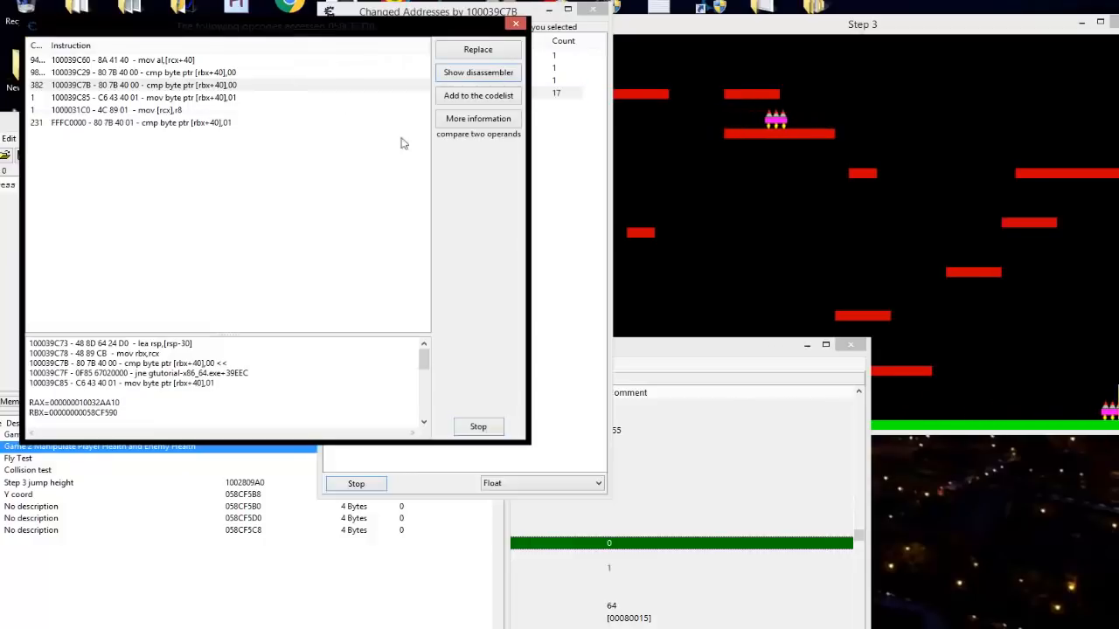
pyautogui.click(851, 344)
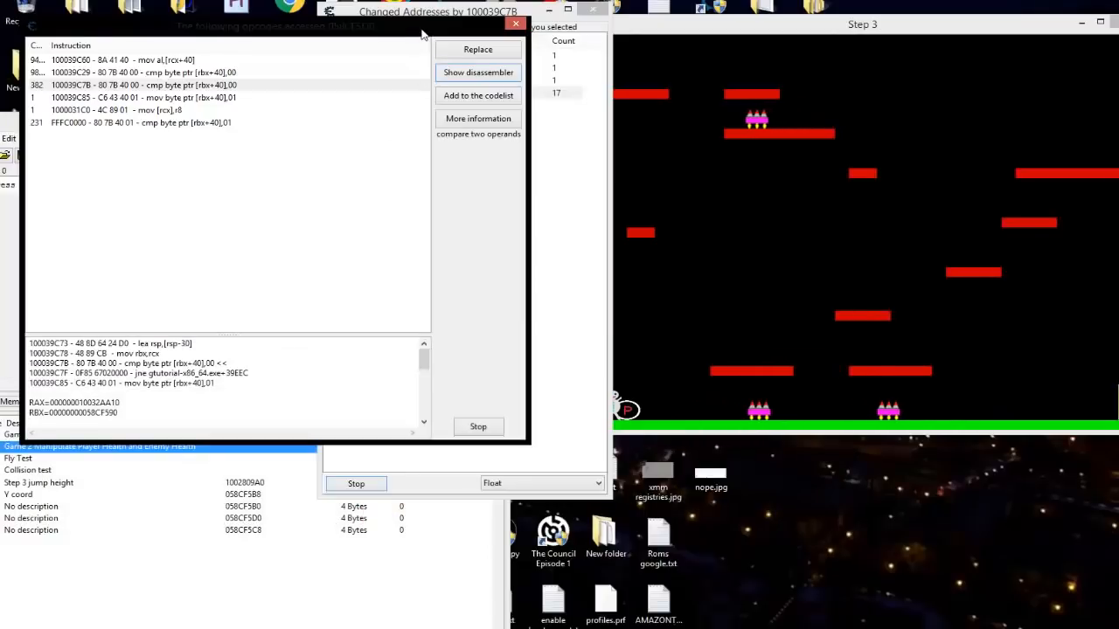
pyautogui.click(479, 428)
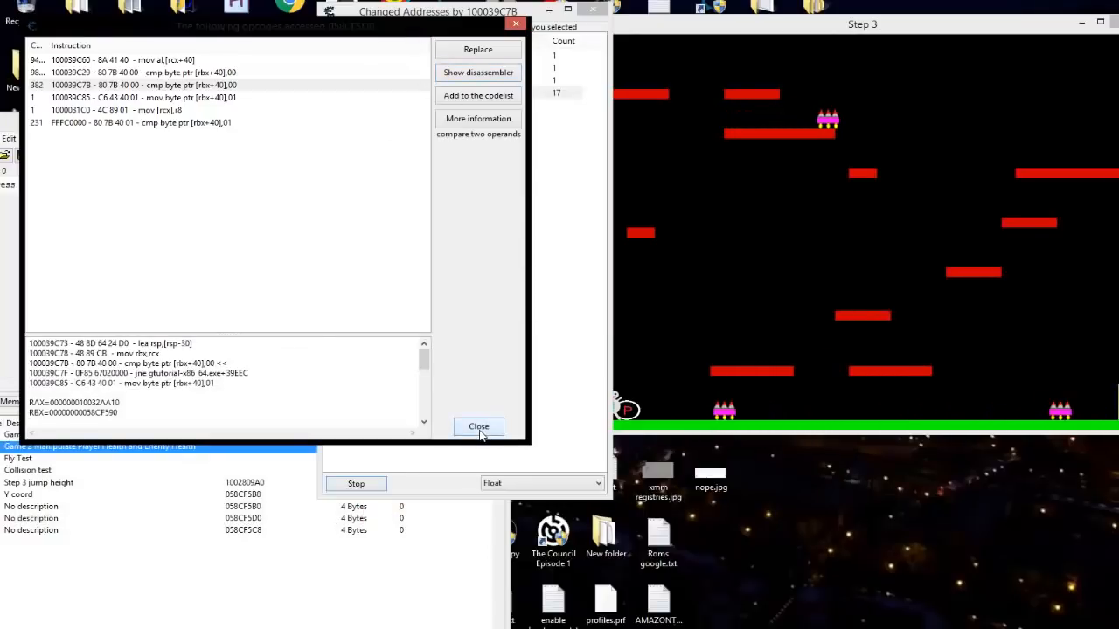
pyautogui.click(478, 428)
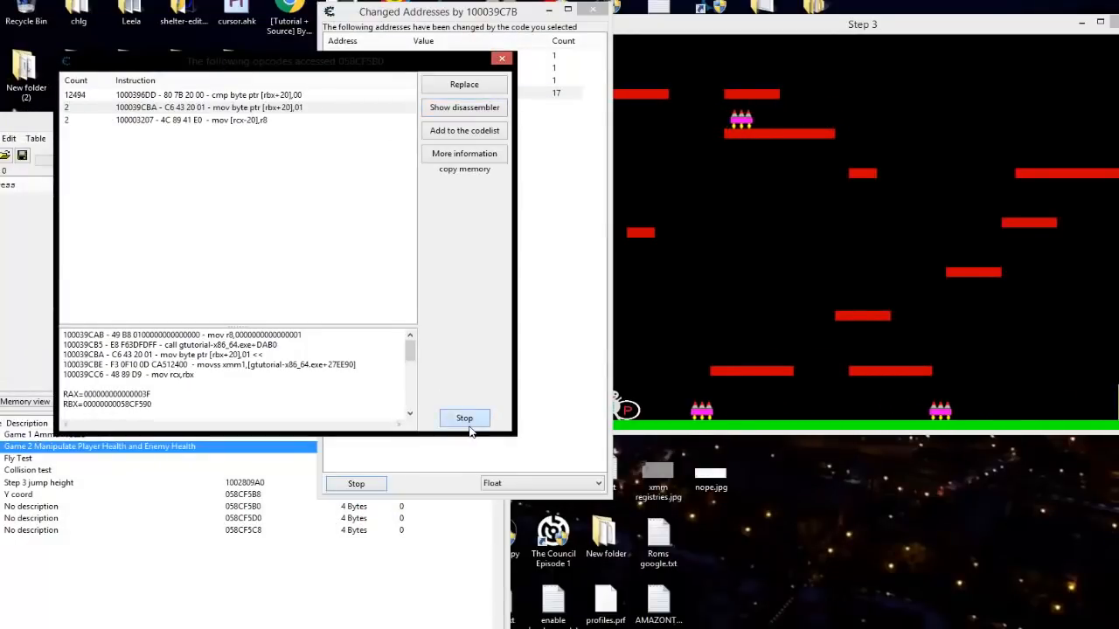
pyautogui.click(464, 419)
pyautogui.click(465, 420)
# Rearrange the main and changed addresses windows, and show the register states for address 058096A0 beside the list
pyautogui.click(294, 126)
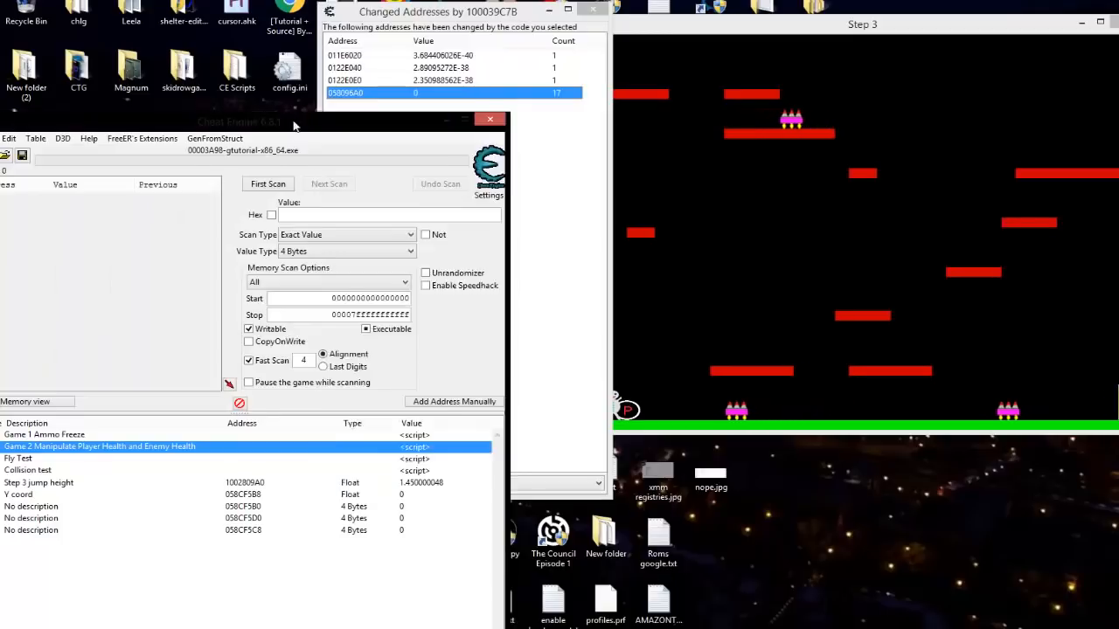
pyautogui.moveTo(294, 126); pyautogui.dragTo(258, 71)
pyautogui.moveTo(411, 11); pyautogui.dragTo(341, 29)
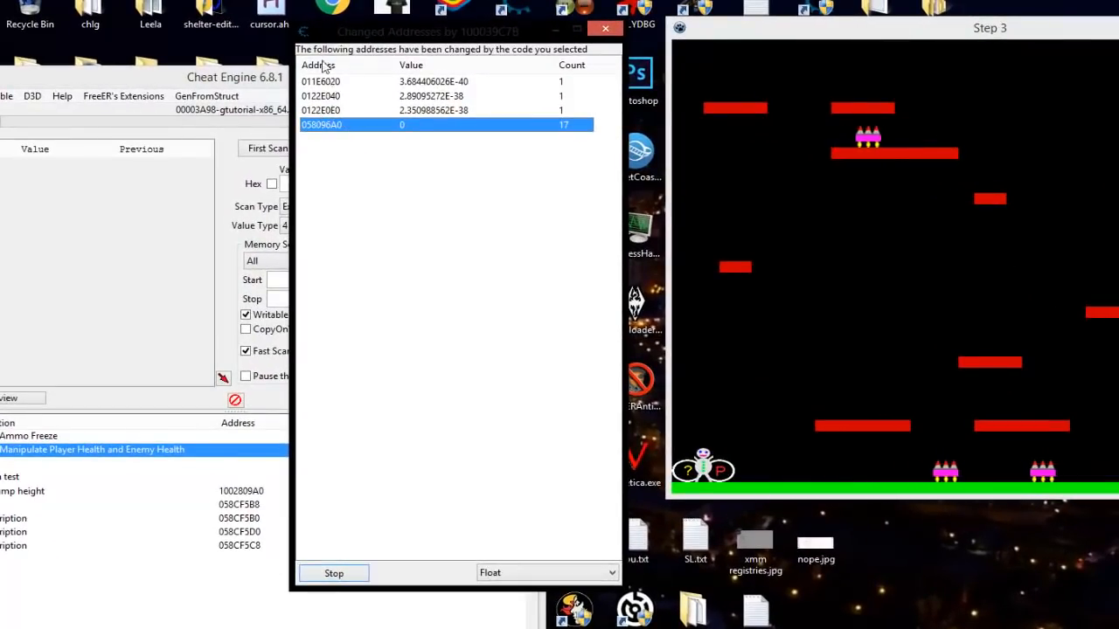
pyautogui.rightClick(337, 126)
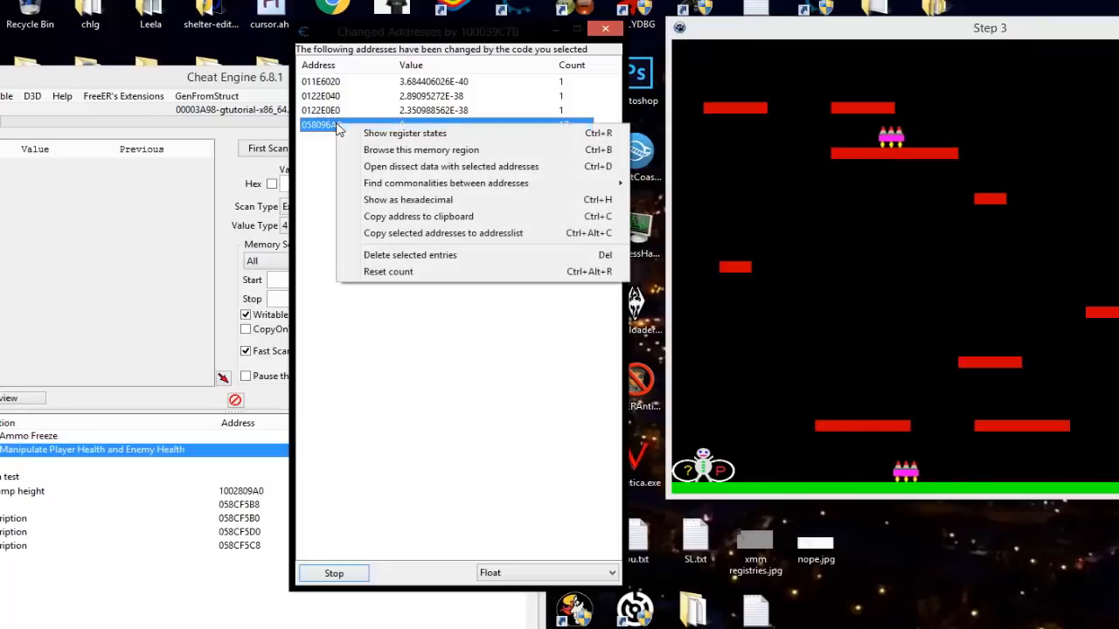
pyautogui.click(453, 140)
pyautogui.moveTo(623, 208); pyautogui.dragTo(111, 237)
pyautogui.moveTo(111, 192); pyautogui.dragTo(68, 140)
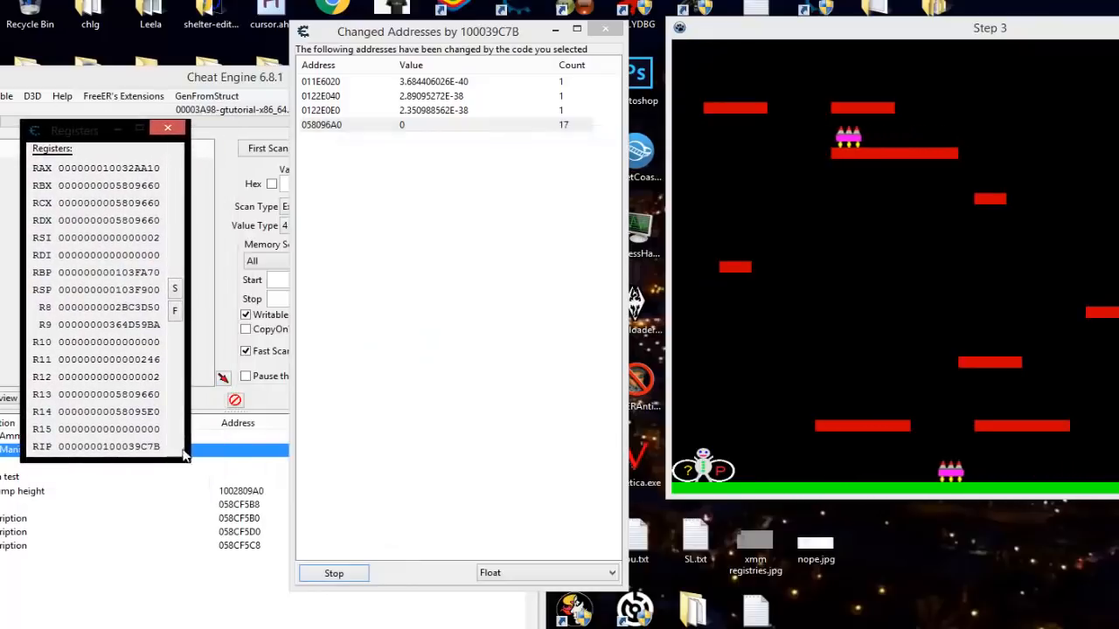
# Show the register states for addresses 0122E0E0 and 0122E040, moving each register window clear of the next
pyautogui.click(333, 111)
pyautogui.rightClick(333, 111)
pyautogui.click(358, 118)
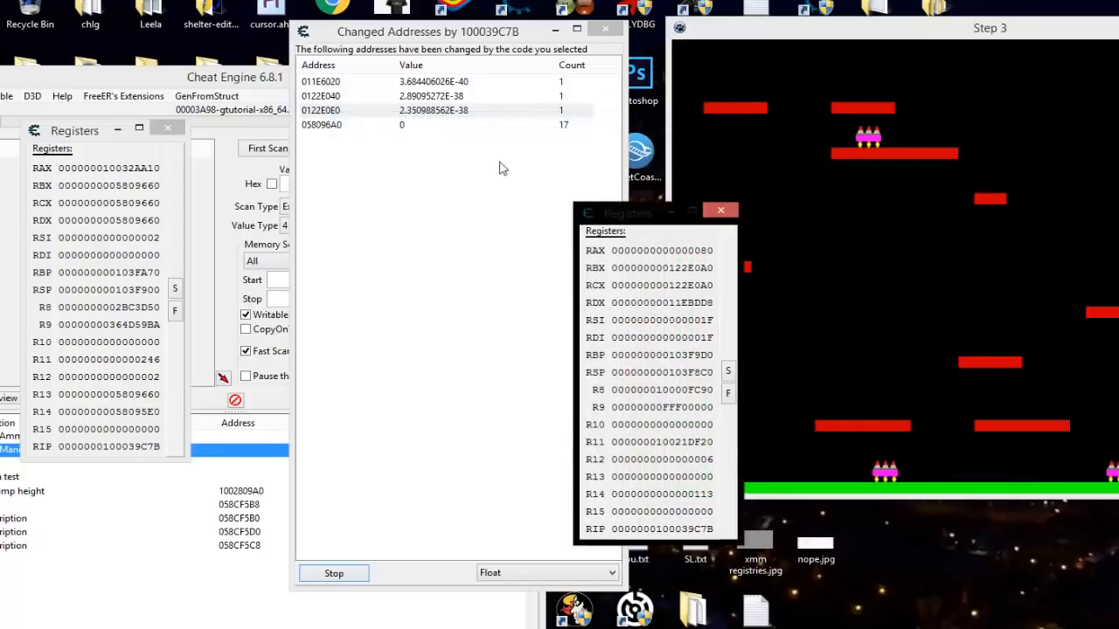
pyautogui.moveTo(615, 222); pyautogui.dragTo(270, 148)
pyautogui.rightClick(347, 98)
pyautogui.click(370, 105)
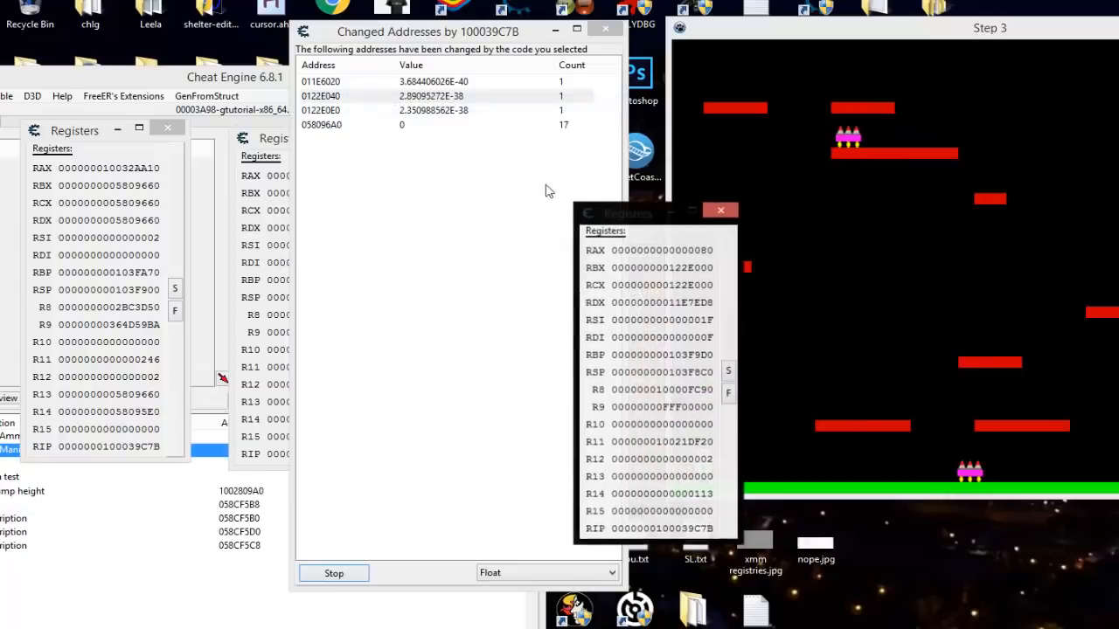
pyautogui.moveTo(633, 225); pyautogui.dragTo(536, 167)
# Show the register states for address 011E6020 and move its window beside the address list
pyautogui.click(317, 80)
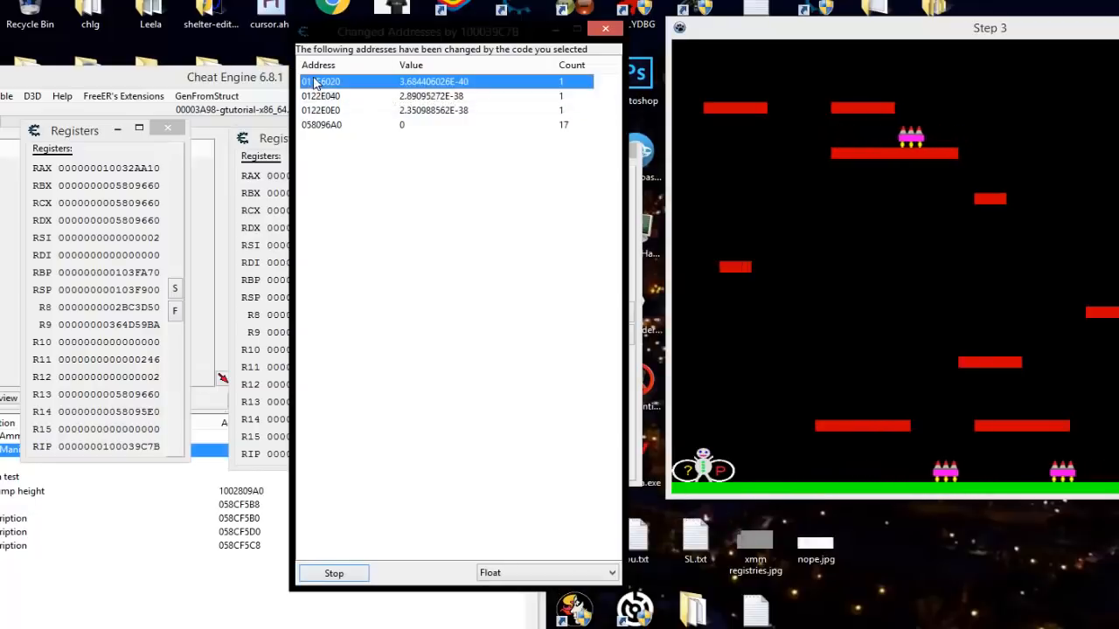
pyautogui.rightClick(316, 80)
pyautogui.click(368, 88)
pyautogui.moveTo(614, 211); pyautogui.dragTo(750, 170)
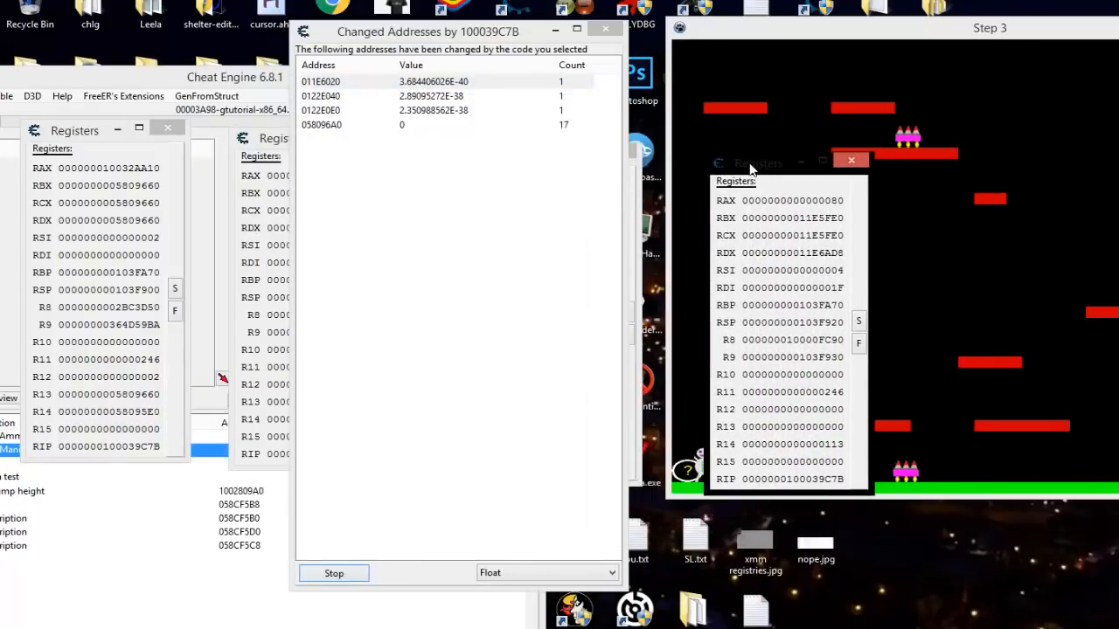
# Move the changed addresses list out of the way and line up all four register windows side by side
pyautogui.moveTo(471, 26); pyautogui.dragTo(1112, 444)
pyautogui.moveTo(812, 179); pyautogui.dragTo(752, 159)
pyautogui.moveTo(541, 163); pyautogui.dragTo(477, 148)
pyautogui.moveTo(691, 145); pyautogui.dragTo(628, 149)
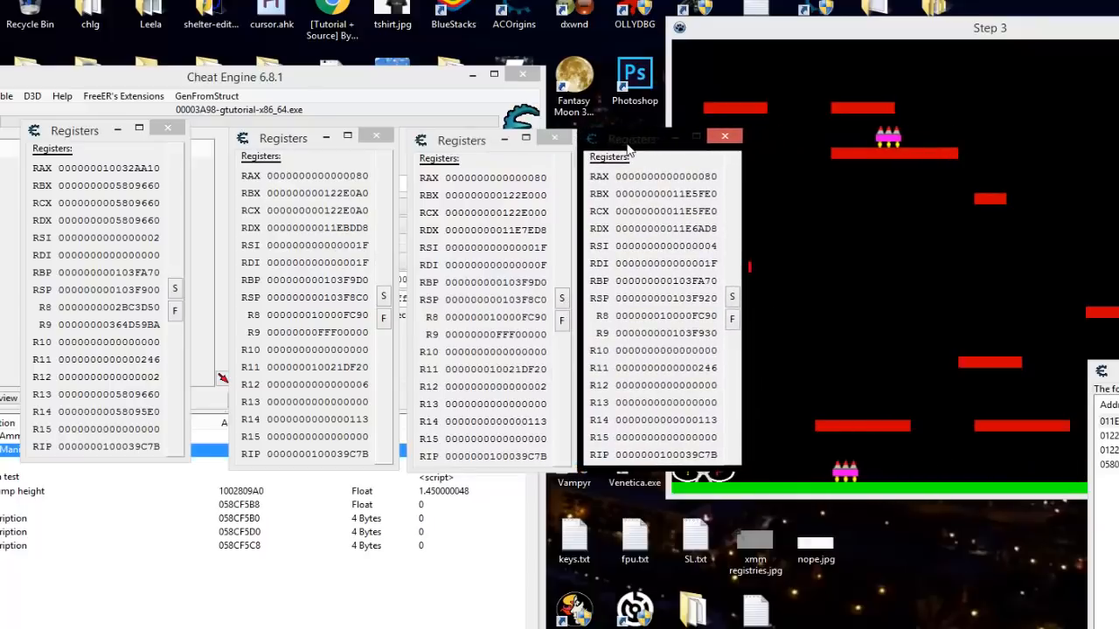
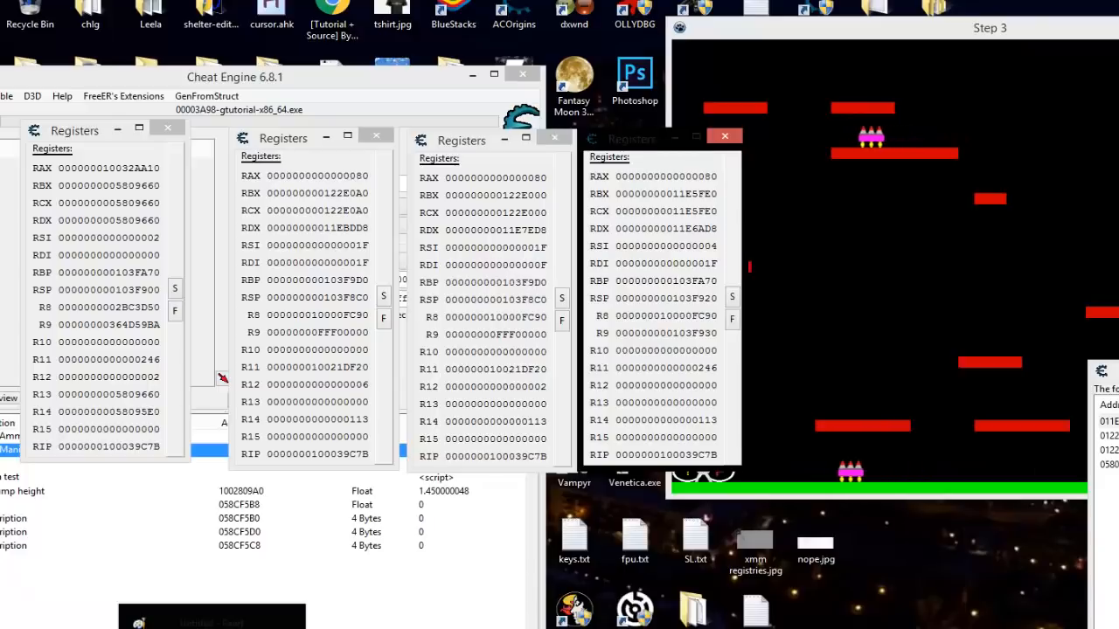
# Switch to Paint, paste the screenshot of the four register windows, and reposition it on the canvas
pyautogui.click(174, 628)
pyautogui.moveTo(399, 324)
pyautogui.mouseDown()
pyautogui.moveTo(595, 100)
pyautogui.moveTo(775, 12)
pyautogui.moveTo(763, 24)
pyautogui.mouseUp()
pyautogui.hotkey('ctrl', 'v')
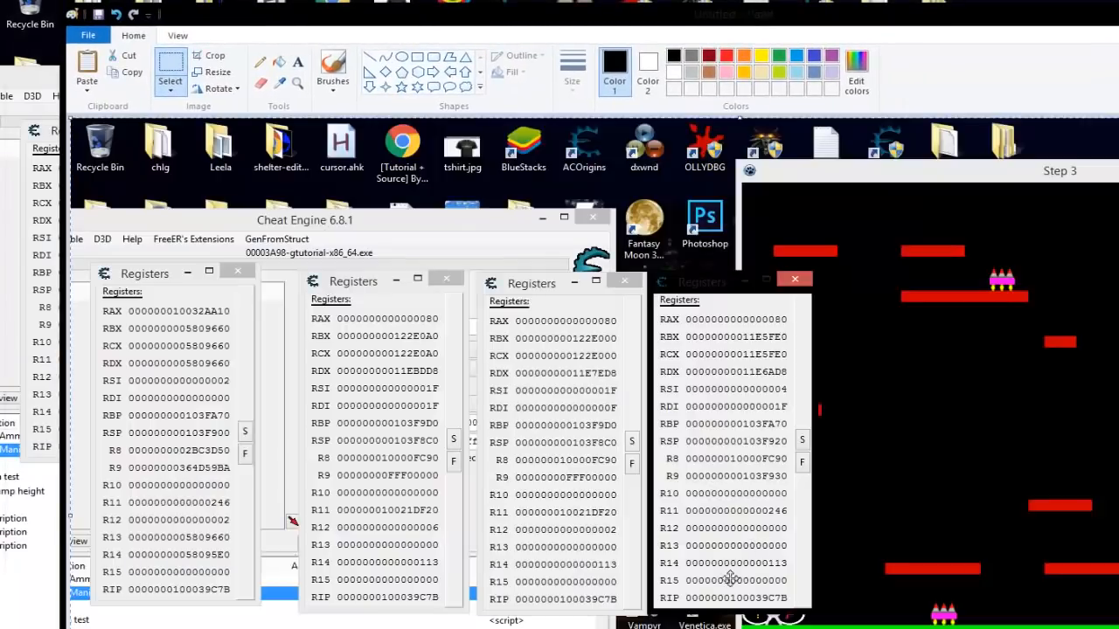
pyautogui.moveTo(577, 542)
pyautogui.mouseDown()
pyautogui.moveTo(594, 421)
pyautogui.moveTo(577, 400)
pyautogui.mouseUp()
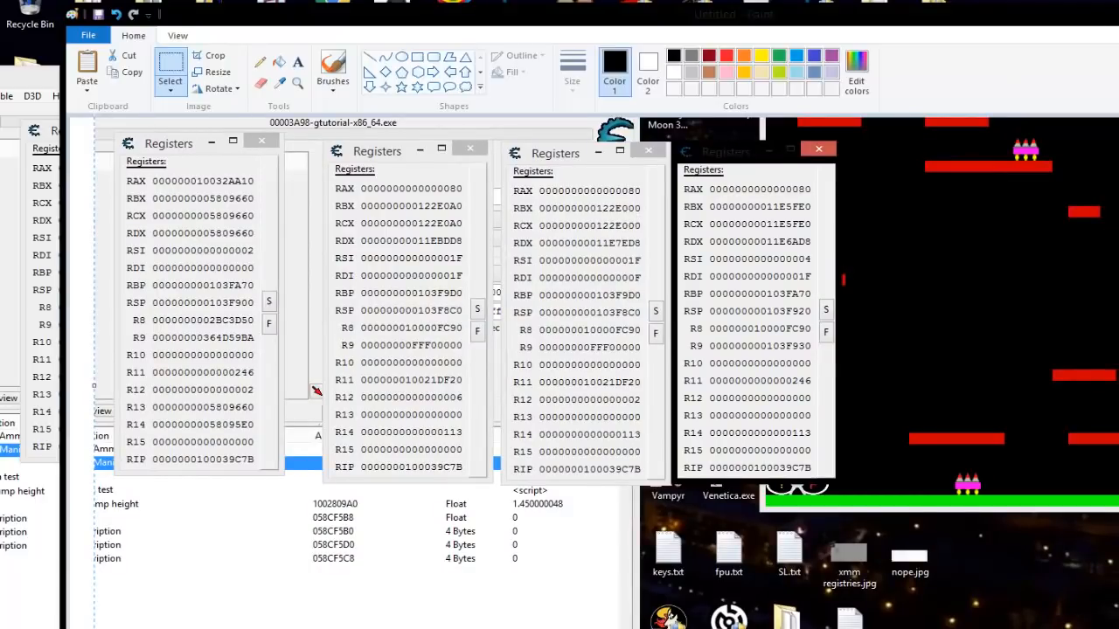
pyautogui.moveTo(561, 221); pyautogui.dragTo(542, 265)
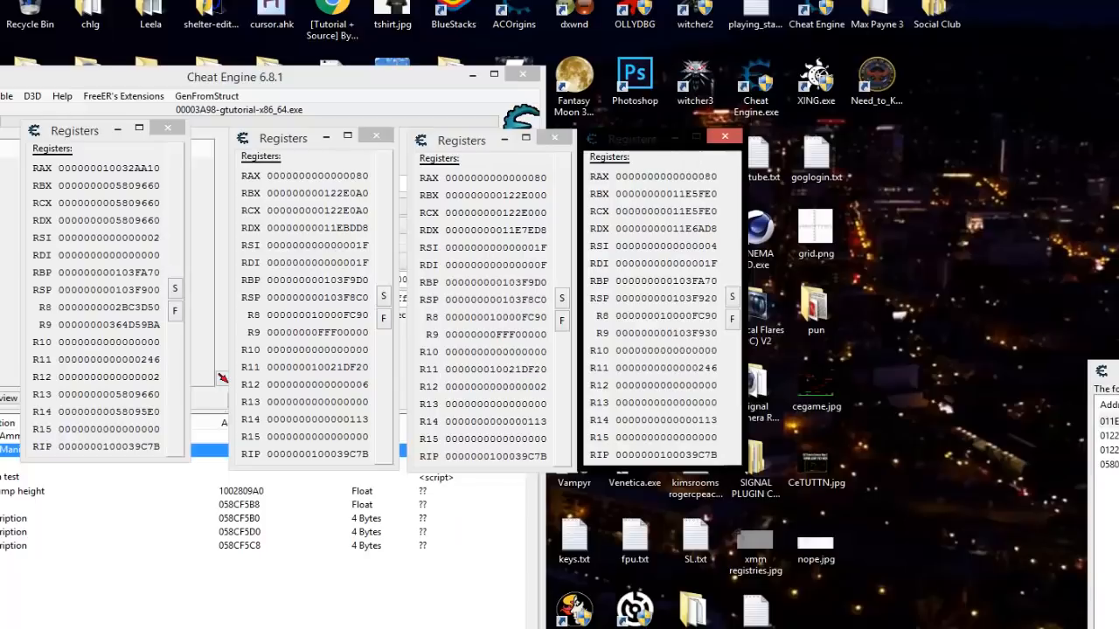
# Bring the changed addresses list back into view over the register windows and close it
pyautogui.moveTo(1106, 371); pyautogui.dragTo(437, 247)
pyautogui.click(574, 238)
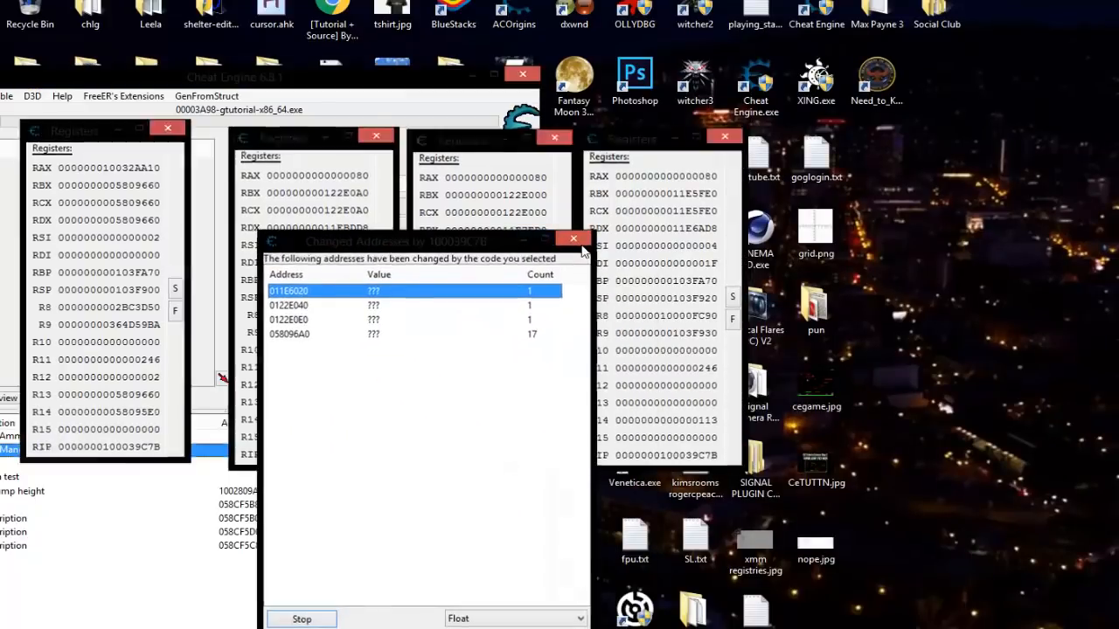
# Launch a new copy of the Cheat Engine tutorial game and arrange its window beside the main window
pyautogui.moveTo(153, 77); pyautogui.dragTo(465, 45)
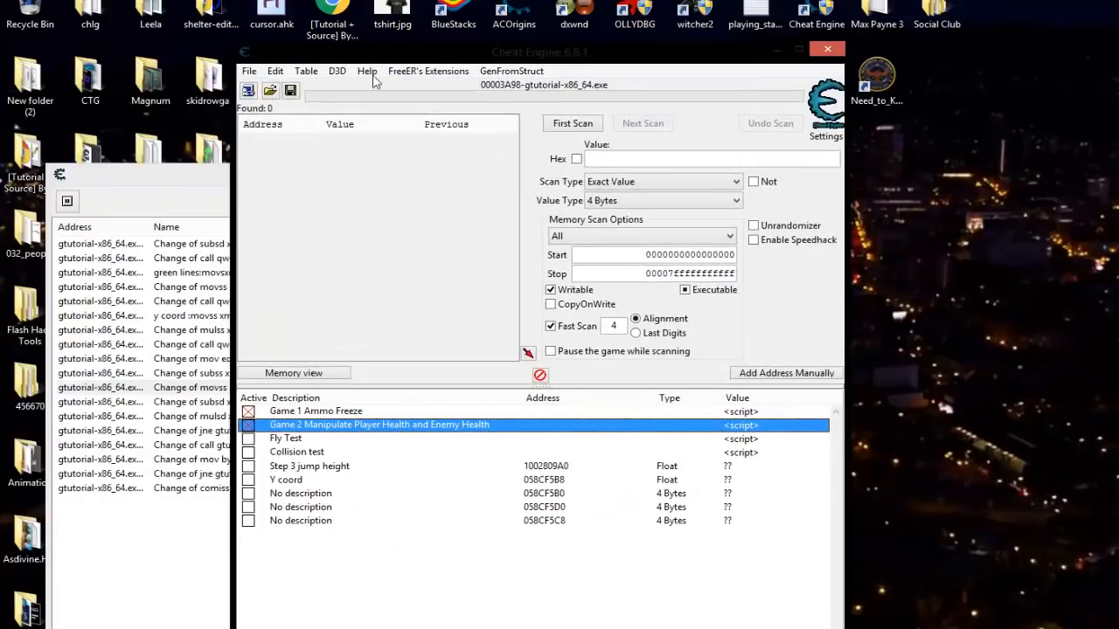
pyautogui.click(373, 77)
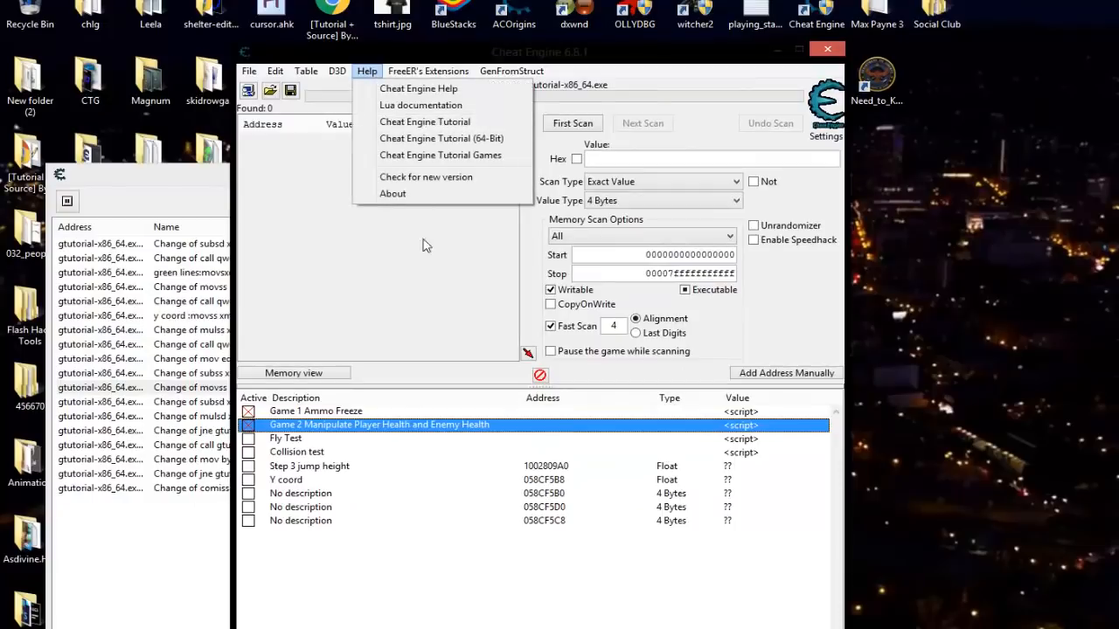
pyautogui.click(429, 162)
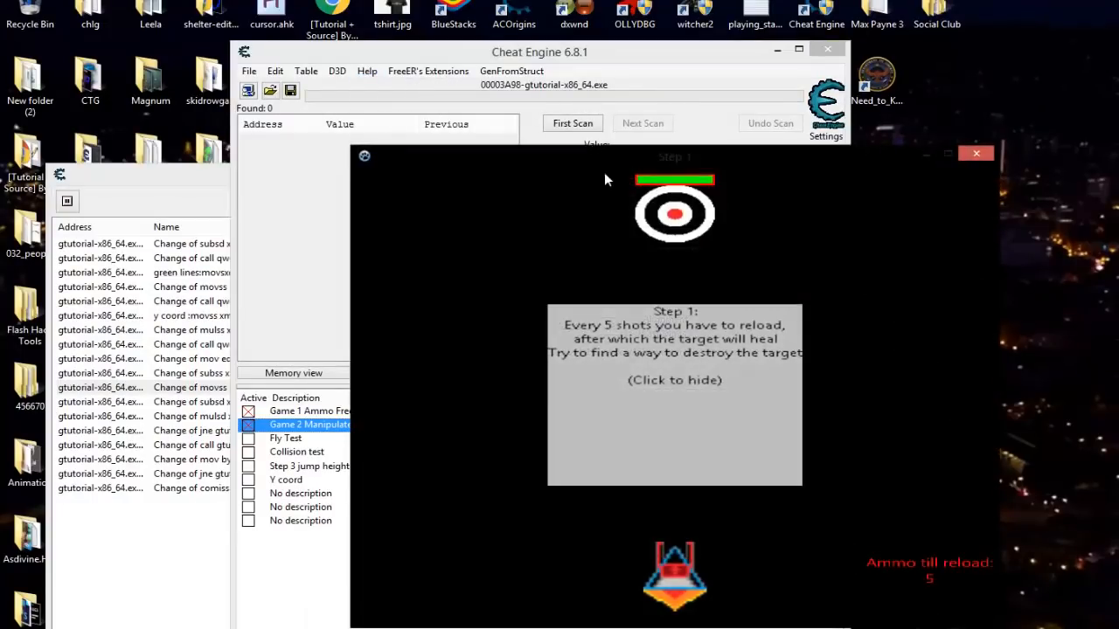
pyautogui.moveTo(604, 172); pyautogui.dragTo(934, 50)
pyautogui.moveTo(578, 54); pyautogui.dragTo(433, 30)
# Attach to the CE Game tutorials process and keep the current address list and code list
pyautogui.click(103, 67)
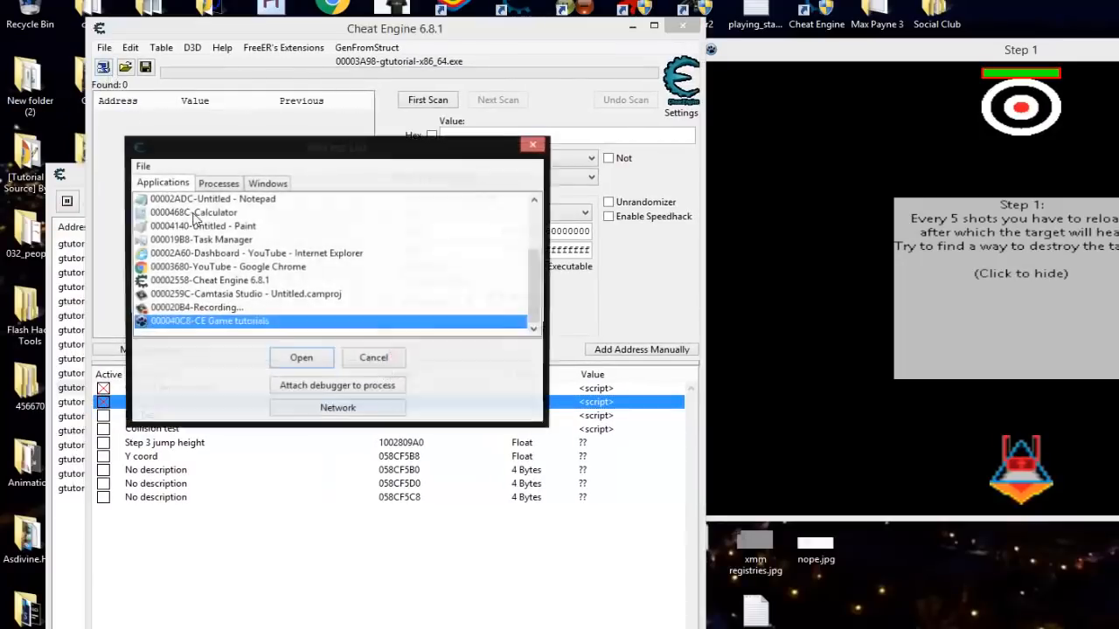
pyautogui.click(300, 361)
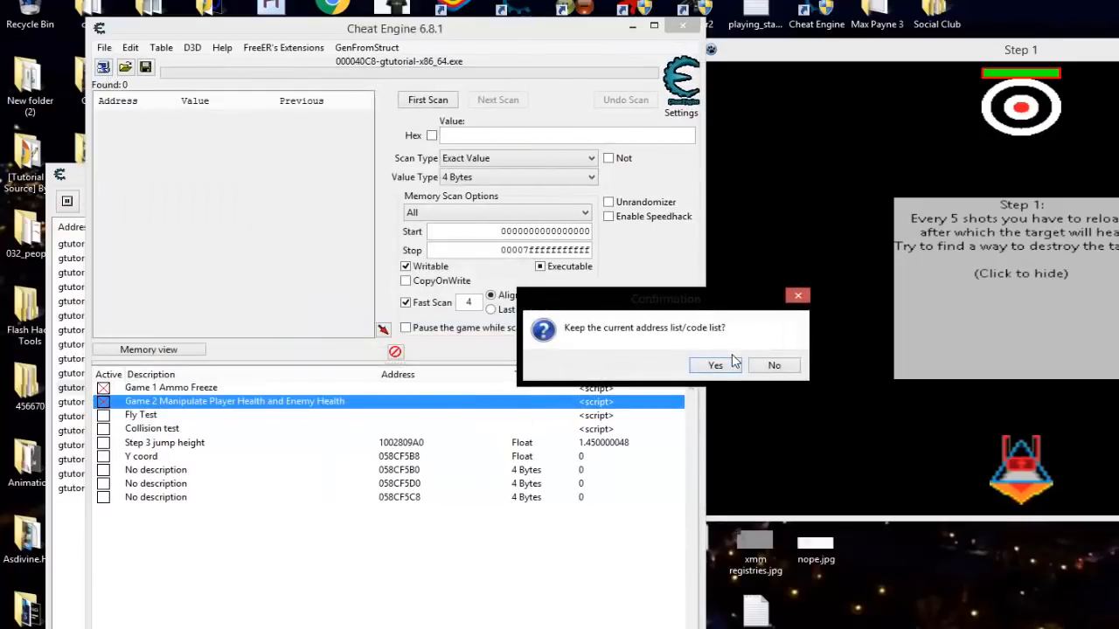
pyautogui.click(718, 365)
pyautogui.click(715, 374)
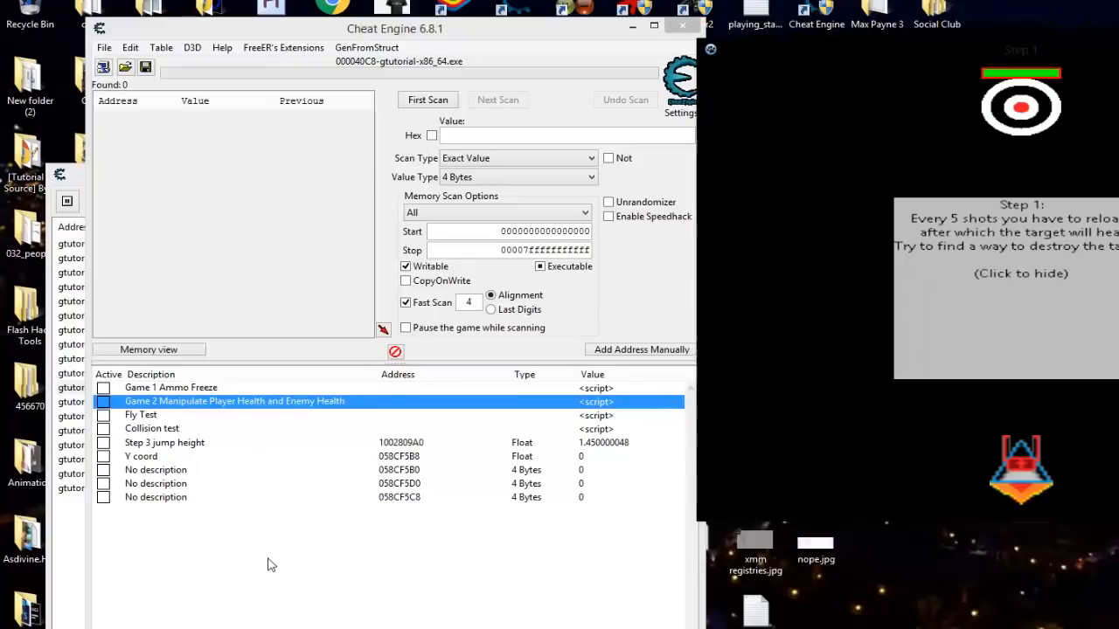
# Delete the Y coord record and the three undescribed records, and activate the Game 1 Ammo Freeze and Game 2 health scripts
pyautogui.click(418, 458)
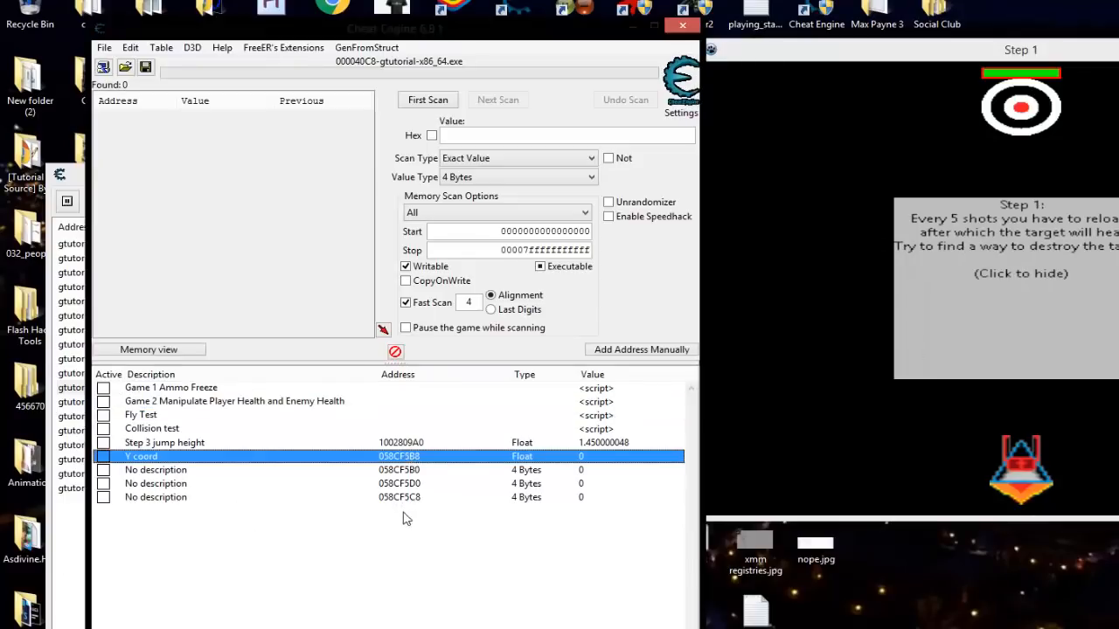
pyautogui.keyDown('shift'); pyautogui.click(403, 498); pyautogui.keyUp('shift')
pyautogui.rightClick(398, 500)
pyautogui.moveTo(474, 175)
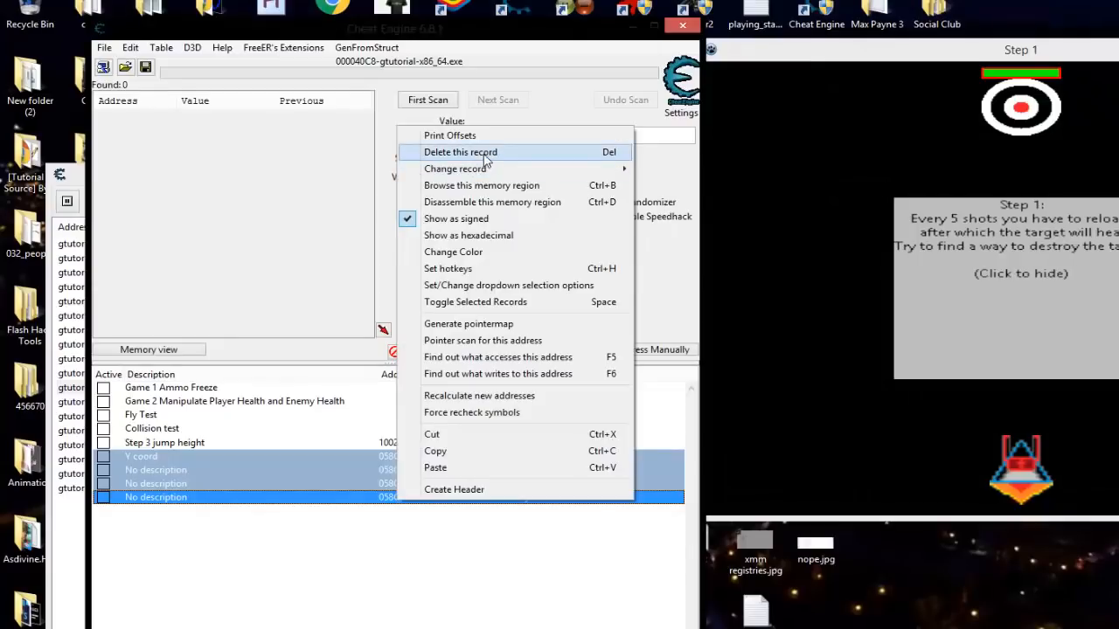
pyautogui.click(461, 152)
pyautogui.click(715, 365)
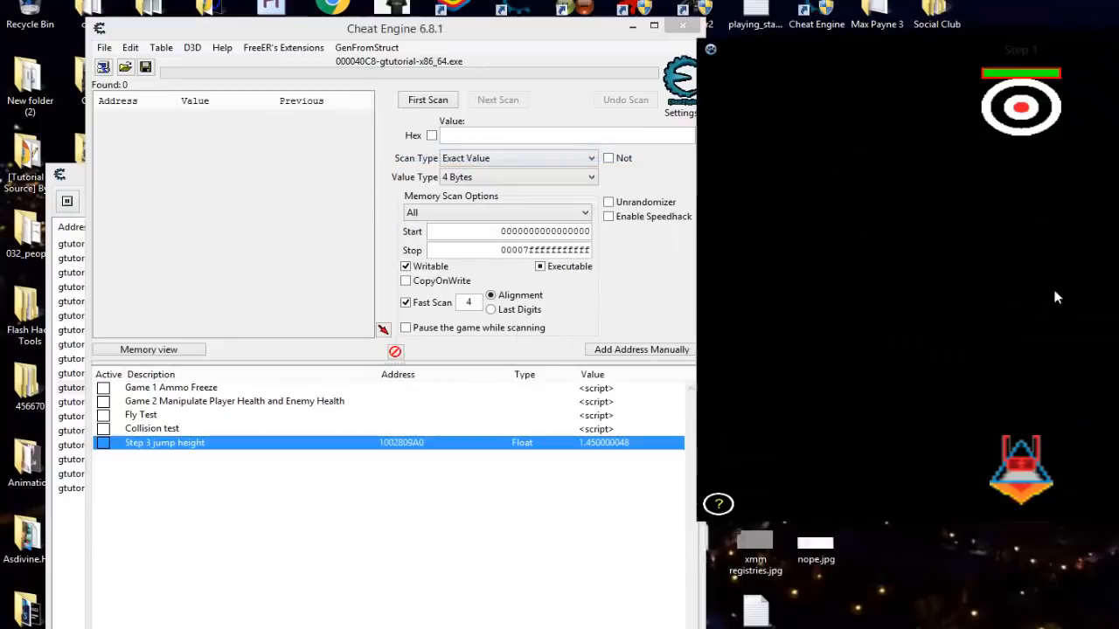
pyautogui.click(104, 387)
pyautogui.click(103, 402)
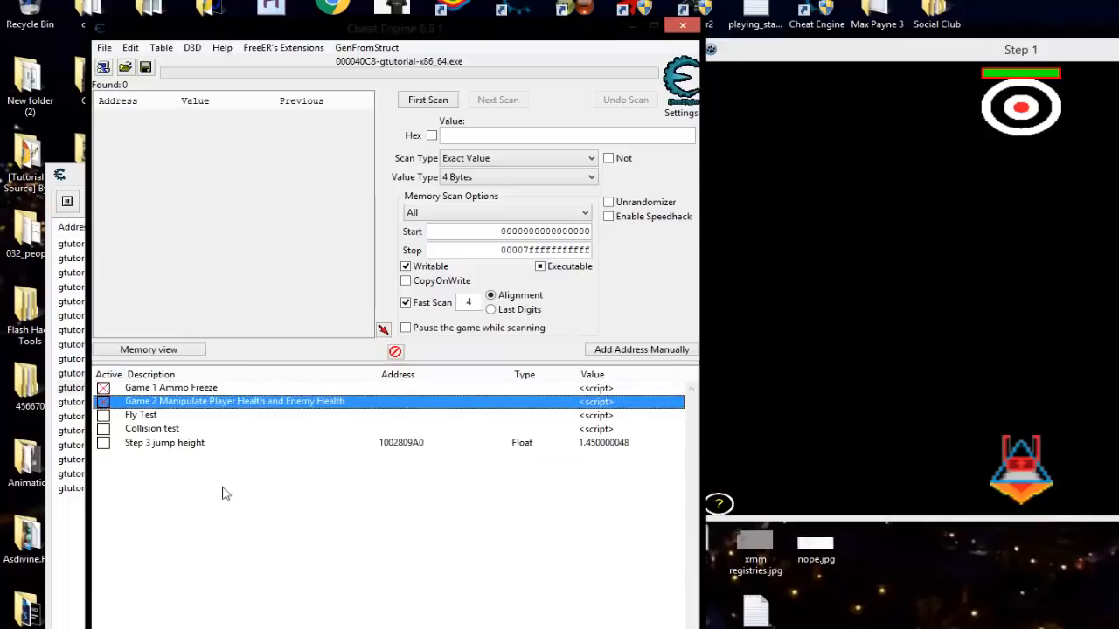
# Find out which addresses the cmp byte ptr [rbx+40],00 instruction accesses in the Memory Viewer
pyautogui.click(149, 349)
pyautogui.moveTo(479, 411); pyautogui.dragTo(468, 223)
pyautogui.rightClick(442, 435)
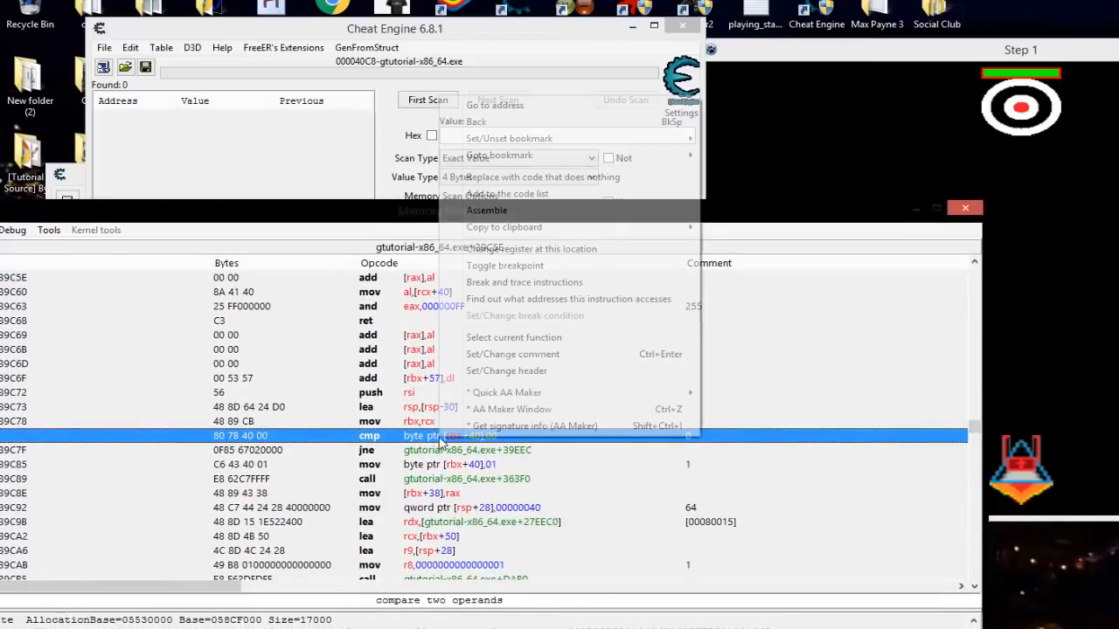
pyautogui.click(525, 299)
pyautogui.click(716, 369)
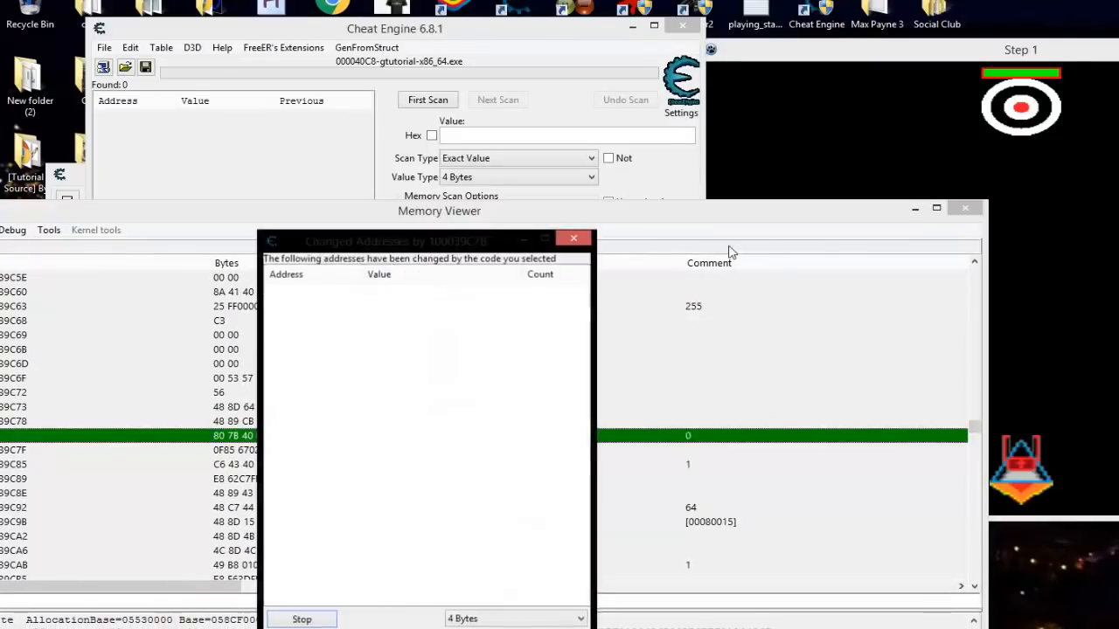
# Minimize the Memory Viewer and display the values in the changed addresses list as Float
pyautogui.click(914, 208)
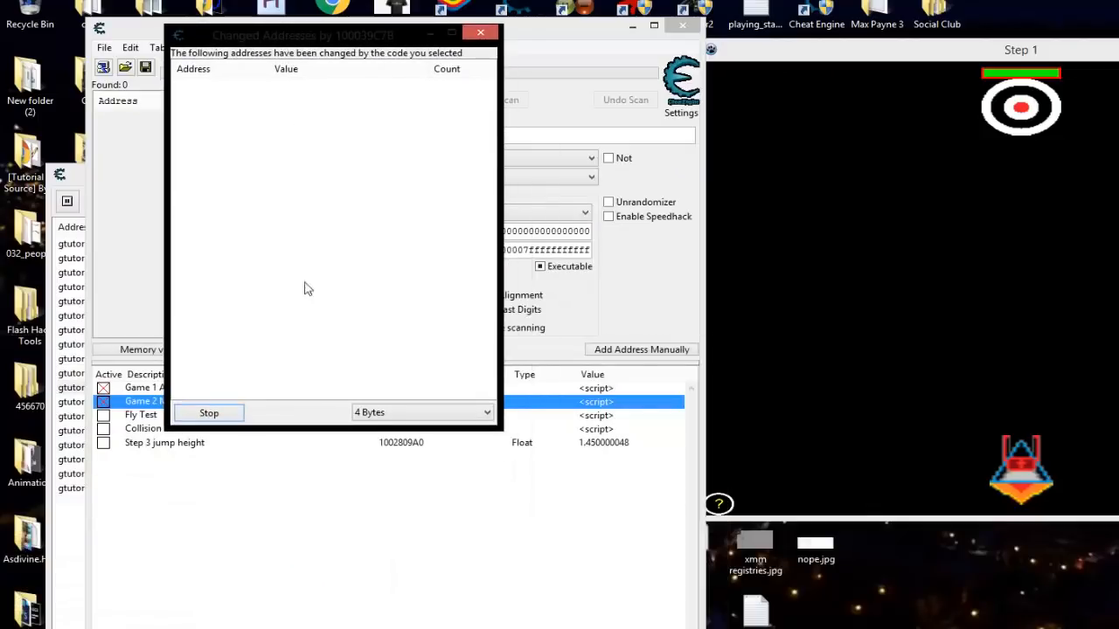
pyautogui.click(376, 420)
pyautogui.click(376, 460)
pyautogui.moveTo(376, 470); pyautogui.dragTo(416, 572)
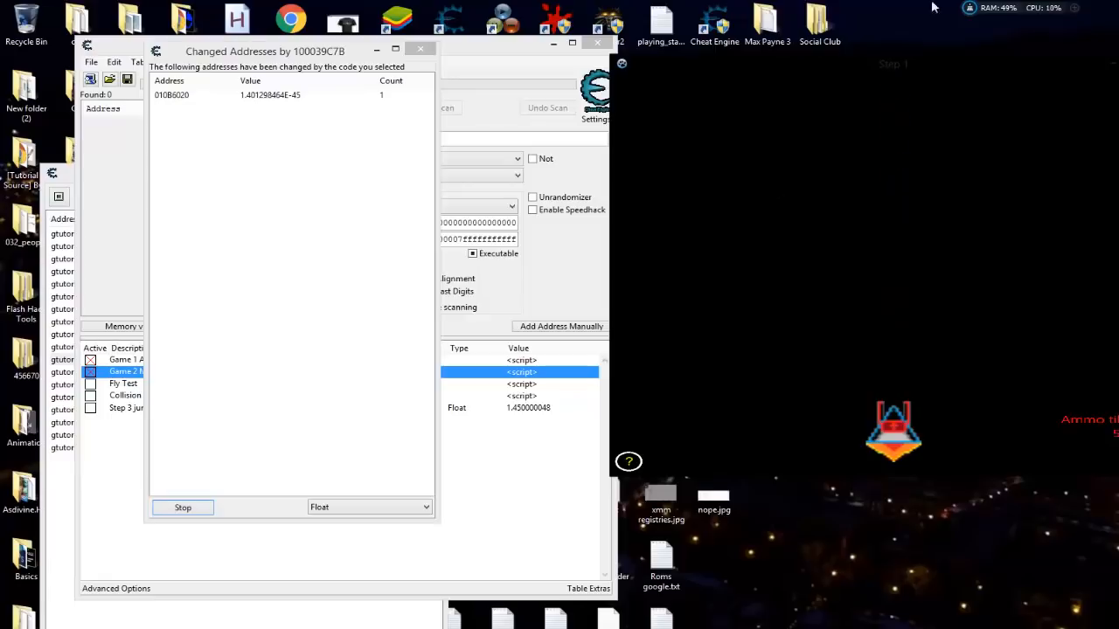
# Play through Step 2 of the game by destroying both enemy ships, and start moving the player in Step 3
pyautogui.click(656, 339)
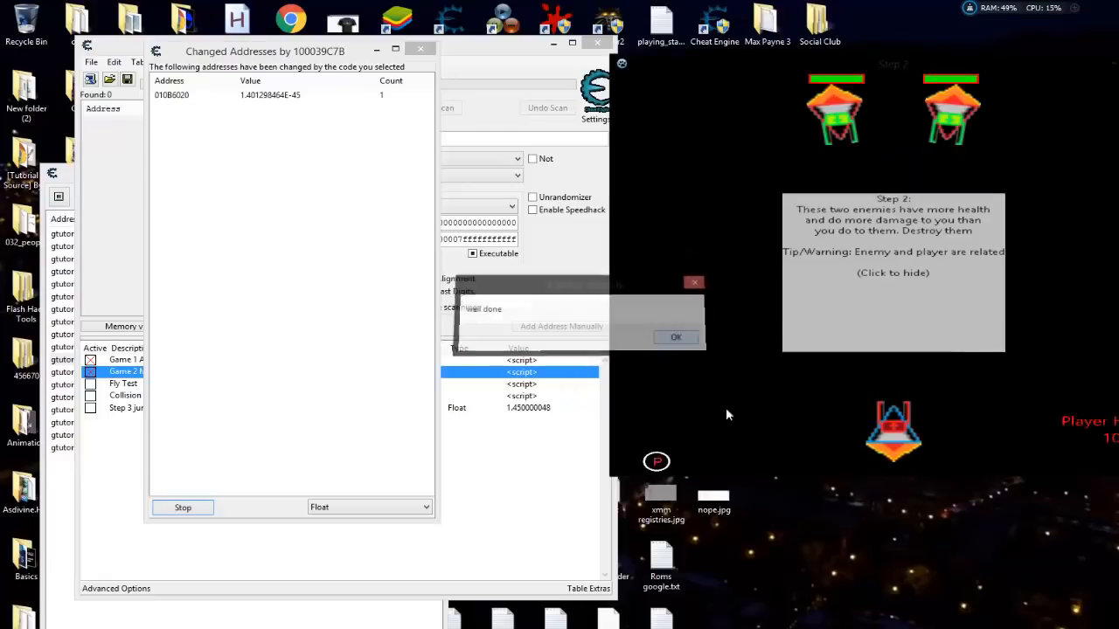
pyautogui.click(895, 273)
pyautogui.press('Left')
pyautogui.press('Up')
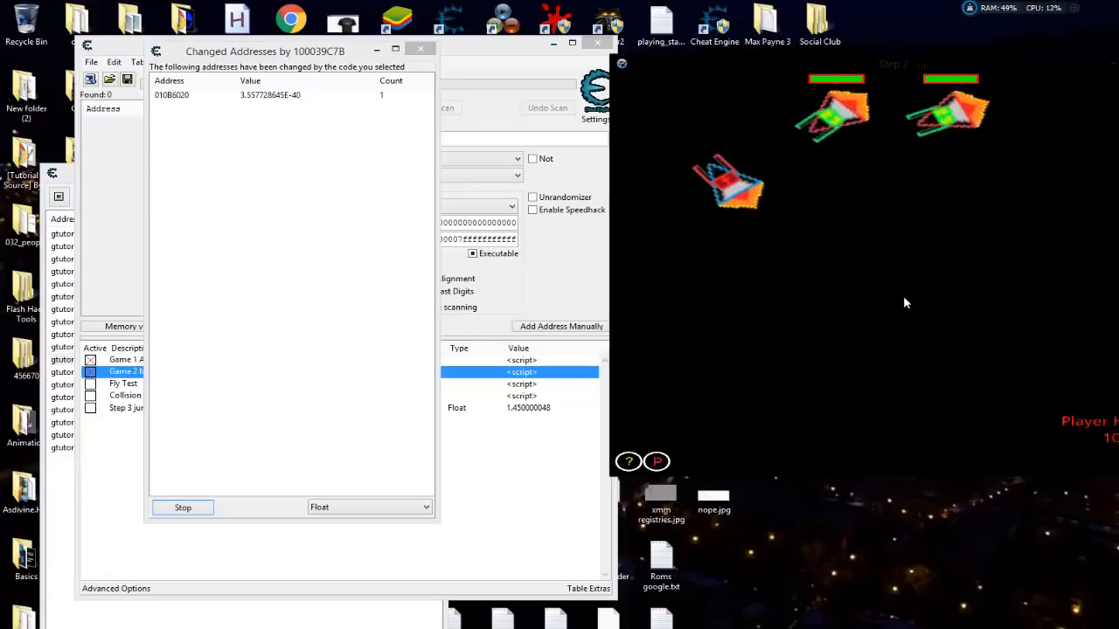
pyautogui.press('Down')
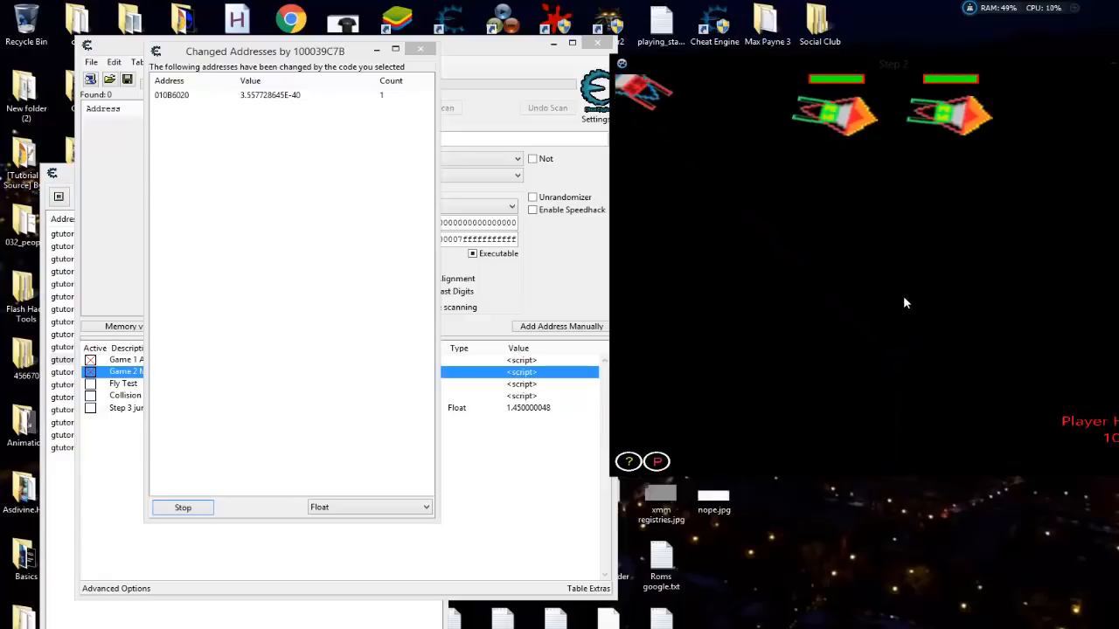
pyautogui.press('space')
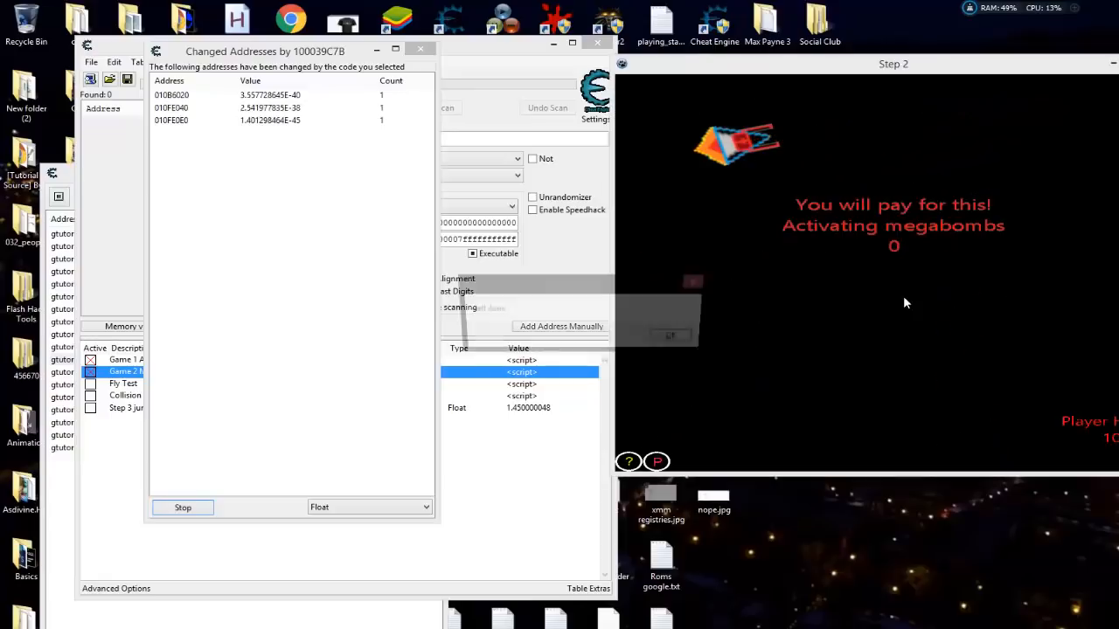
pyautogui.press('Return')
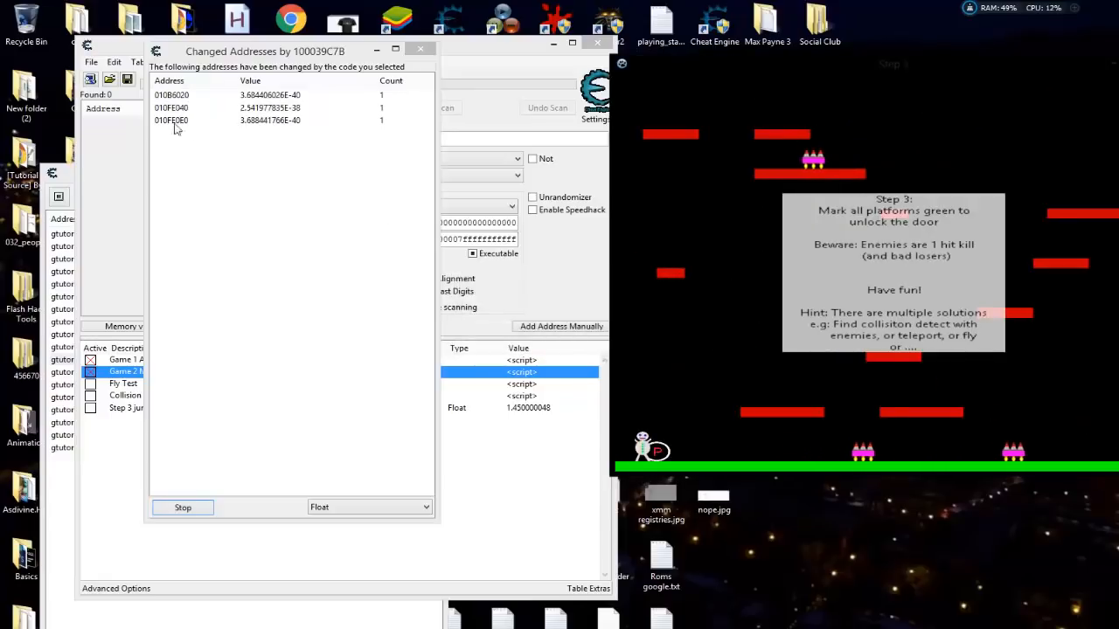
pyautogui.click(939, 301)
pyautogui.press('Right')
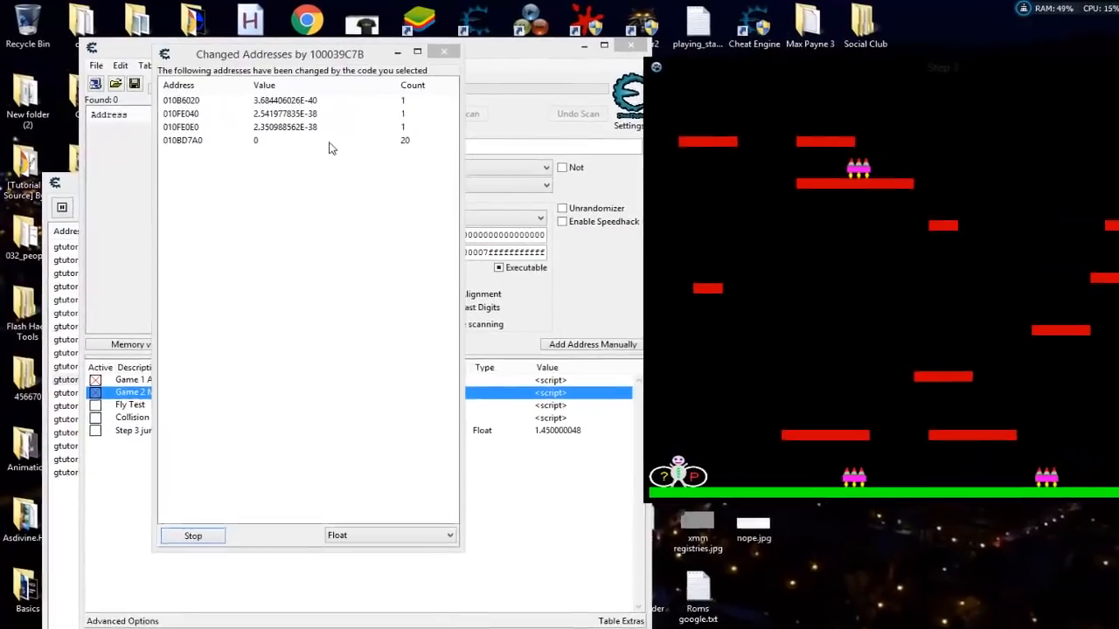
# Show the register states for addresses 010BD7A0 and 010FE0E0, placing the first window beside the address list
pyautogui.rightClick(187, 141)
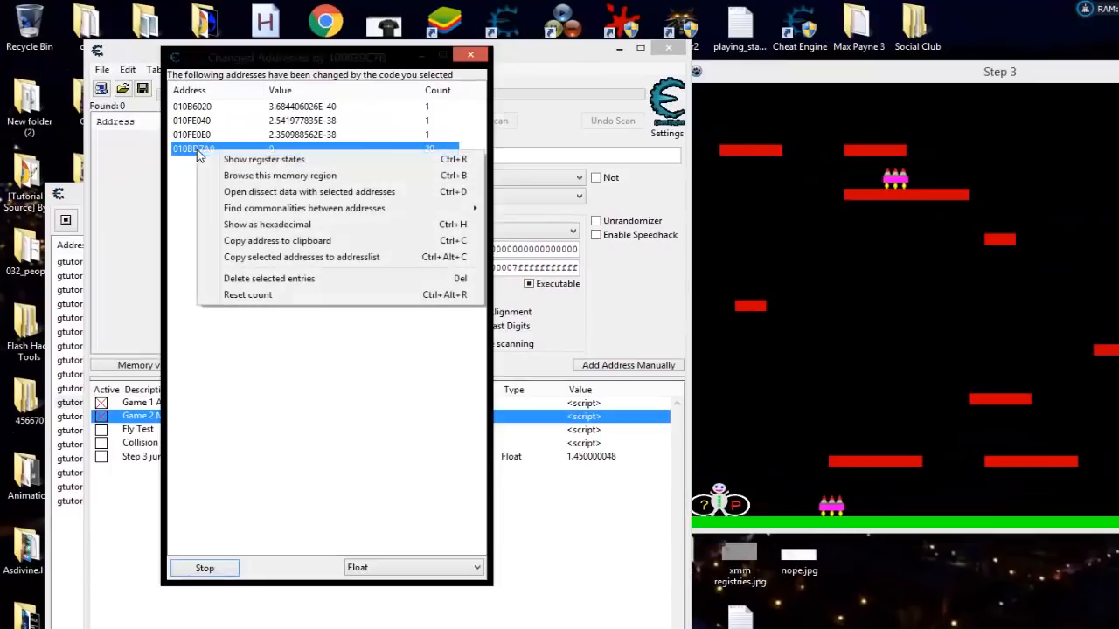
pyautogui.click(264, 159)
pyautogui.moveTo(593, 234); pyautogui.dragTo(39, 202)
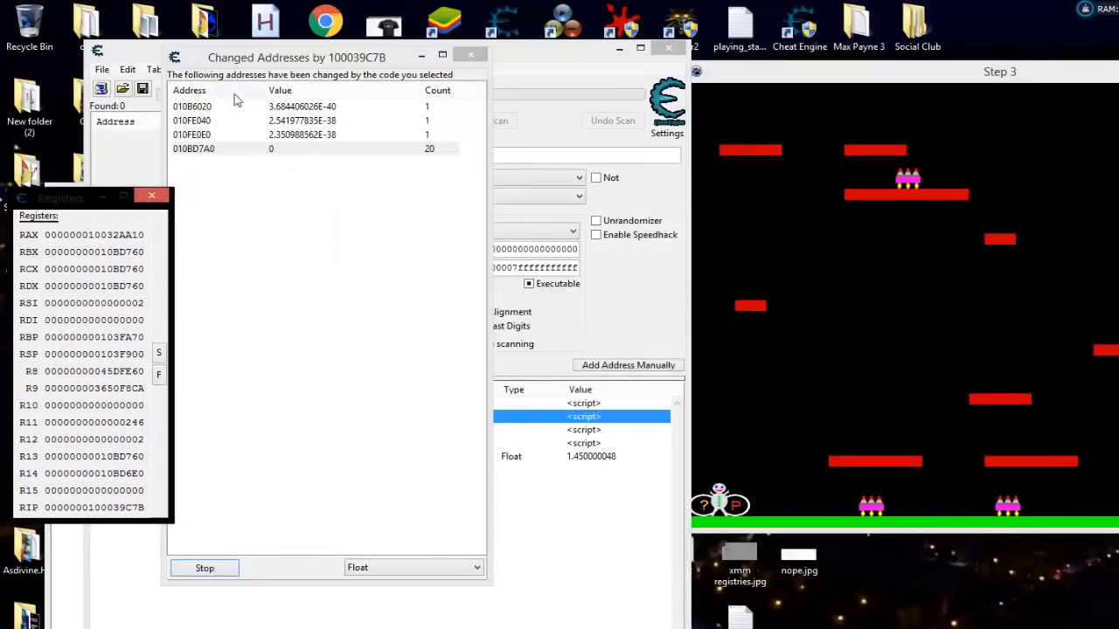
pyautogui.click(201, 136)
pyautogui.rightClick(199, 134)
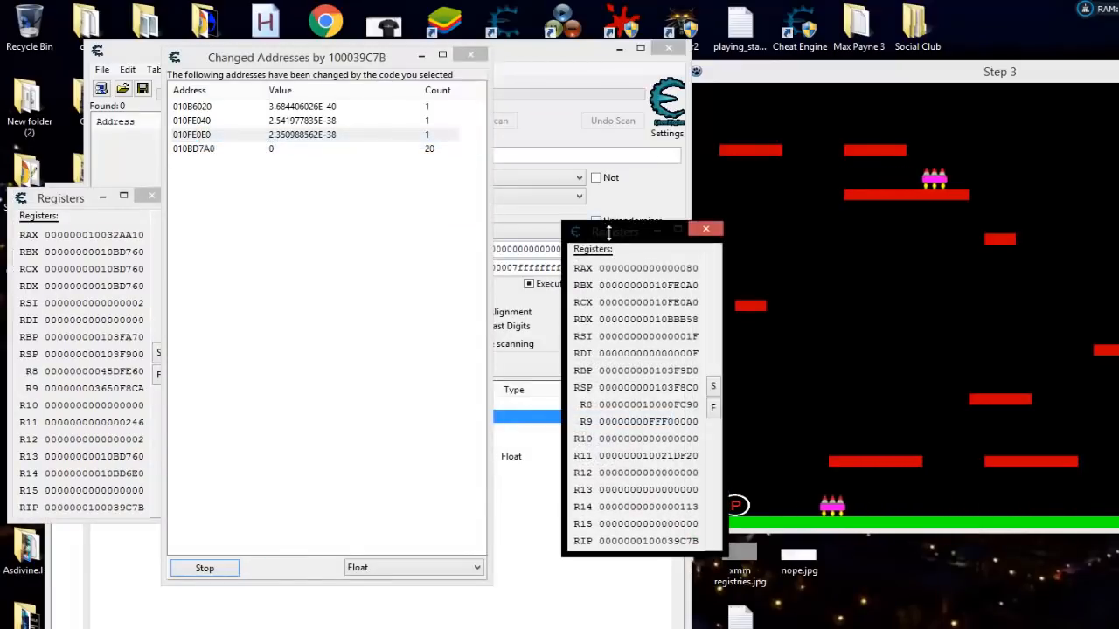
# Show the register states for addresses 010FE040 and 010B6020 and set their windows apart
pyautogui.click(197, 122)
pyautogui.rightClick(198, 122)
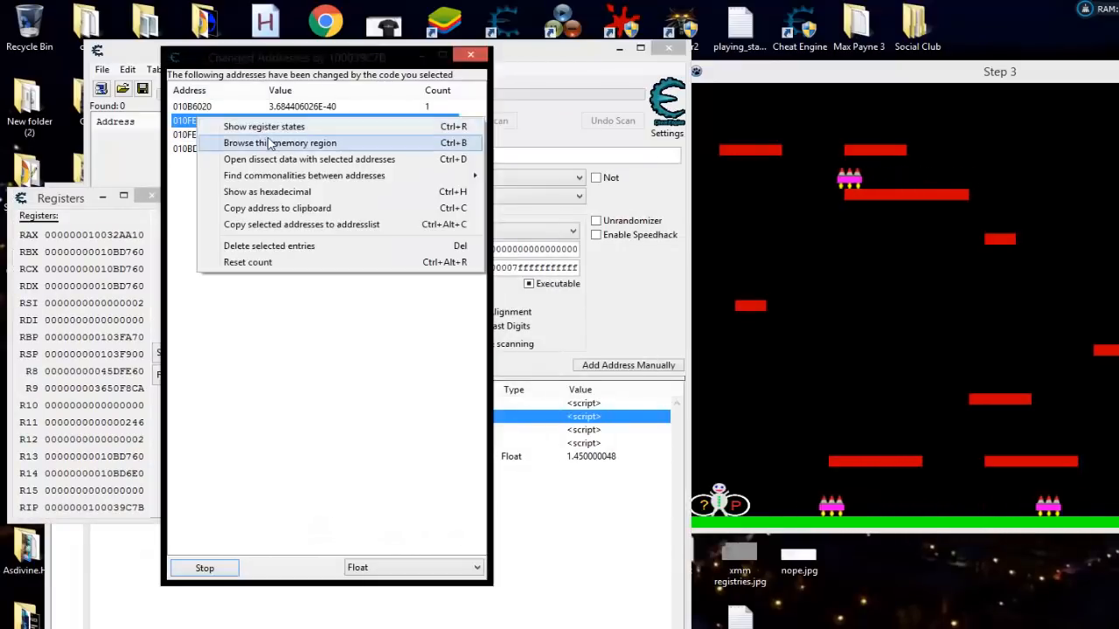
pyautogui.click(262, 124)
pyautogui.moveTo(630, 244); pyautogui.dragTo(481, 246)
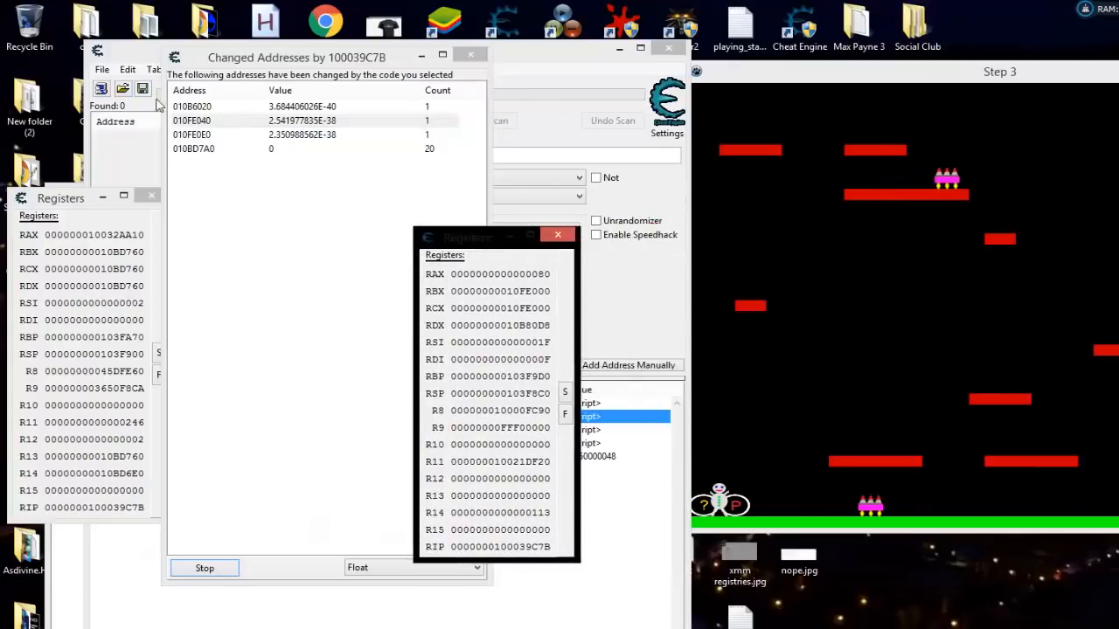
pyautogui.rightClick(212, 109)
pyautogui.click(249, 113)
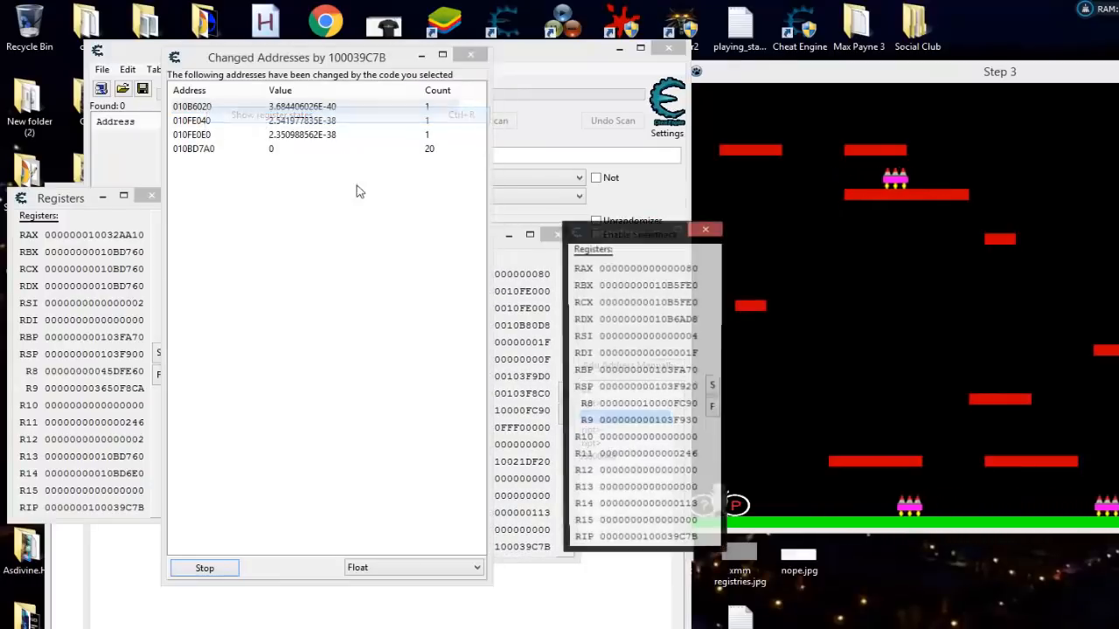
pyautogui.moveTo(618, 240); pyautogui.dragTo(651, 240)
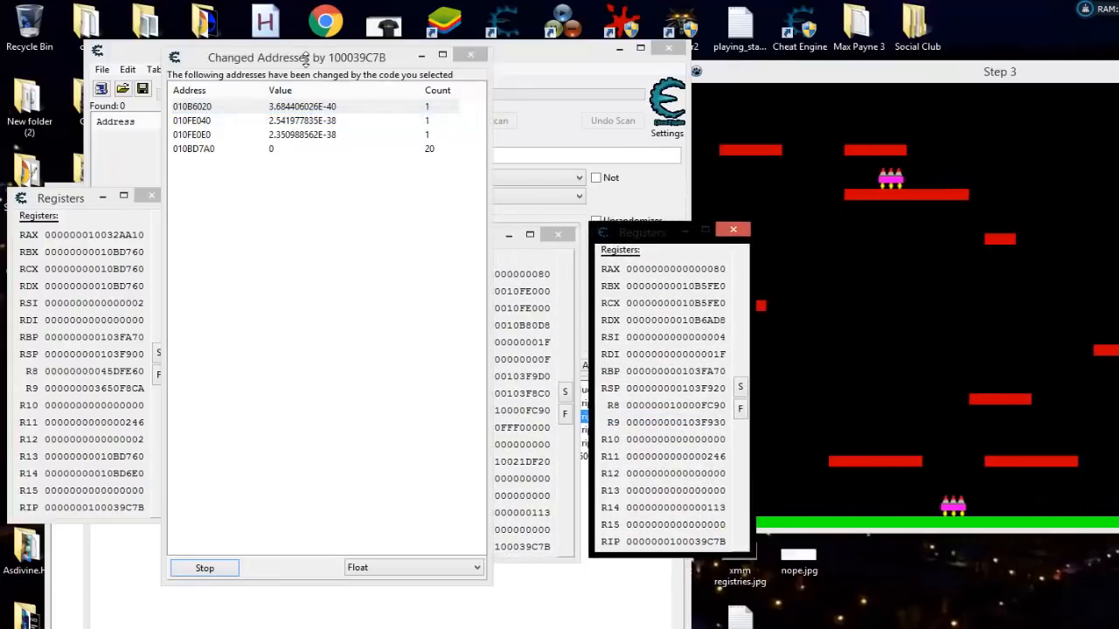
# Move the changed addresses list out of the way and line up the four register windows in a row
pyautogui.moveTo(310, 55); pyautogui.dragTo(308, 179)
pyautogui.moveTo(168, 182); pyautogui.dragTo(1048, 361)
pyautogui.moveTo(60, 203); pyautogui.dragTo(77, 57)
pyautogui.moveTo(246, 197); pyautogui.dragTo(241, 51)
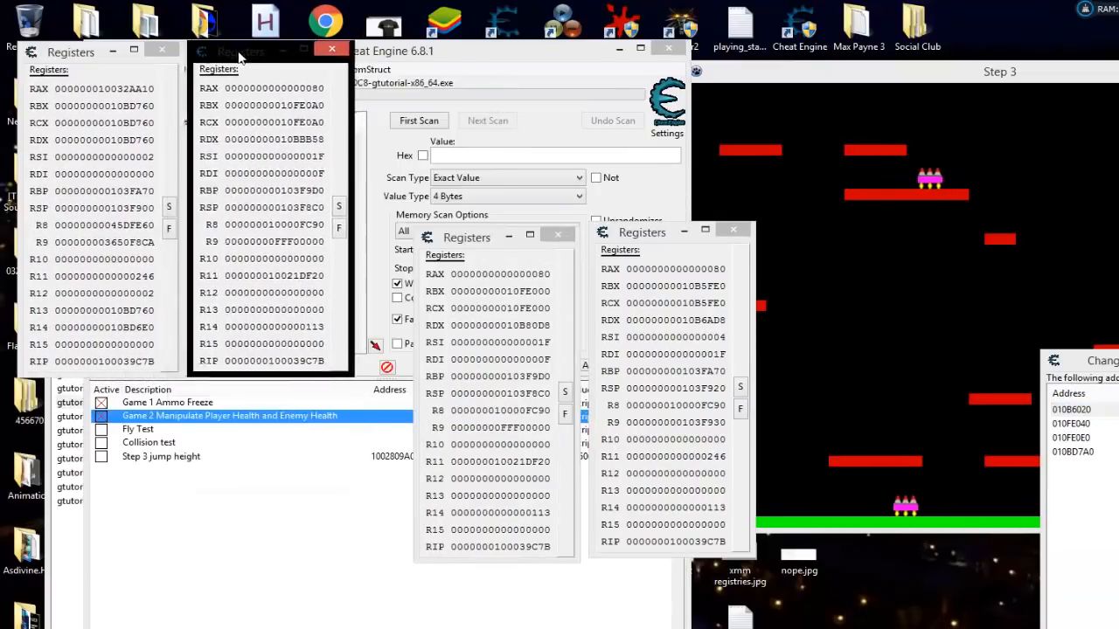
pyautogui.moveTo(441, 231); pyautogui.dragTo(388, 47)
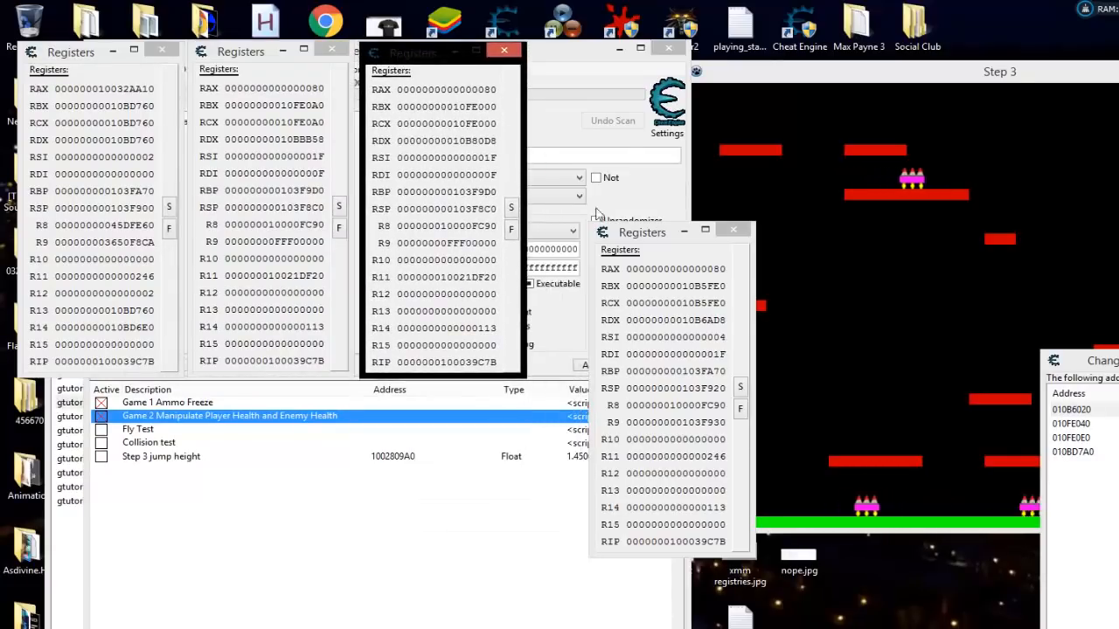
pyautogui.moveTo(623, 238); pyautogui.dragTo(562, 63)
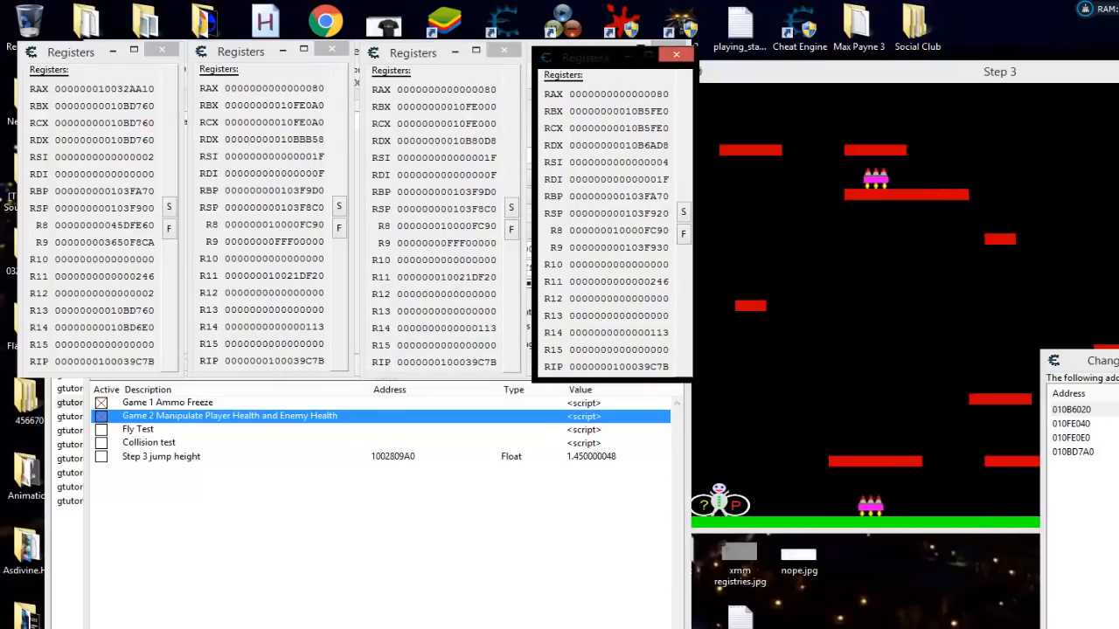
# Switch to Paint and place its window below the register windows to compare the earlier register screenshot with the current states
pyautogui.click(318, 627)
pyautogui.moveTo(494, 97)
pyautogui.mouseDown()
pyautogui.moveTo(507, 204)
pyautogui.moveTo(457, 318)
pyautogui.moveTo(462, 387)
pyautogui.mouseUp()
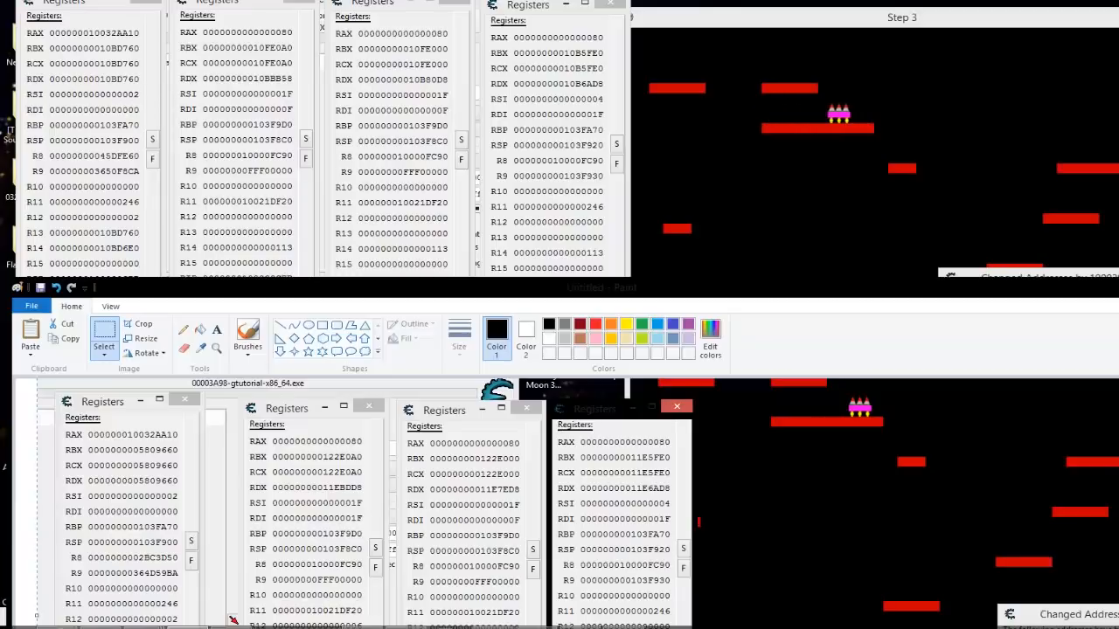
pyautogui.moveTo(300, 301); pyautogui.dragTo(295, 284)
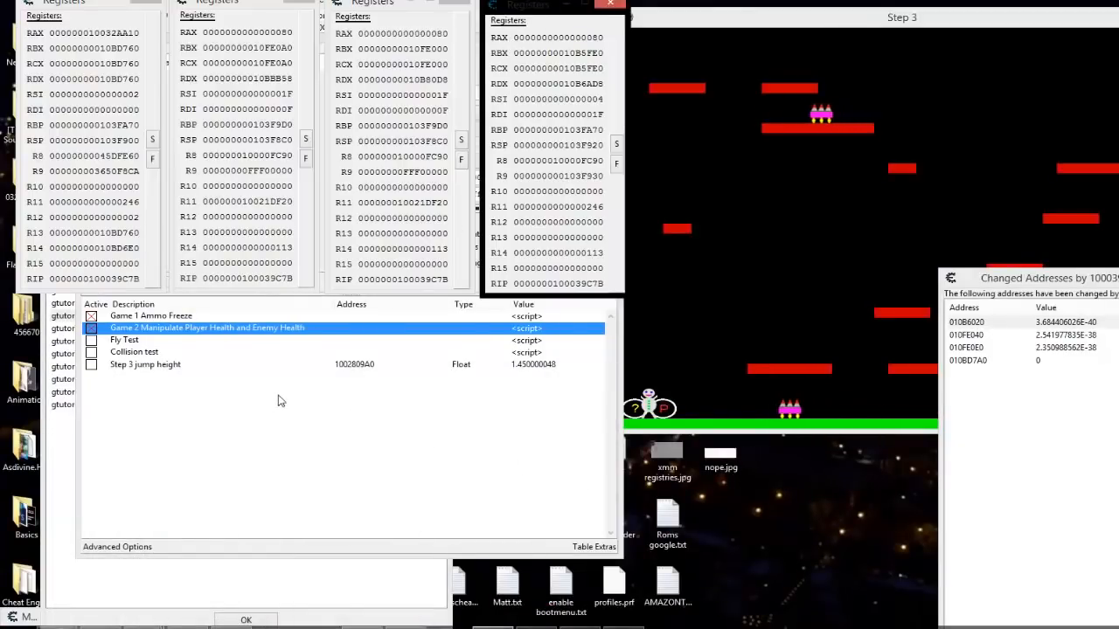
# Bring back the Cheat Engine main window and the minimized Memory Viewer, arranging them to view the collision compare instruction
pyautogui.click(110, 487)
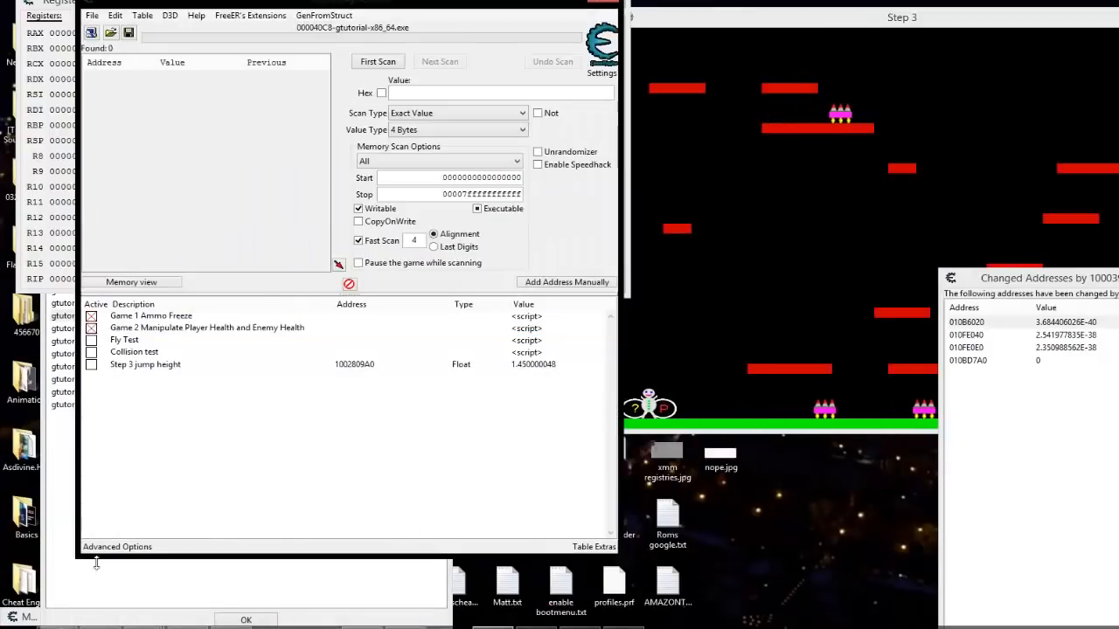
pyautogui.moveTo(31, 622)
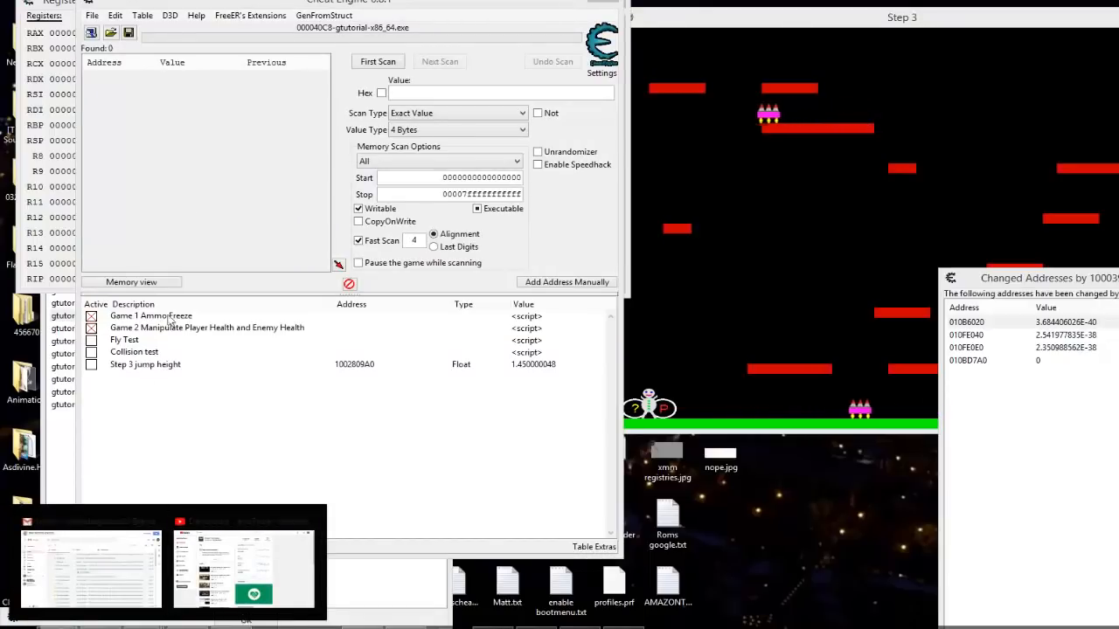
pyautogui.click(32, 616)
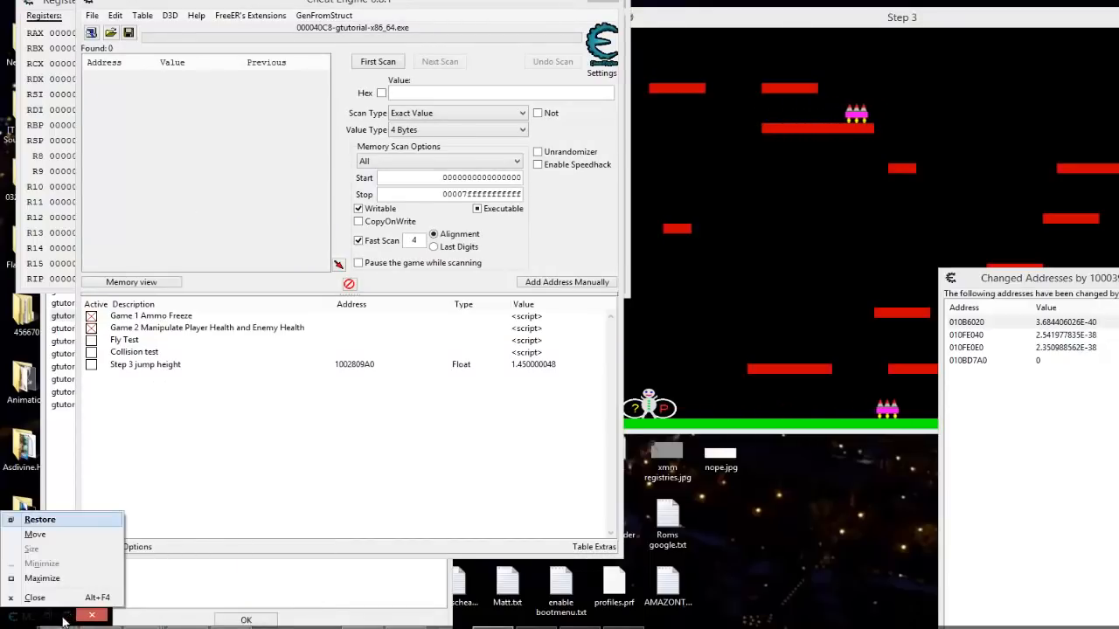
pyautogui.click(47, 617)
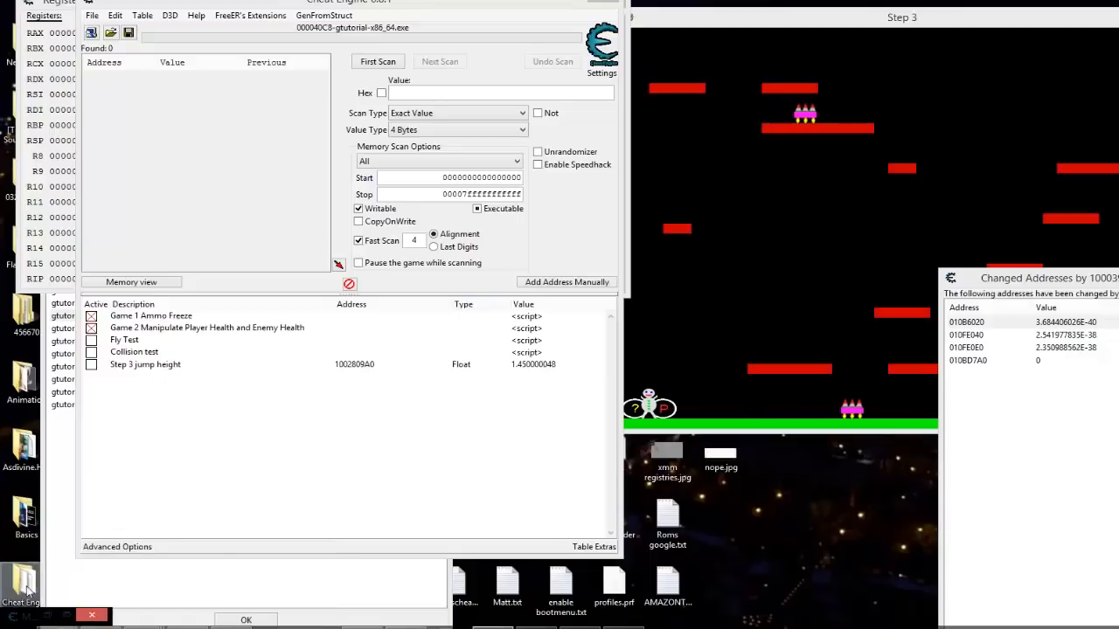
pyautogui.click(47, 617)
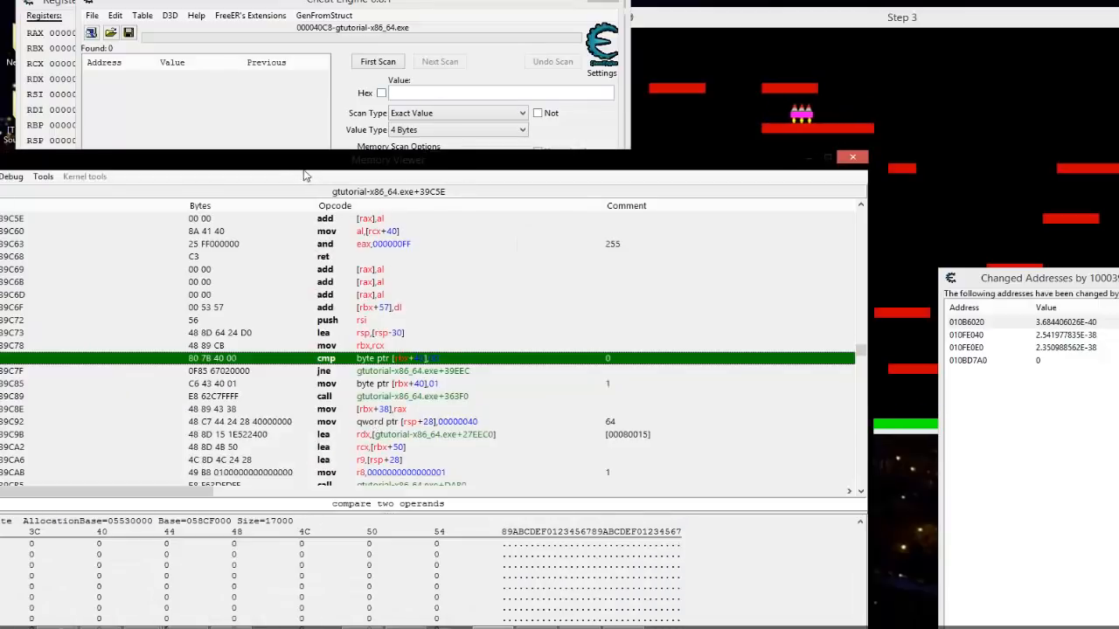
pyautogui.moveTo(304, 175); pyautogui.dragTo(704, 37)
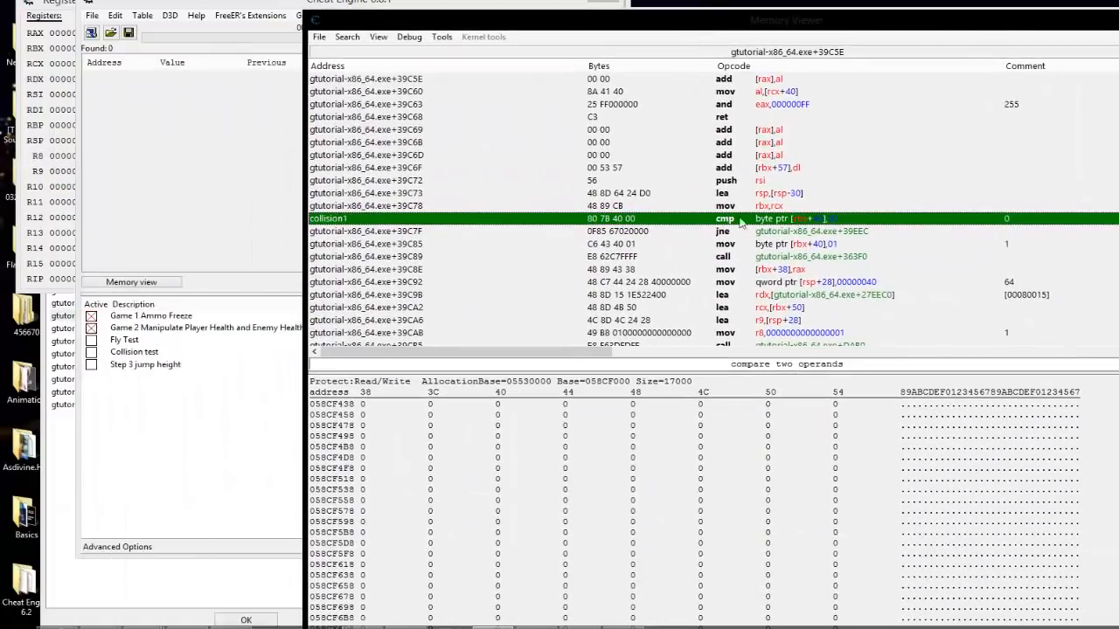
pyautogui.moveTo(224, 7); pyautogui.dragTo(197, 116)
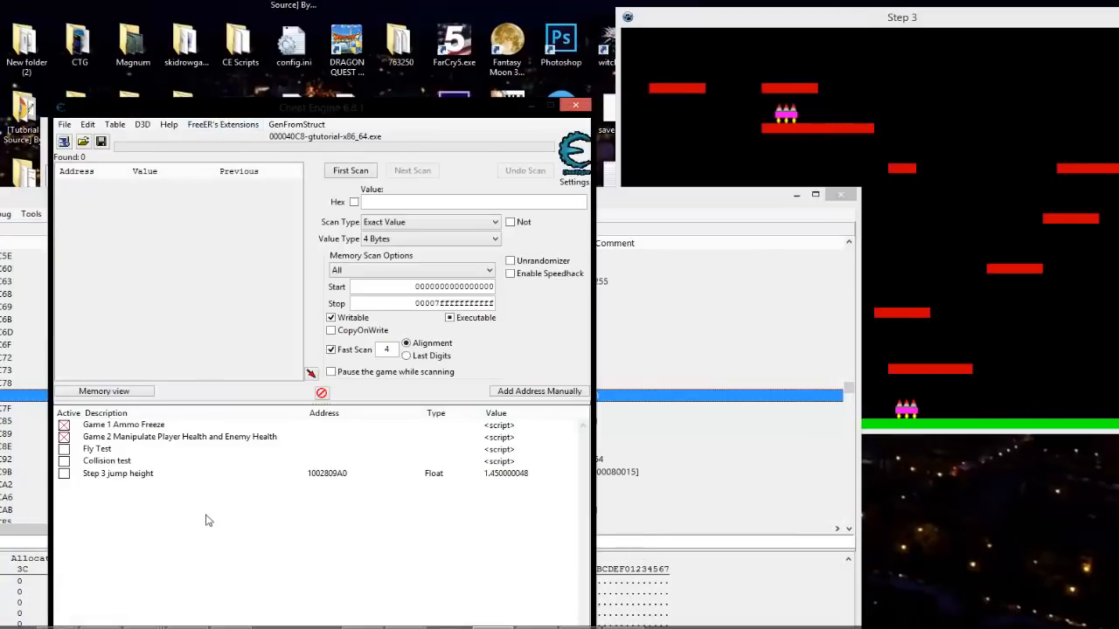
# Open the Collision test script for editing and change the compare value for [rbx+40] in its code section to 00
pyautogui.doubleClick(497, 464)
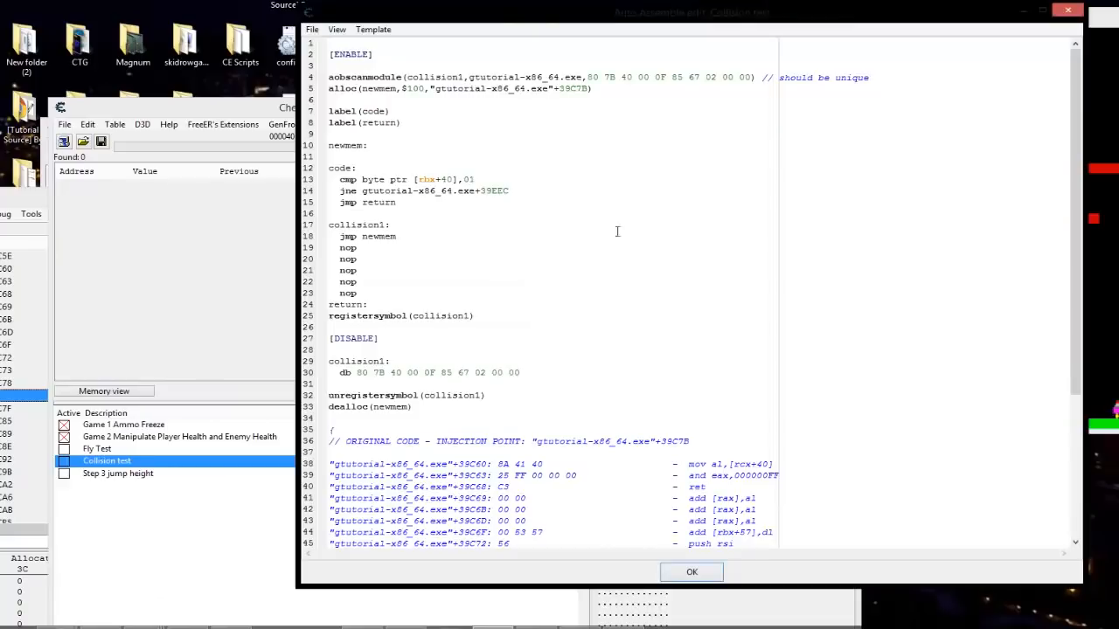
pyautogui.moveTo(473, 19); pyautogui.dragTo(538, 117)
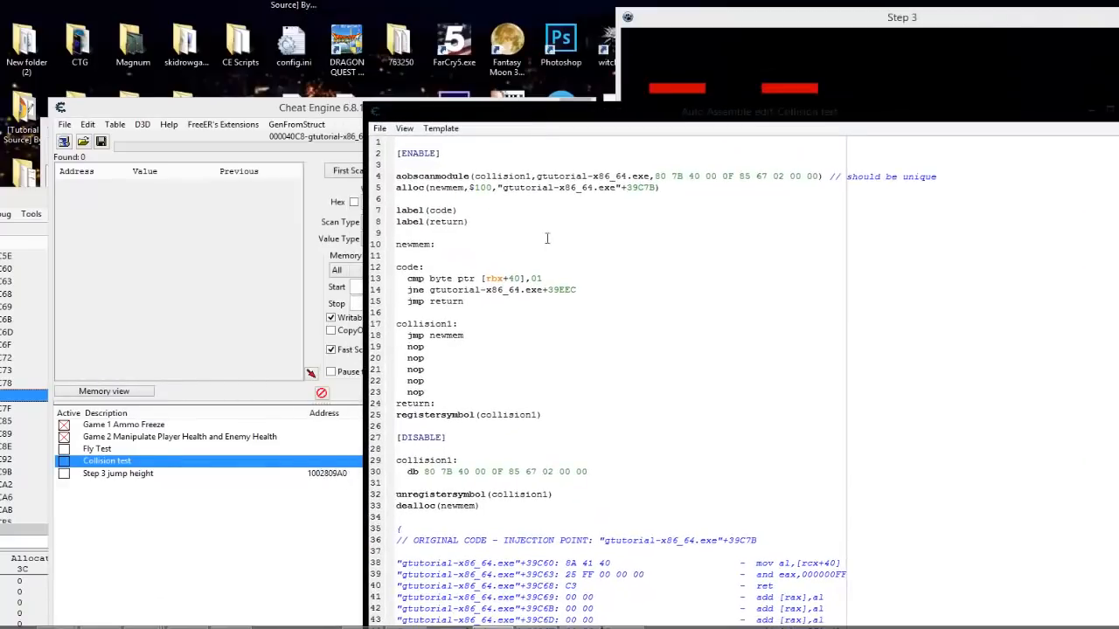
pyautogui.moveTo(539, 278); pyautogui.dragTo(534, 278)
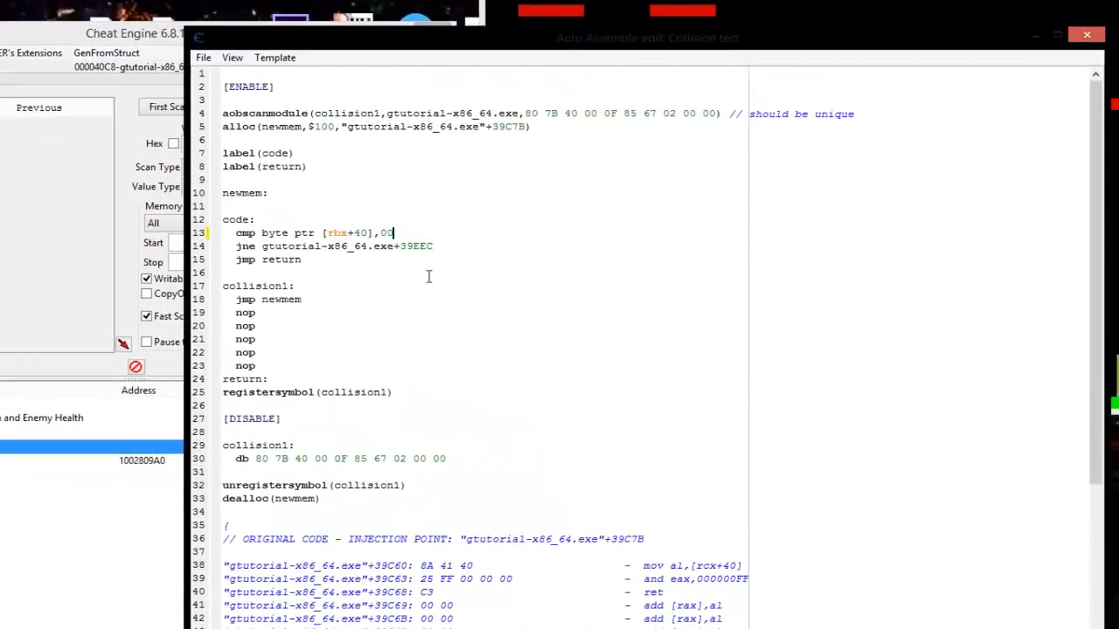
pyautogui.moveTo(402, 233); pyautogui.dragTo(309, 235)
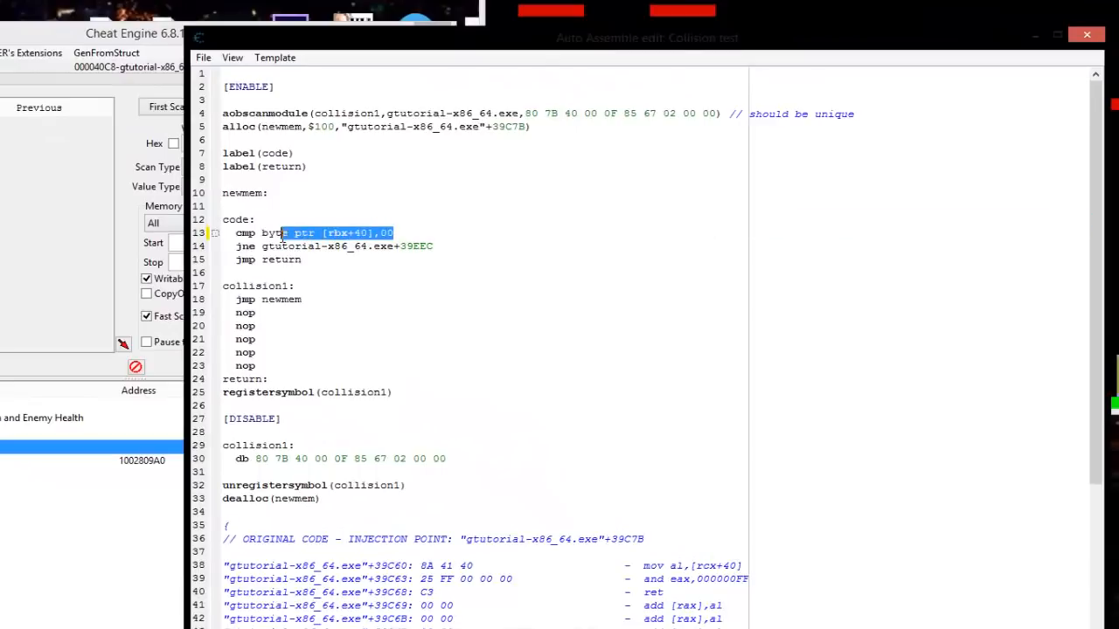
# Add the lines "cmp rax,80" and "je code" under the newmem label of the Collision test script
pyautogui.click(281, 201)
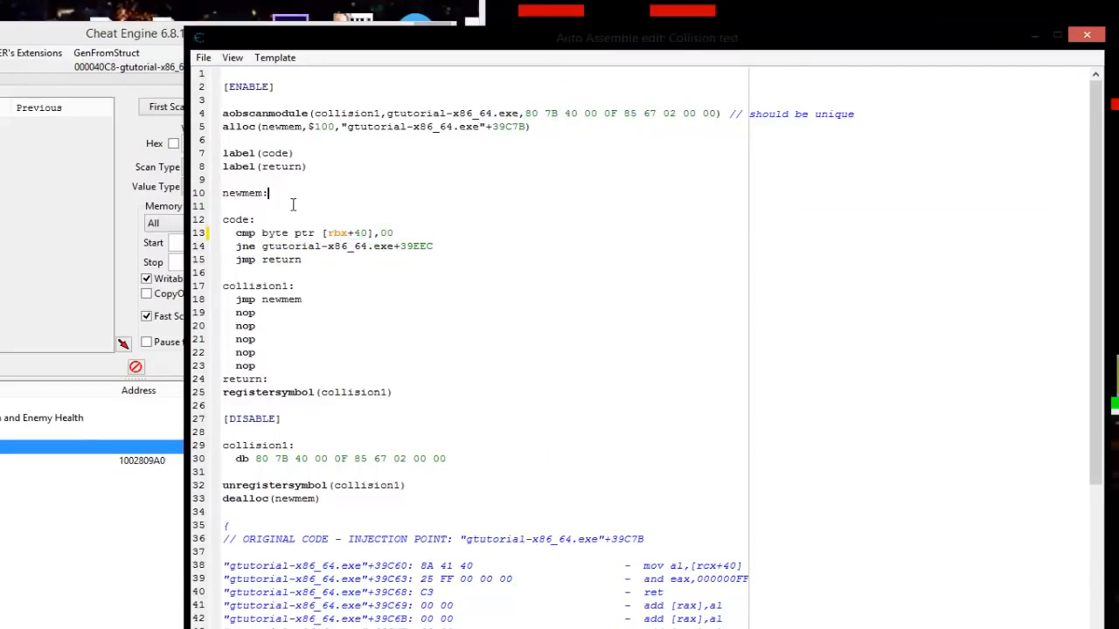
pyautogui.press('Return')
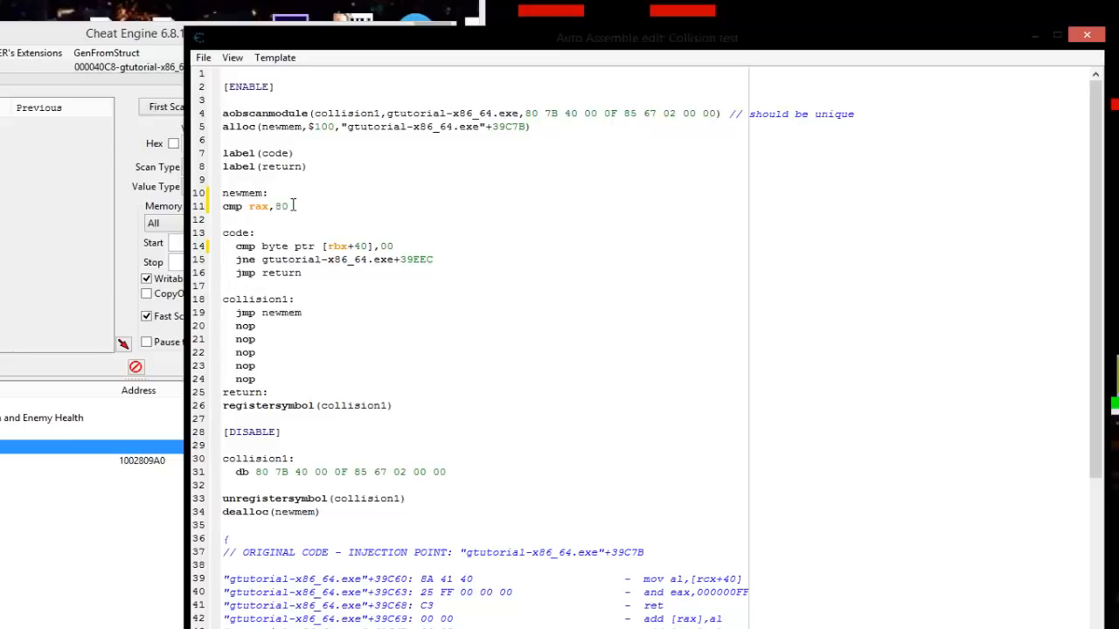
pyautogui.press('Return')
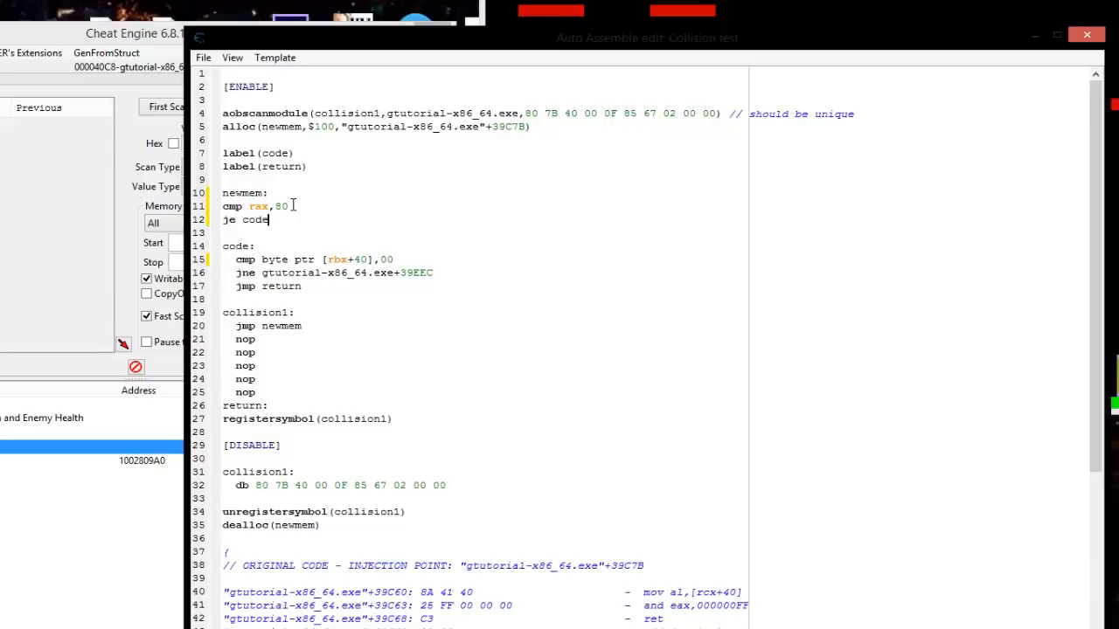
pyautogui.press('Return')
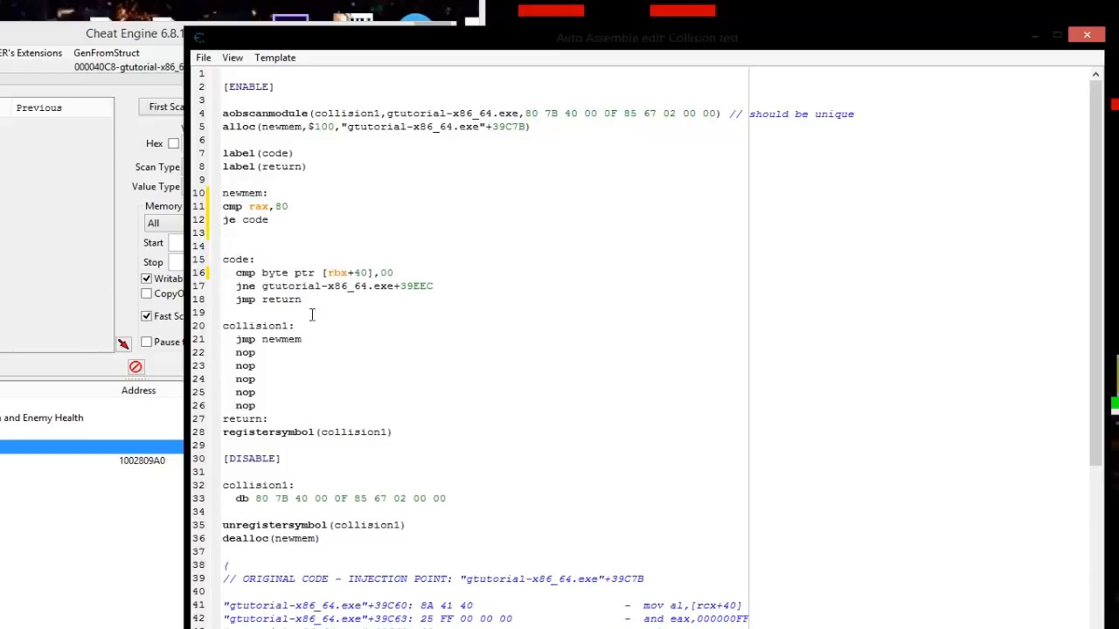
# Copy the three instructions of the code section below "je code", setting the copied compare value to 01, and save the script
pyautogui.moveTo(311, 314); pyautogui.dragTo(231, 278)
pyautogui.rightClick(245, 279)
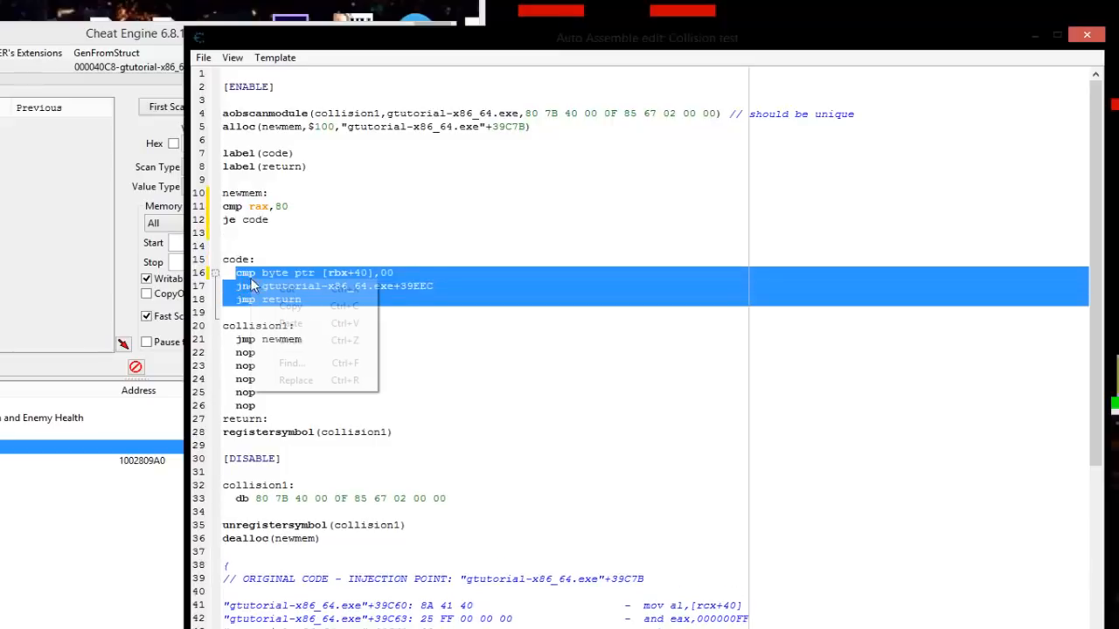
pyautogui.click(287, 305)
pyautogui.click(262, 235)
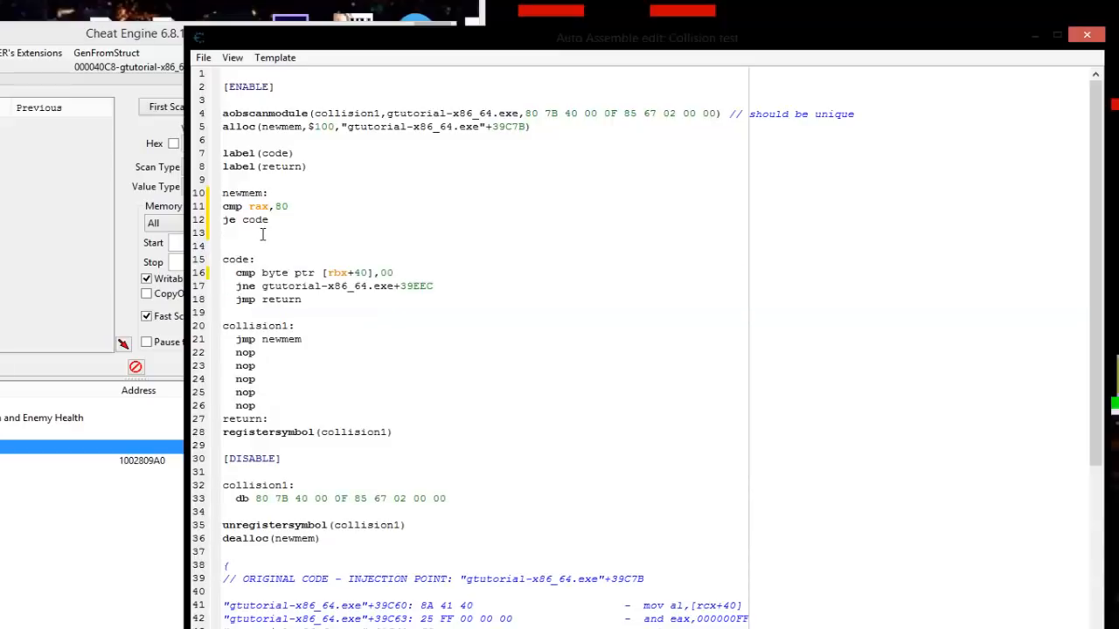
pyautogui.hotkey('ctrl', 'v')
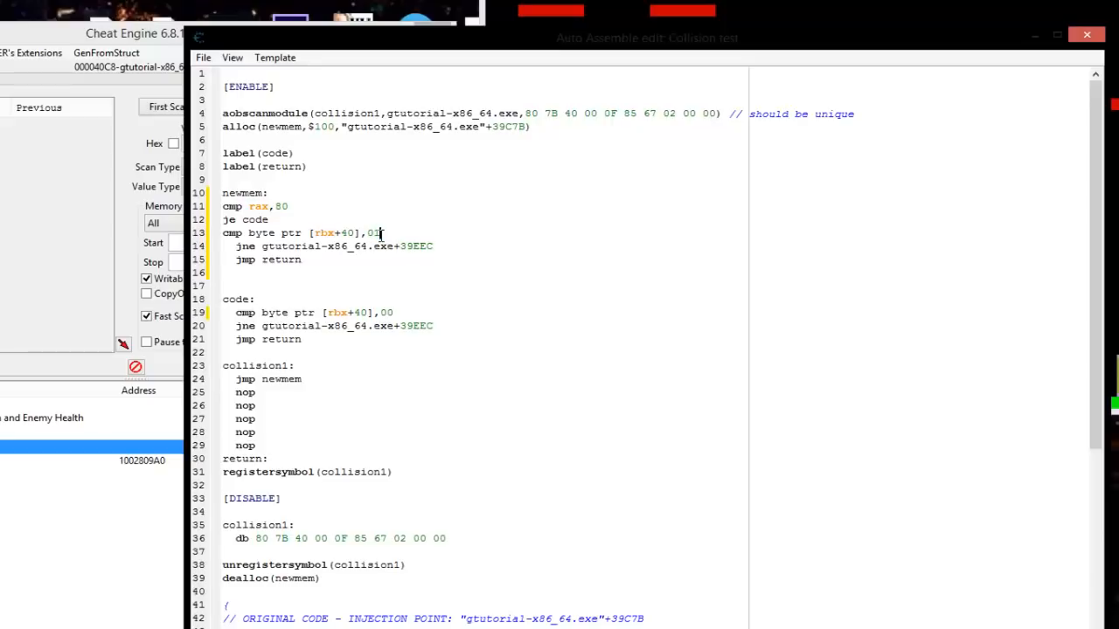
pyautogui.moveTo(463, 50); pyautogui.dragTo(290, 0)
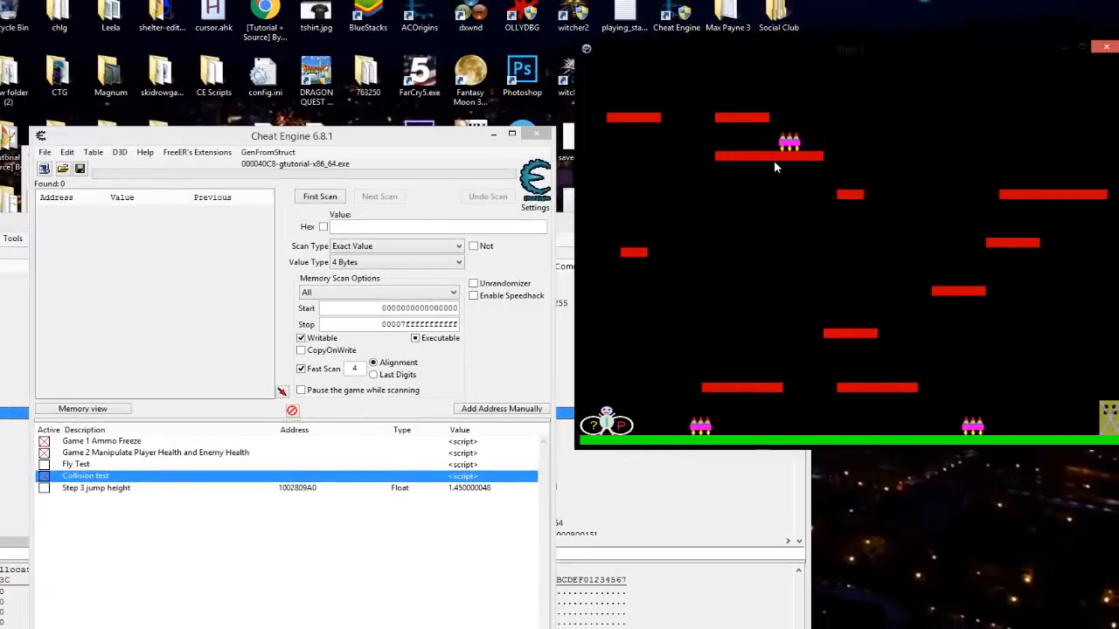
# Walk the Step 3 player around briefly, close the game and relaunch the tutorial game beside the Cheat Engine window
pyautogui.press('Right')
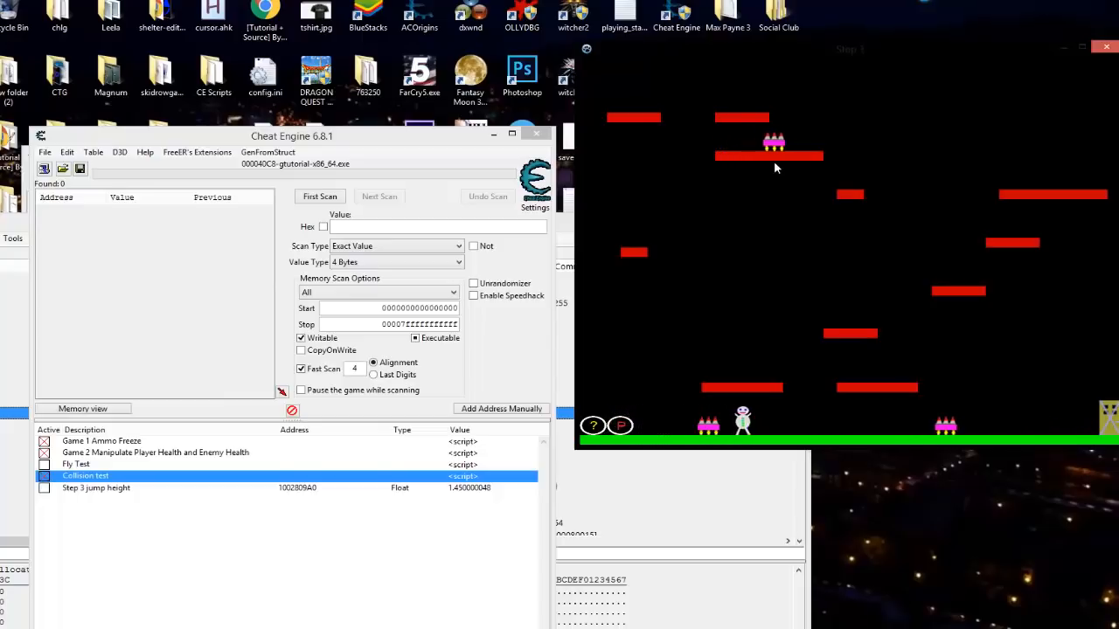
pyautogui.press('Left')
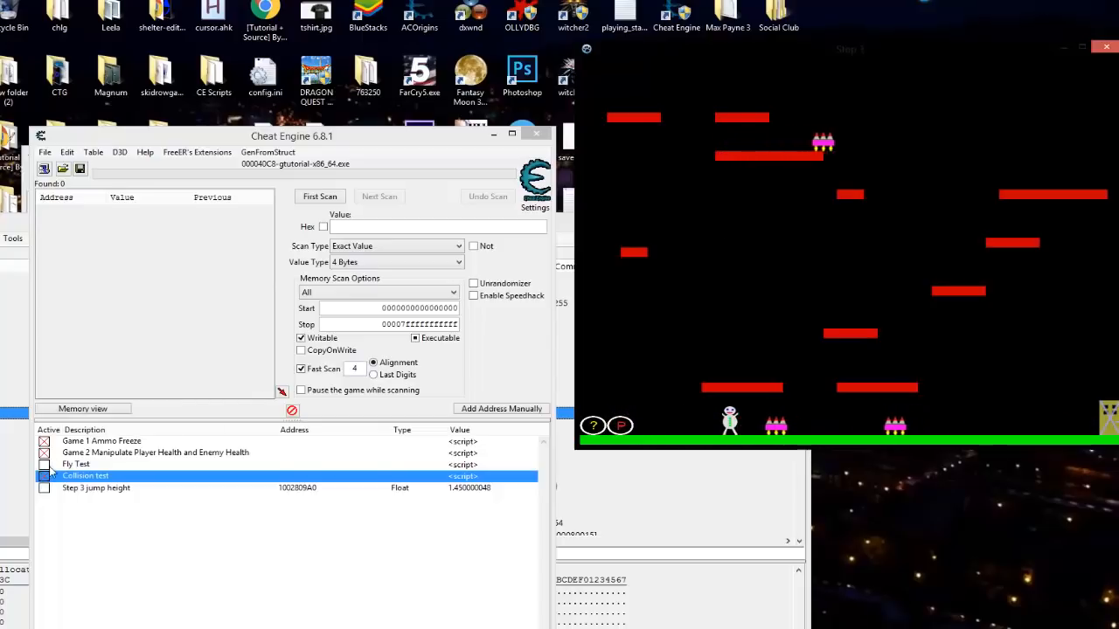
pyautogui.click(1107, 48)
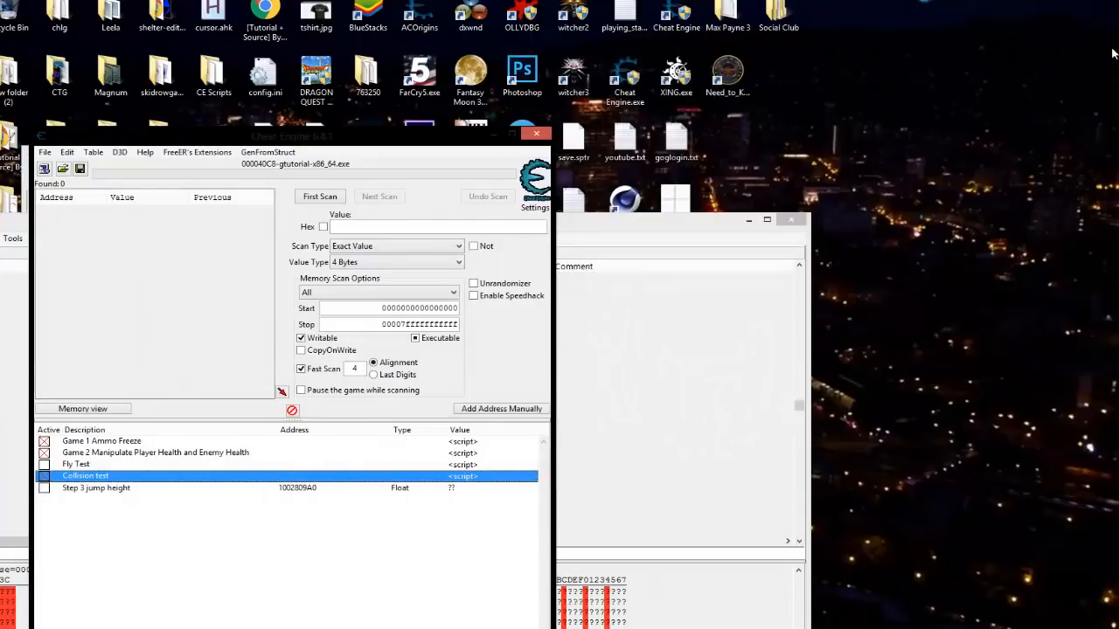
pyautogui.click(144, 152)
pyautogui.click(197, 223)
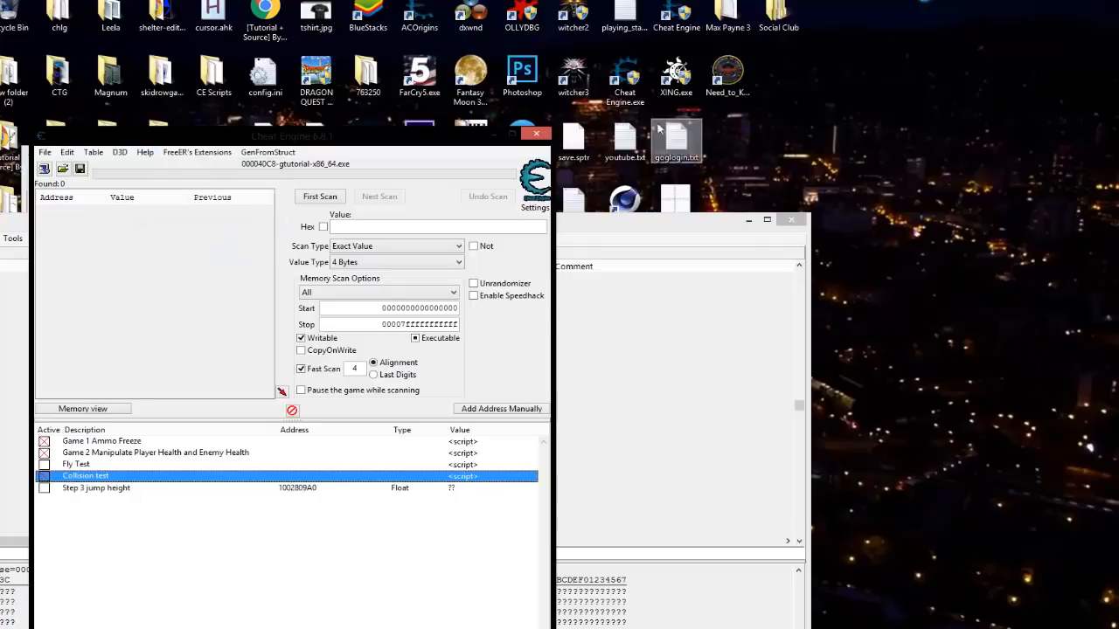
pyautogui.moveTo(532, 139); pyautogui.dragTo(817, 99)
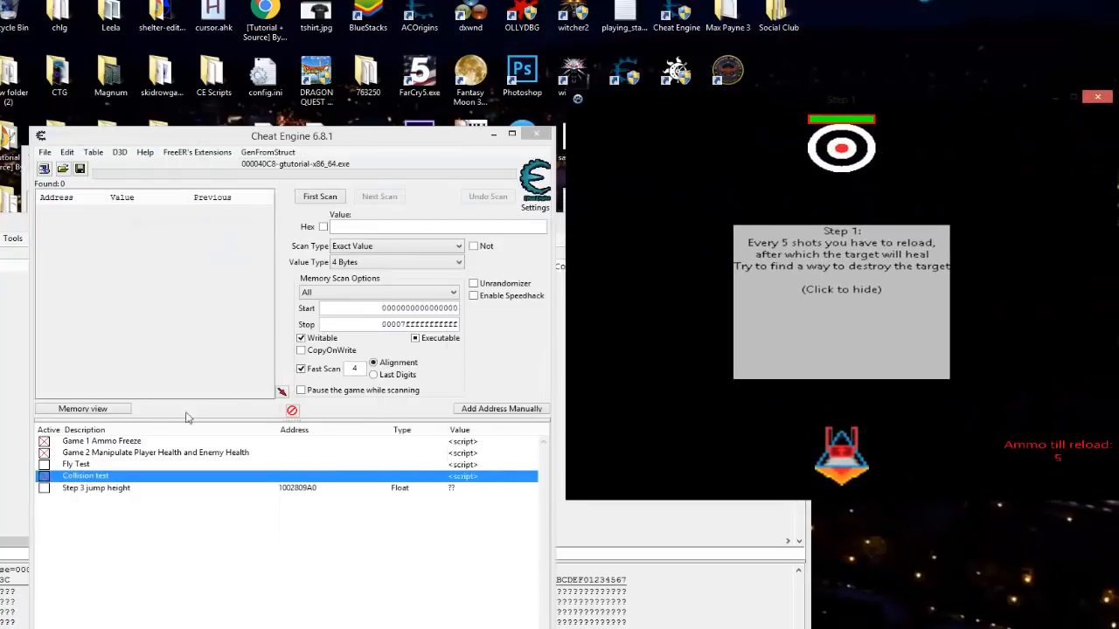
# Attach to the new CE Game tutorials process, disable the table's active scripts without running their disable parts, and minimize the Memory Viewer
pyautogui.click(42, 170)
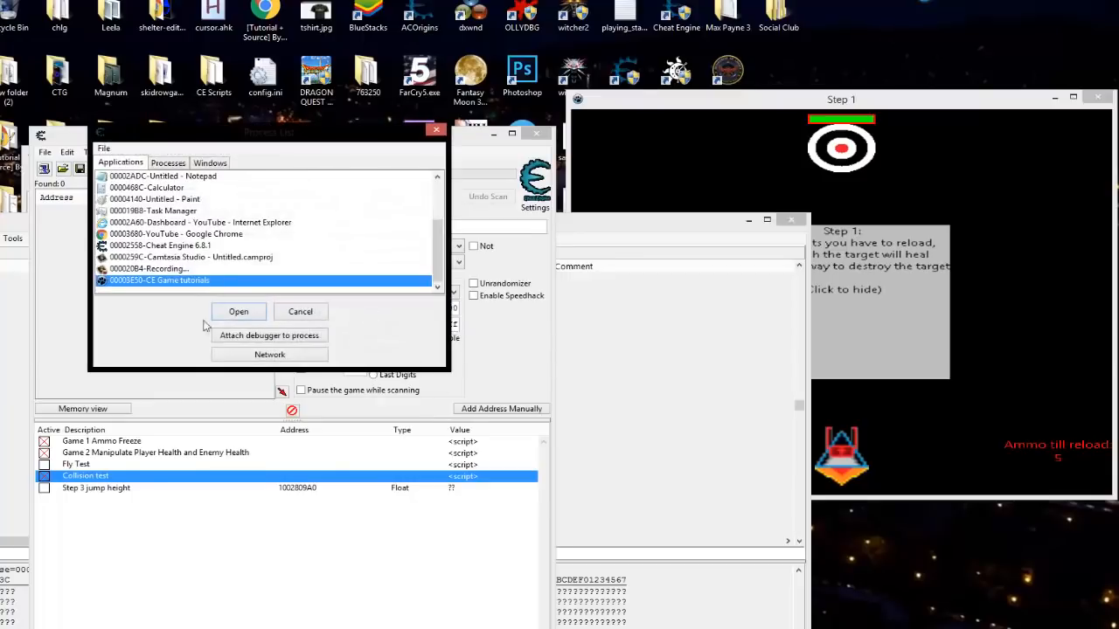
pyautogui.click(237, 315)
pyautogui.click(591, 320)
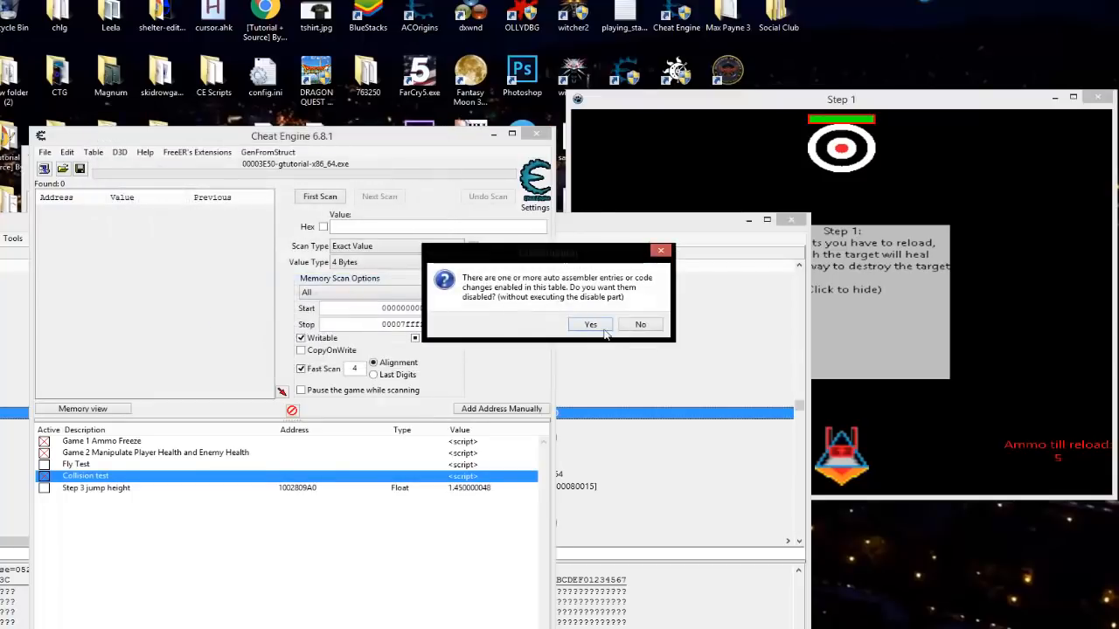
pyautogui.click(594, 325)
pyautogui.click(748, 221)
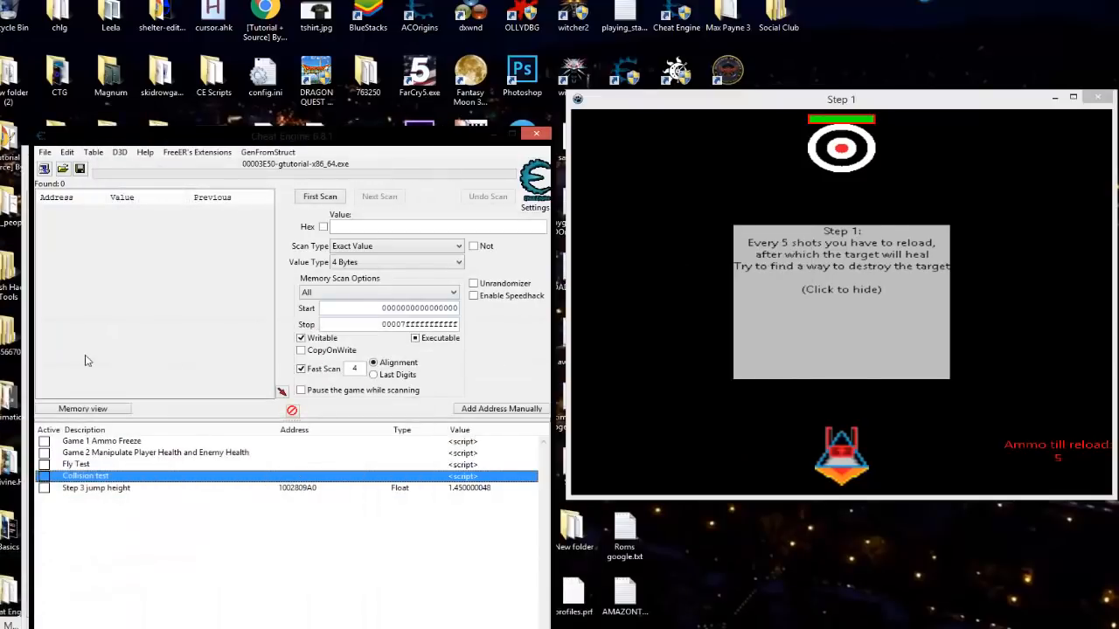
# Activate the Game 1 Ammo Freeze, Game 2 Manipulate Player Health and Enemy Health, Fly Test and Collision test scripts
pyautogui.click(44, 442)
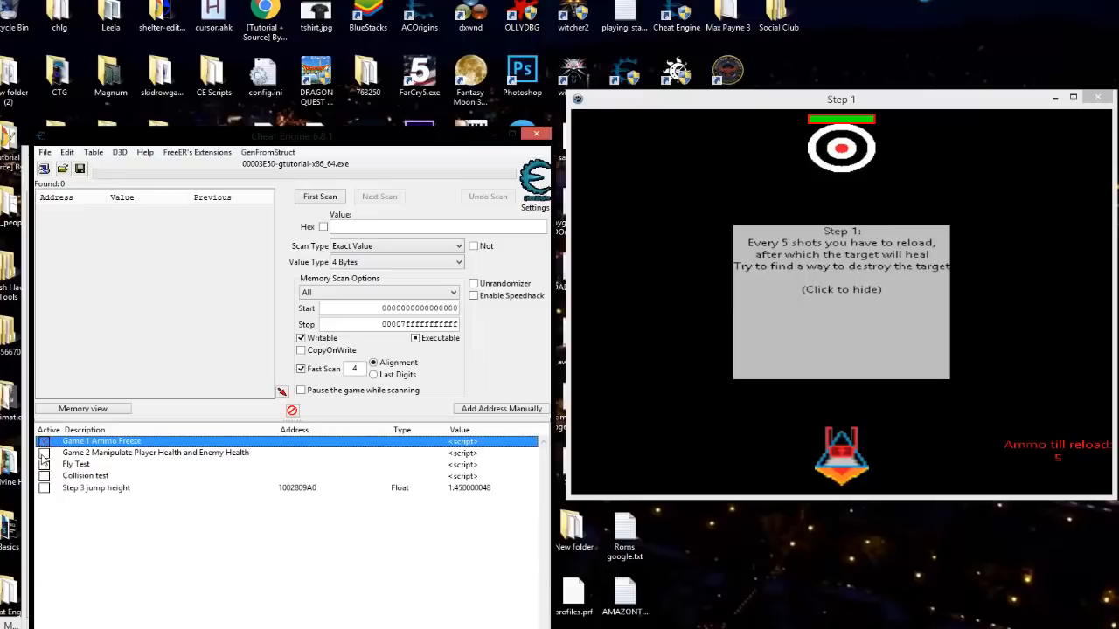
pyautogui.click(44, 454)
pyautogui.click(43, 464)
pyautogui.click(43, 476)
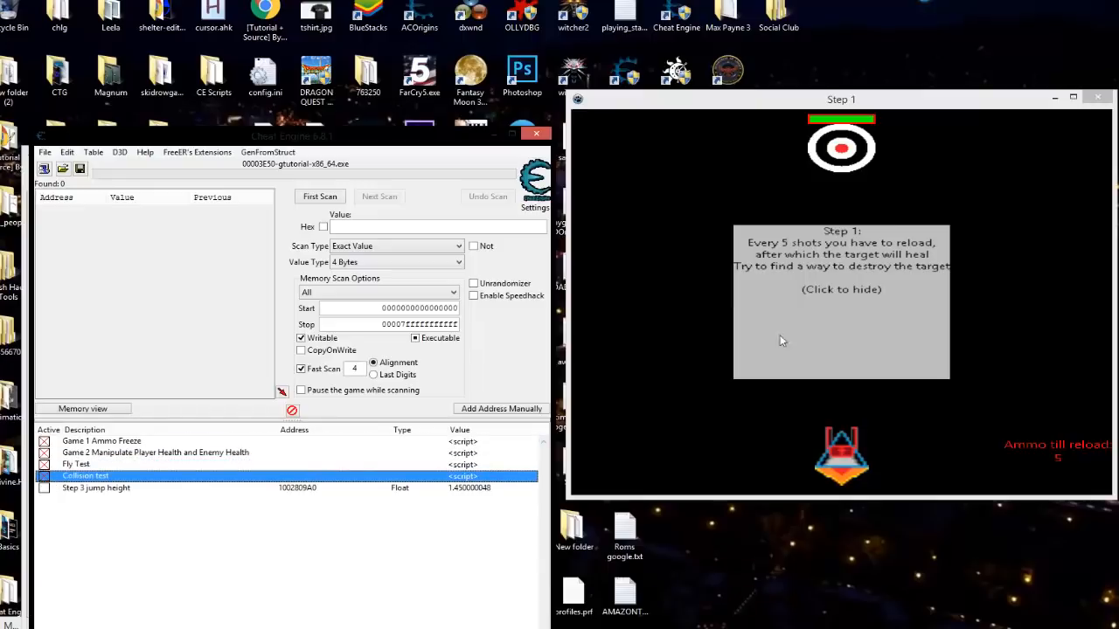
# Hide the Step 1 instructions, shoot the target until it is destroyed and continue to Step 2
pyautogui.click(813, 353)
pyautogui.press('space')
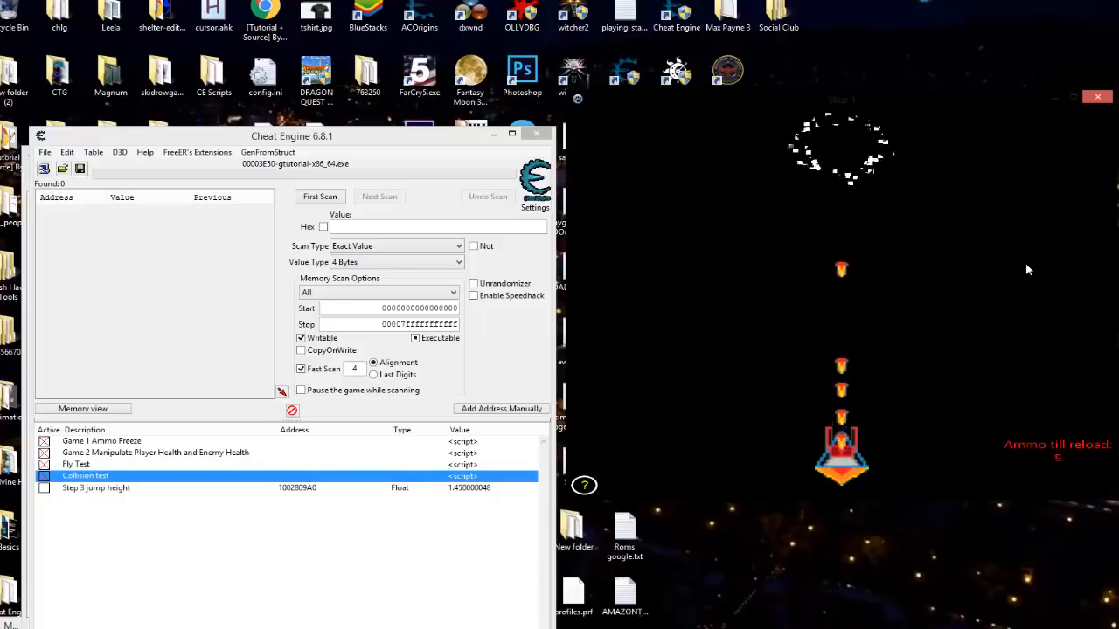
pyautogui.press('space')
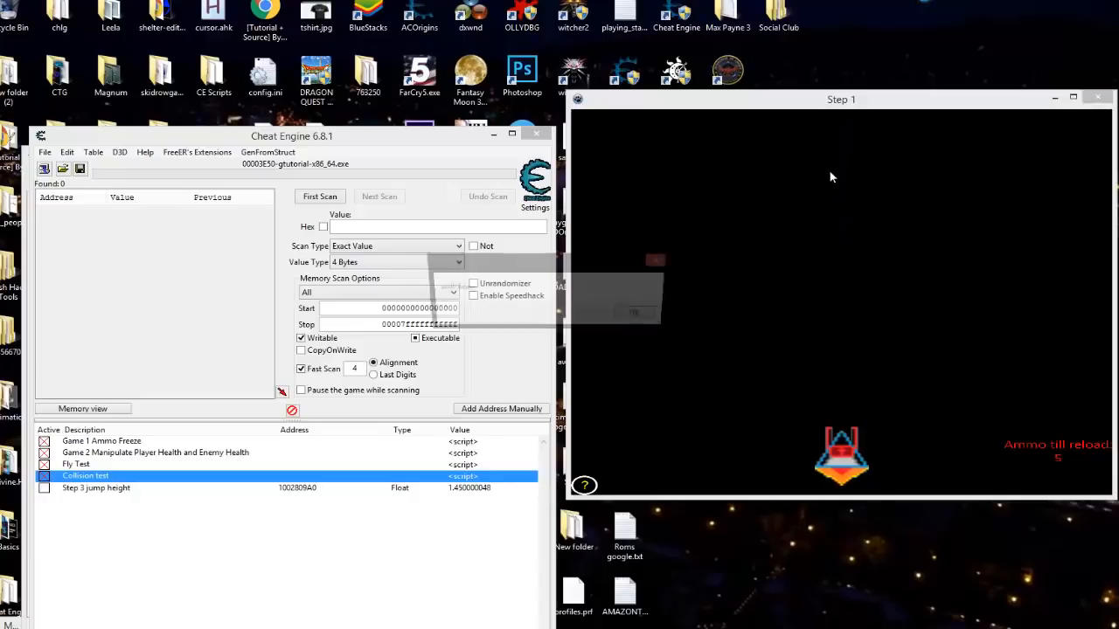
pyautogui.click(645, 318)
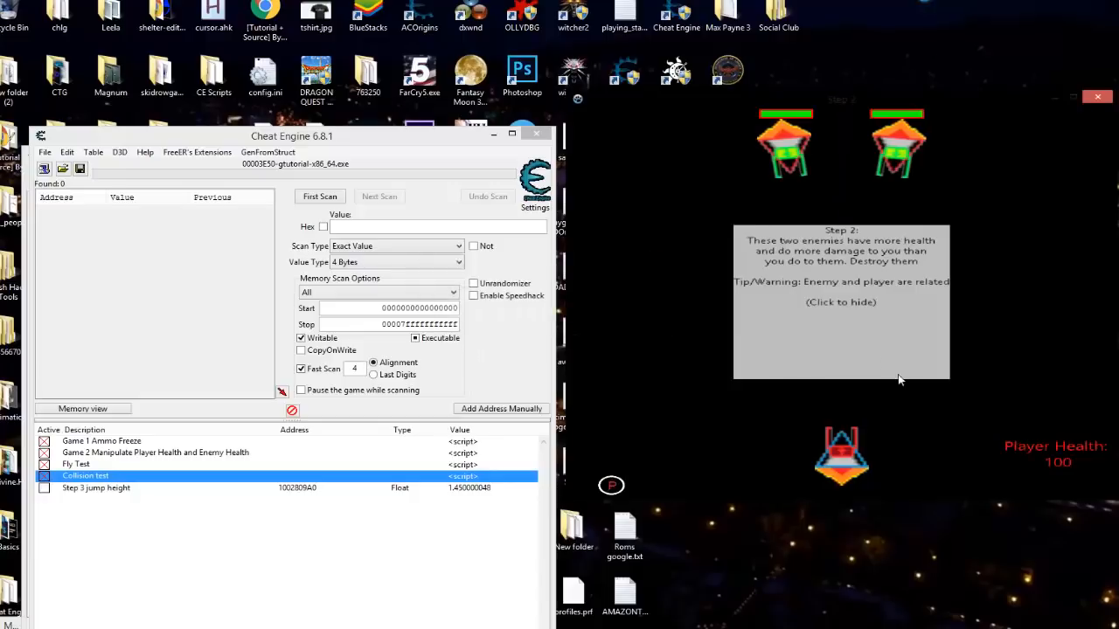
# Fly the Step 2 ship in line with the two enemies, turn to face them and shoot both down
pyautogui.press('Left')
pyautogui.press('Up')
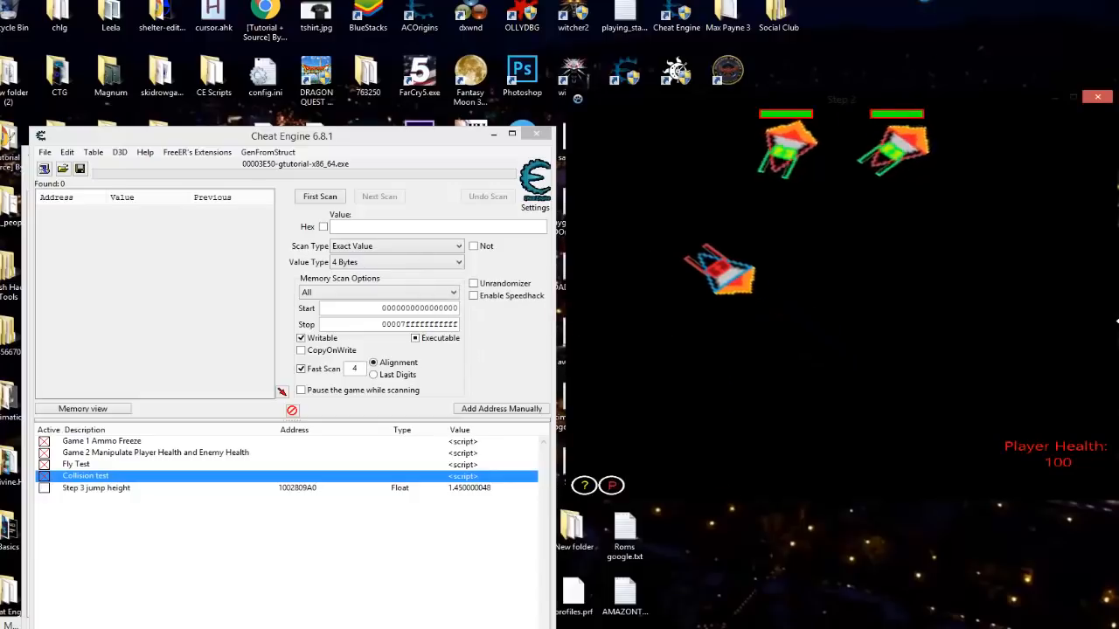
pyautogui.press('Right')
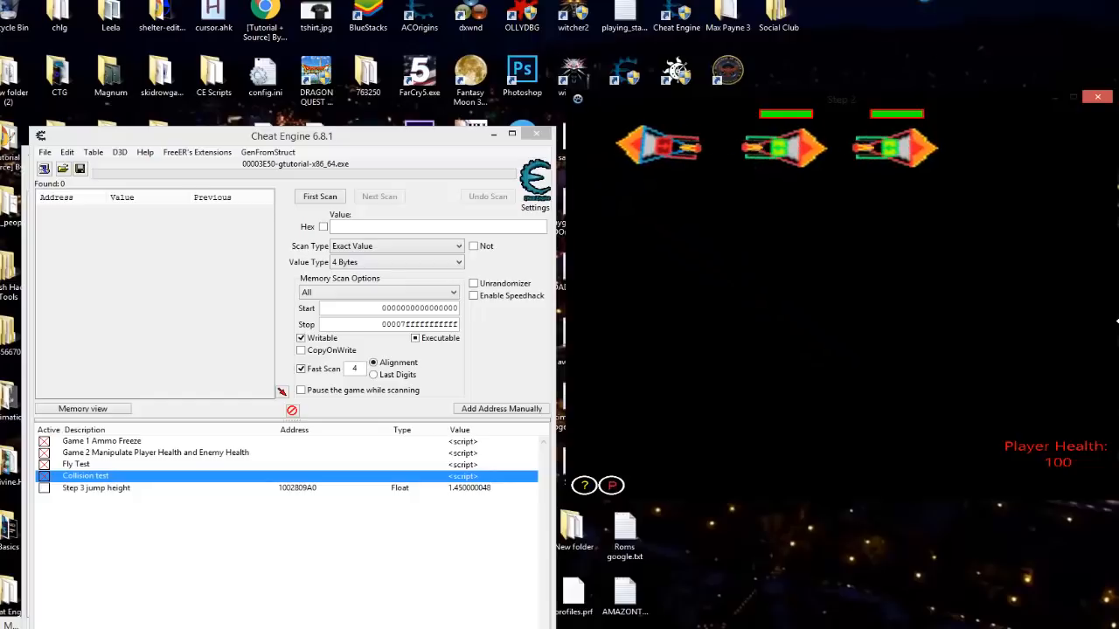
pyautogui.press('space')
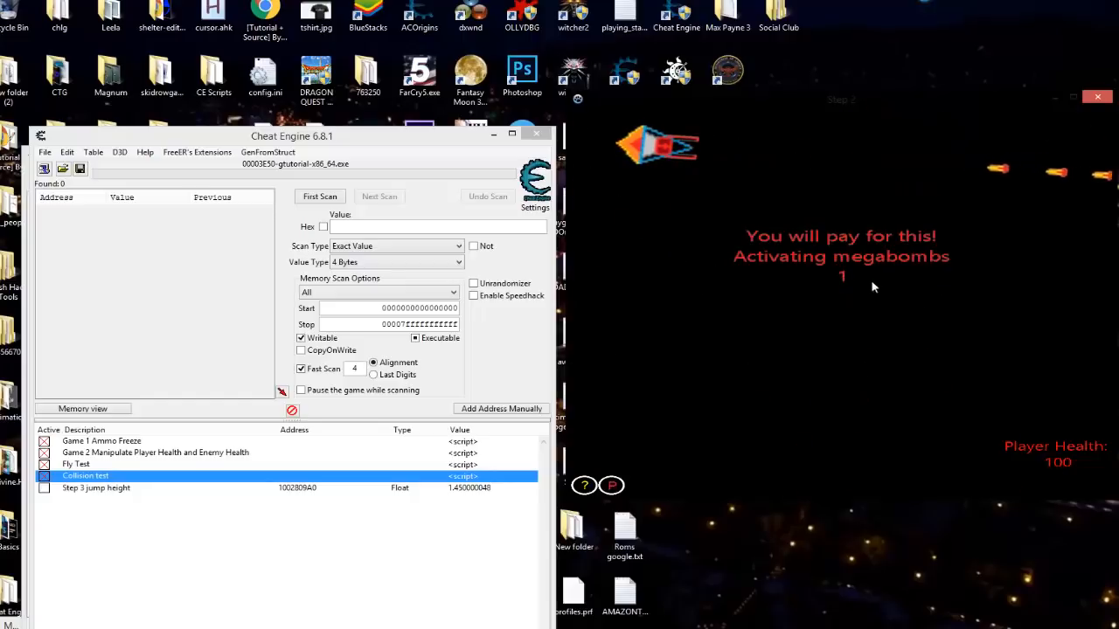
# Continue to Step 3, hide its instructions and walk the player along the ground through both enemies
pyautogui.click(640, 313)
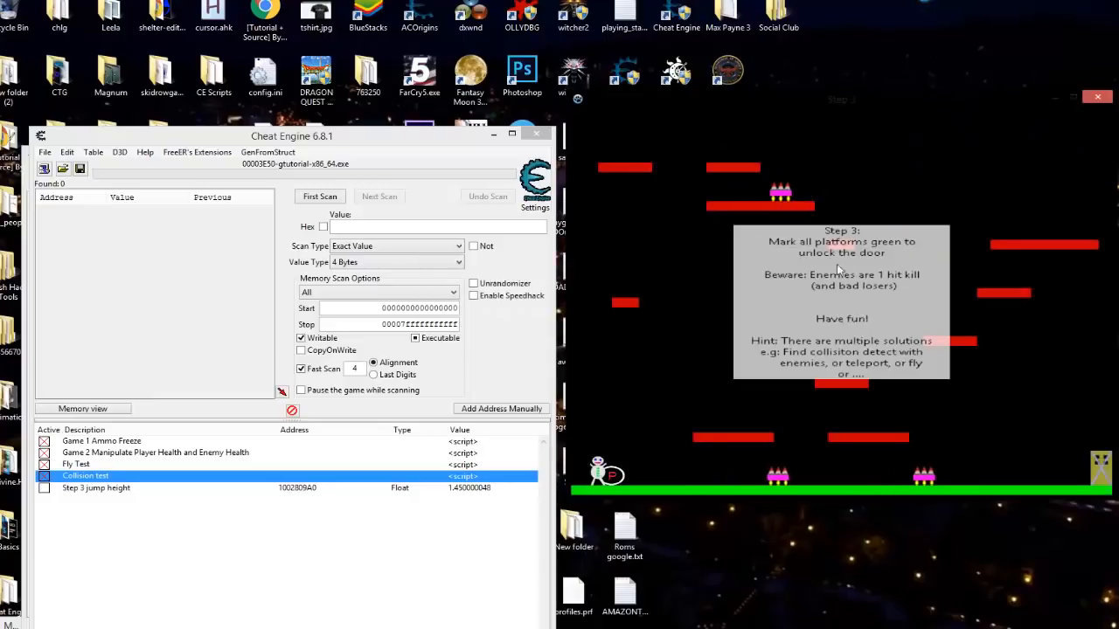
pyautogui.click(877, 315)
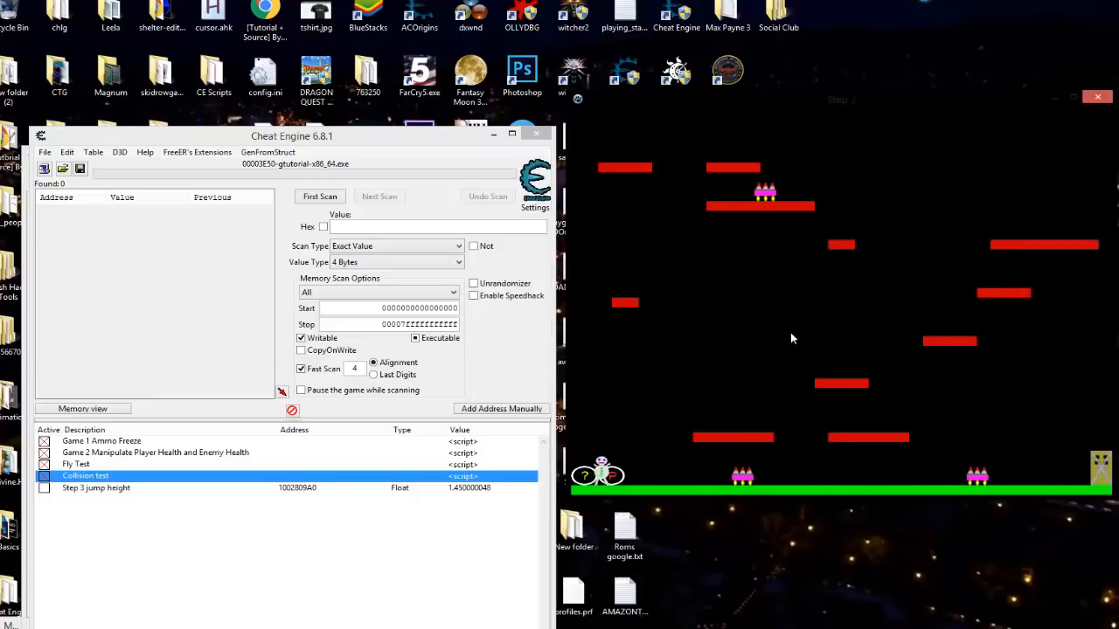
pyautogui.press('Right')
pyautogui.press('Right')
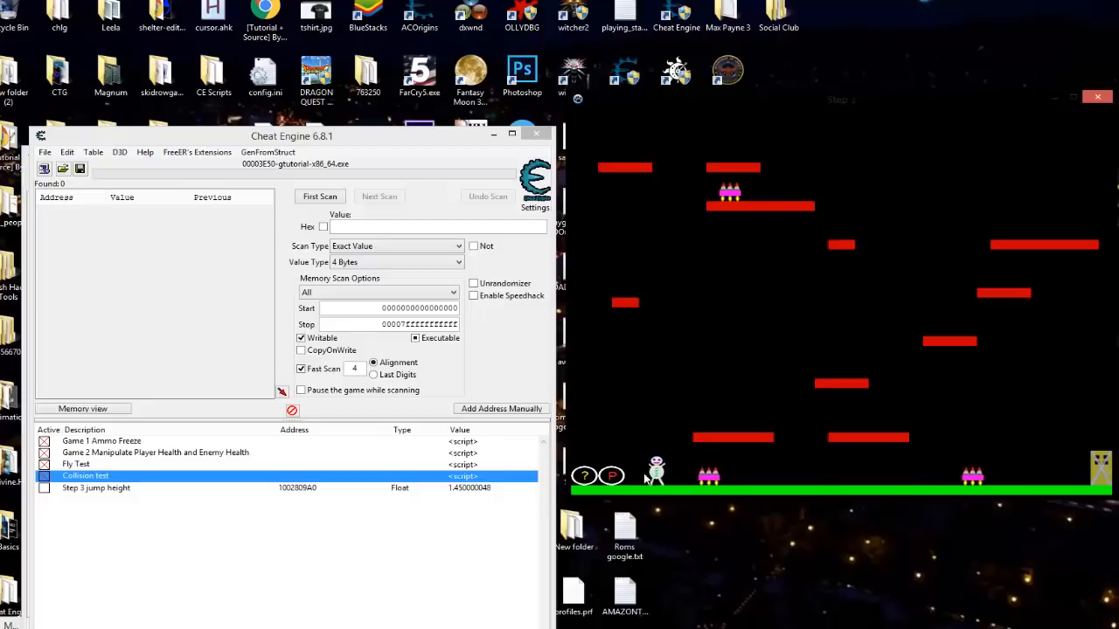
pyautogui.press('Right')
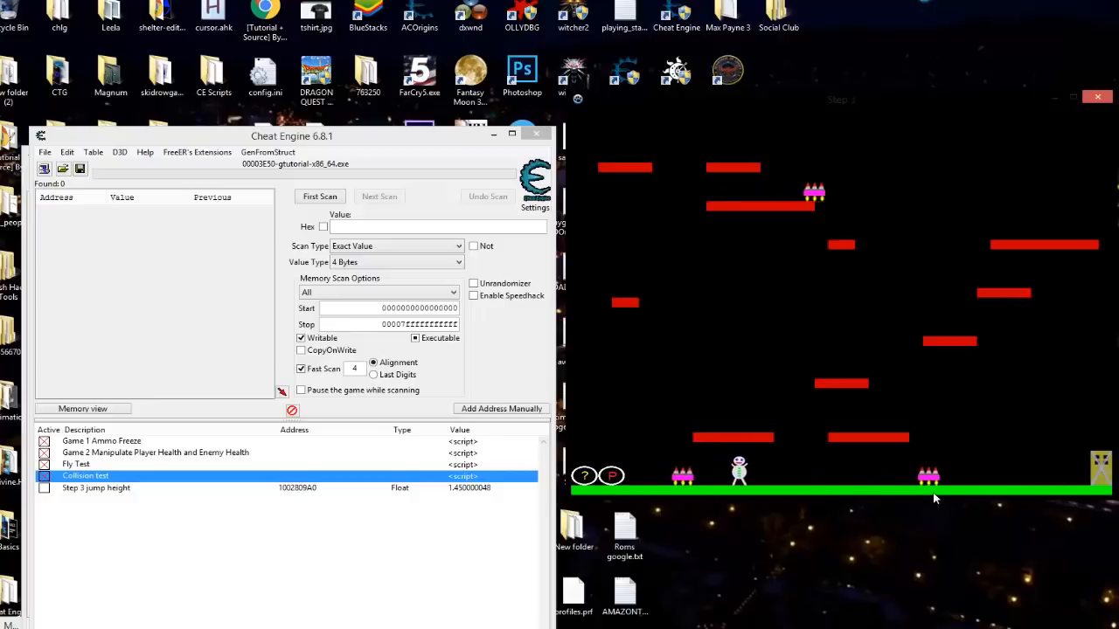
pyautogui.press('Right')
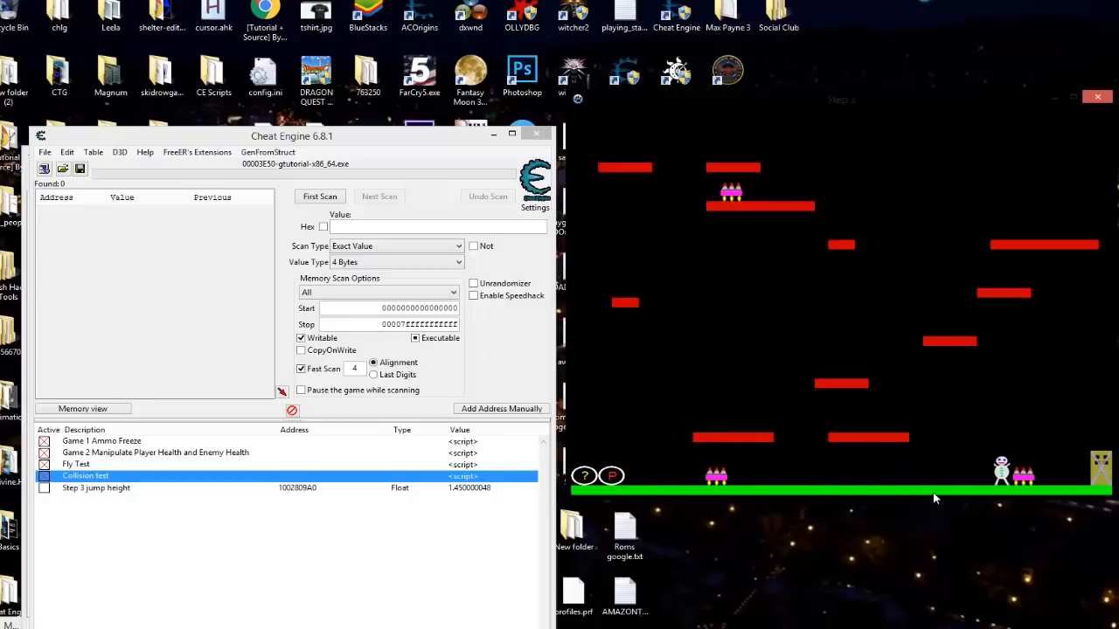
# Fly the player back over the two lowest platforms and the one just above them to mark all three green
pyautogui.press('Left')
pyautogui.press('Up')
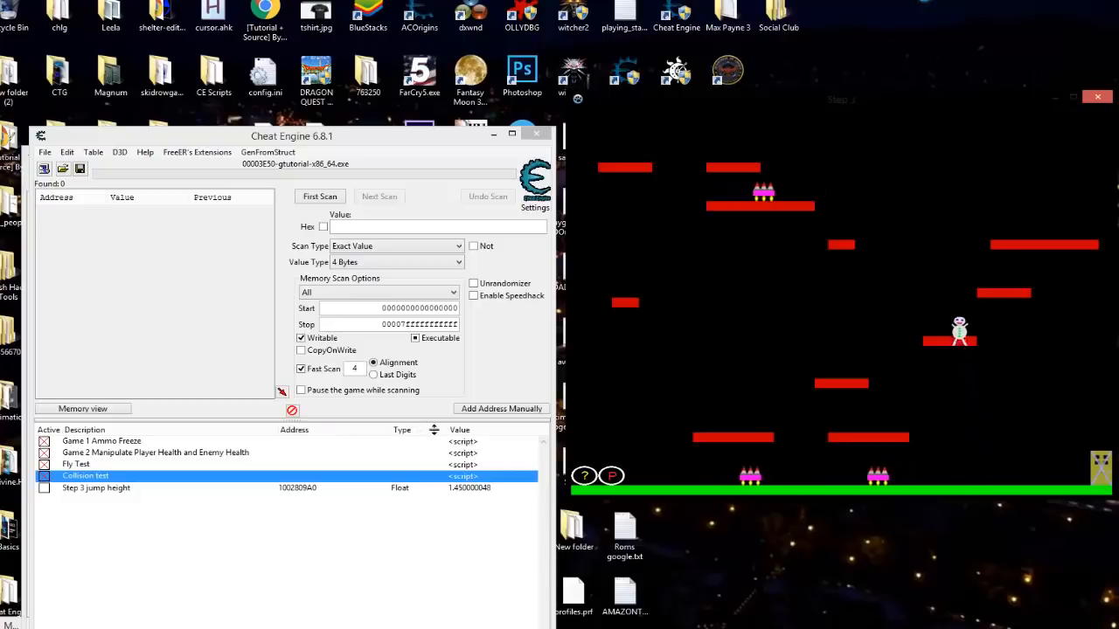
pyautogui.press('Left')
pyautogui.press('Left')
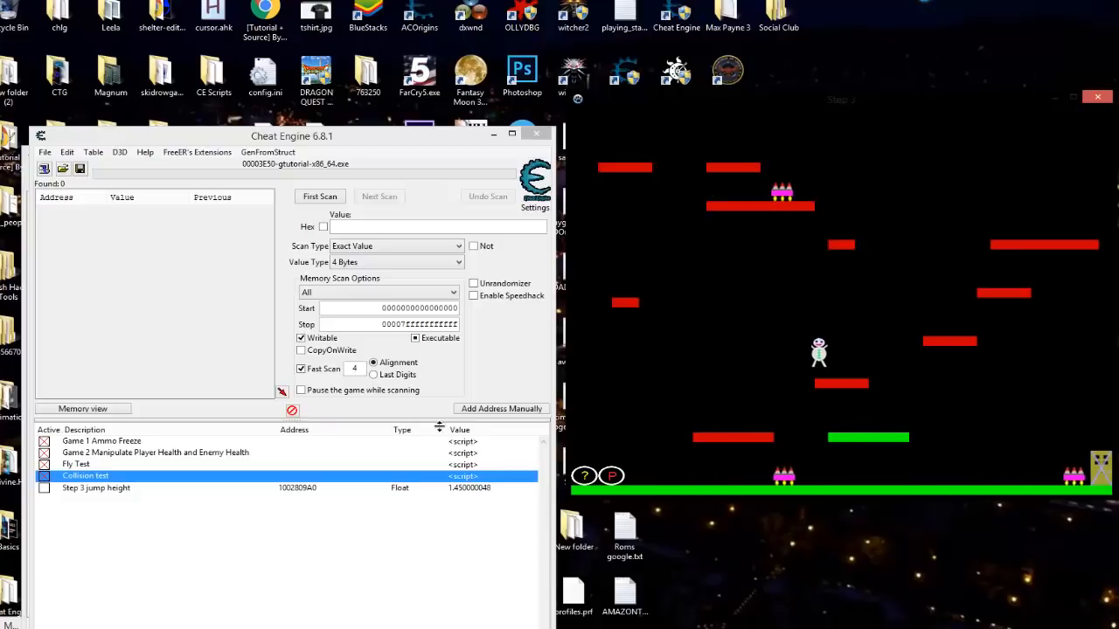
pyautogui.press('Right')
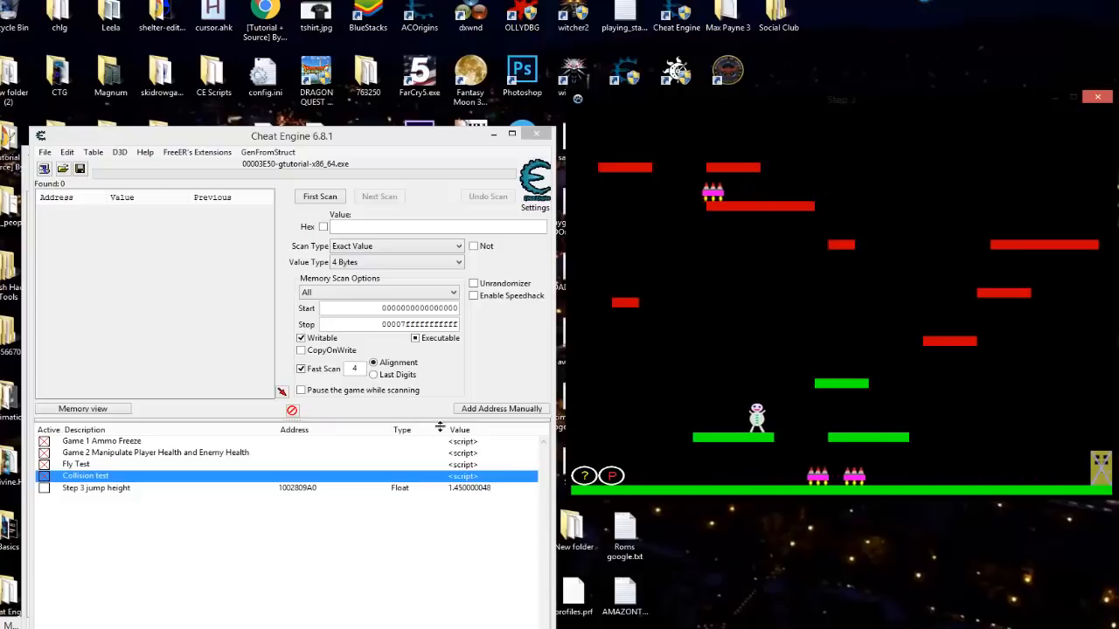
# Fly the player up the three ascending platforms on the door side of the level to mark them green
pyautogui.press('Up')
pyautogui.press('Right')
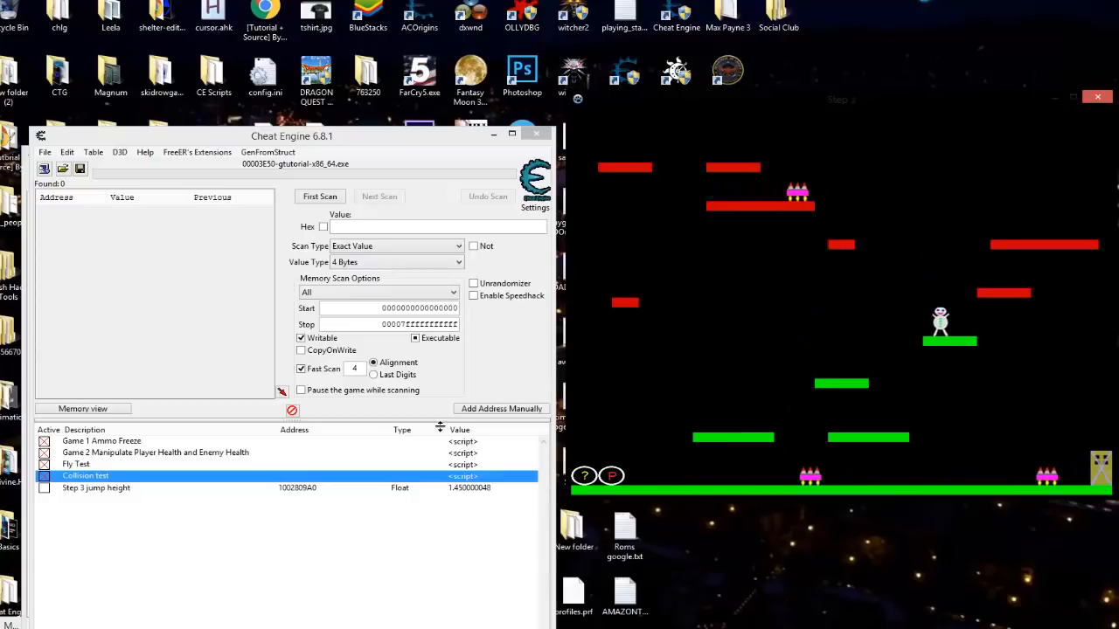
pyautogui.press('Up')
pyautogui.press('Up')
pyautogui.press('Right')
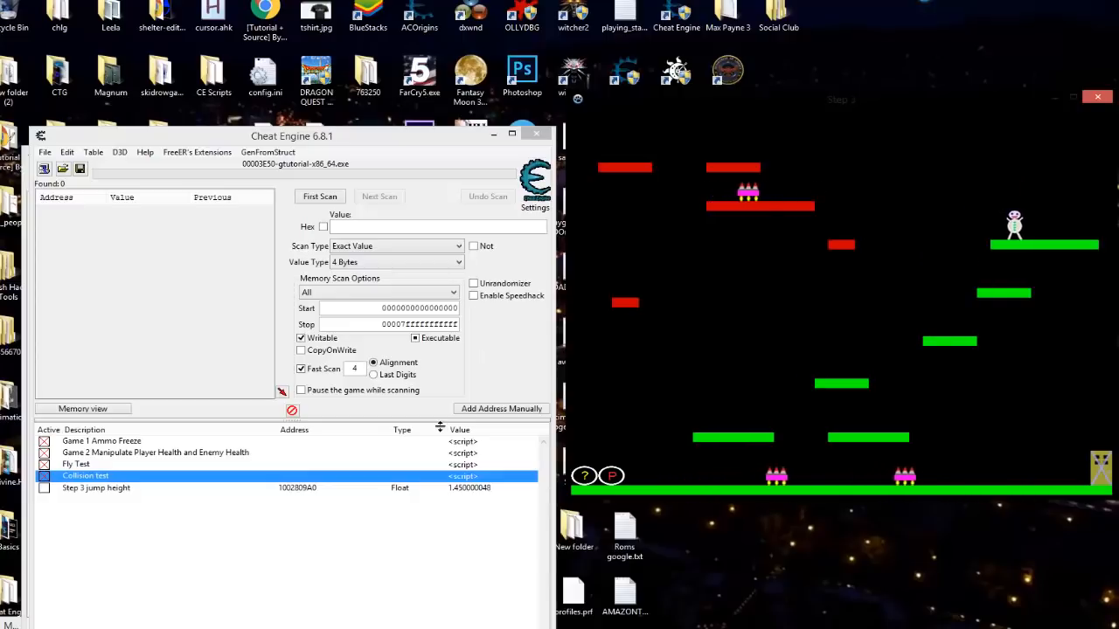
# Mark the small middle platform, the upper enemy's platform and the two topmost platforms green
pyautogui.press('Left')
pyautogui.press('Up')
pyautogui.press('Left')
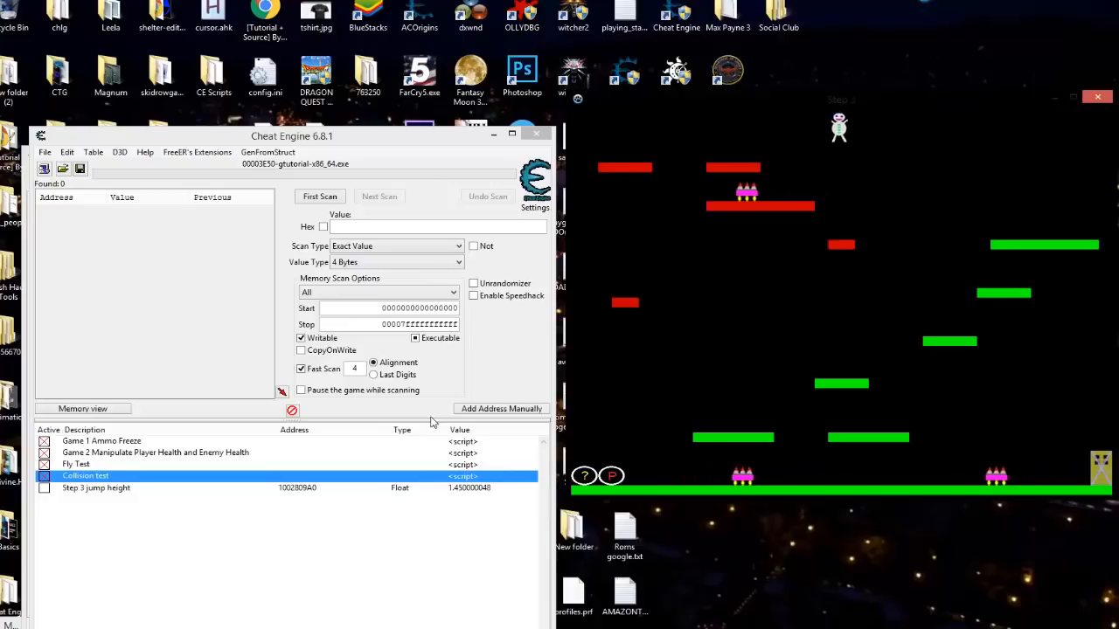
pyautogui.press('Up')
pyautogui.press('Up')
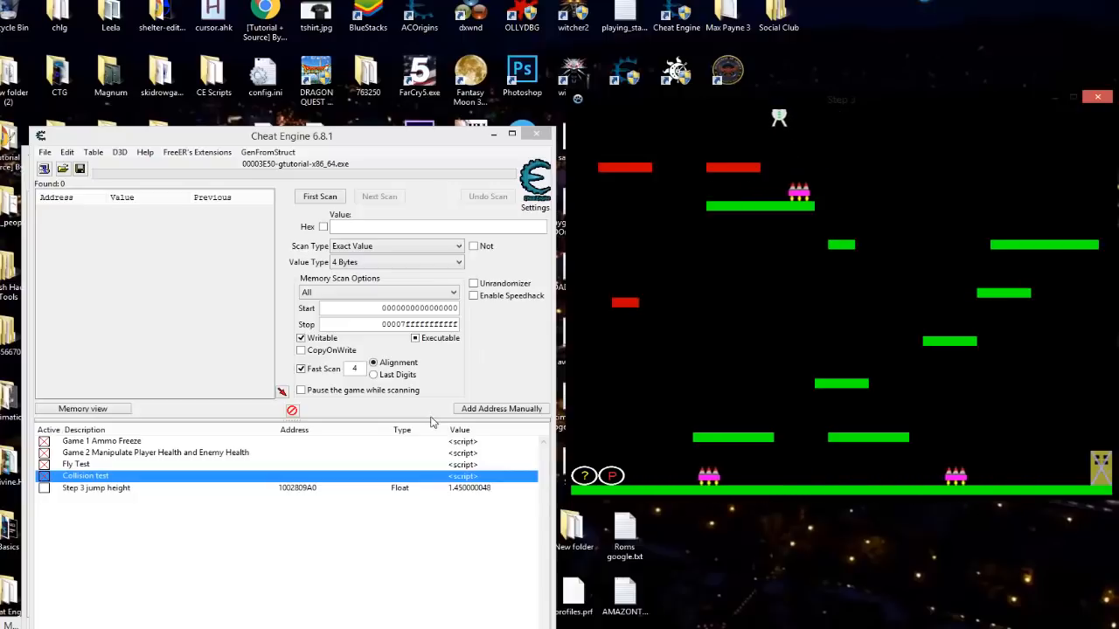
pyautogui.press('Left')
pyautogui.press('Up')
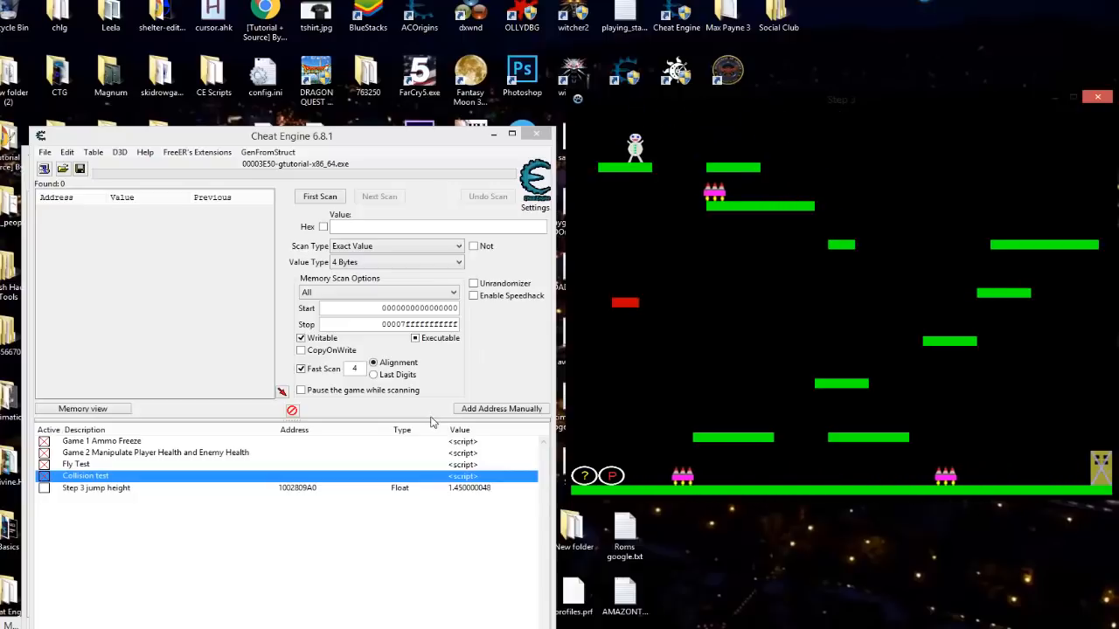
# Drop the player from the topmost far-left platform onto the last red platform below it
pyautogui.press('Left')
pyautogui.press('Right')
pyautogui.press('Right')
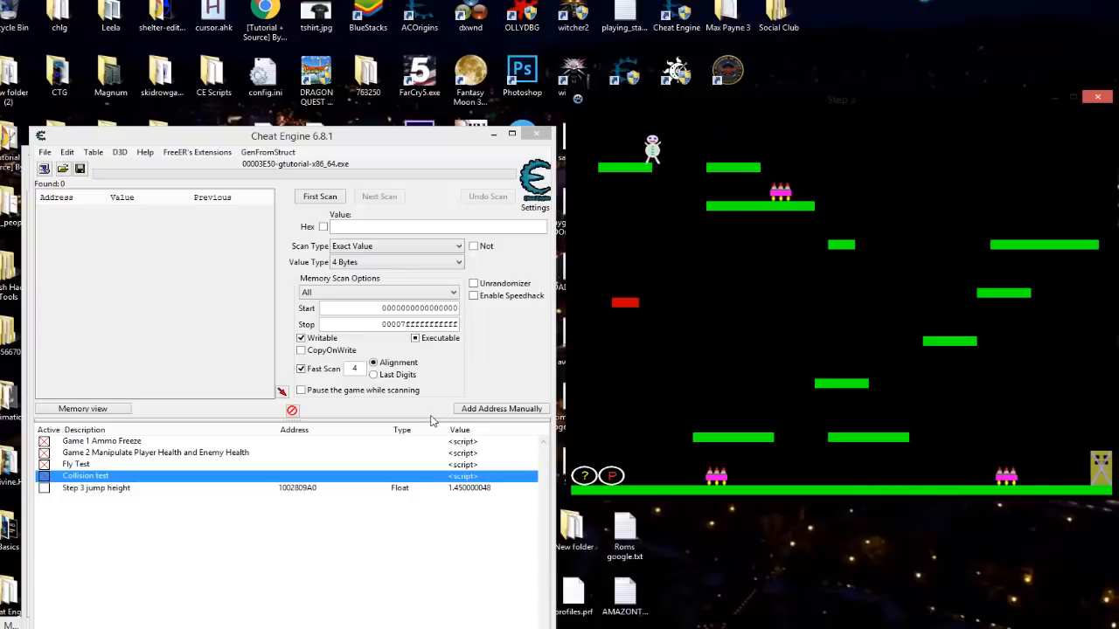
pyautogui.press('Left')
pyautogui.press('Up')
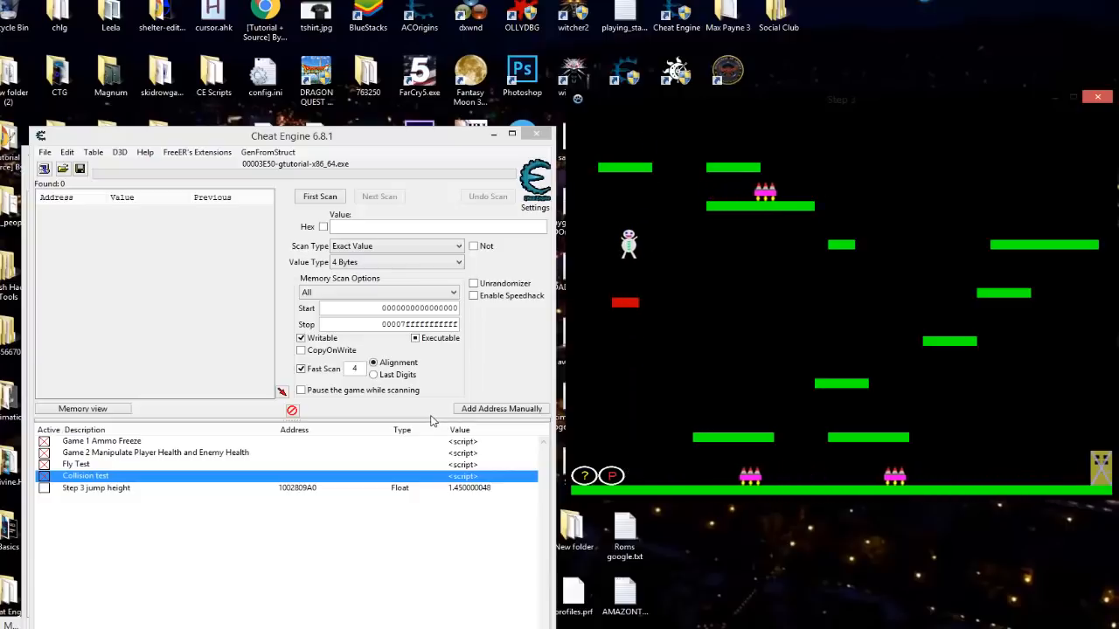
# Walk the player along the ground into the door guarded by the enemies to finish Step 3
pyautogui.press('Right')
pyautogui.press('Right')
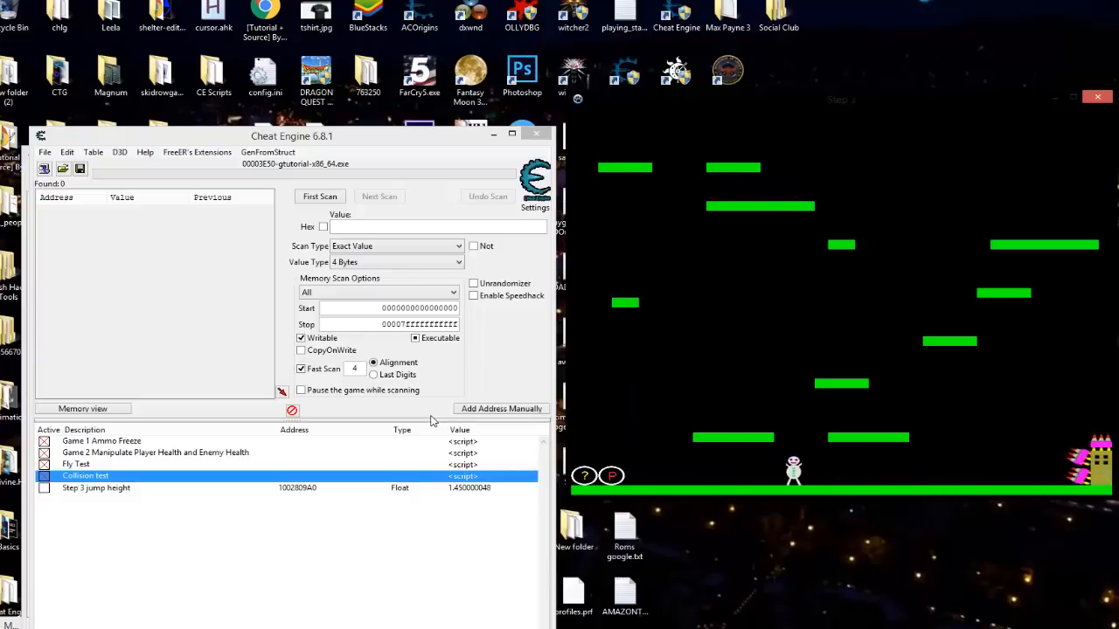
pyautogui.press('Right')
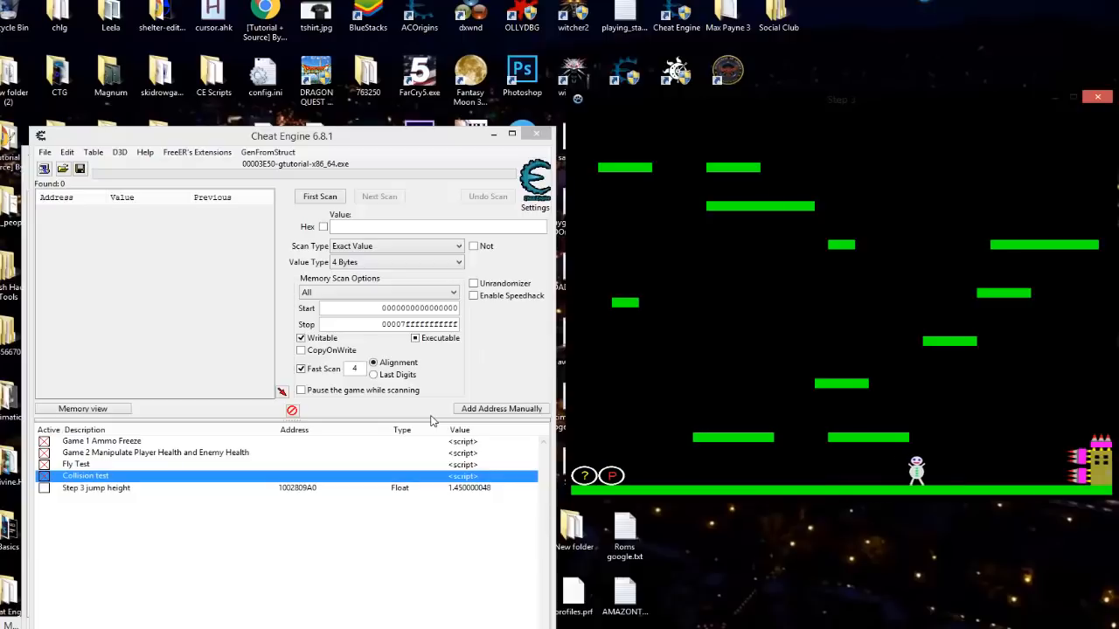
pyautogui.press('Right')
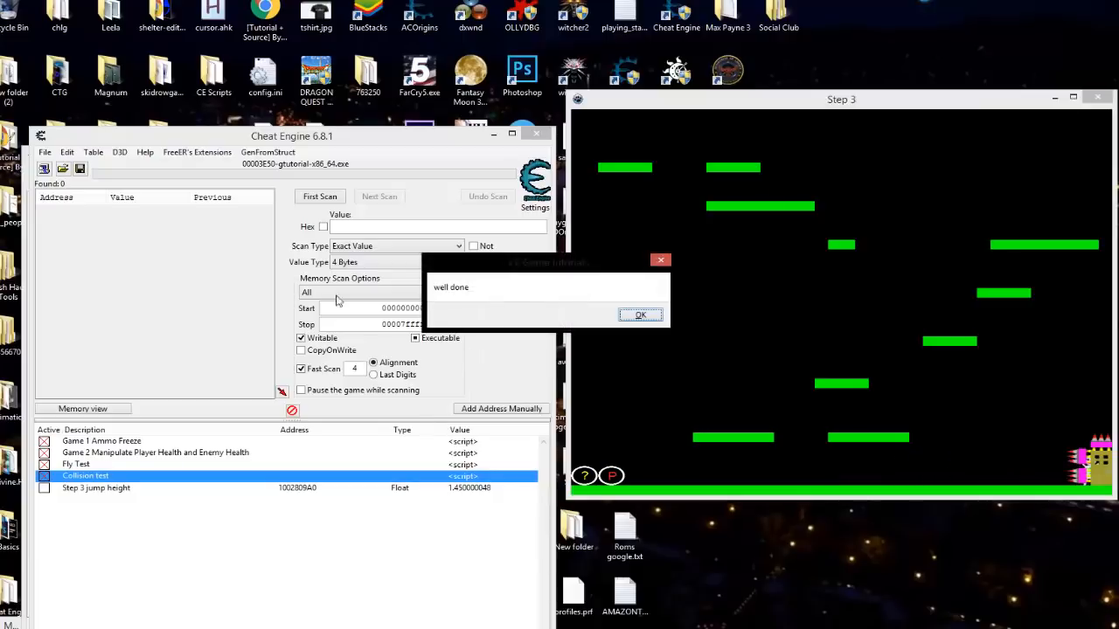
# Dismiss both completion messages and move the Cheat Engine window higher on the desktop
pyautogui.click(635, 318)
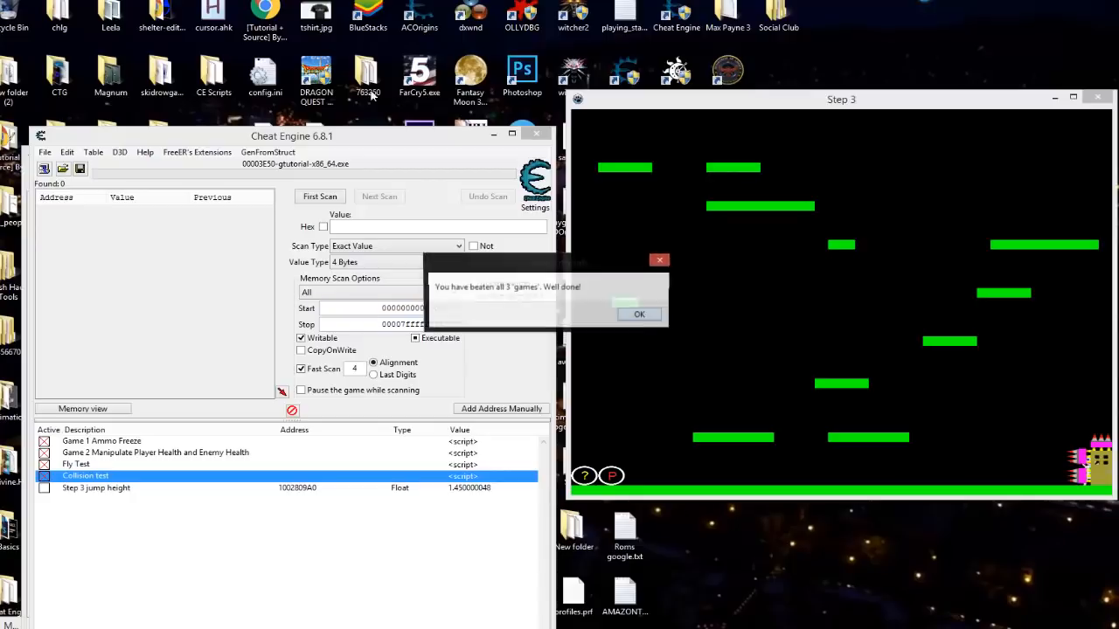
pyautogui.click(640, 314)
pyautogui.moveTo(361, 136); pyautogui.dragTo(381, 29)
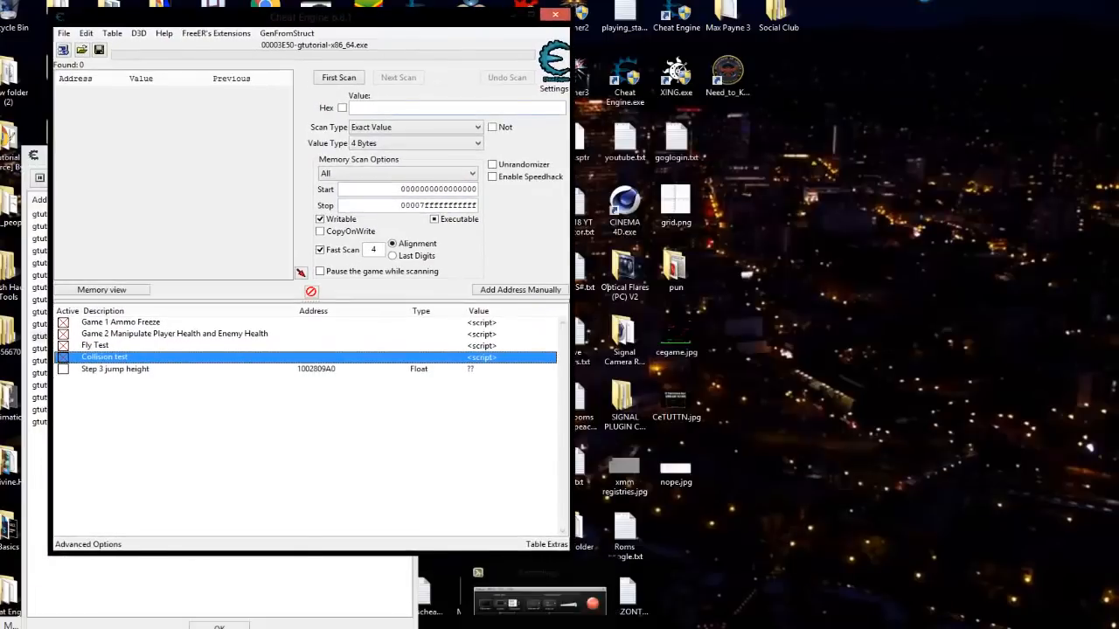